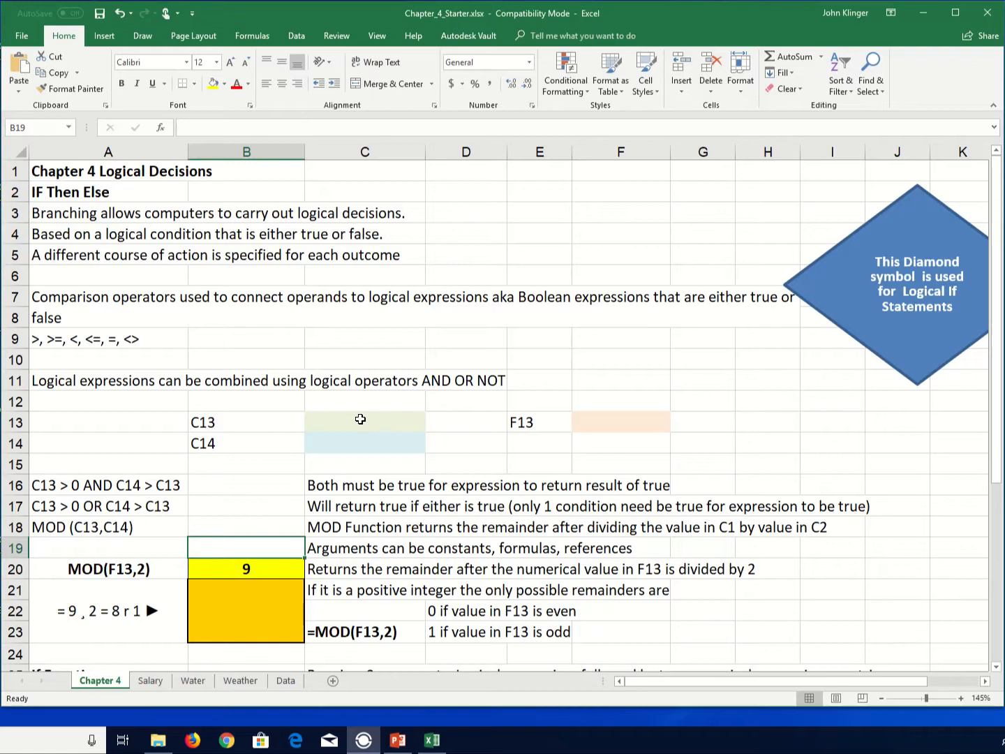
- Enter 3 in C13 and 50 in C14
{"action": "left_click_drag", "start_coordinate": [372, 408], "coordinate": [395, 433]}
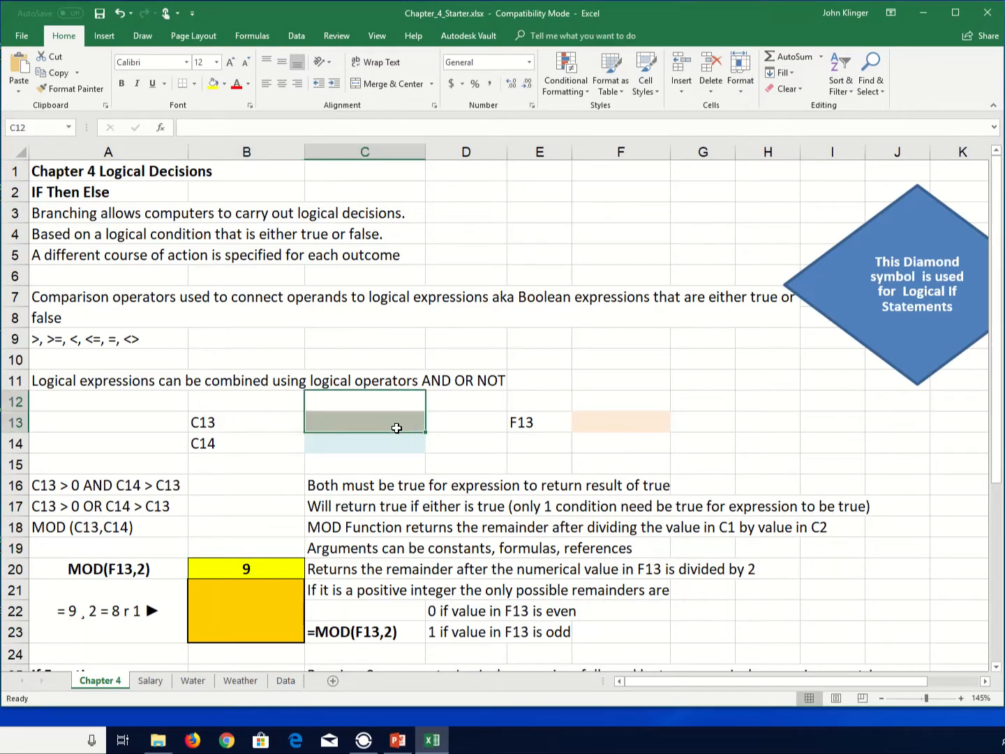
{"action": "left_click", "coordinate": [396, 425]}
{"action": "type", "text": "3"}
{"action": "key", "text": "Return"}
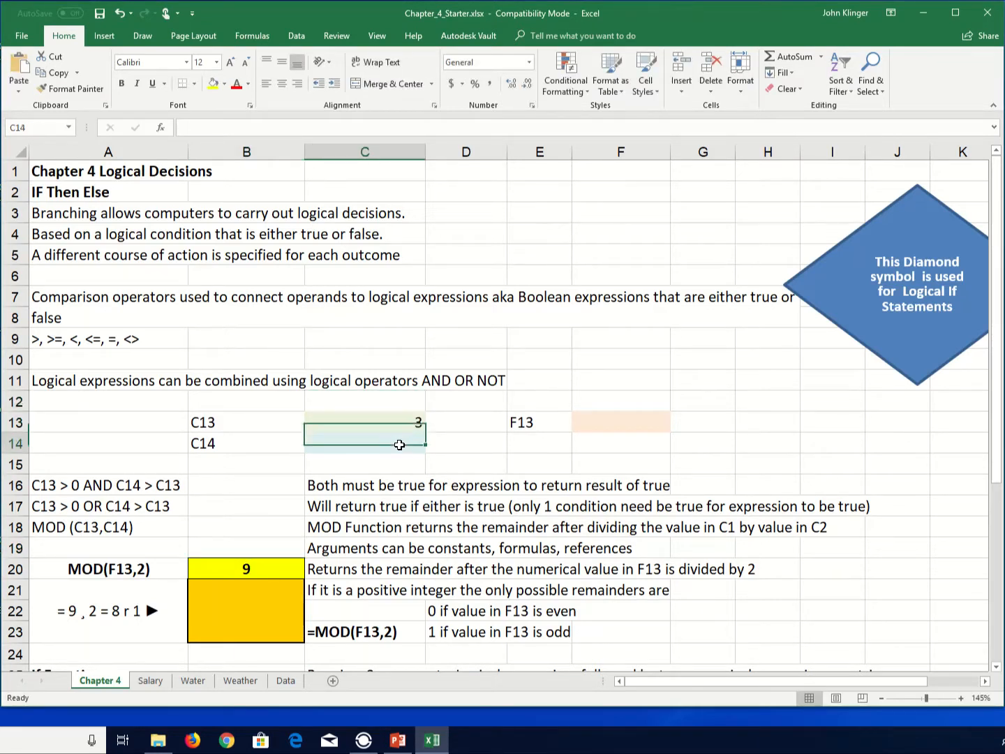
{"action": "type", "text": "50"}
{"action": "key", "text": "Return"}
- Enter -10 in F13
{"action": "key", "text": "Up"}
{"action": "key", "text": "Up"}
{"action": "key", "text": "Right"}
{"action": "key", "text": "Right"}
{"action": "key", "text": "Right"}
{"action": "type", "text": "-10"}
{"action": "key", "text": "Return"}
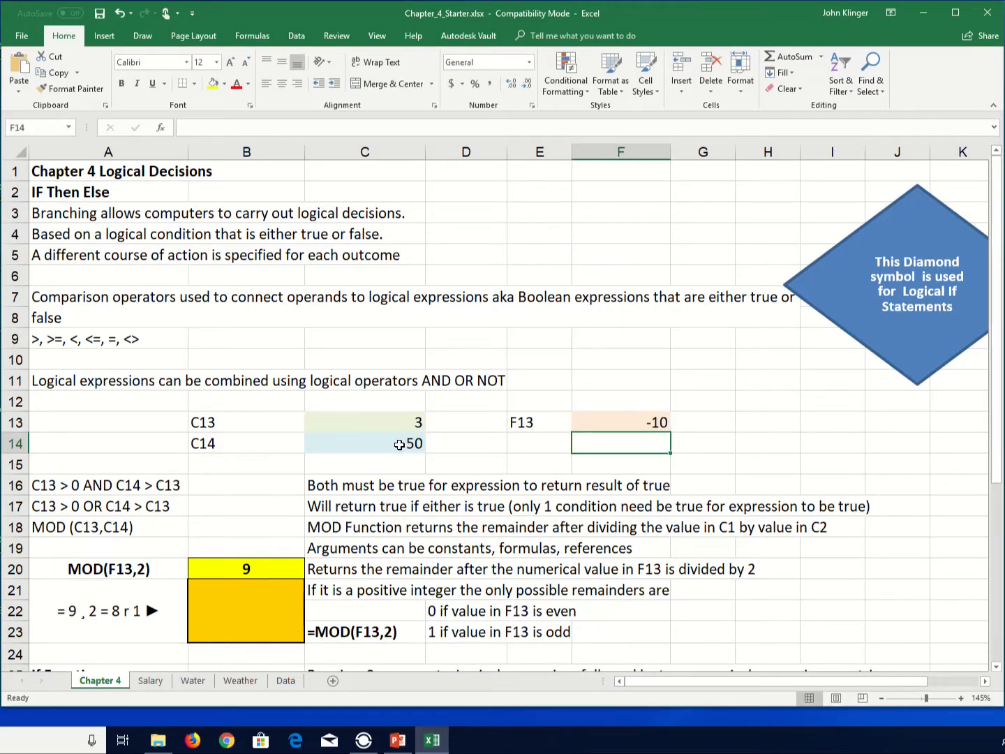
- Enter the formula =AND(C13>0,C14>C13) in B16
{"action": "key", "text": "Left"}
{"action": "key", "text": "Left"}
{"action": "key", "text": "Left"}
{"action": "key", "text": "Left"}
{"action": "key", "text": "Down"}
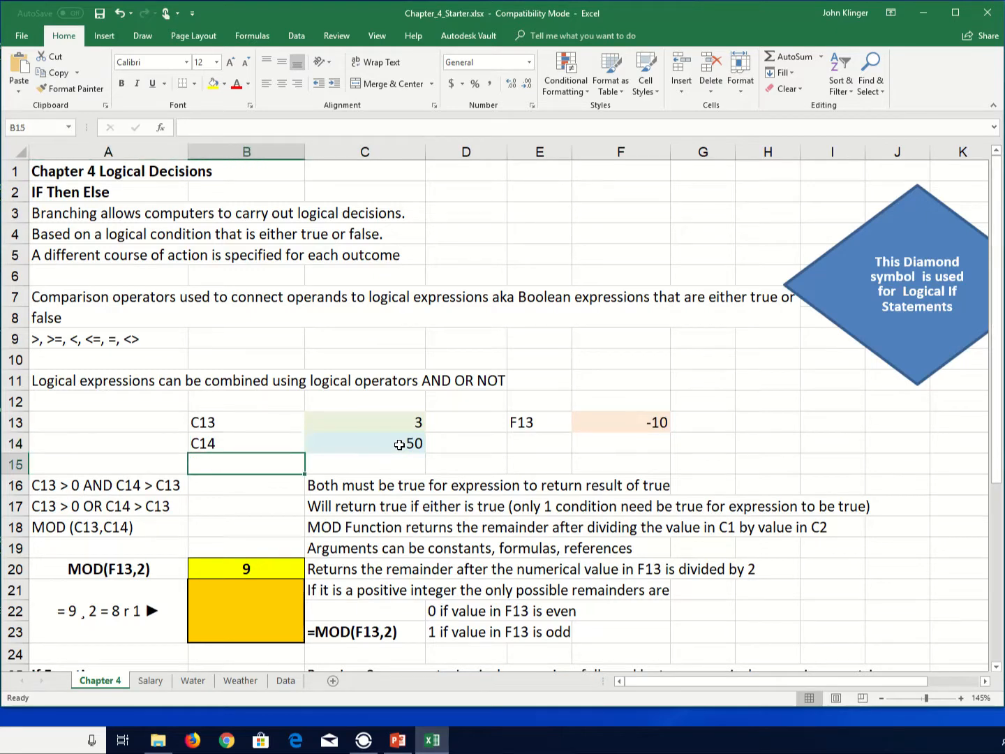
{"action": "key", "text": "Down"}
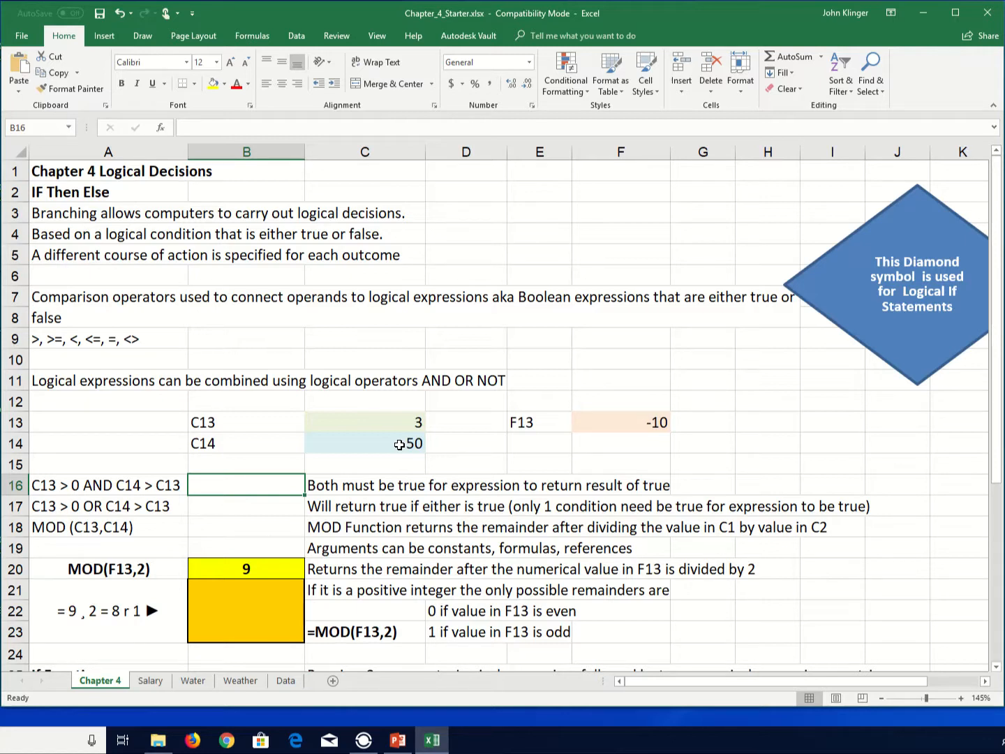
{"action": "type", "text": "="}
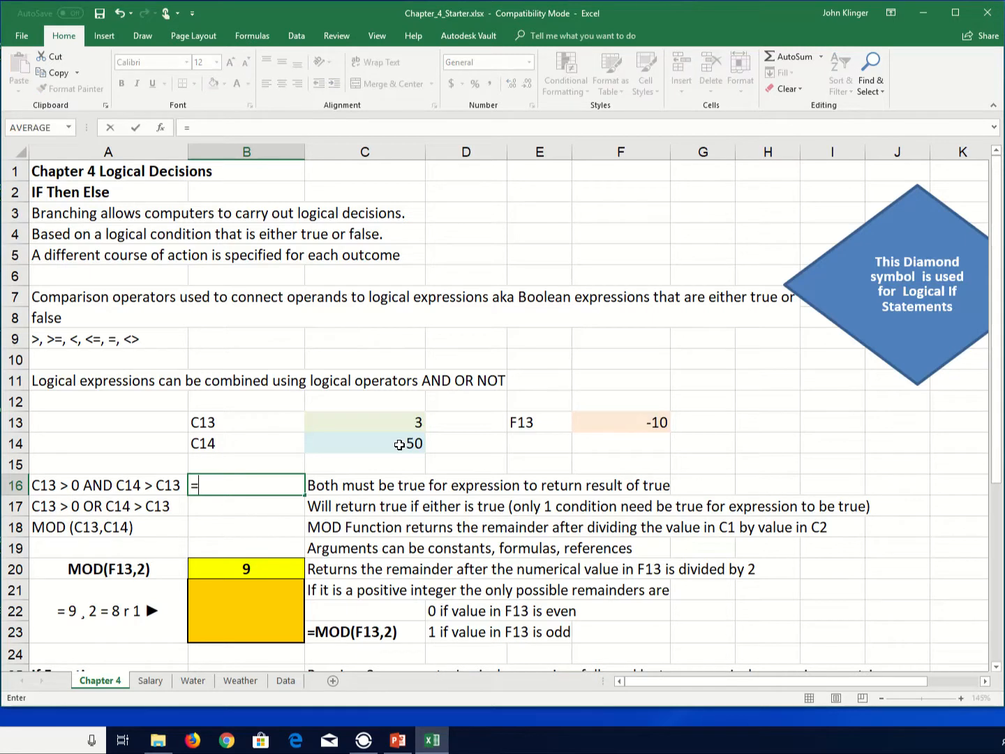
{"action": "type", "text": "an"}
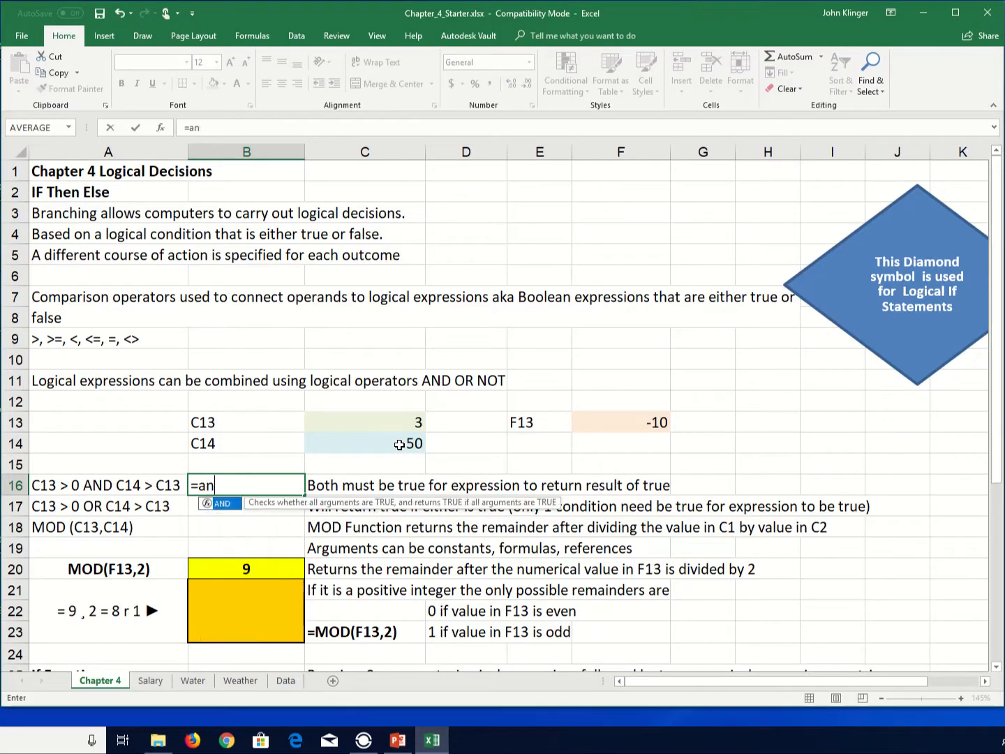
{"action": "type", "text": "d("}
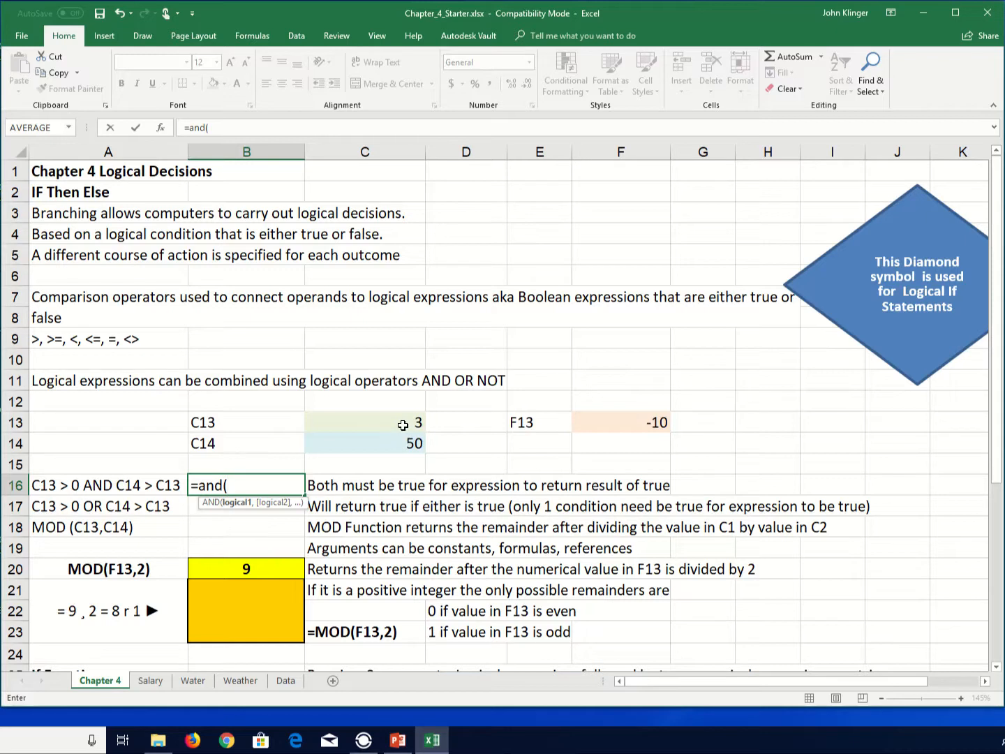
{"action": "left_click", "coordinate": [403, 425]}
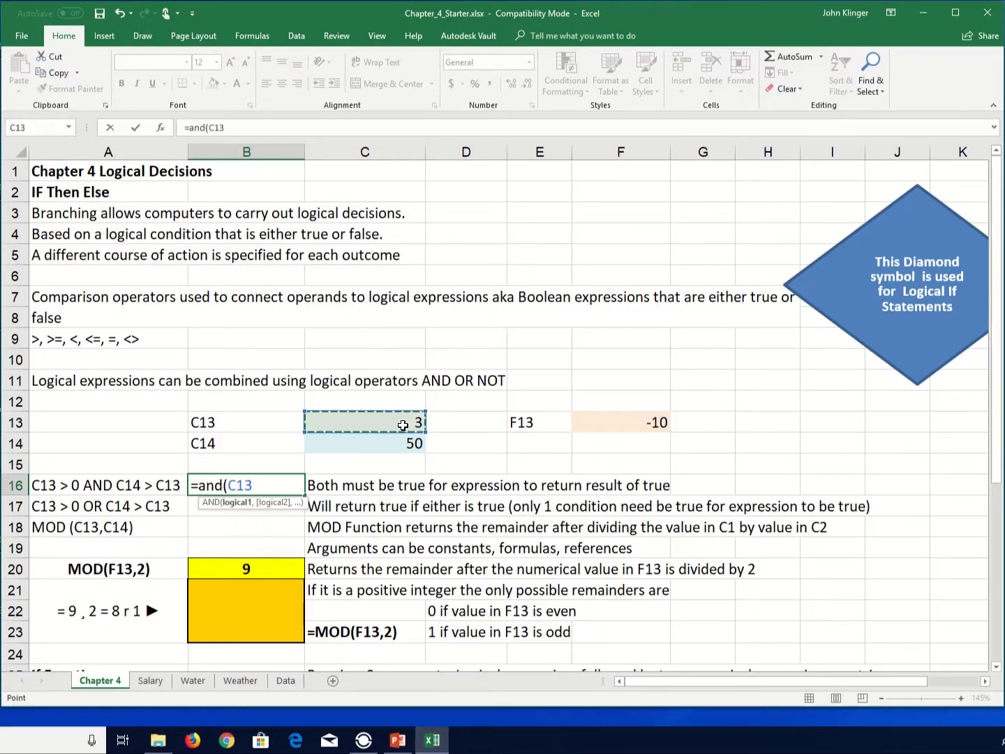
{"action": "type", "text": ">0"}
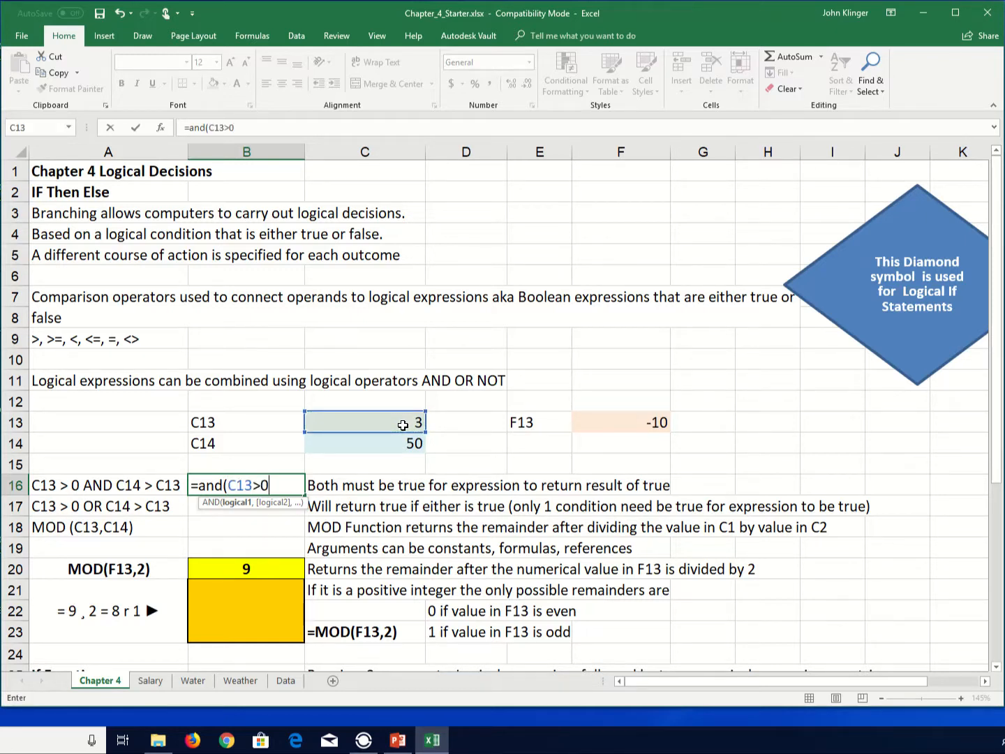
{"action": "type", "text": ","}
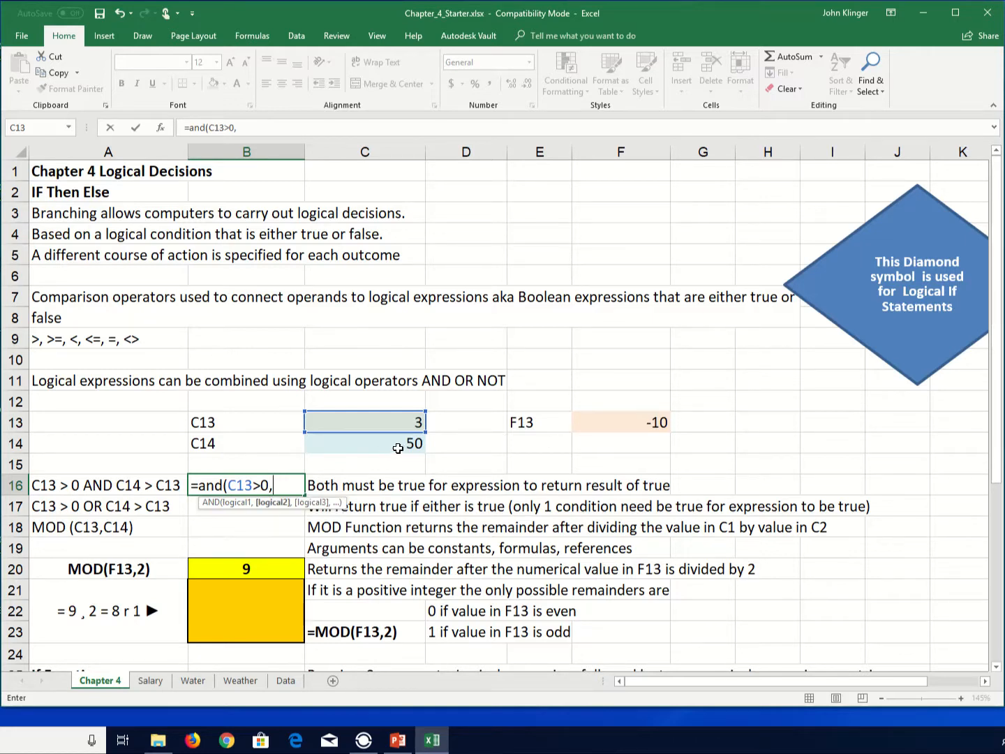
{"action": "left_click", "coordinate": [397, 449]}
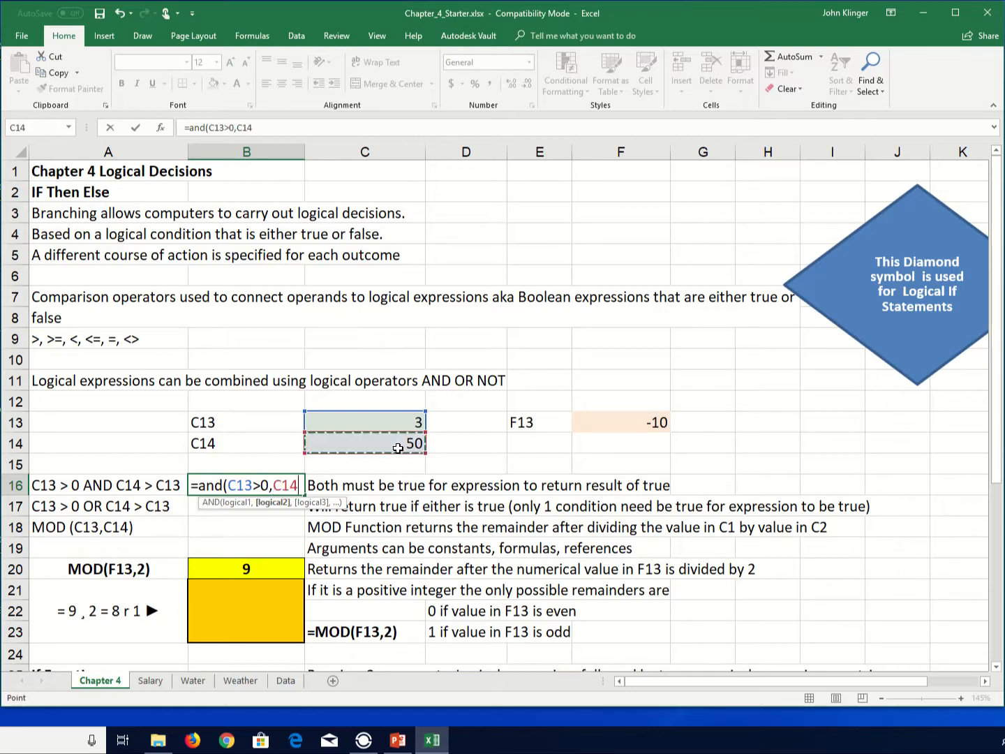
{"action": "type", "text": ">"}
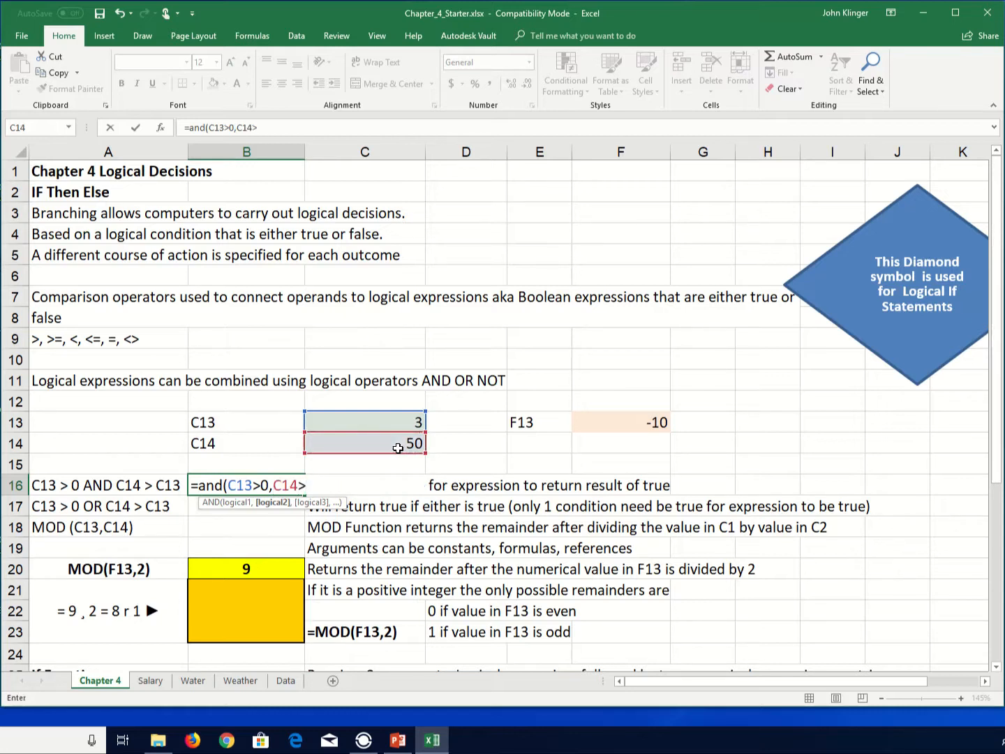
{"action": "left_click", "coordinate": [405, 425]}
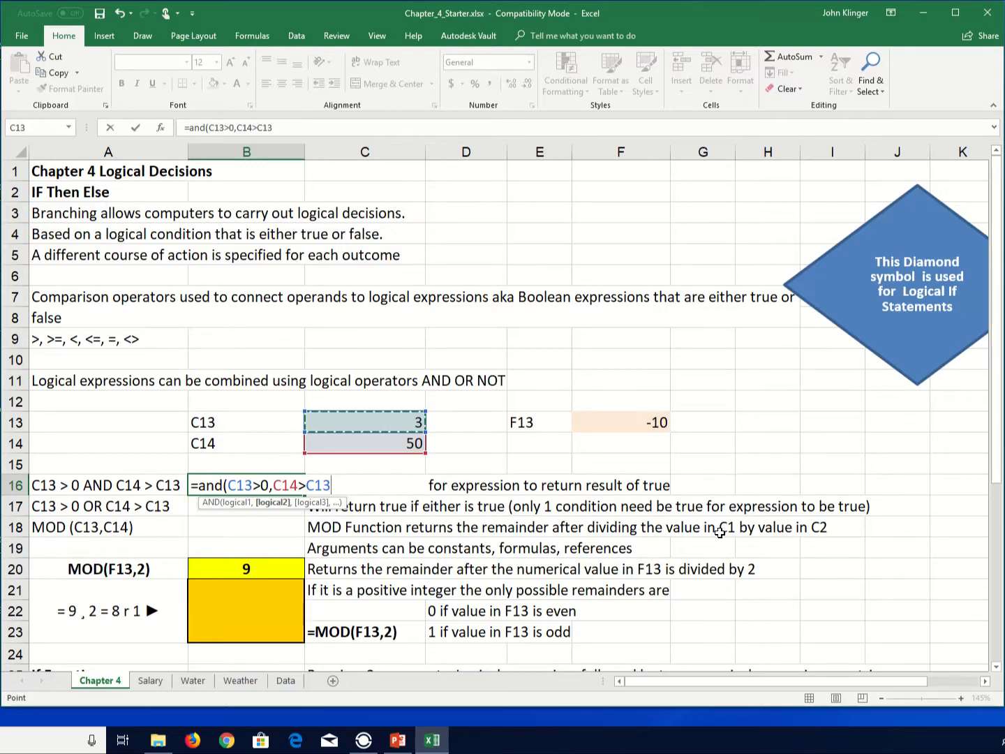
{"action": "type", "text": ")"}
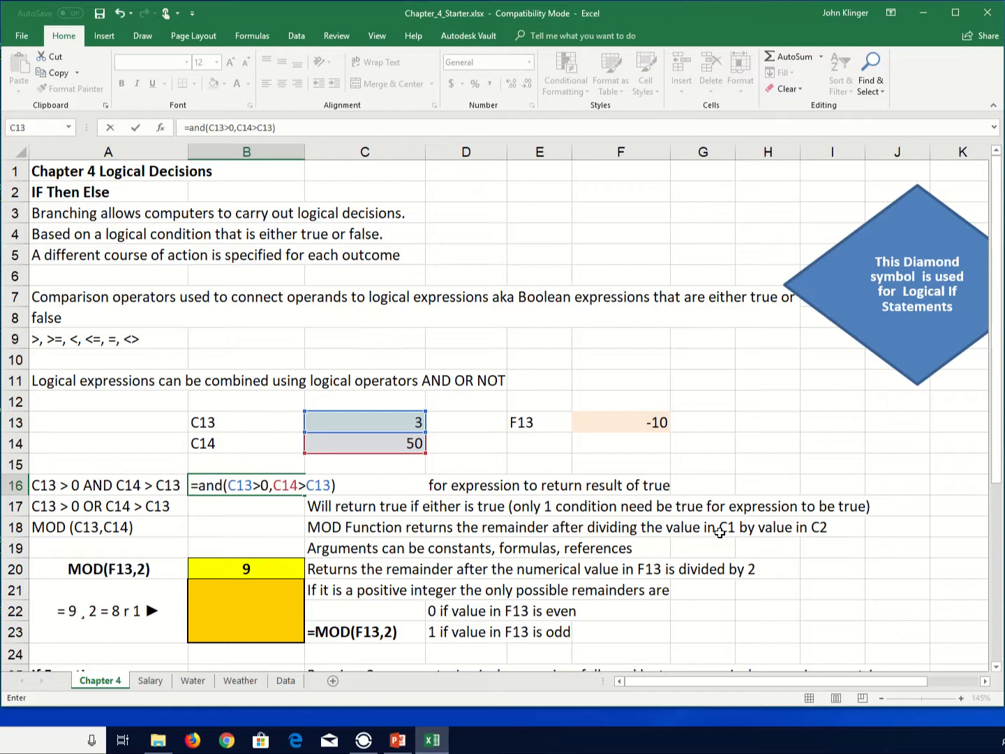
{"action": "key", "text": "Return"}
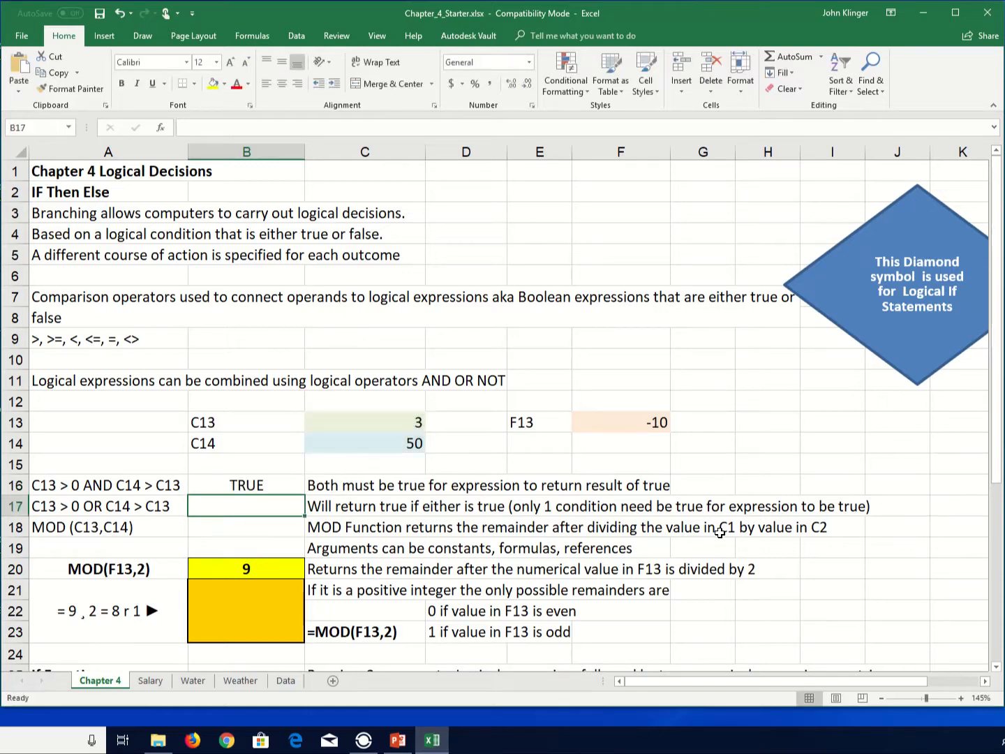
- Set C13 to -2 to test the AND formula
{"action": "key", "text": "Up"}
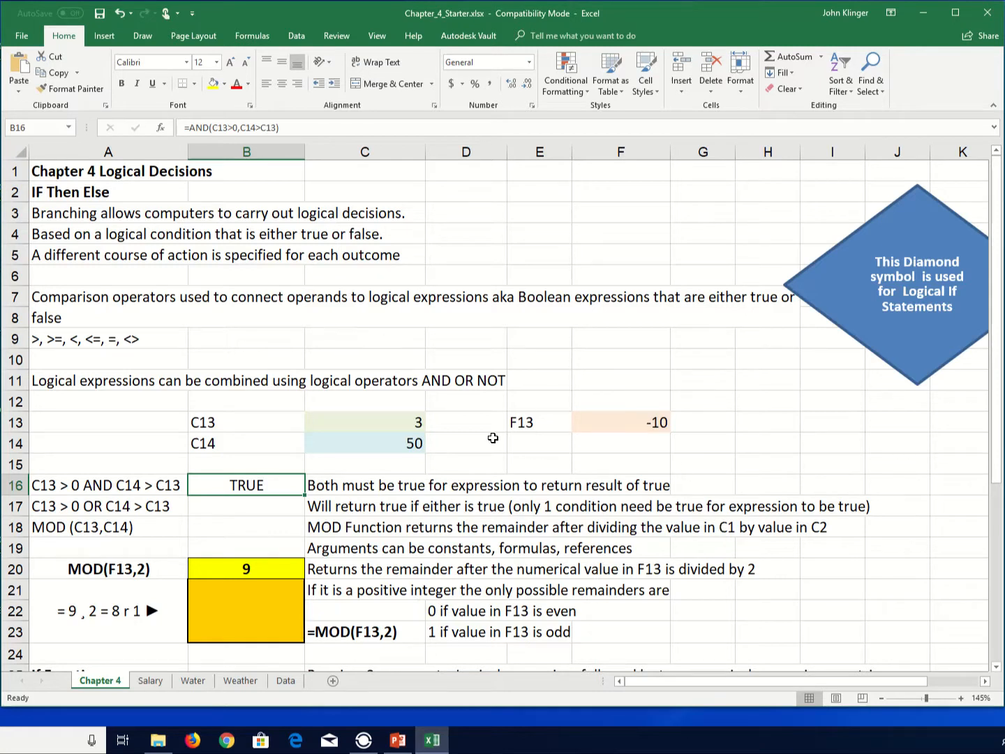
{"action": "left_click", "coordinate": [396, 423]}
{"action": "type", "text": "-2"}
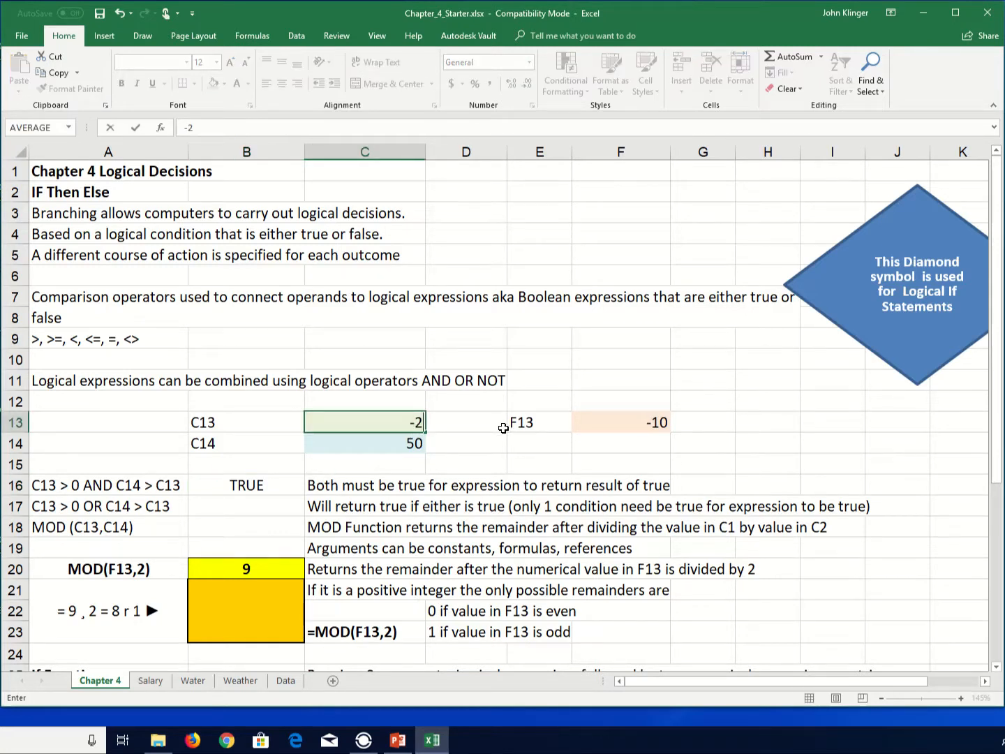
{"action": "key", "text": "Return"}
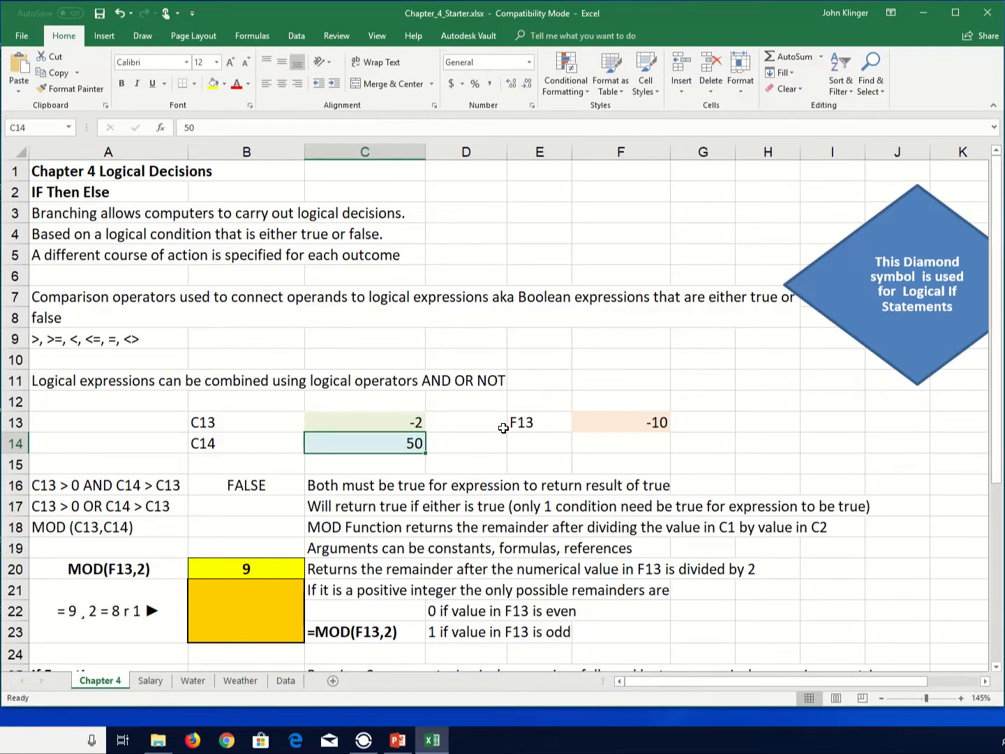
- Re-enter C13's value as 0
{"action": "key", "text": "Up"}
{"action": "type", "text": "1"}
{"action": "key", "text": "Return"}
{"action": "key", "text": "Up"}
{"action": "type", "text": "0"}
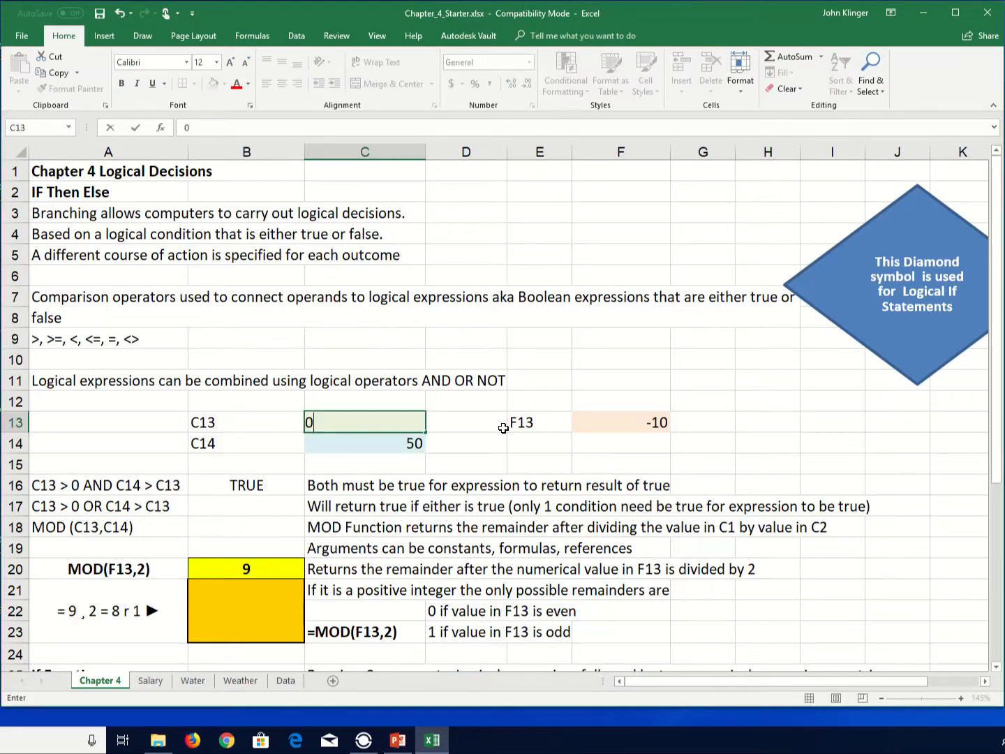
{"action": "key", "text": "Return"}
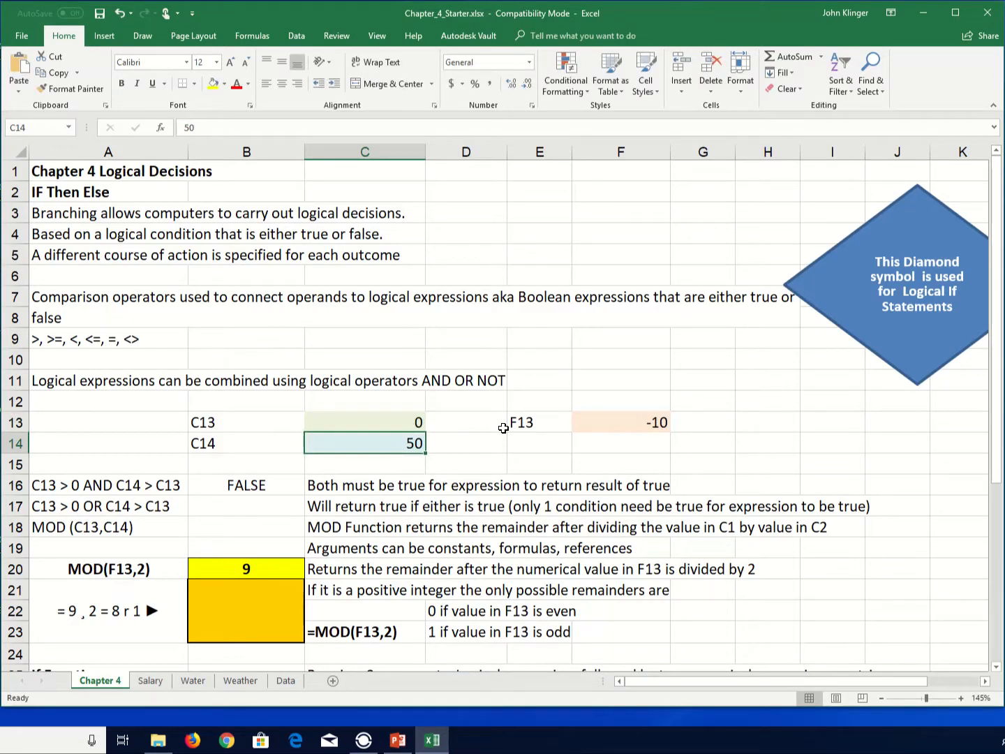
- Edit the AND formula in B16 so its first condition reads C13>=0
{"action": "key", "text": "Down"}
{"action": "key", "text": "Down"}
{"action": "key", "text": "Left"}
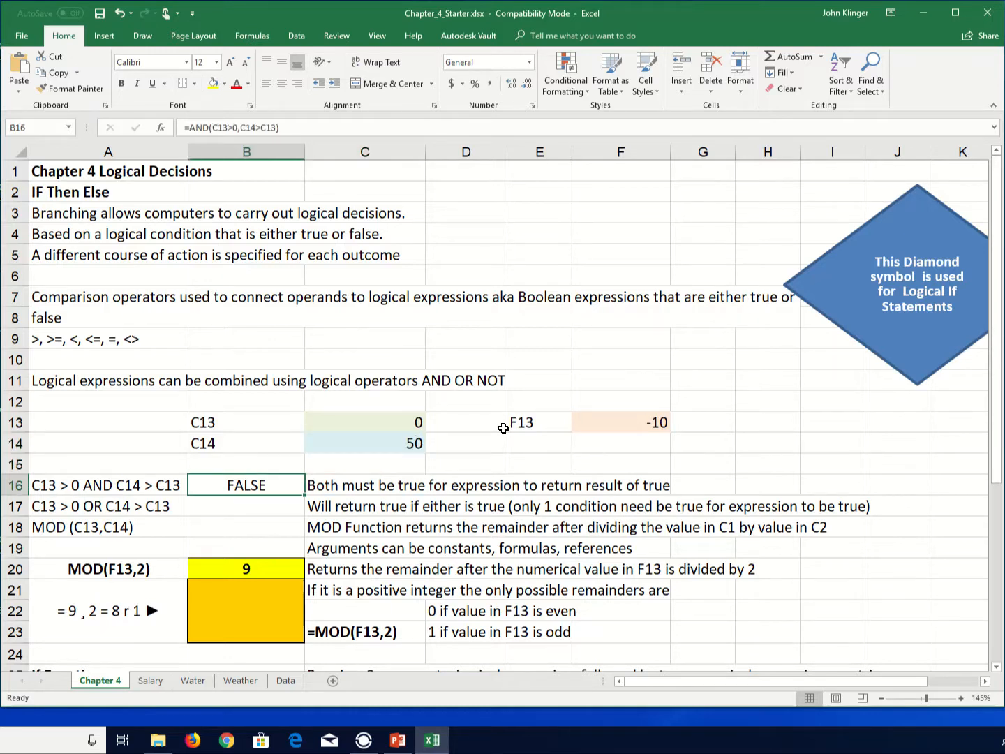
{"action": "key", "text": "F2"}
{"action": "key", "text": "Left"}
{"action": "key", "text": "Left"}
{"action": "key", "text": "Left"}
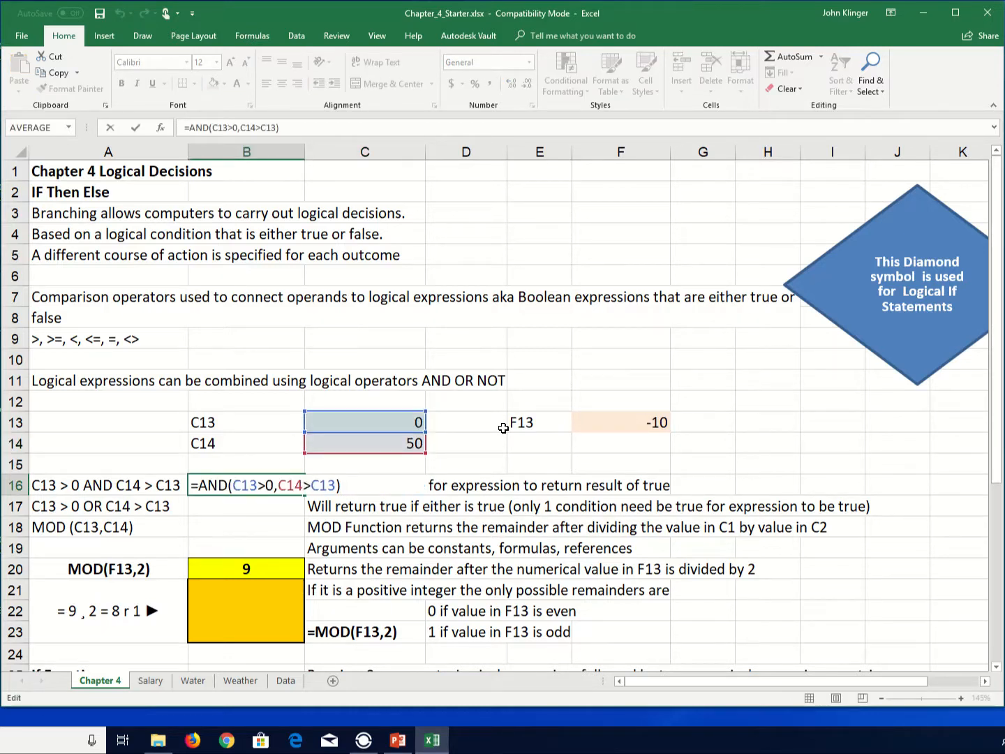
{"action": "key", "text": "Left"}
{"action": "key", "text": "Left"}
{"action": "key", "text": "Left"}
{"action": "key", "text": "Left"}
{"action": "key", "text": "Left"}
{"action": "key", "text": "Left"}
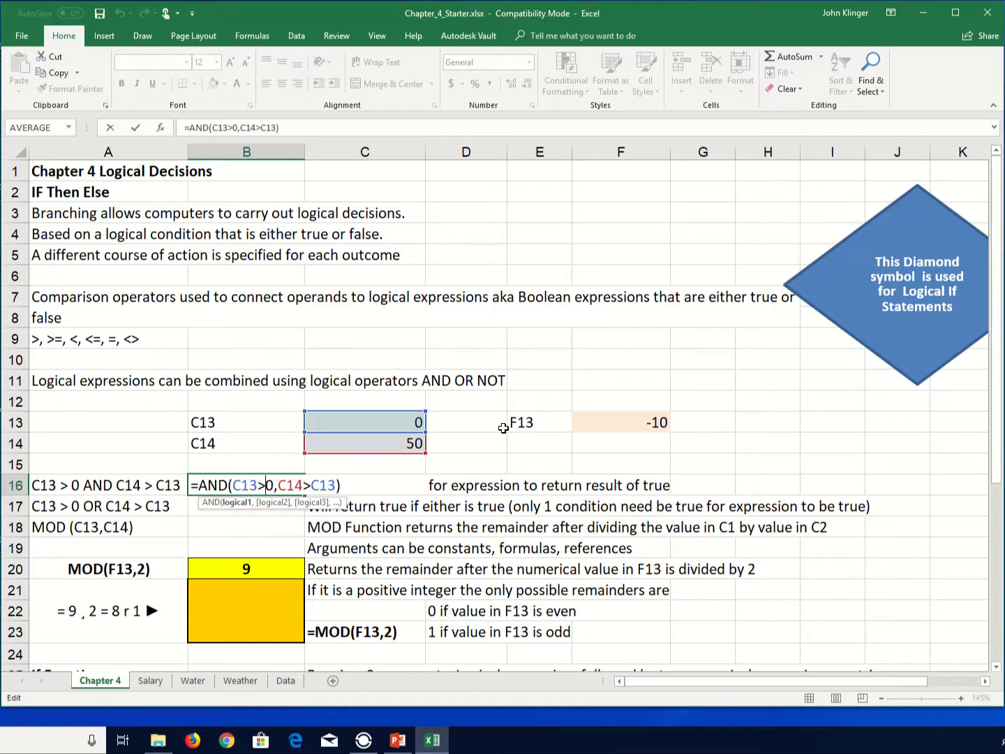
{"action": "type", "text": "="}
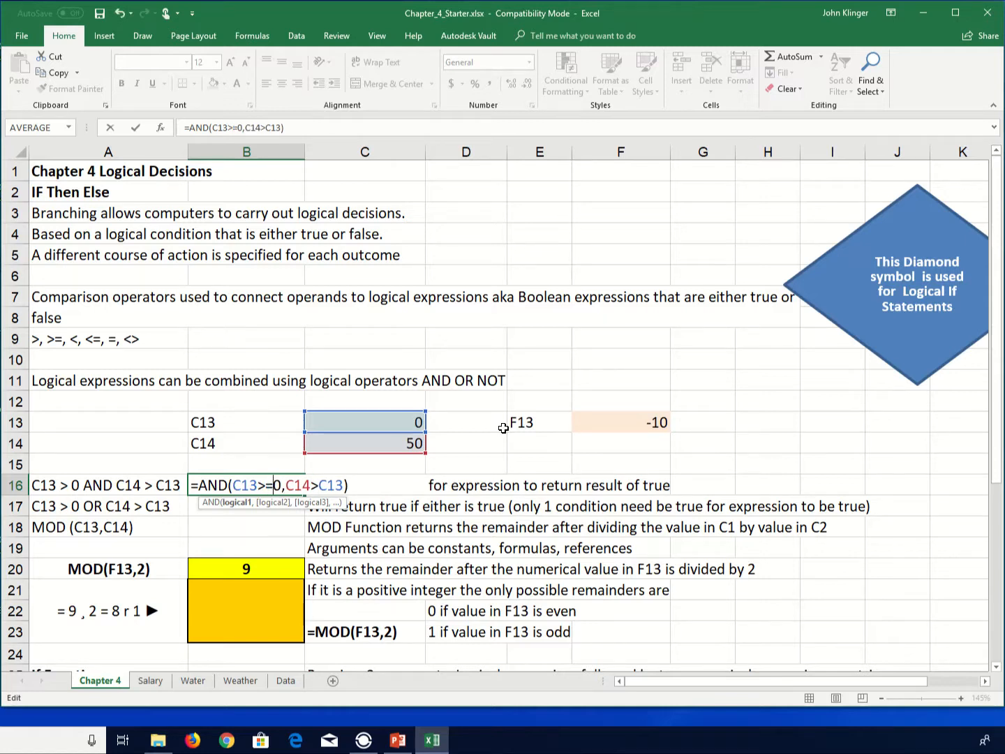
{"action": "key", "text": "ctrl+Return"}
{"action": "key", "text": "Return"}
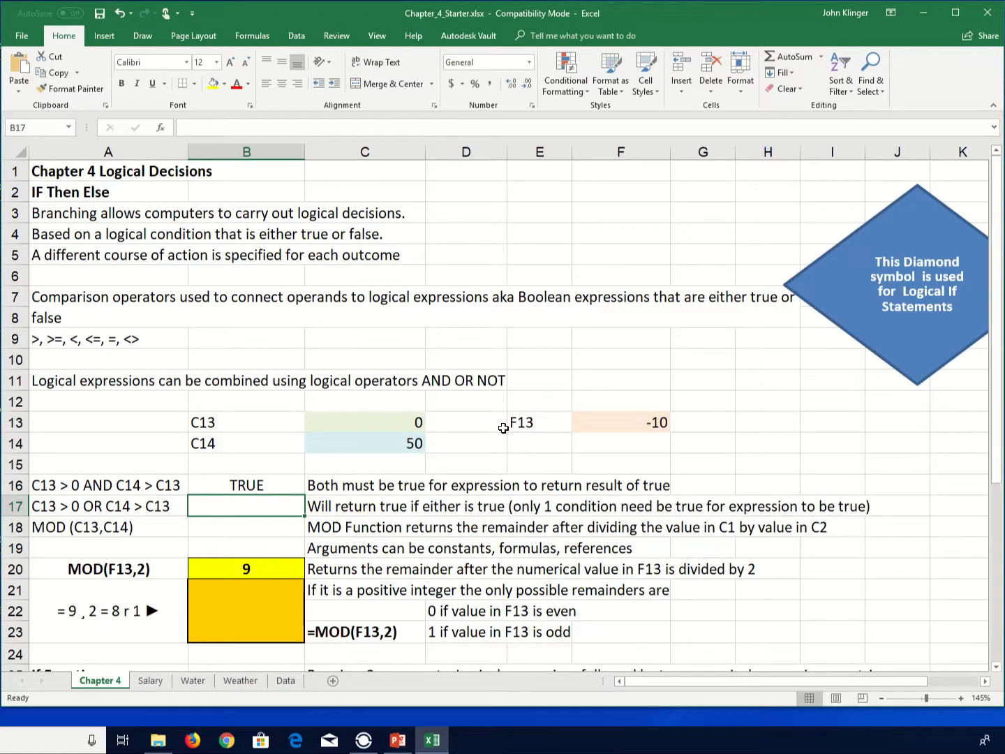
- Restore the first condition of the AND formula in B16 to C13>0
{"action": "key", "text": "Up"}
{"action": "key", "text": "F2"}
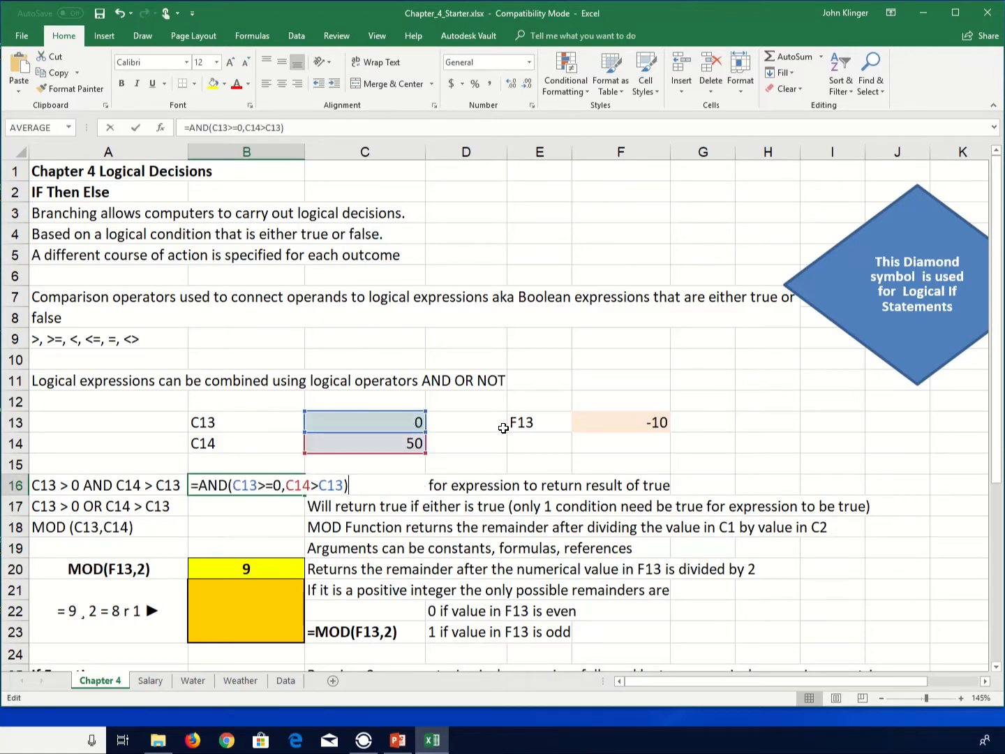
{"action": "key", "text": "Left"}
{"action": "key", "text": "Left"}
{"action": "key", "text": "Left"}
{"action": "key", "text": "Left"}
{"action": "key", "text": "Left"}
{"action": "key", "text": "Left"}
{"action": "key", "text": "Left"}
{"action": "key", "text": "Left"}
{"action": "key", "text": "Left"}
{"action": "key", "text": "Left"}
{"action": "key", "text": "BackSpace"}
{"action": "key", "text": "Return"}
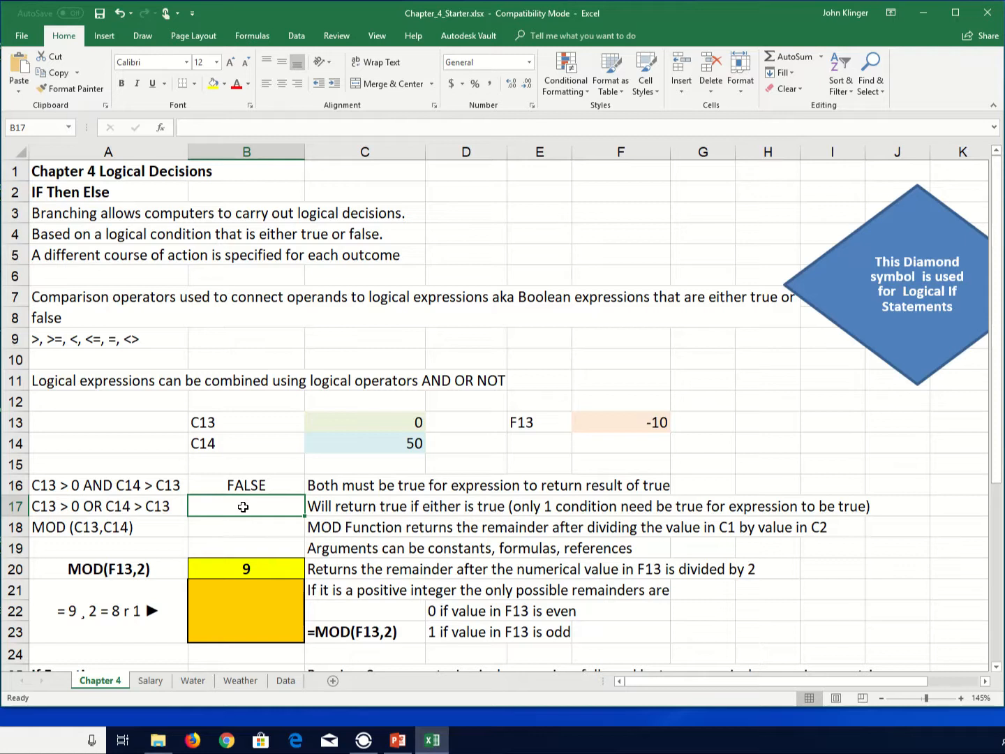
{"action": "type", "text": "="}
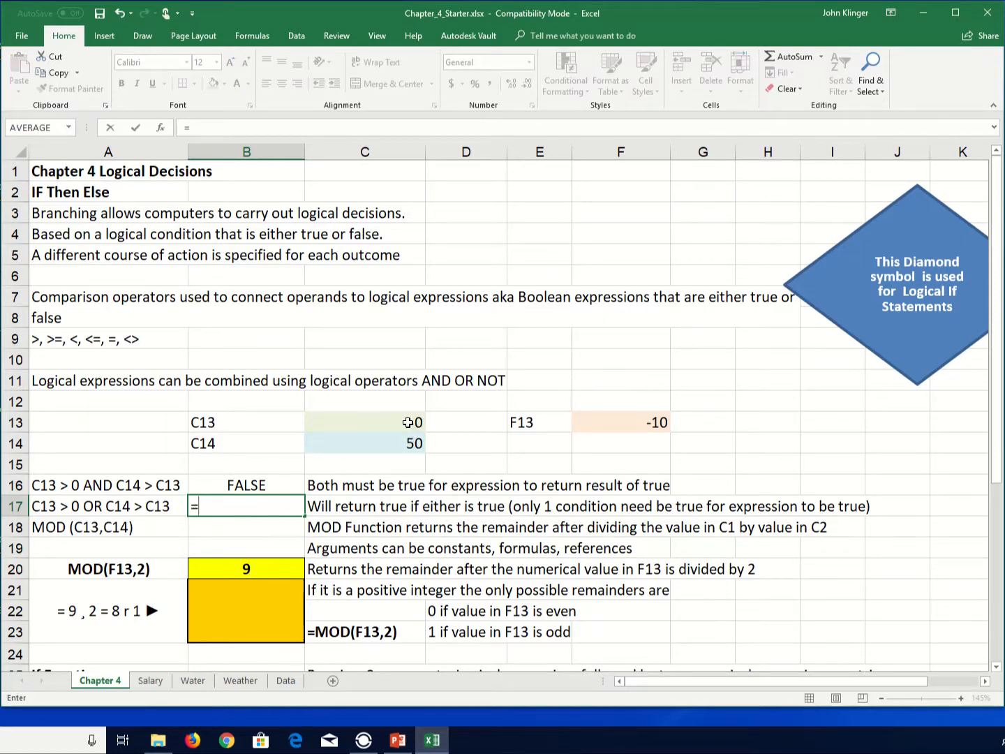
{"action": "left_click", "coordinate": [408, 423]}
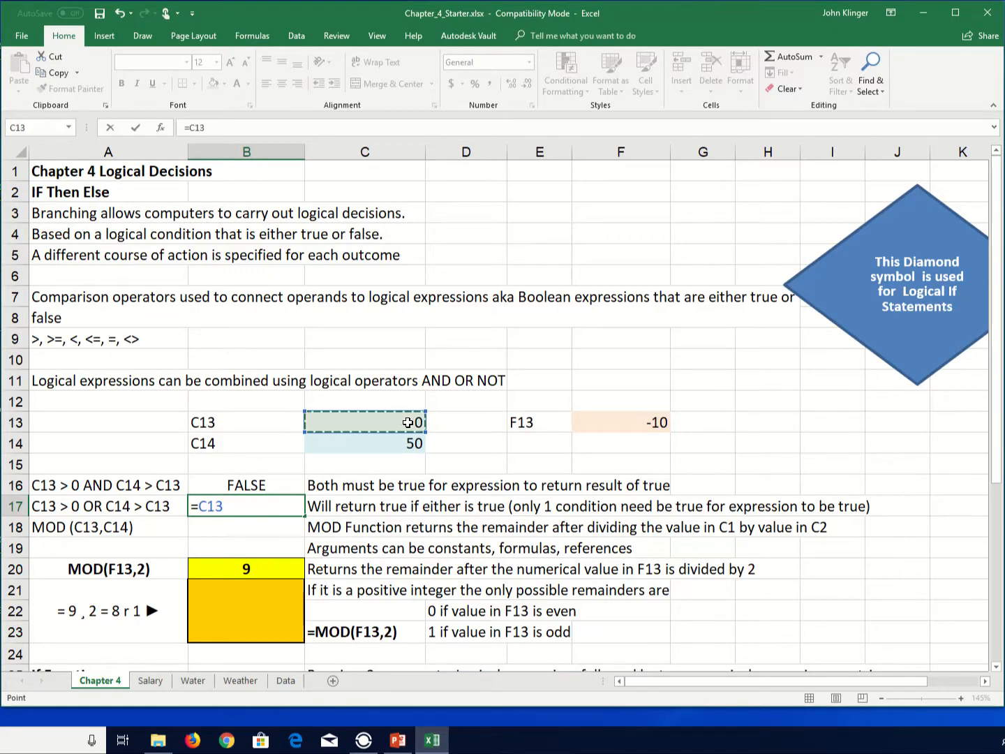
{"action": "type", "text": ">"}
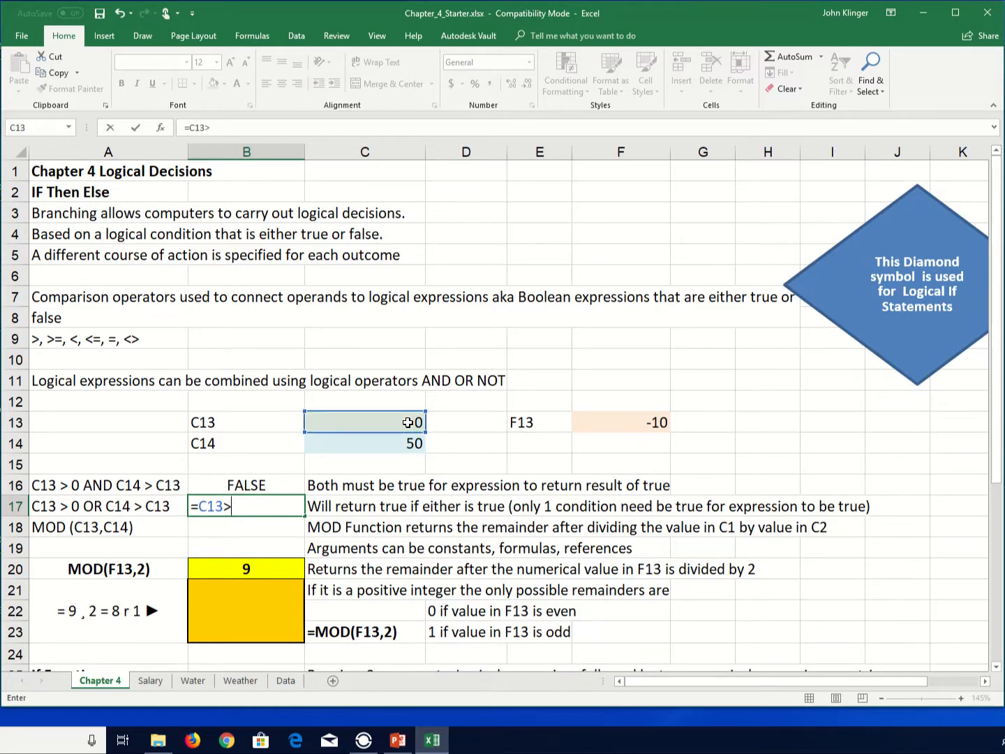
{"action": "key", "text": "BackSpace"}
{"action": "key", "text": "BackSpace"}
{"action": "key", "text": "BackSpace"}
{"action": "key", "text": "BackSpace"}
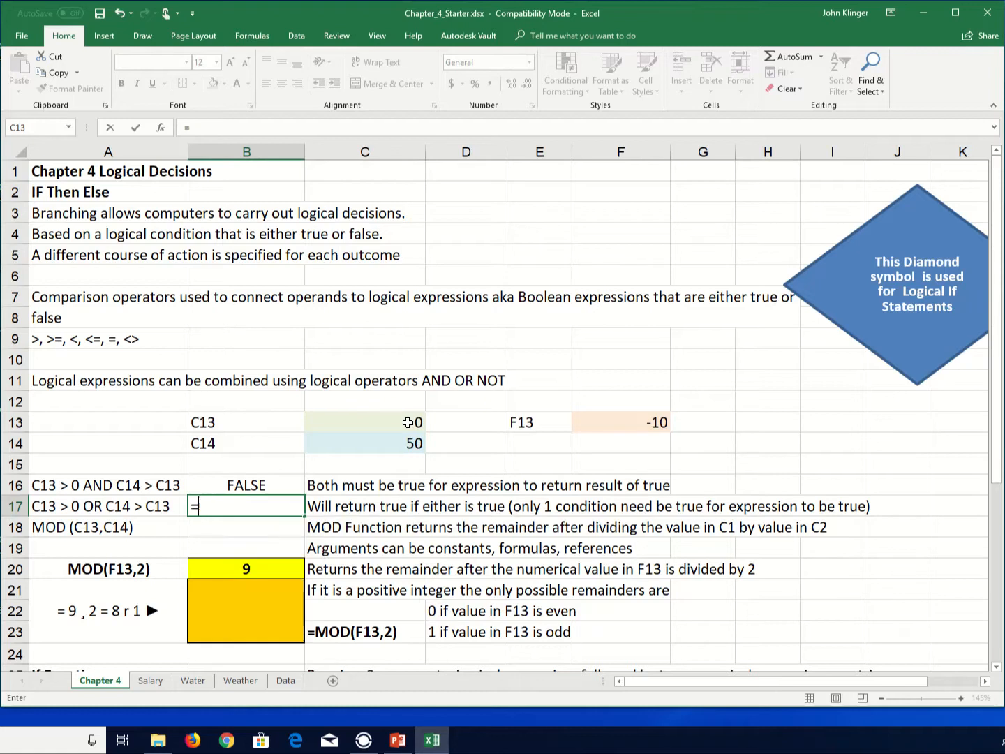
- Enter an OR formula in B17 testing whether C13>0 or C14>C13
{"action": "type", "text": "or("}
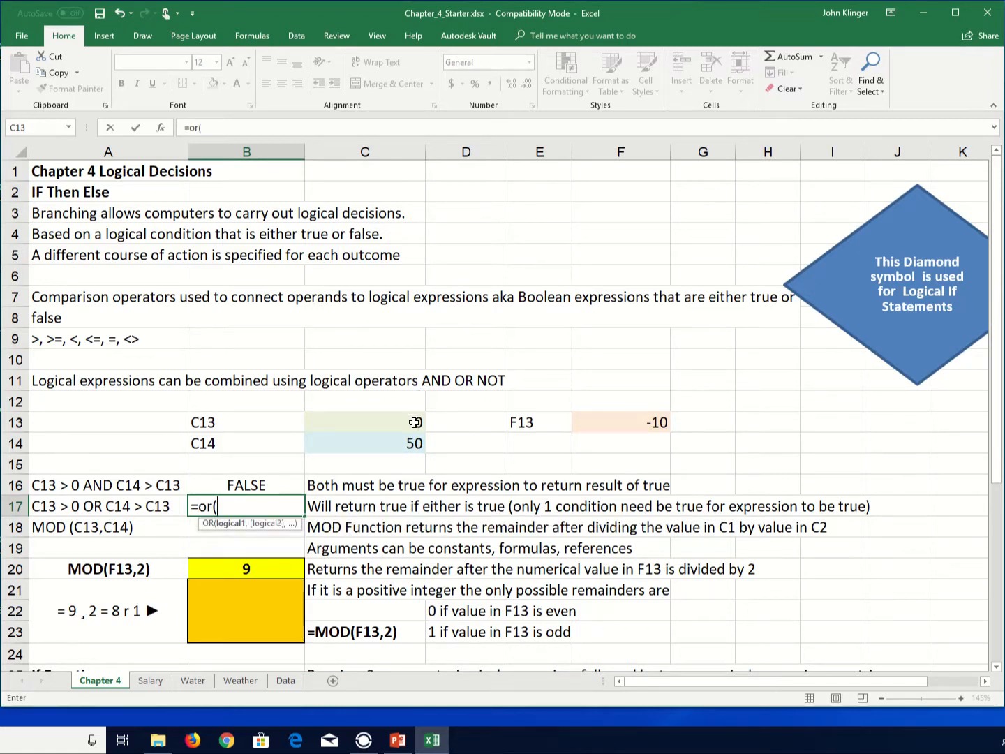
{"action": "left_click", "coordinate": [414, 422]}
{"action": "type", "text": ">0"}
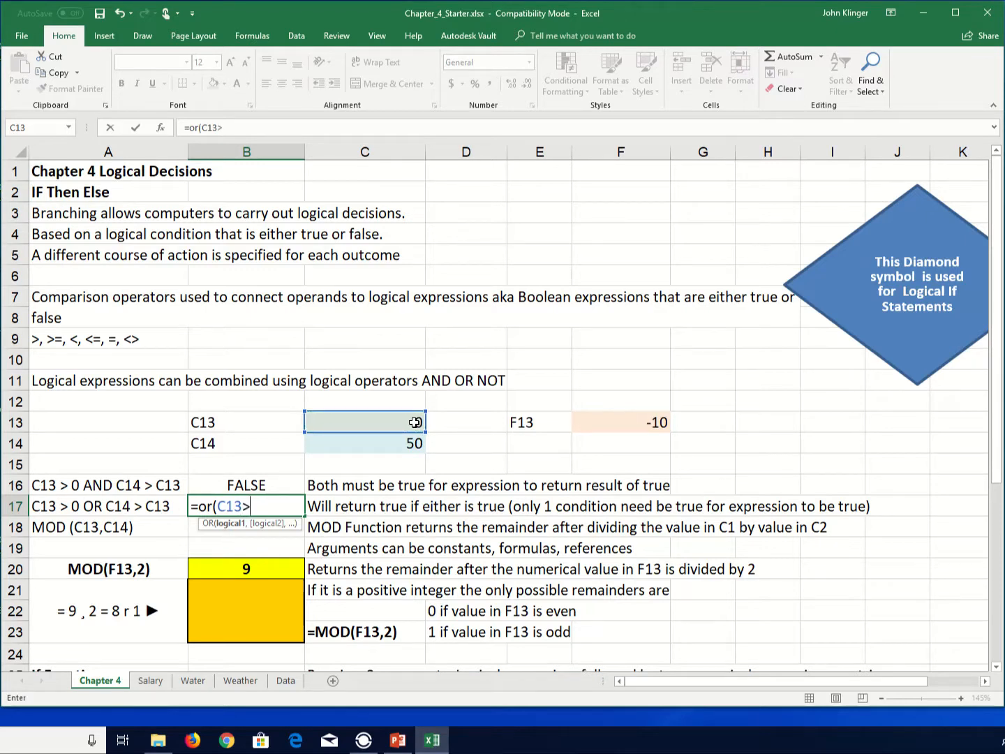
{"action": "type", "text": ","}
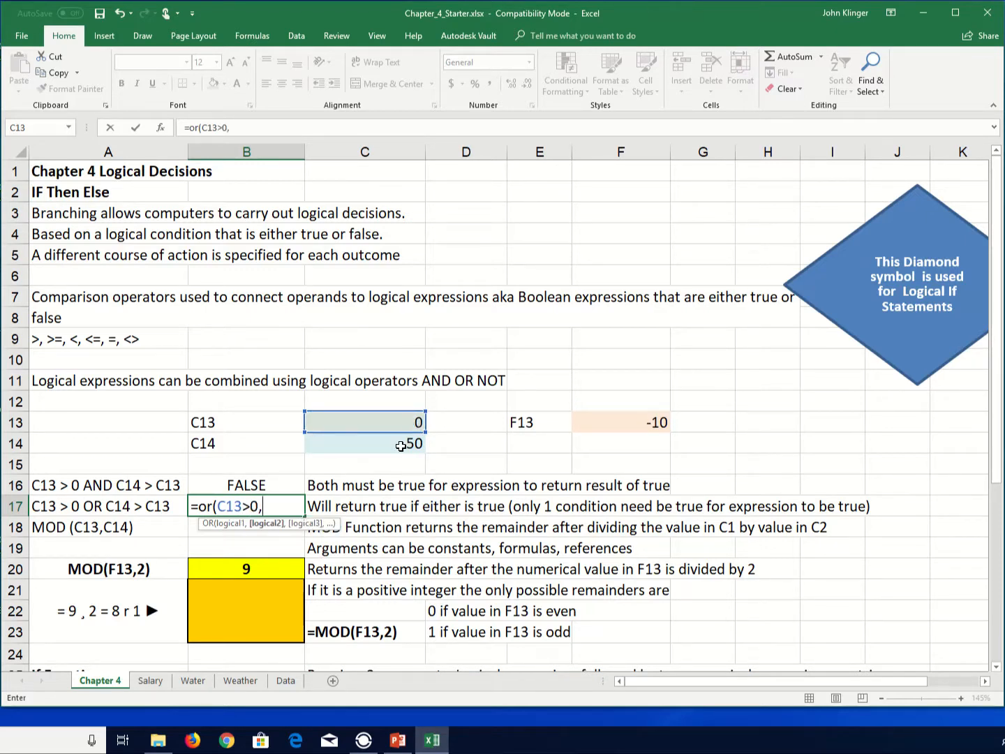
{"action": "left_click", "coordinate": [402, 443]}
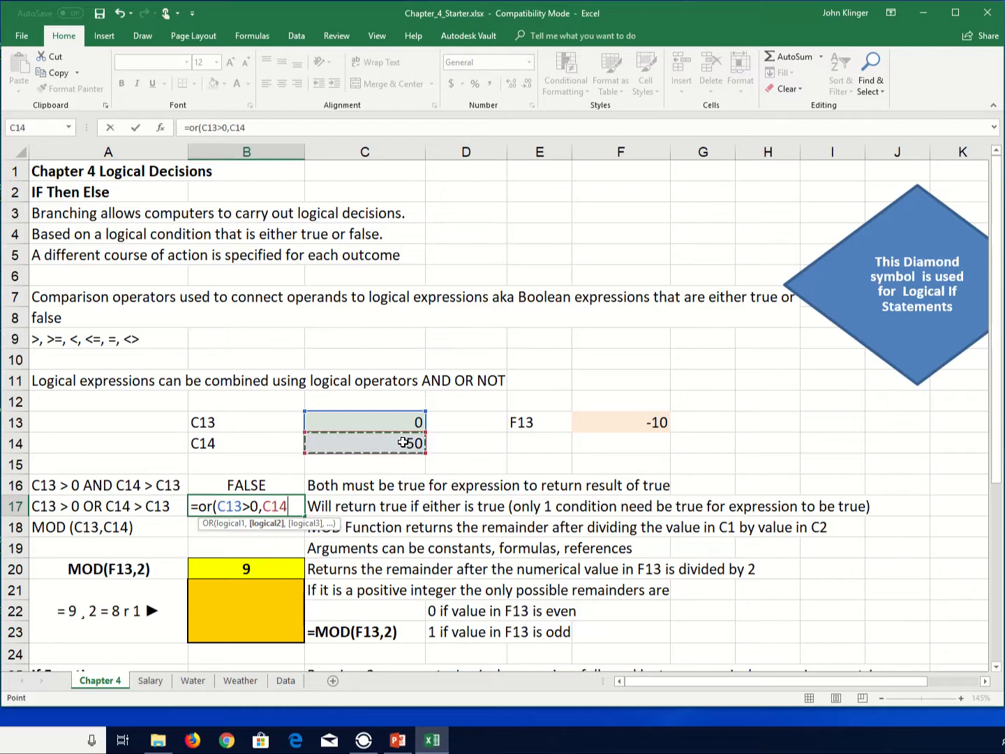
{"action": "type", "text": ">"}
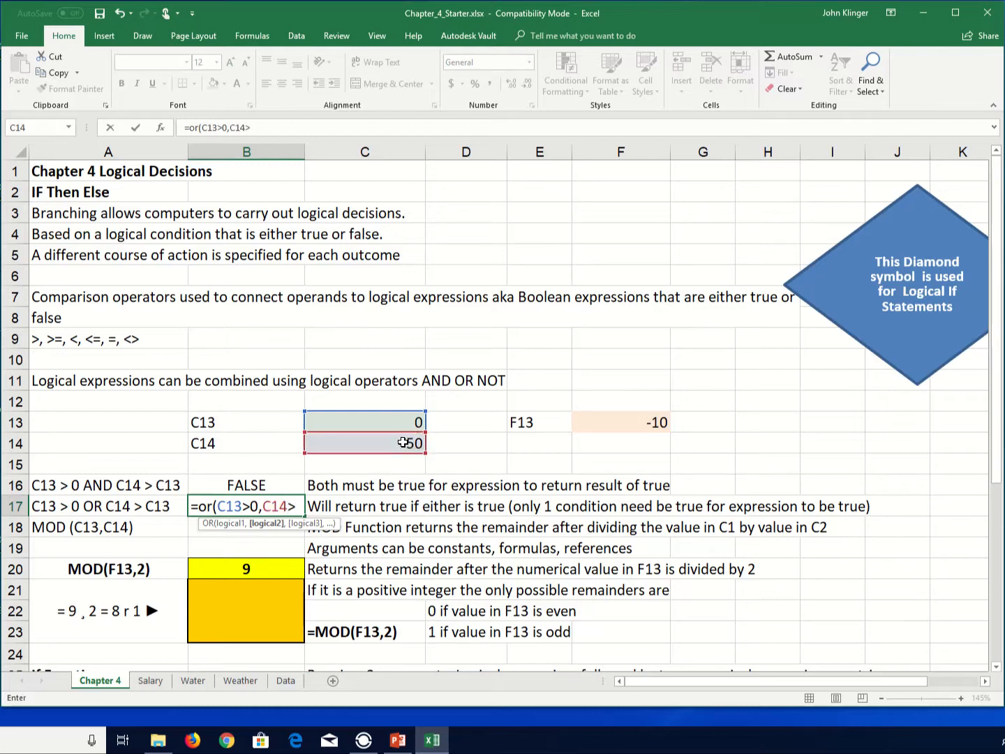
{"action": "left_click", "coordinate": [403, 420]}
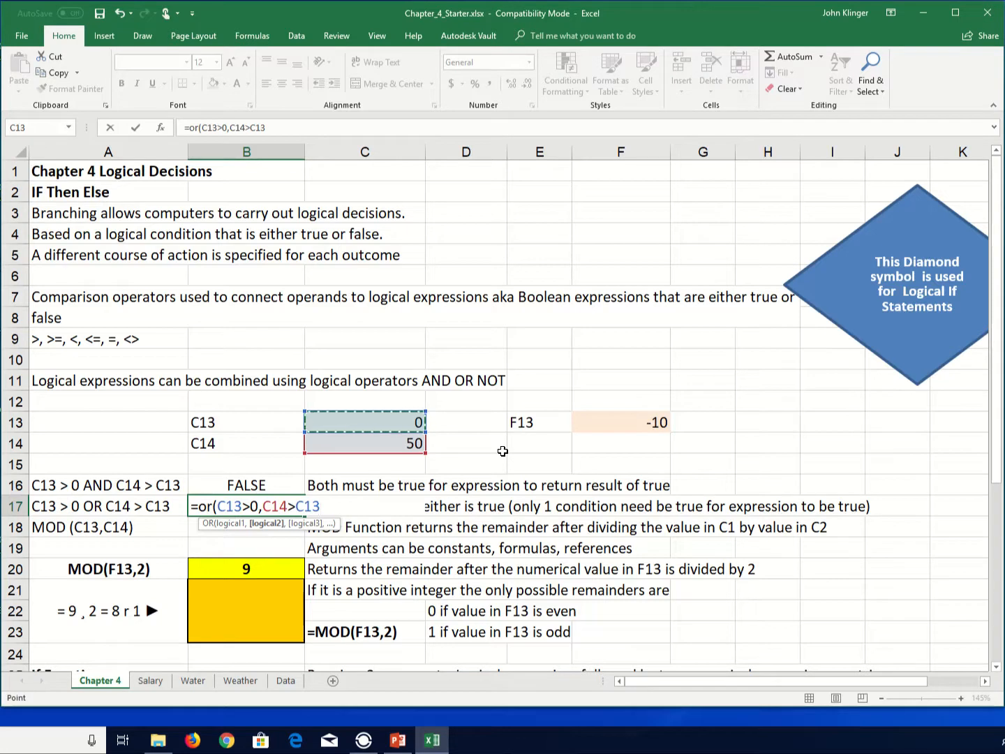
{"action": "type", "text": ")"}
{"action": "key", "text": "Return"}
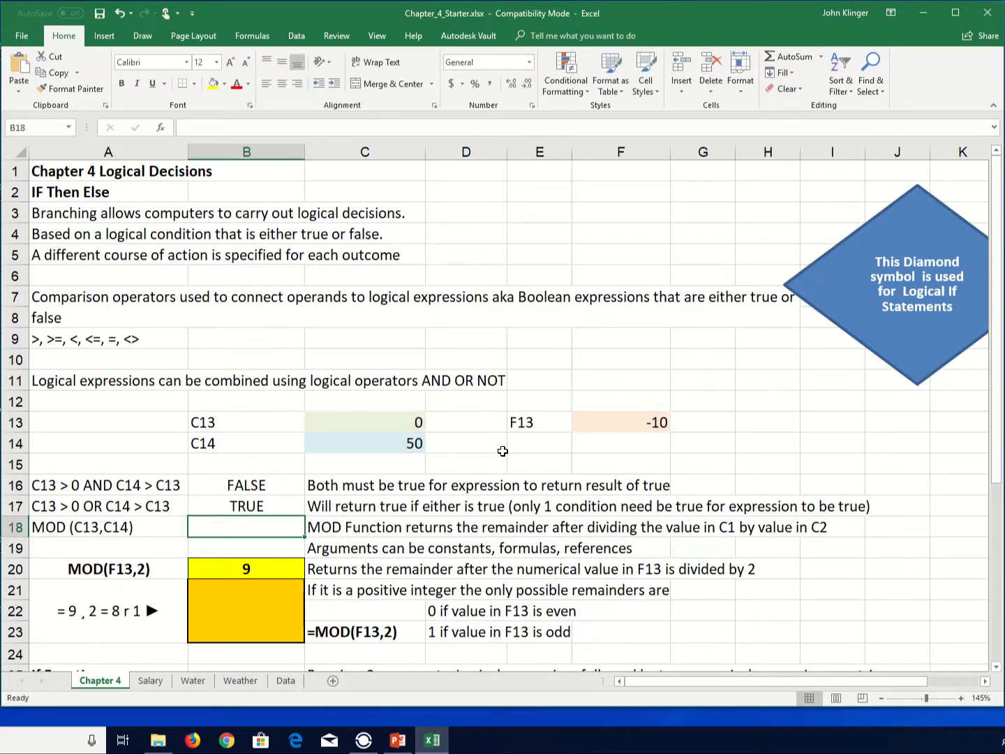
{"action": "key", "text": "Up"}
{"action": "key", "text": "Up"}
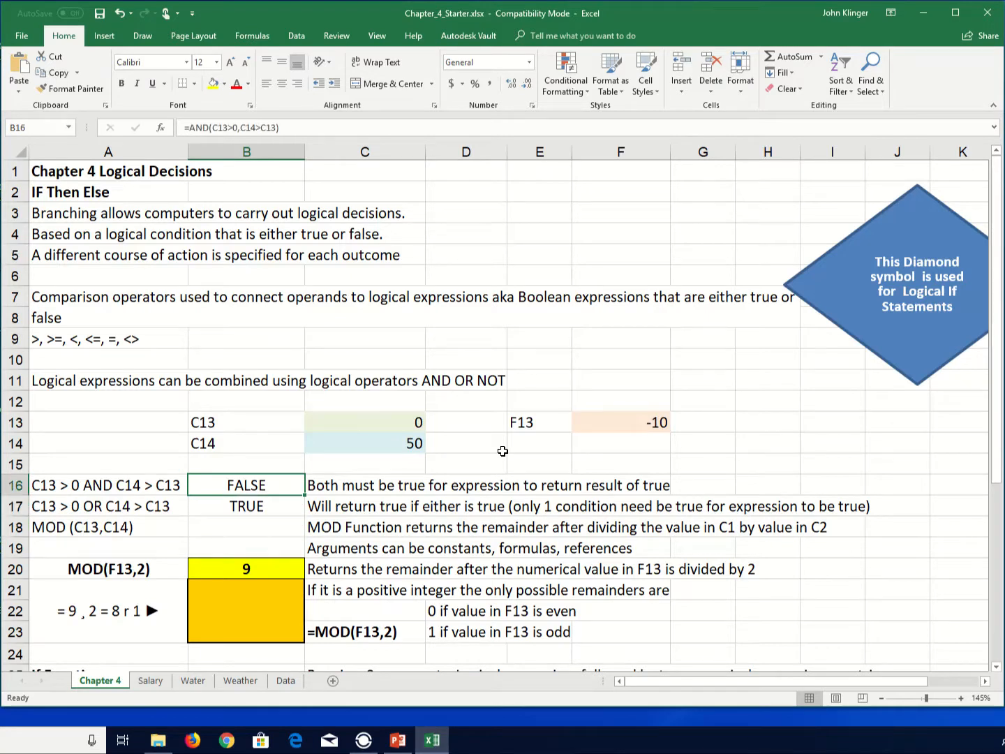
{"action": "type", "text": "-1"}
{"action": "key", "text": "Return"}
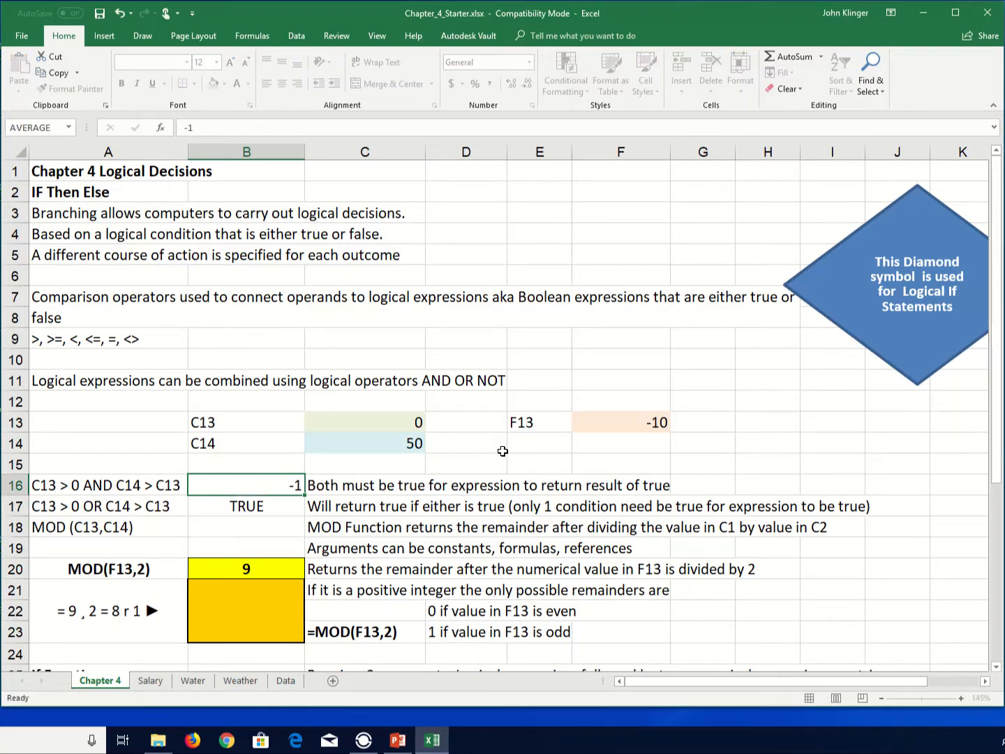
{"action": "key", "text": "ctrl+z"}
- Set C13 to -1 to test the AND and OR formulas
{"action": "key", "text": "Up"}
{"action": "key", "text": "Up"}
{"action": "key", "text": "Up"}
{"action": "key", "text": "Right"}
{"action": "key", "text": "Right"}
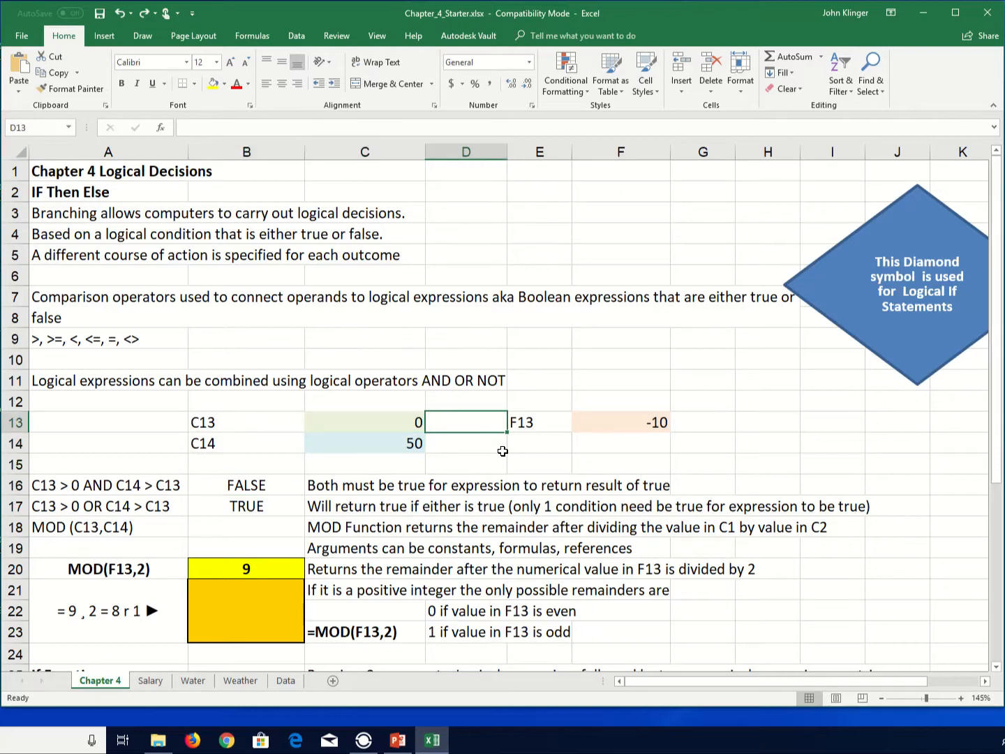
{"action": "key", "text": "Left"}
{"action": "type", "text": "-1"}
{"action": "key", "text": "Return"}
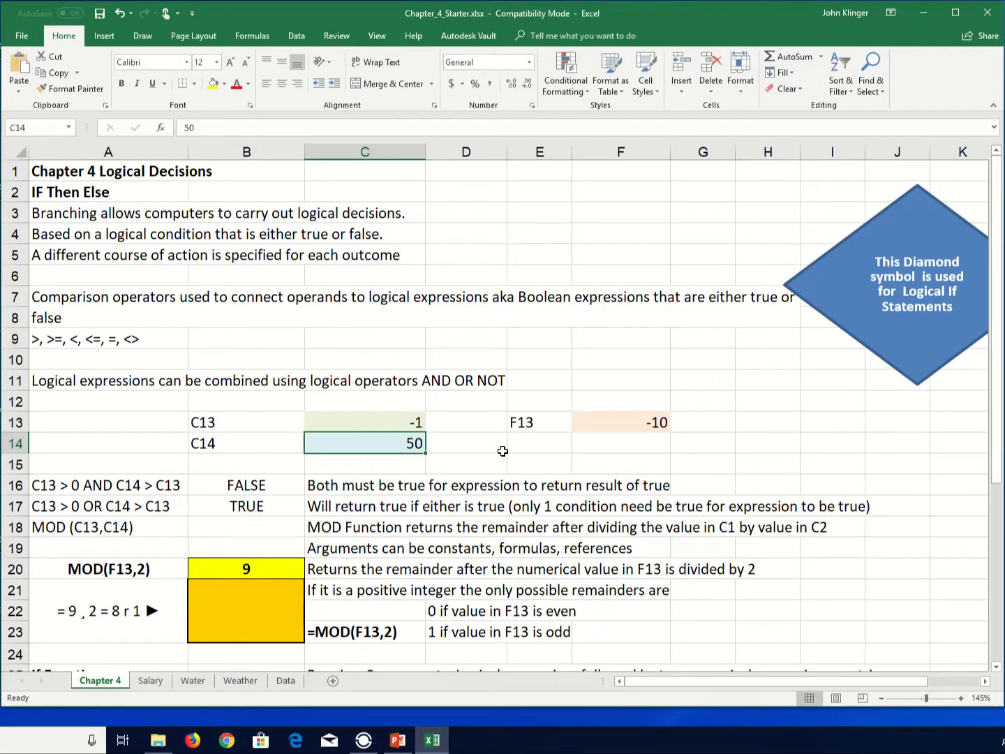
- Change C13's test value to 2
{"action": "key", "text": "Up"}
{"action": "key", "text": "Up"}
{"action": "key", "text": "Down"}
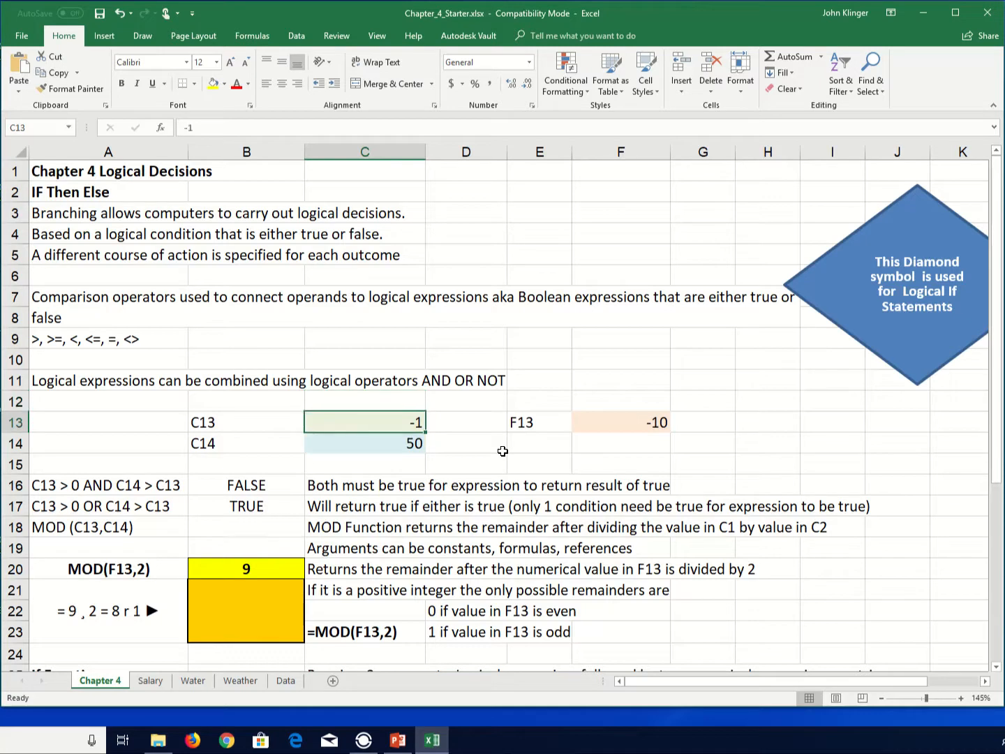
{"action": "type", "text": "2"}
{"action": "key", "text": "Return"}
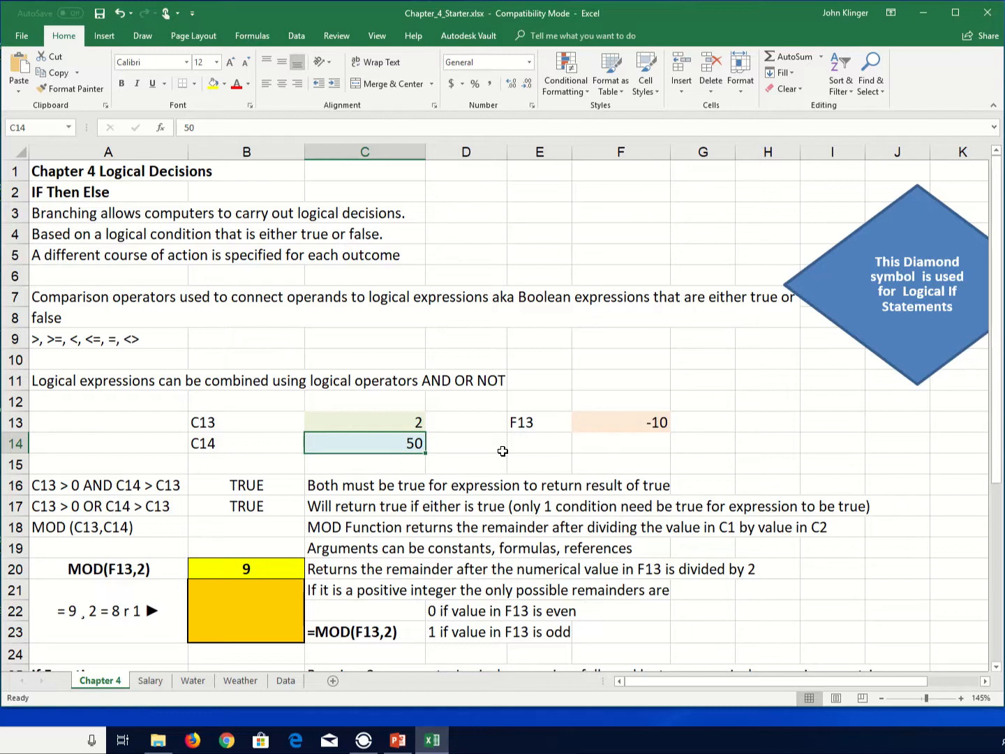
- Set C13 back to -1 to compare the AND and OR results
{"action": "key", "text": "Up"}
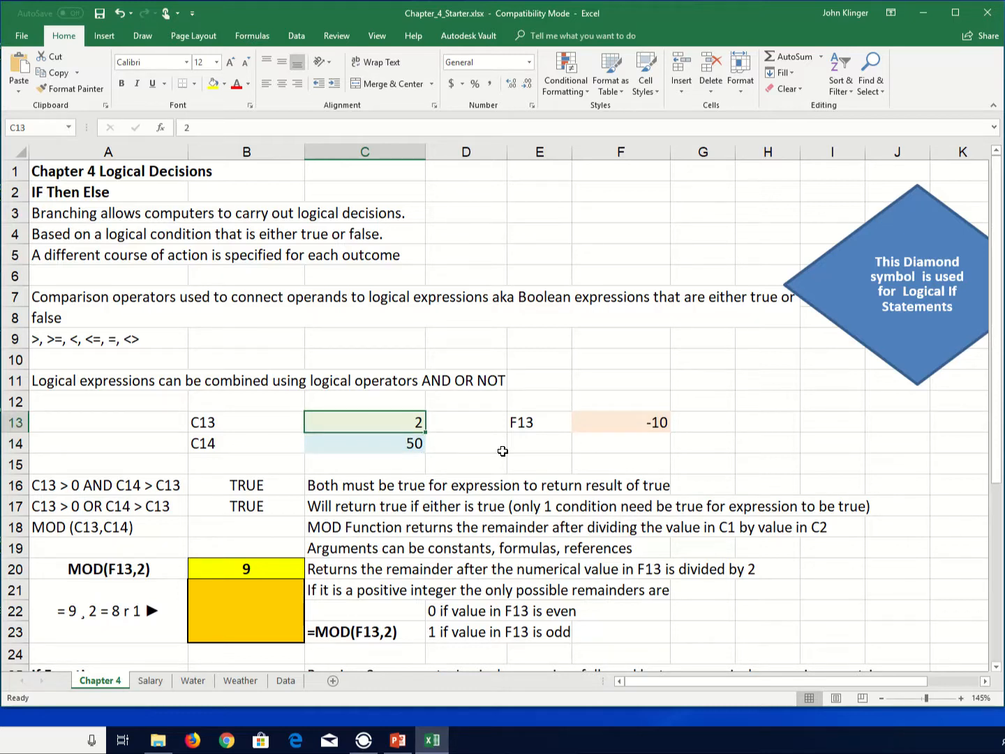
{"action": "type", "text": "-1"}
{"action": "key", "text": "Return"}
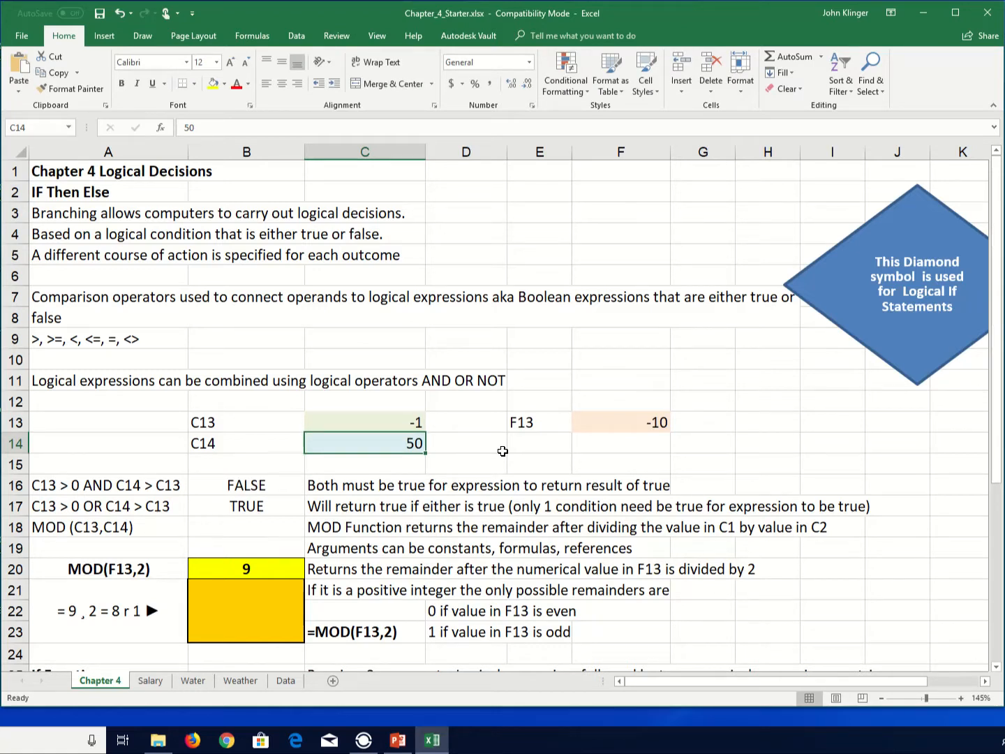
- Set C14 to -2 so both OR conditions can be tested as false
{"action": "type", "text": "0"}
{"action": "key", "text": "Return"}
{"action": "key", "text": "Up"}
{"action": "type", "text": "-2"}
{"action": "key", "text": "Return"}
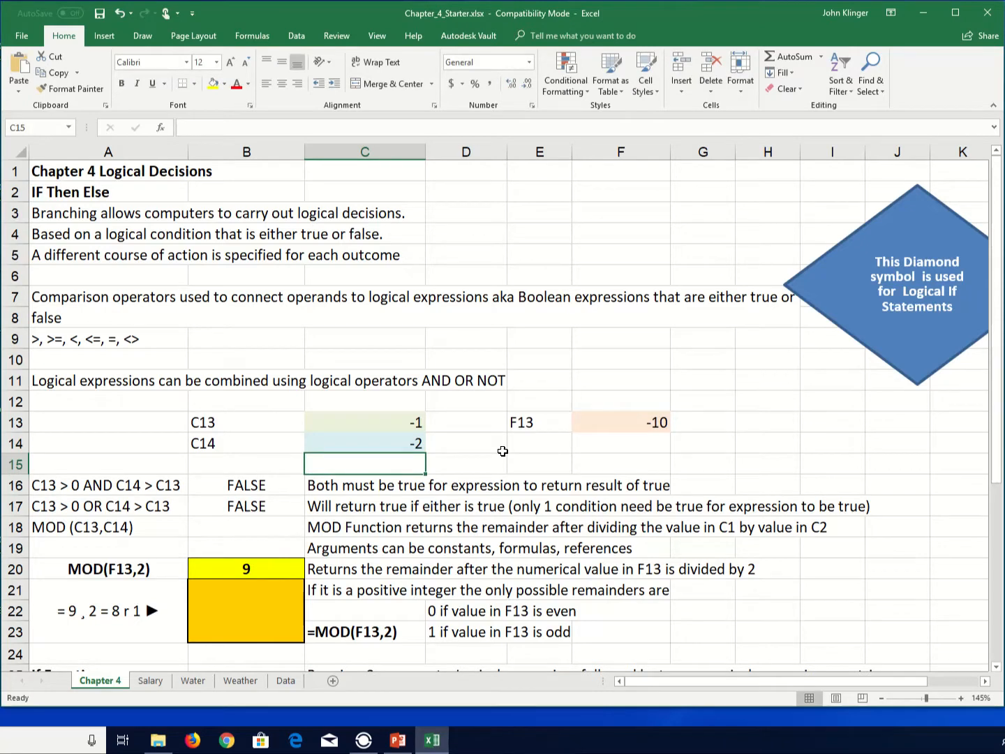
- Reset the test values to 1 in C13 and 50 in C14
{"action": "key", "text": "Up"}
{"action": "key", "text": "Up"}
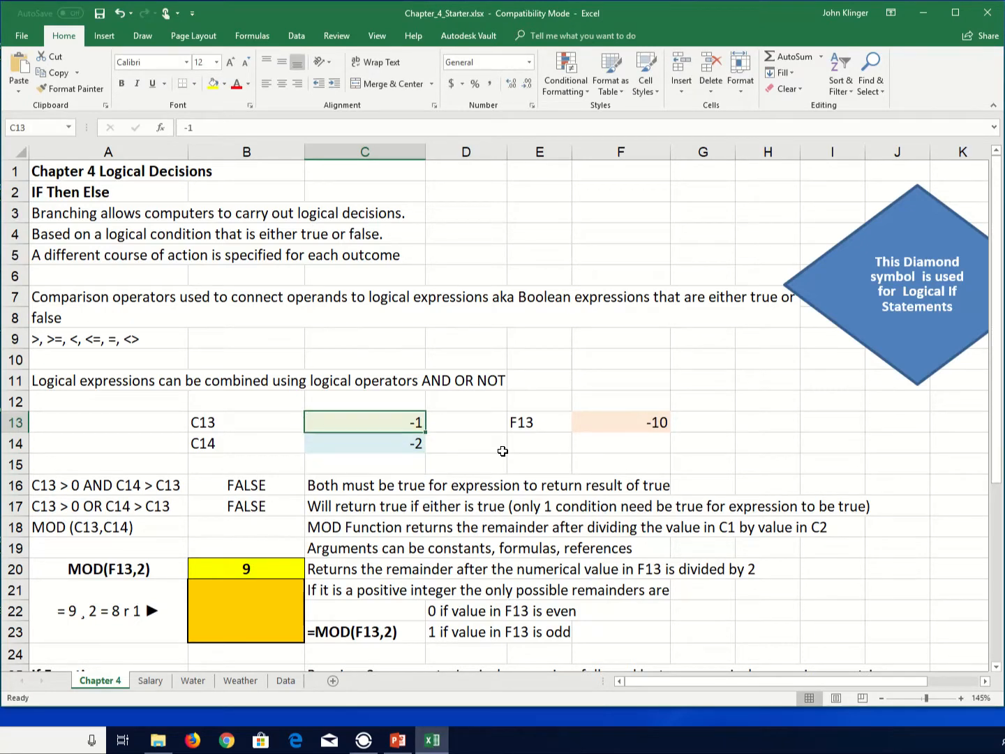
{"action": "type", "text": "1"}
{"action": "key", "text": "Return"}
{"action": "type", "text": "50"}
{"action": "key", "text": "Return"}
- Enter a MOD formula in B18 that divides C13 by C14
{"action": "key", "text": "Down"}
{"action": "key", "text": "Down"}
{"action": "key", "text": "Down"}
{"action": "key", "text": "Left"}
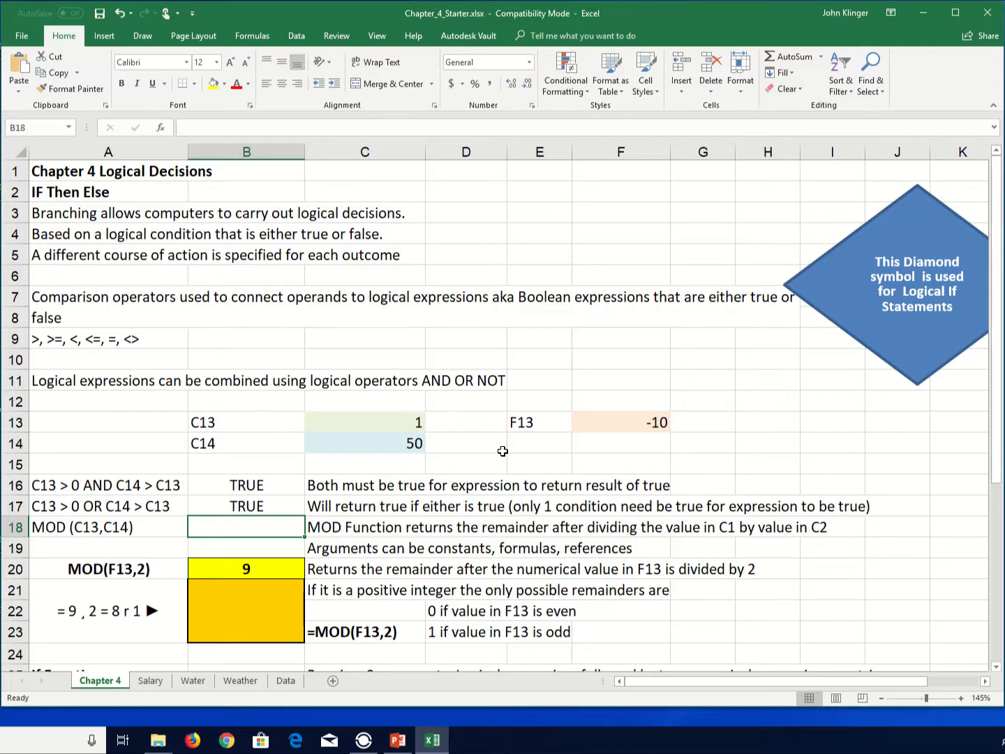
{"action": "type", "text": "=mod("}
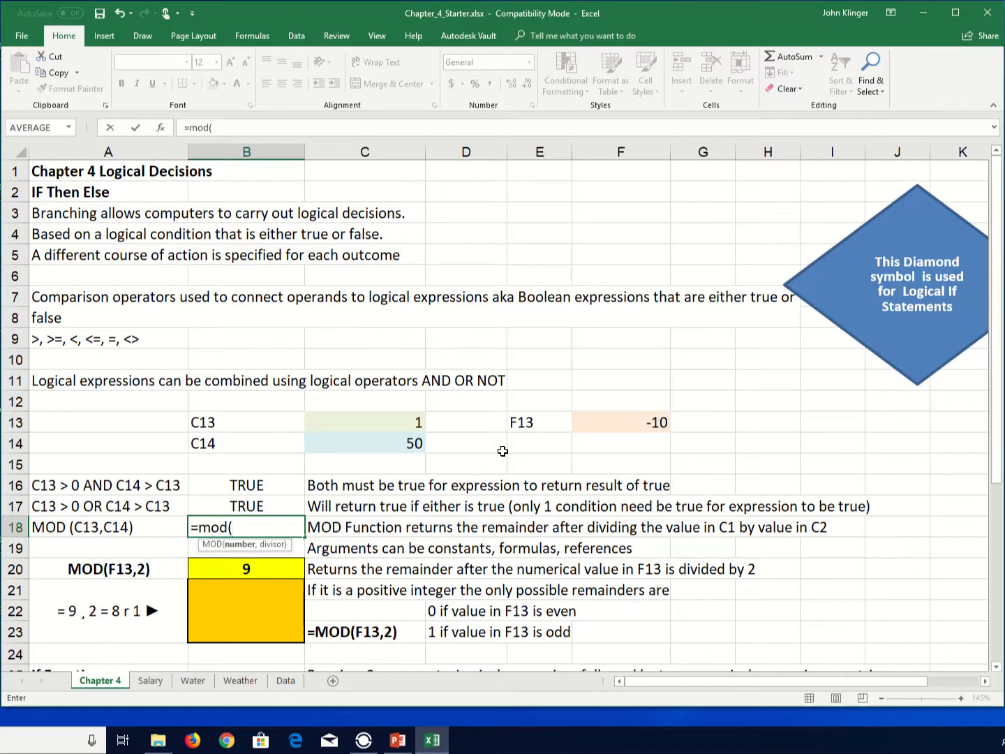
{"action": "left_click", "coordinate": [400, 421]}
{"action": "type", "text": ","}
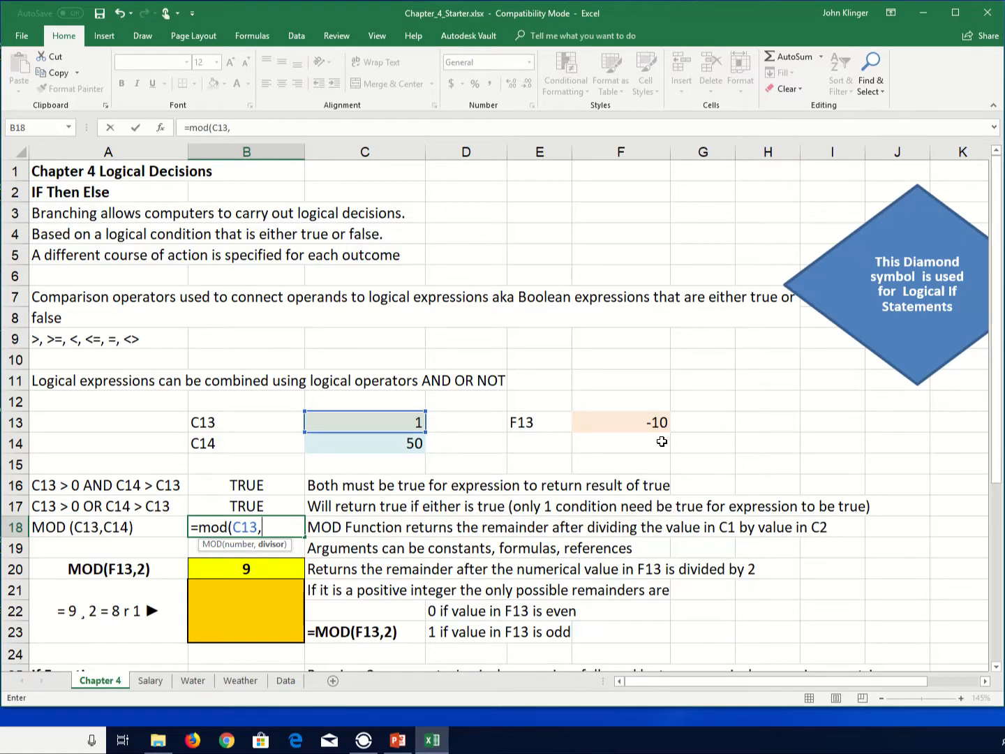
{"action": "left_click", "coordinate": [379, 443]}
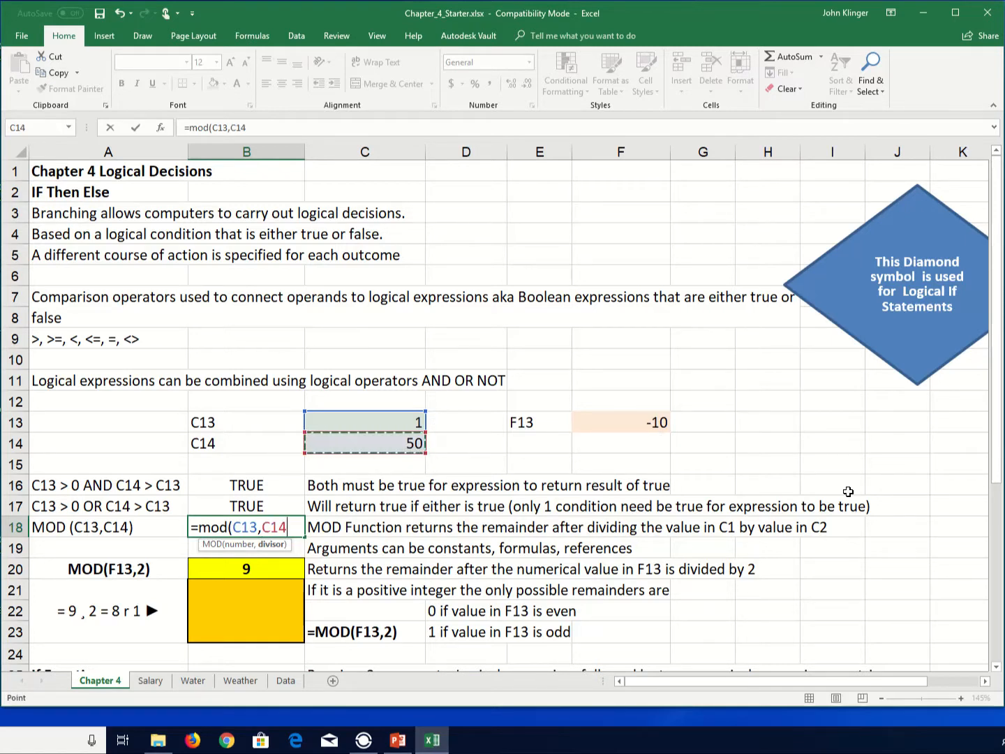
{"action": "type", "text": ")"}
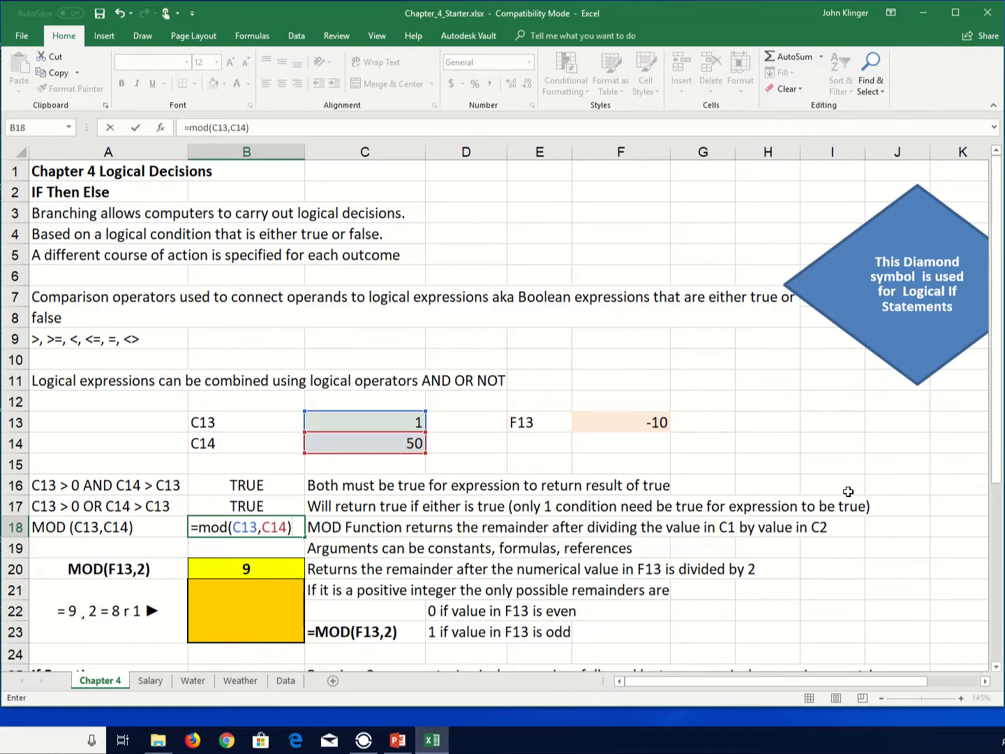
{"action": "key", "text": "Return"}
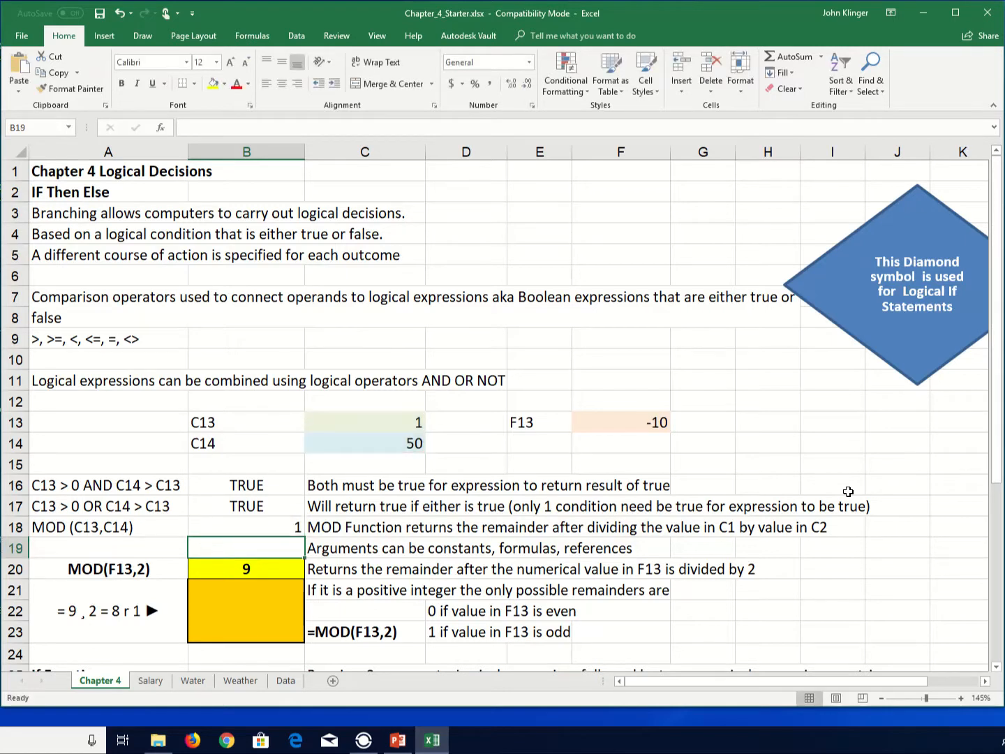
- Open the MOD formula in B18 for review without changing it
{"action": "key", "text": "Up"}
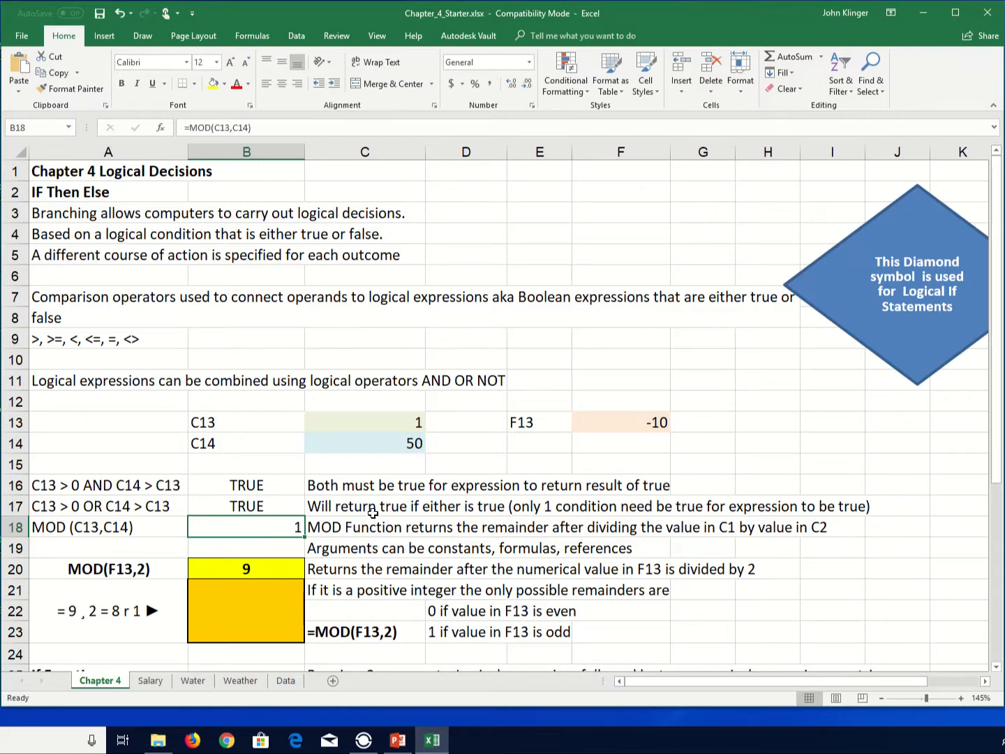
{"action": "double_click", "coordinate": [265, 529]}
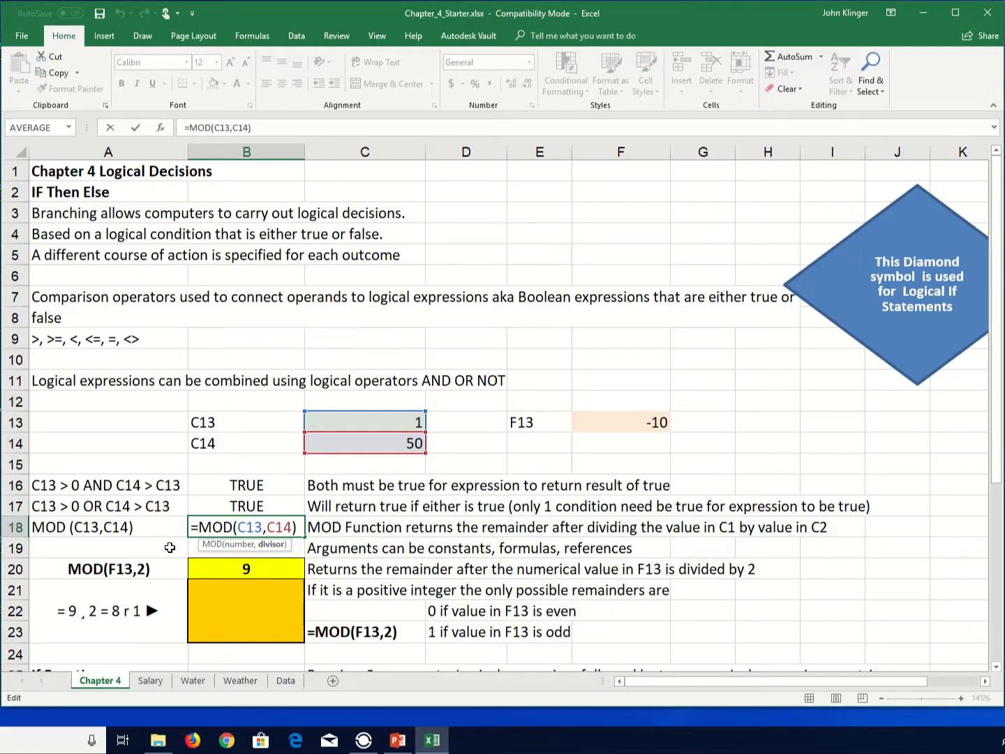
{"action": "left_click", "coordinate": [147, 546]}
{"action": "key", "text": "Escape"}
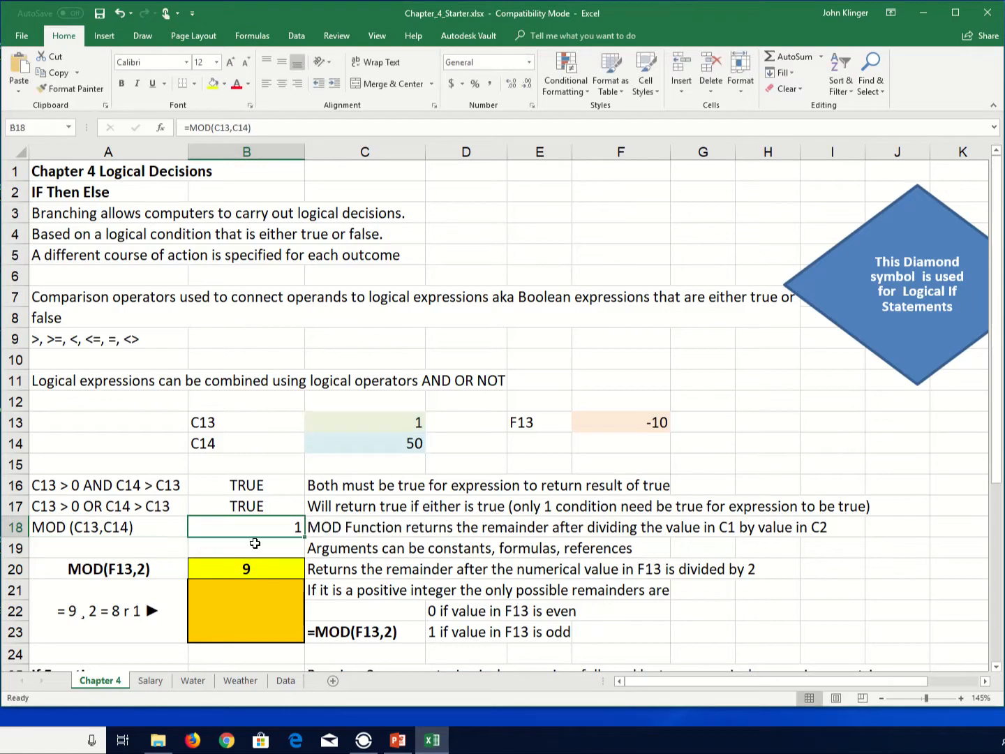
{"action": "left_click", "coordinate": [256, 546]}
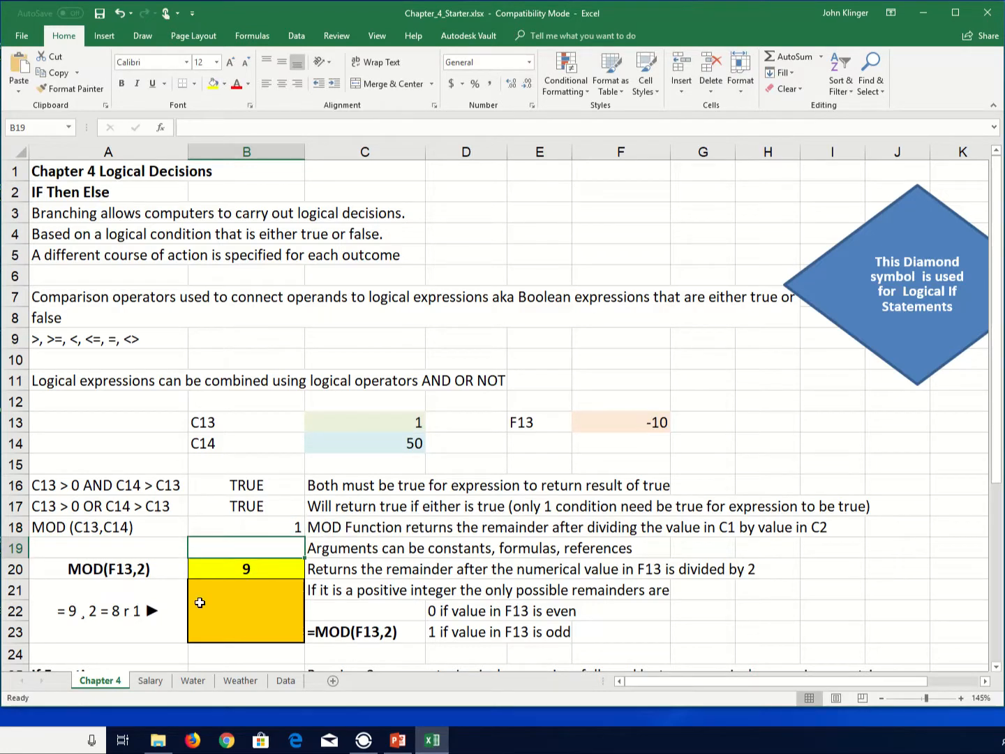
- Enter a MOD formula in the merged orange cell B21 that divides F13 by 2
{"action": "left_click", "coordinate": [248, 576]}
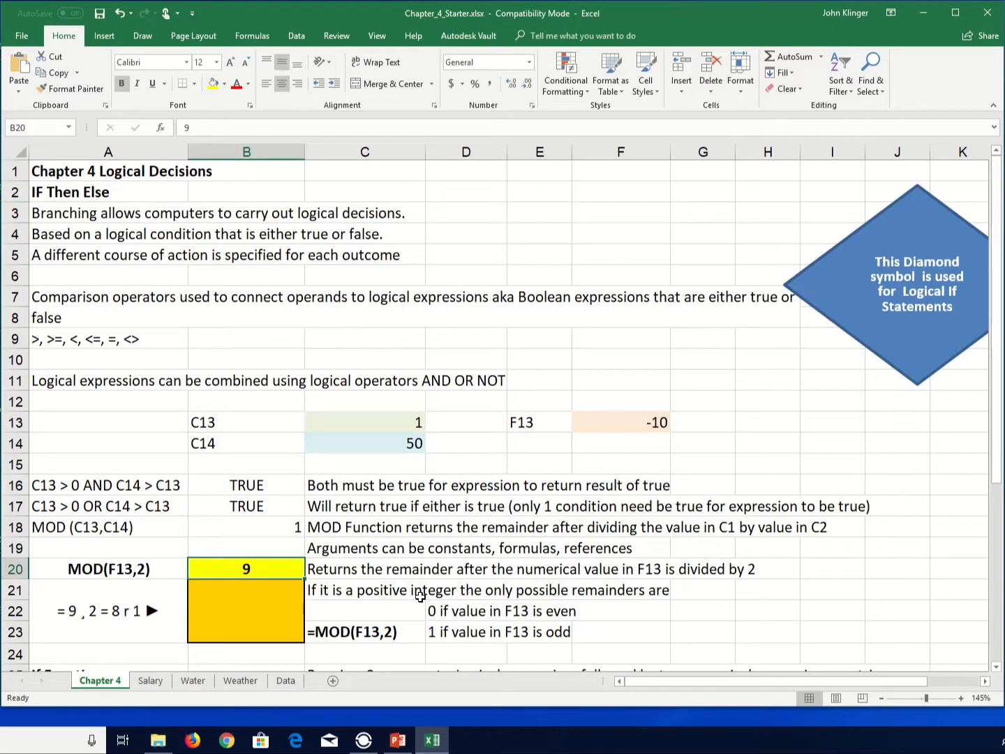
{"action": "scroll", "coordinate": [301, 587], "scroll_direction": "down", "scroll_amount": 1}
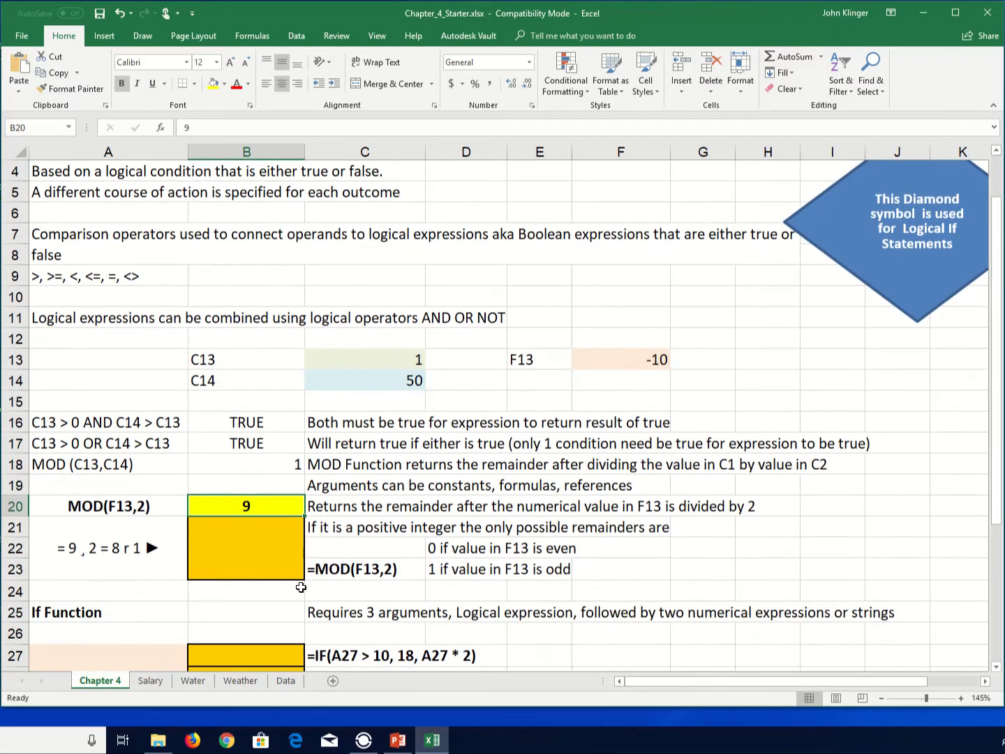
{"action": "left_click", "coordinate": [249, 550]}
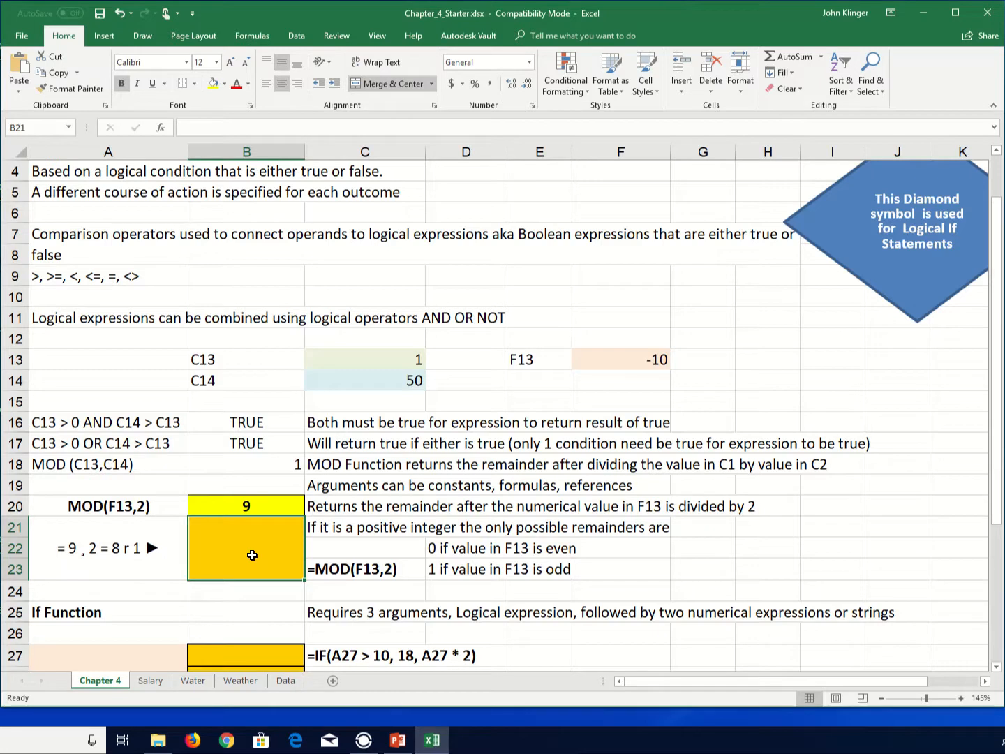
{"action": "type", "text": "=mo"}
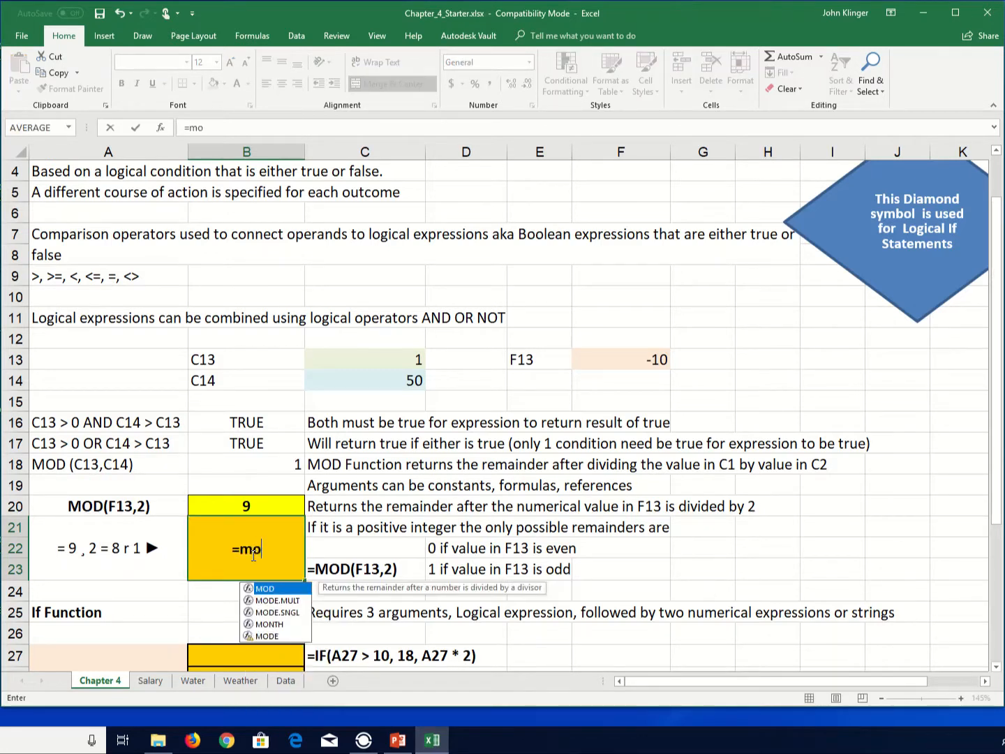
{"action": "type", "text": "d("}
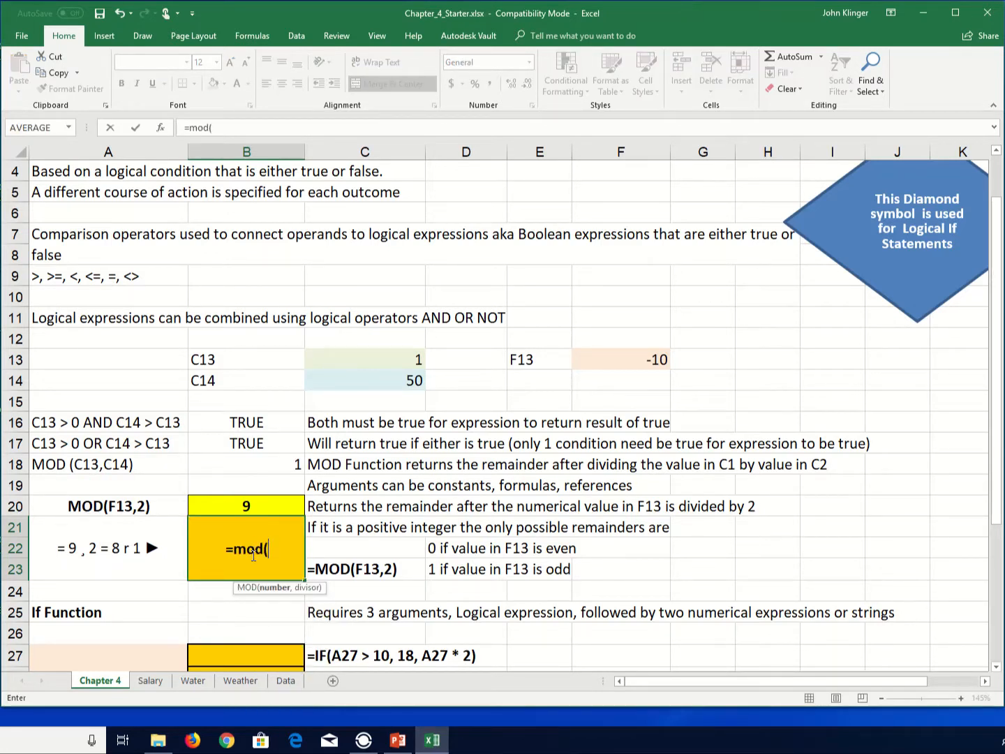
{"action": "left_click", "coordinate": [629, 356]}
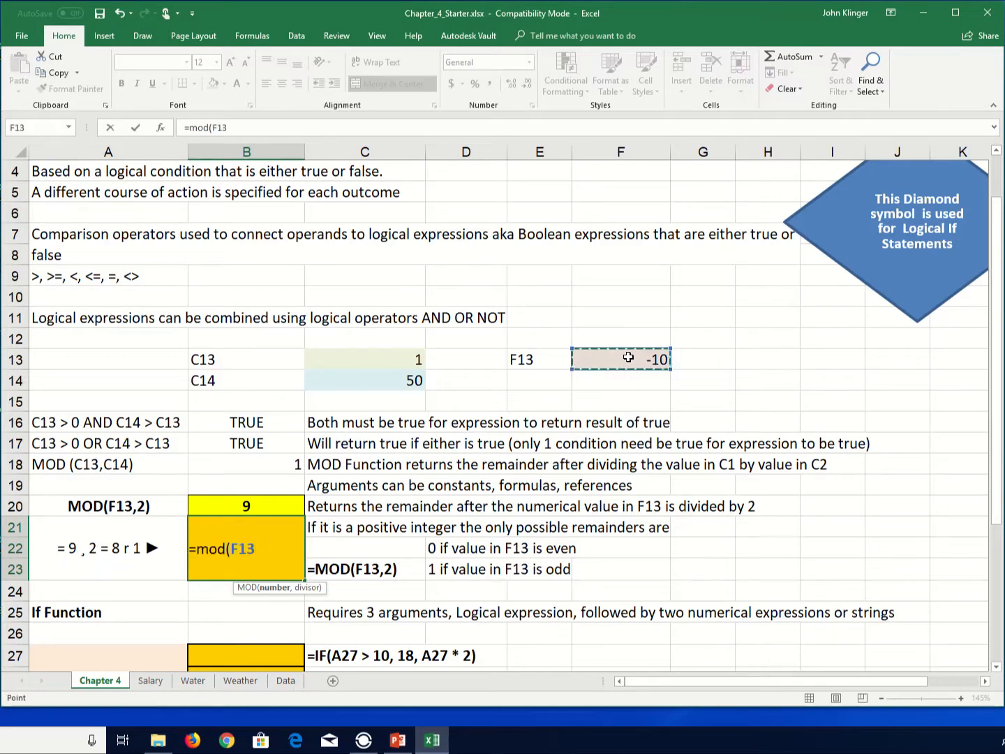
{"action": "type", "text": ",2"}
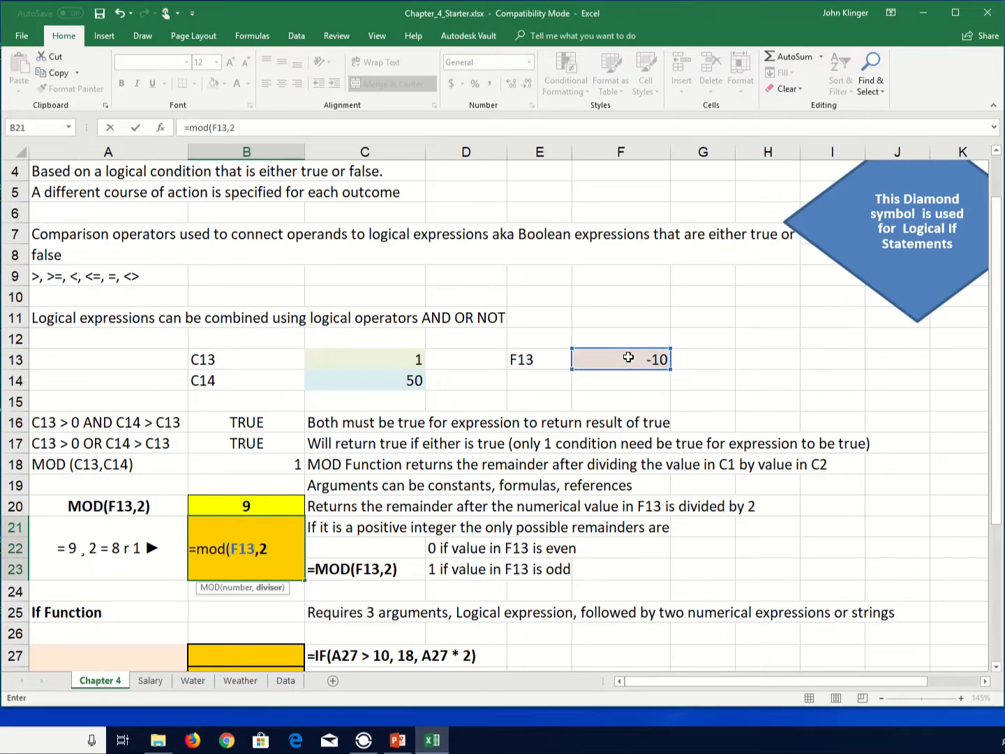
{"action": "type", "text": ")"}
{"action": "key", "text": "Return"}
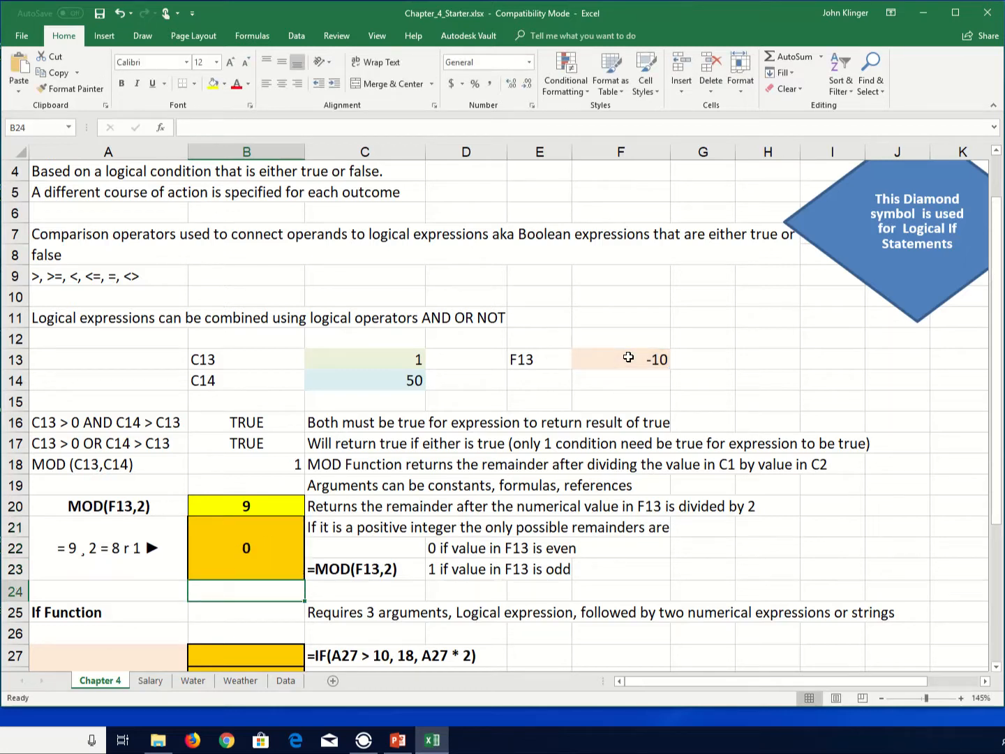
- Set the test value in F13 to 10
{"action": "left_click", "coordinate": [660, 360]}
{"action": "type", "text": "10"}
{"action": "key", "text": "Return"}
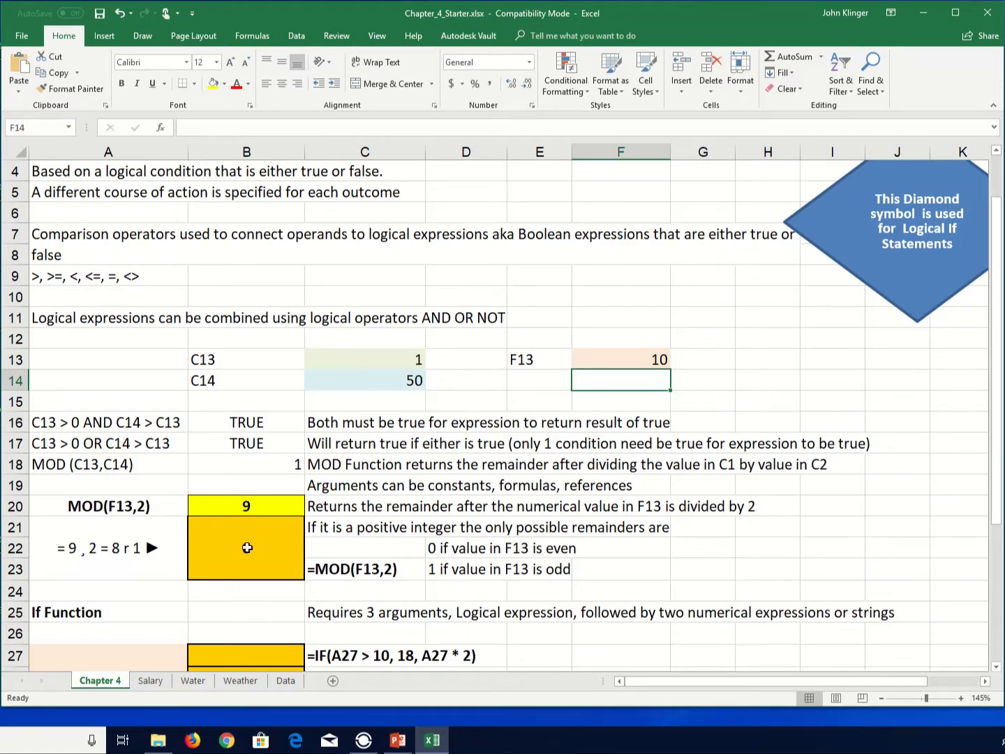
- Change the test value in F13 to 9
{"action": "left_click", "coordinate": [660, 359]}
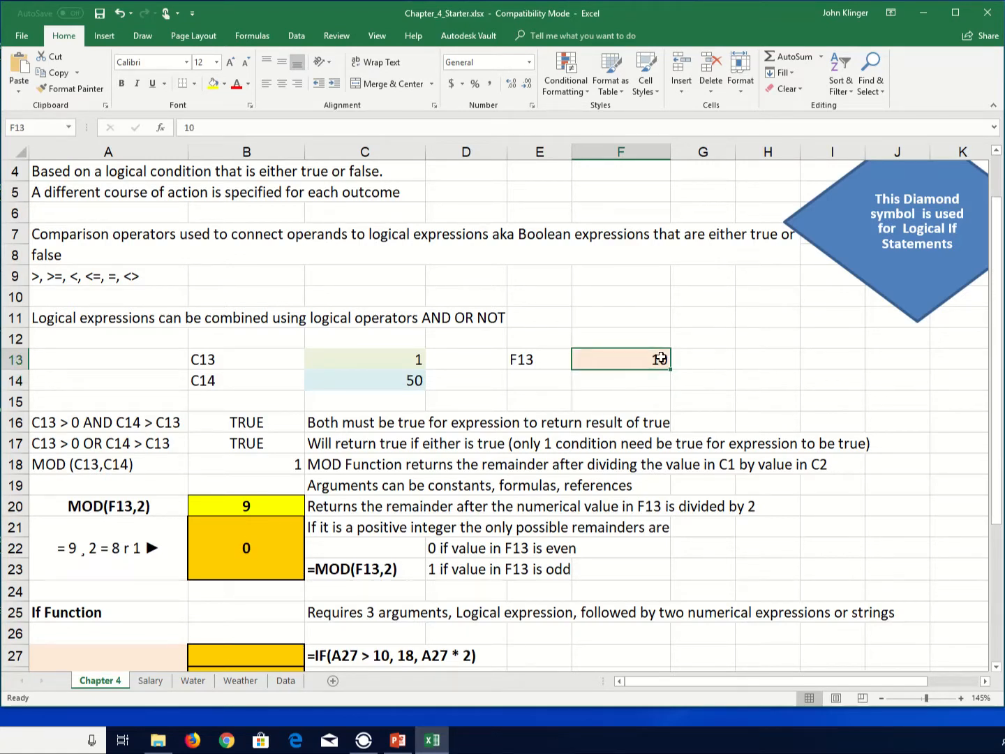
{"action": "double_click", "coordinate": [659, 358]}
{"action": "key", "text": "BackSpace"}
{"action": "key", "text": "BackSpace"}
{"action": "type", "text": "9"}
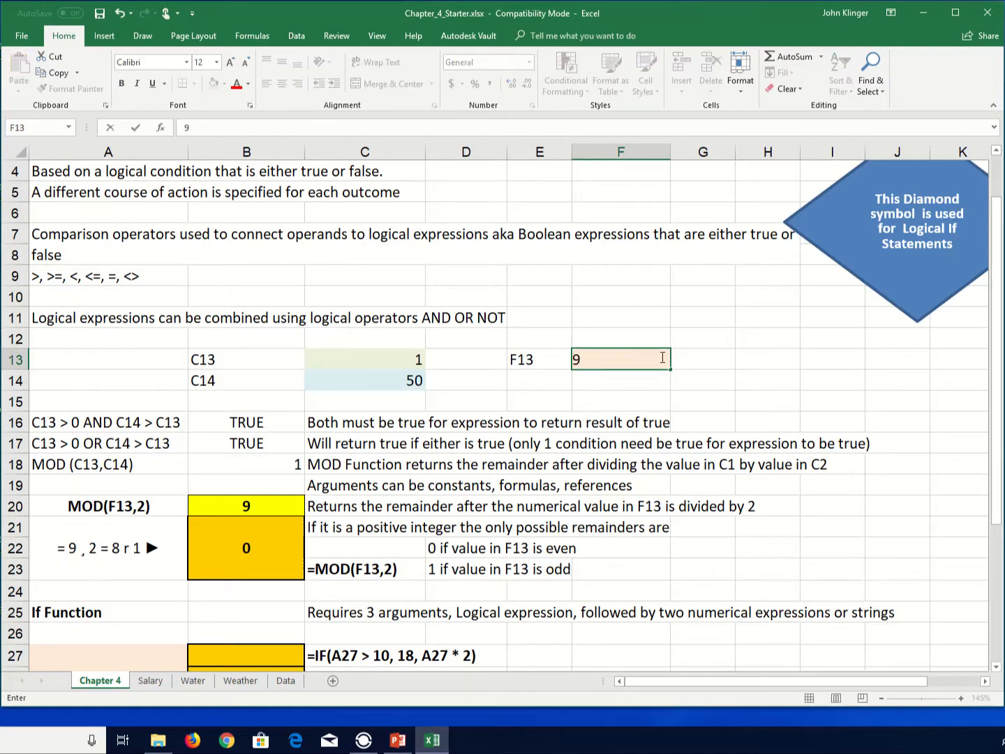
{"action": "key", "text": "Return"}
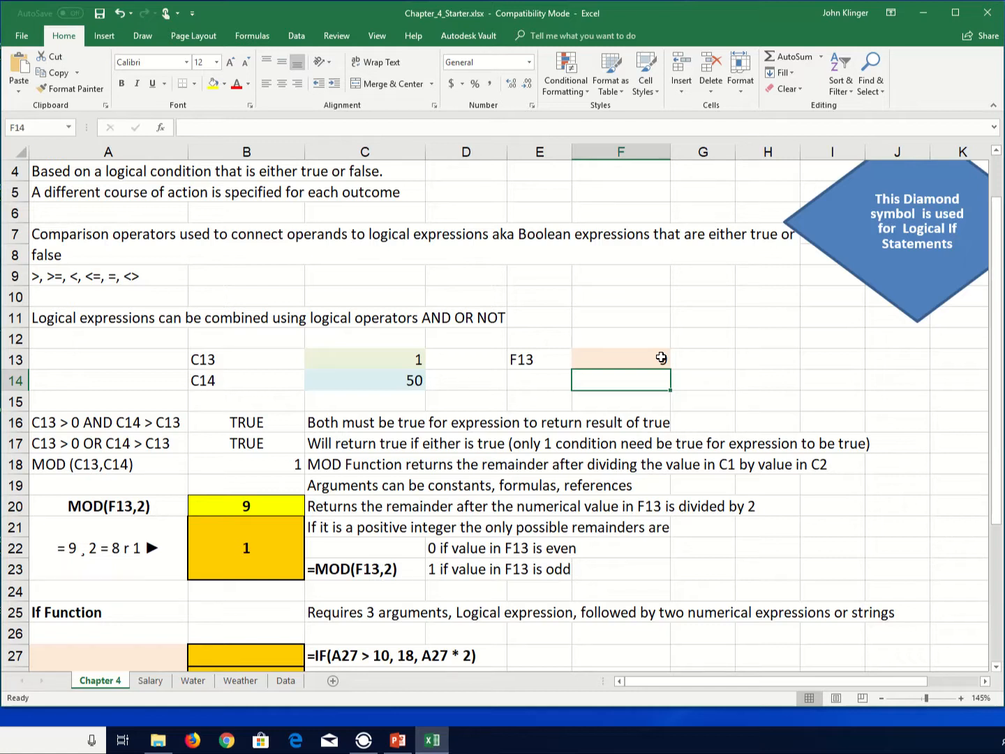
- Review the MOD examples and the IF function rows further down the worksheet
{"action": "key", "text": "Down"}
{"action": "key", "text": "Down"}
{"action": "key", "text": "Down"}
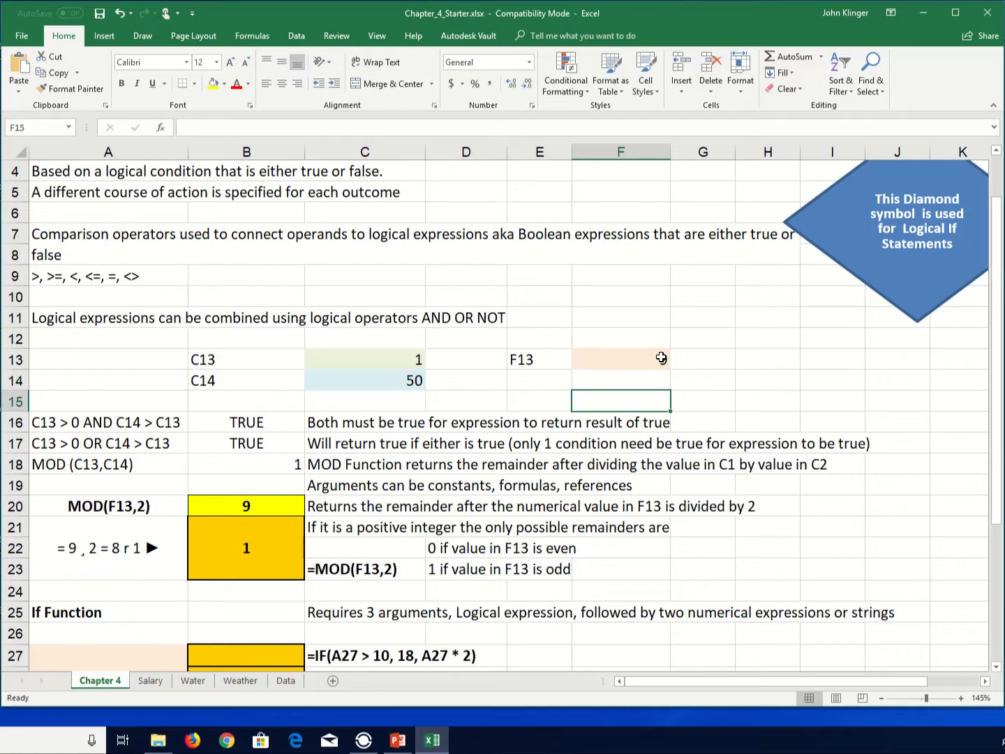
{"action": "key", "text": "Down"}
{"action": "key", "text": "Down"}
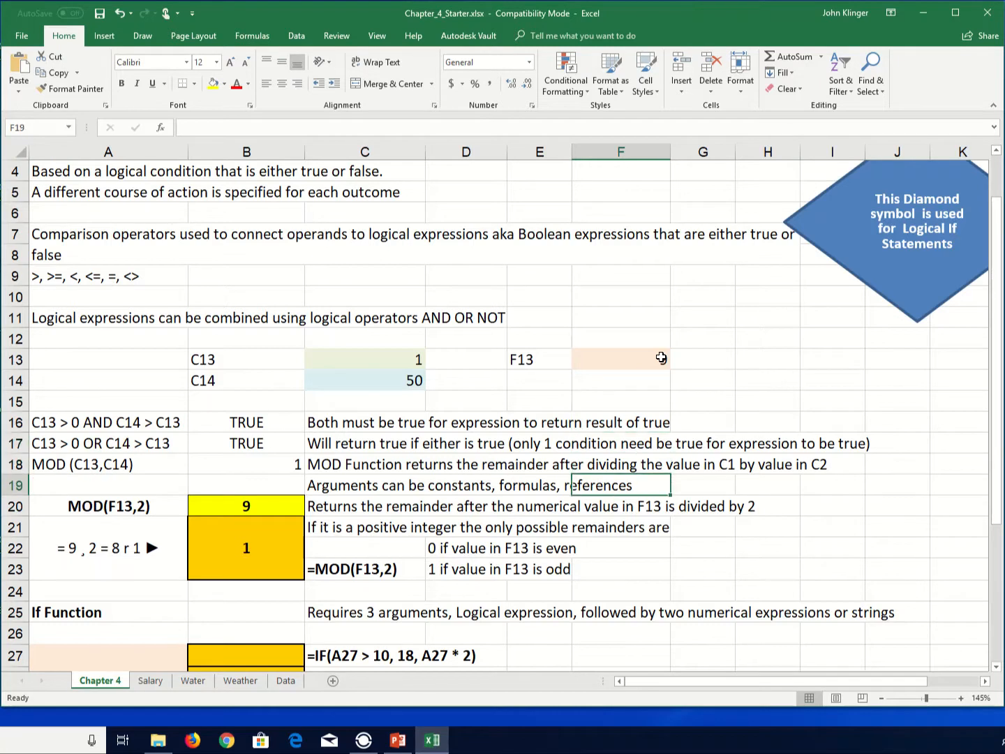
{"action": "key", "text": "Down"}
{"action": "key", "text": "Down"}
{"action": "key", "text": "Down"}
{"action": "key", "text": "Down"}
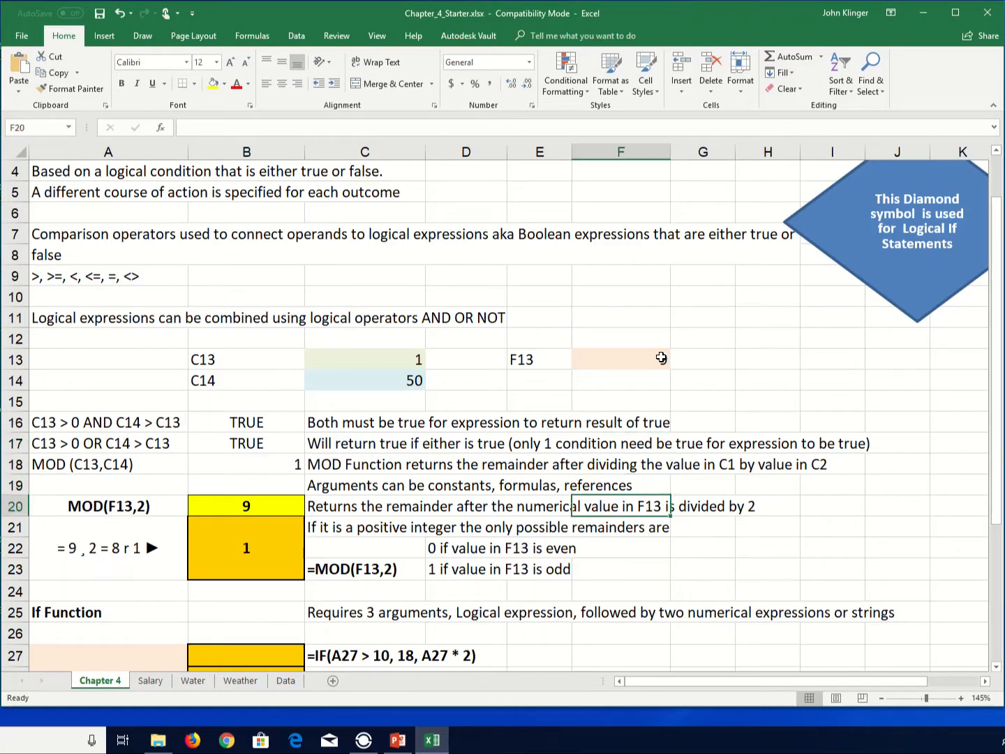
{"action": "key", "text": "Left"}
{"action": "key", "text": "Left"}
{"action": "key", "text": "Left"}
{"action": "key", "text": "Left"}
{"action": "key", "text": "Left"}
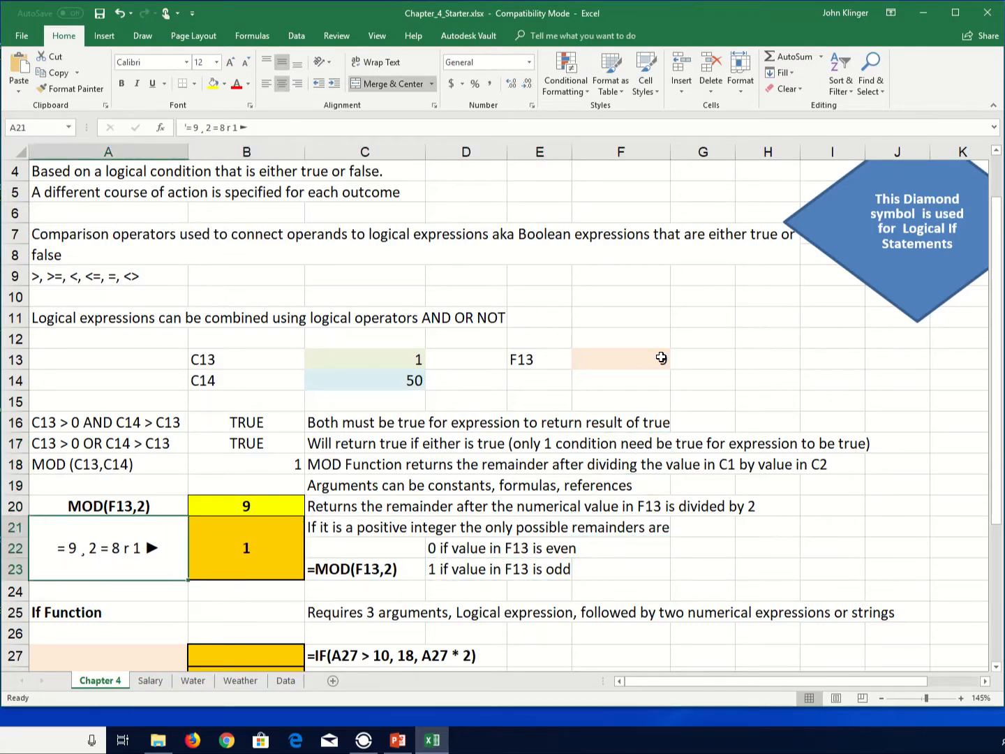
{"action": "key", "text": "Right"}
{"action": "key", "text": "Down"}
{"action": "key", "text": "Down"}
{"action": "key", "text": "Down"}
{"action": "key", "text": "Down"}
{"action": "key", "text": "Down"}
{"action": "key", "text": "Down"}
{"action": "key", "text": "Down"}
{"action": "key", "text": "Down"}
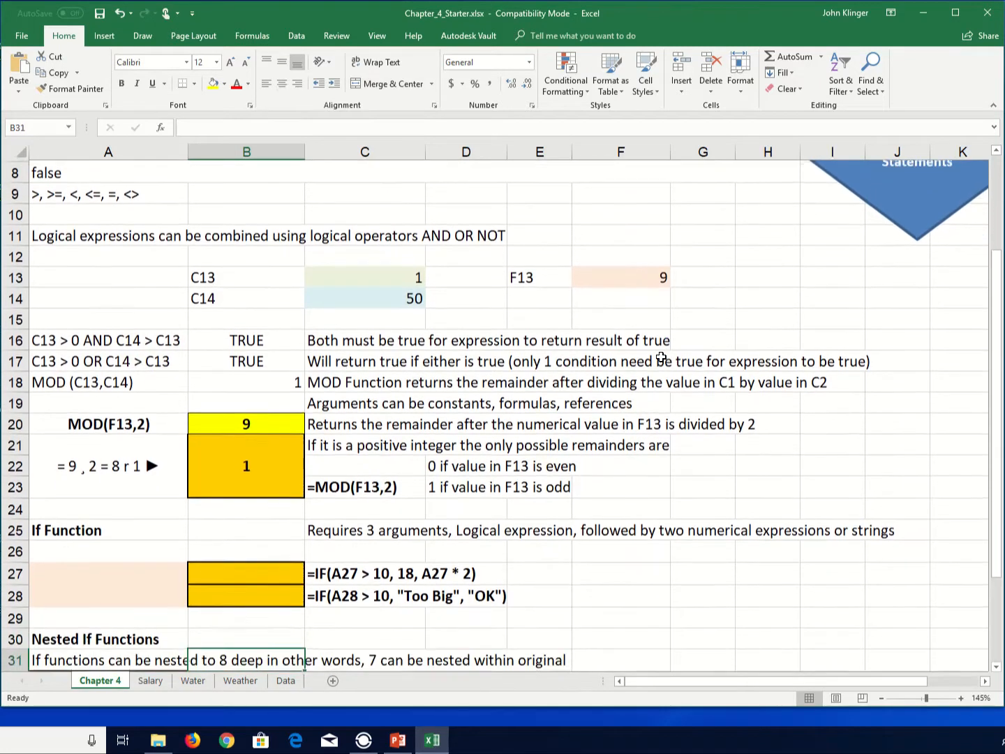
{"action": "key", "text": "Up"}
{"action": "key", "text": "Up"}
{"action": "key", "text": "Up"}
{"action": "key", "text": "Up"}
{"action": "key", "text": "Up"}
{"action": "key", "text": "Up"}
{"action": "key", "text": "Up"}
{"action": "key", "text": "Up"}
{"action": "key", "text": "Up"}
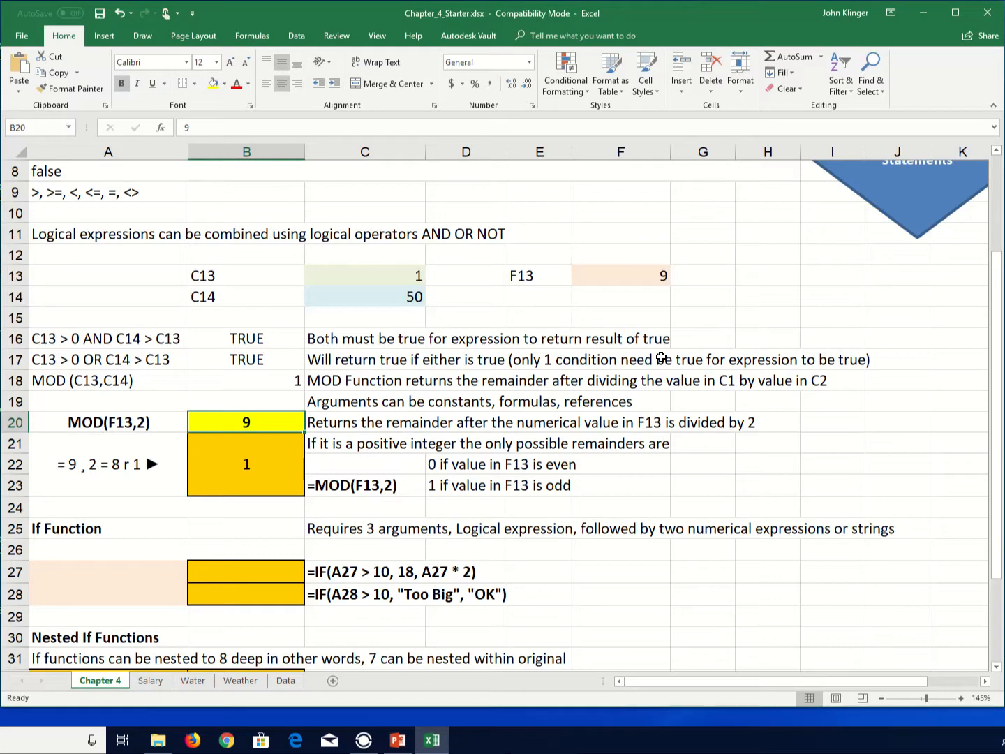
- Enter 25 as the test value in A27 next to the first IF example
{"action": "key", "text": "Down"}
{"action": "key", "text": "Down"}
{"action": "key", "text": "Down"}
{"action": "key", "text": "Down"}
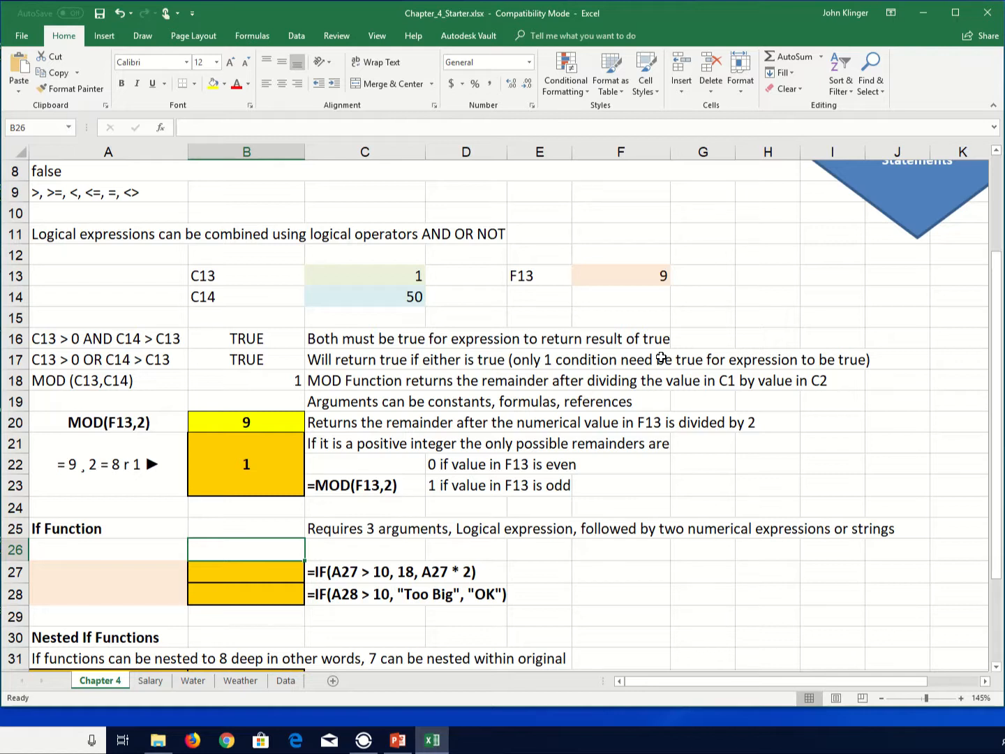
{"action": "key", "text": "Down"}
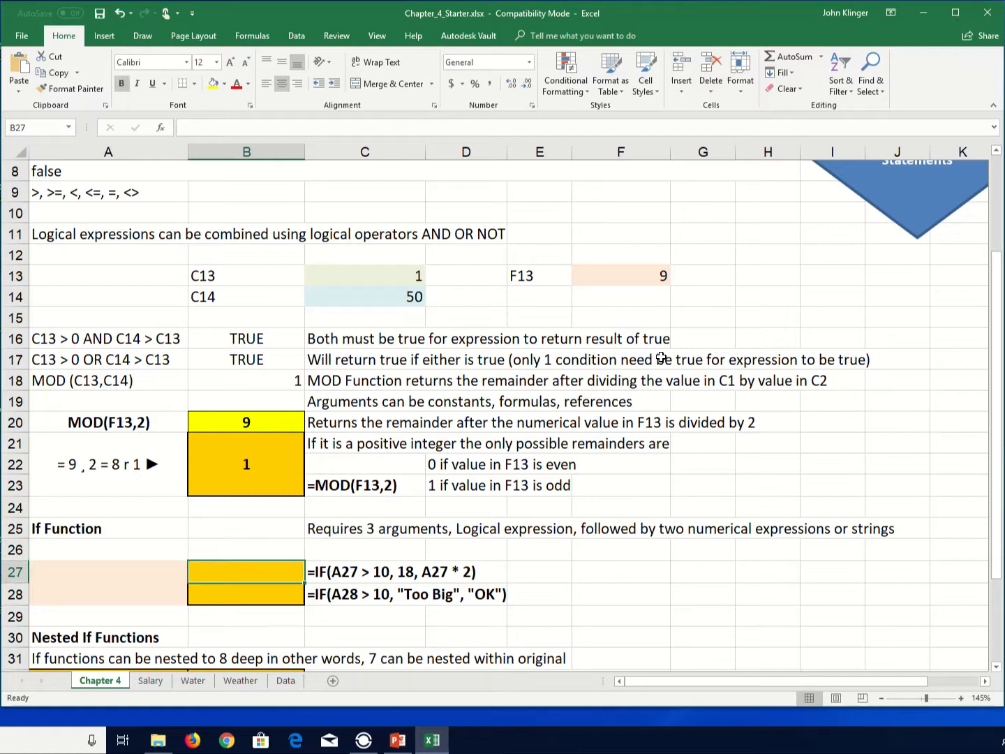
{"action": "key", "text": "Left"}
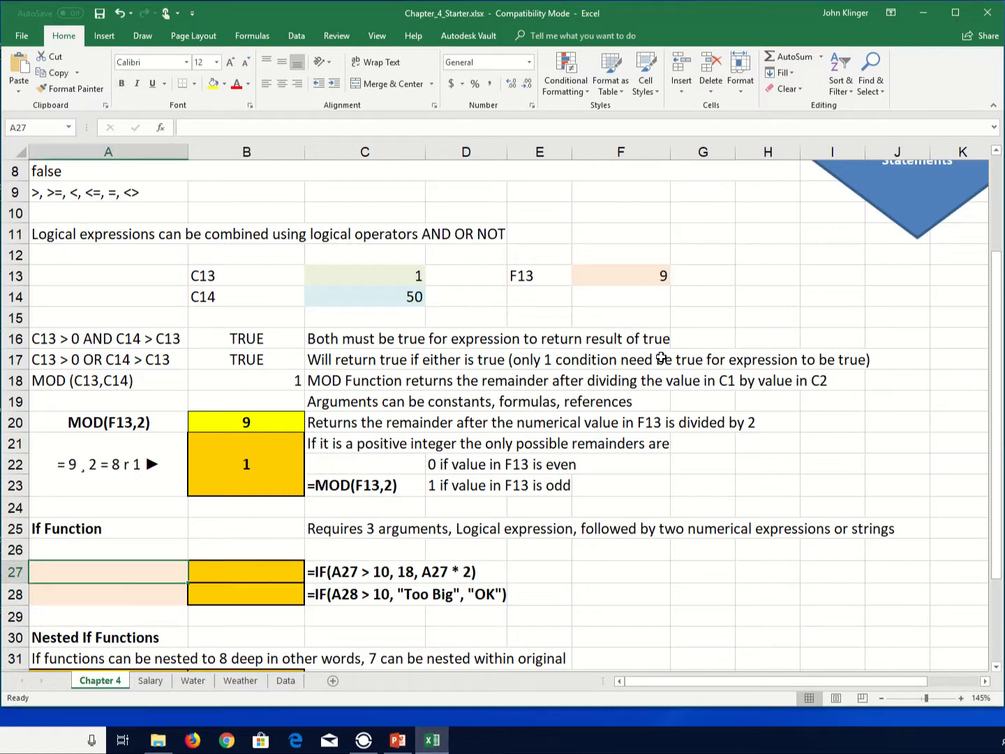
{"action": "type", "text": "25"}
{"action": "key", "text": "Return"}
- Enter the formula =IF(A27>10,18,A27*2) in B27
{"action": "key", "text": "Up"}
{"action": "key", "text": "Right"}
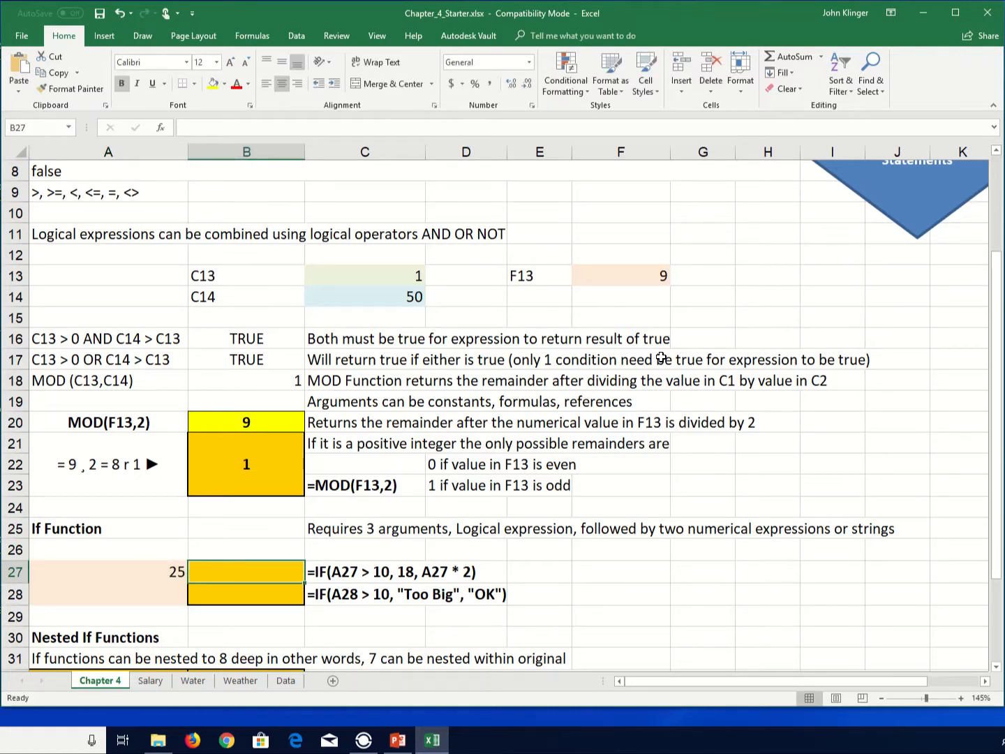
{"action": "type", "text": "="}
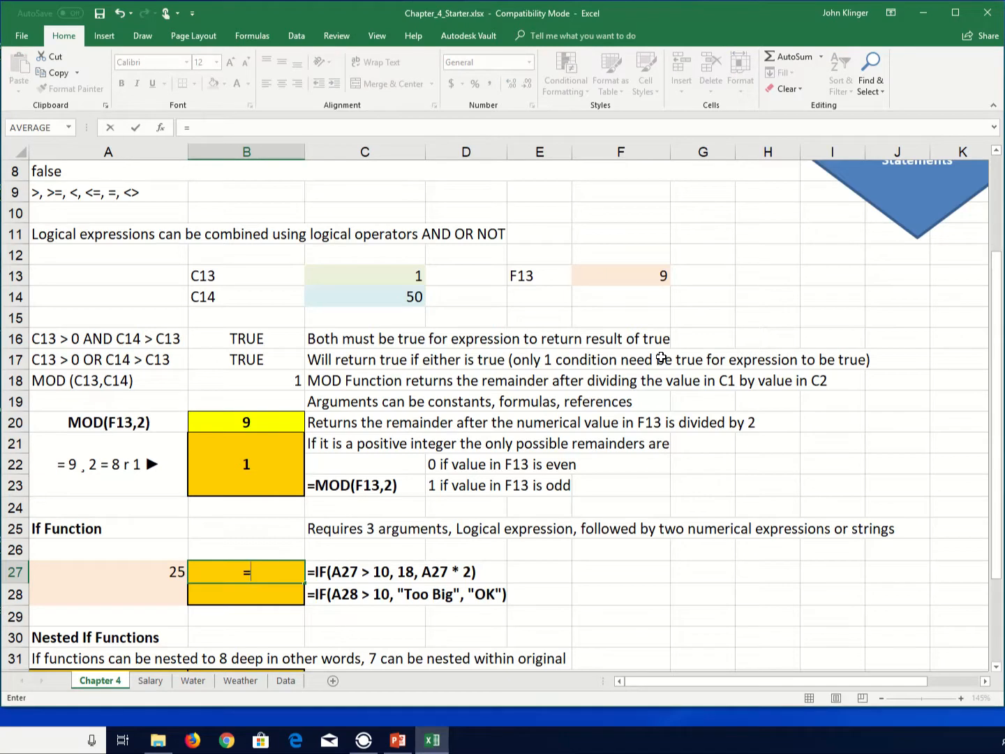
{"action": "type", "text": "if("}
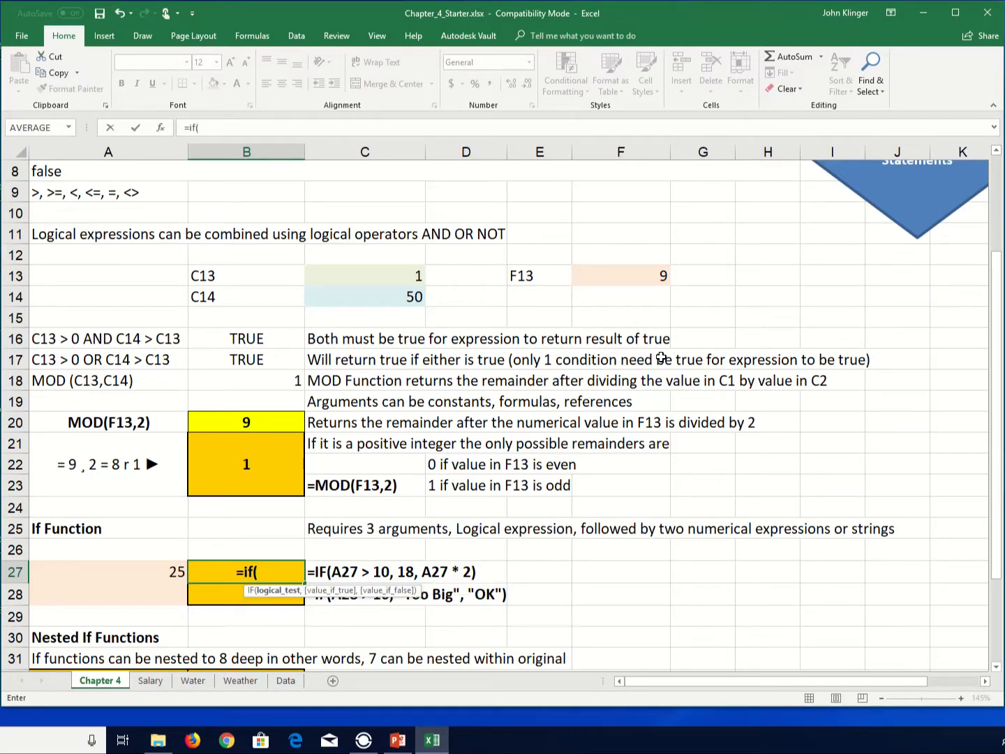
{"action": "left_click", "coordinate": [147, 576]}
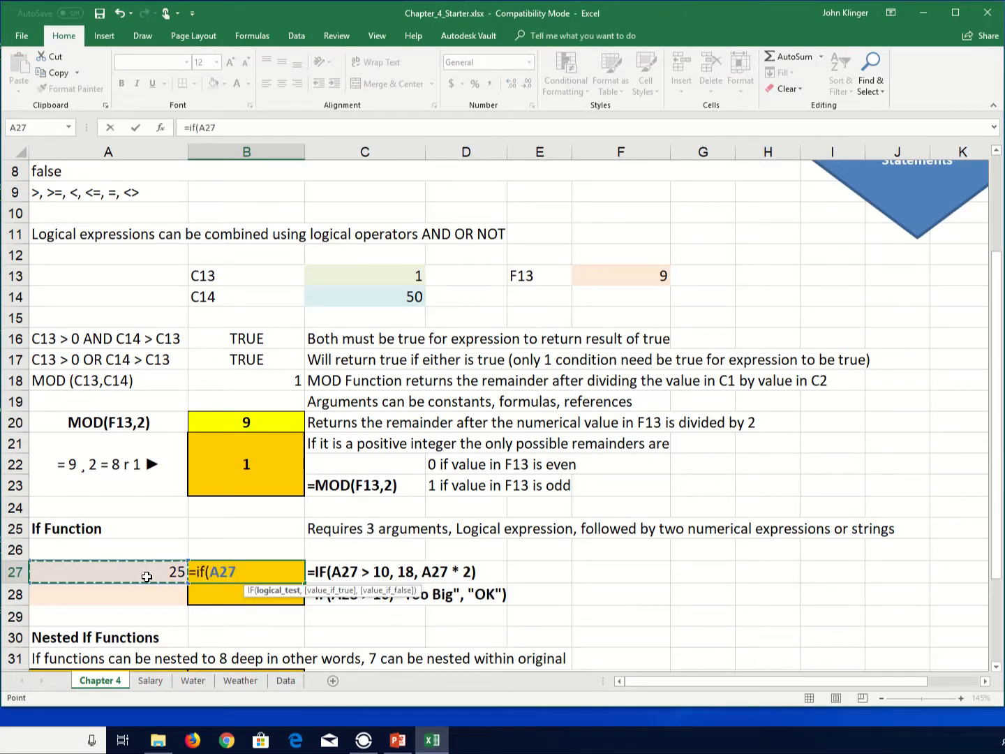
{"action": "type", "text": ">"}
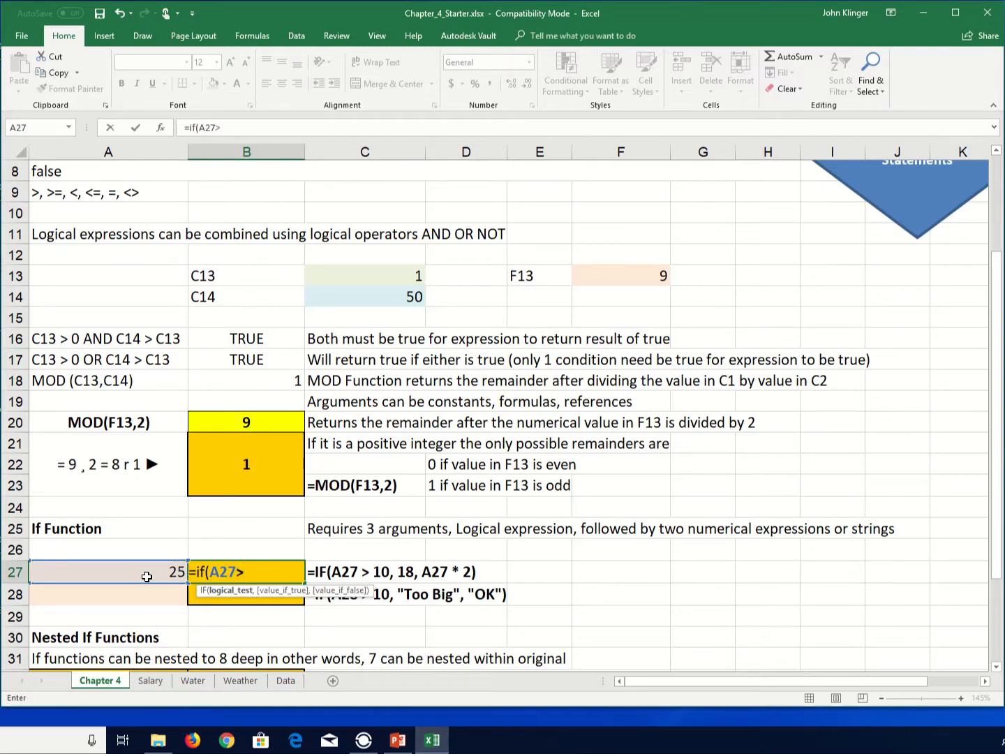
{"action": "type", "text": "10,18"}
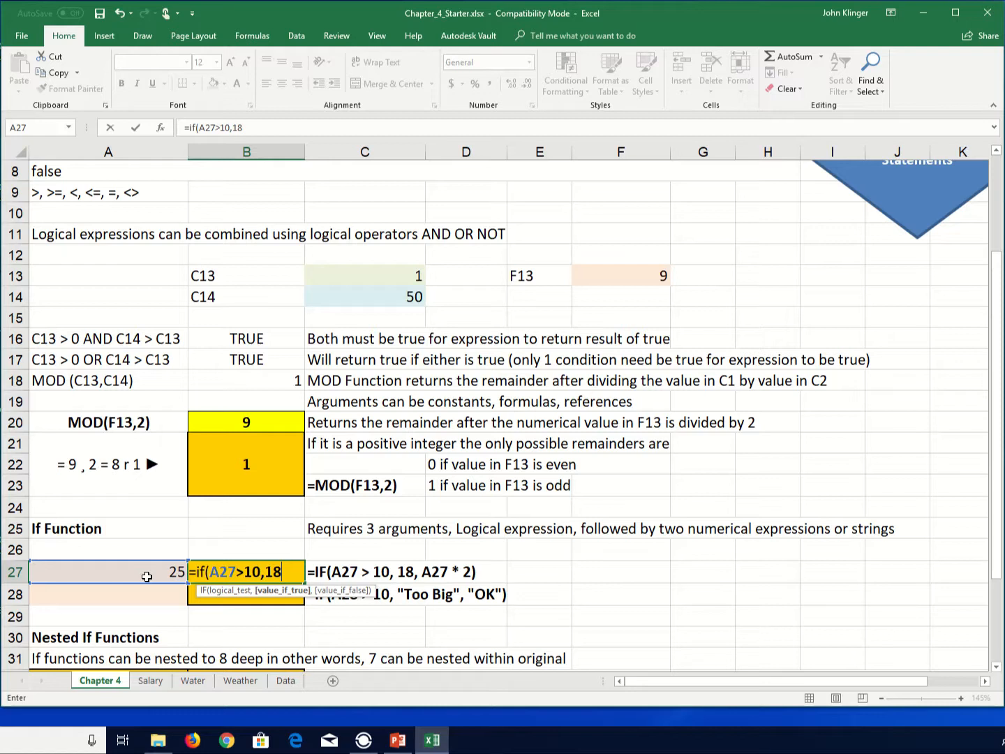
{"action": "type", "text": ","}
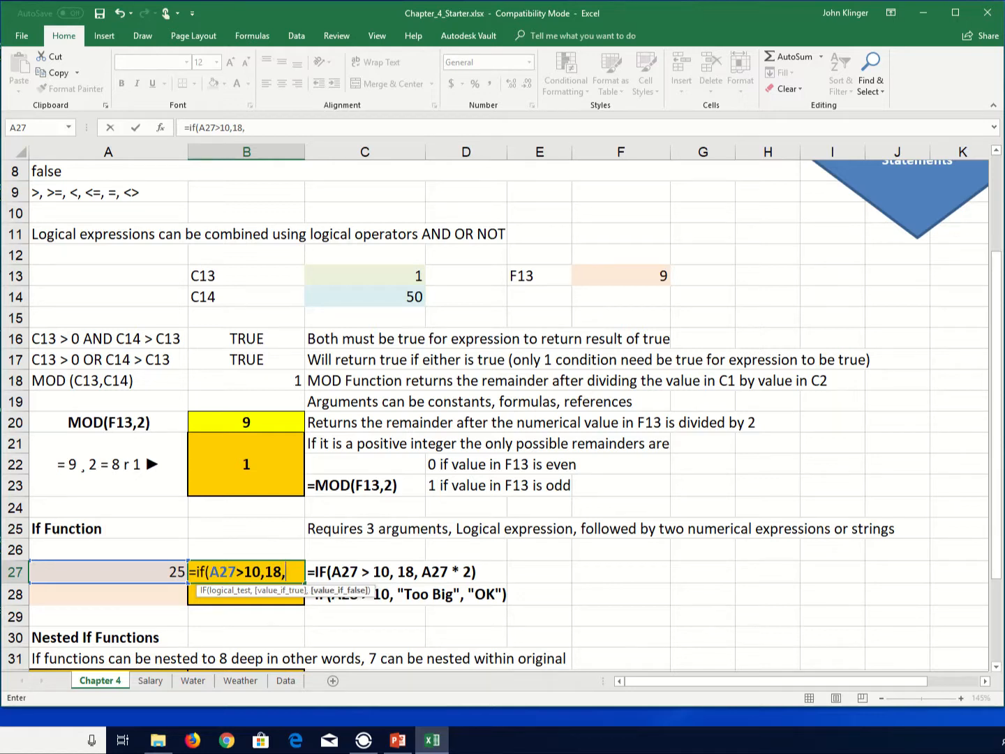
{"action": "left_click", "coordinate": [124, 582]}
{"action": "type", "text": "*"}
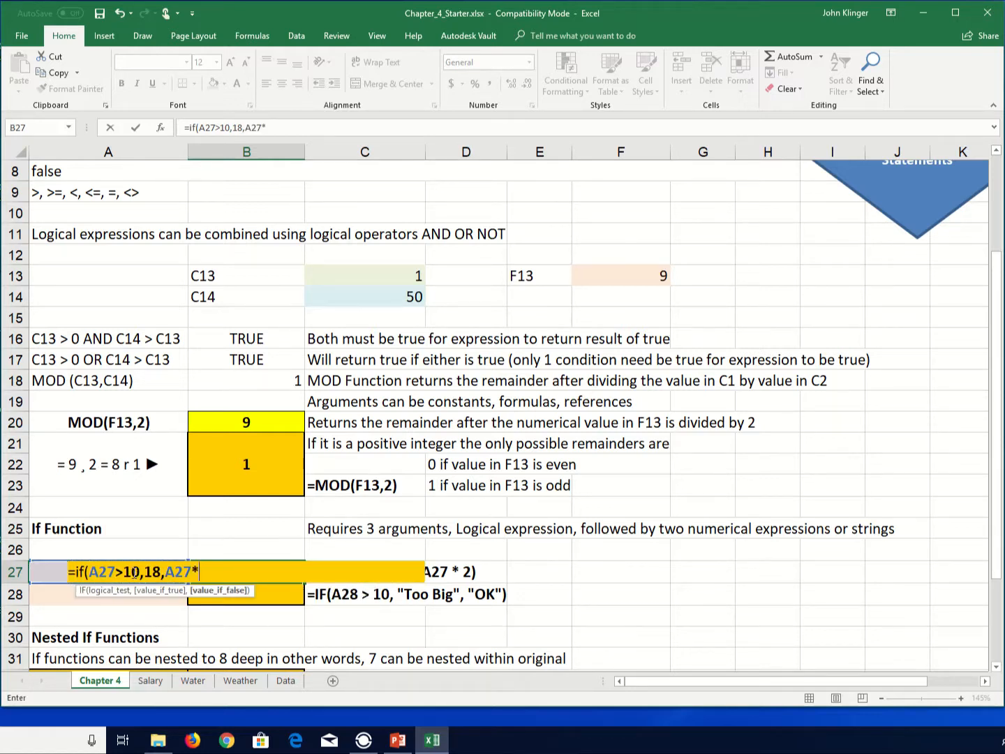
{"action": "type", "text": "2)"}
{"action": "key", "text": "Return"}
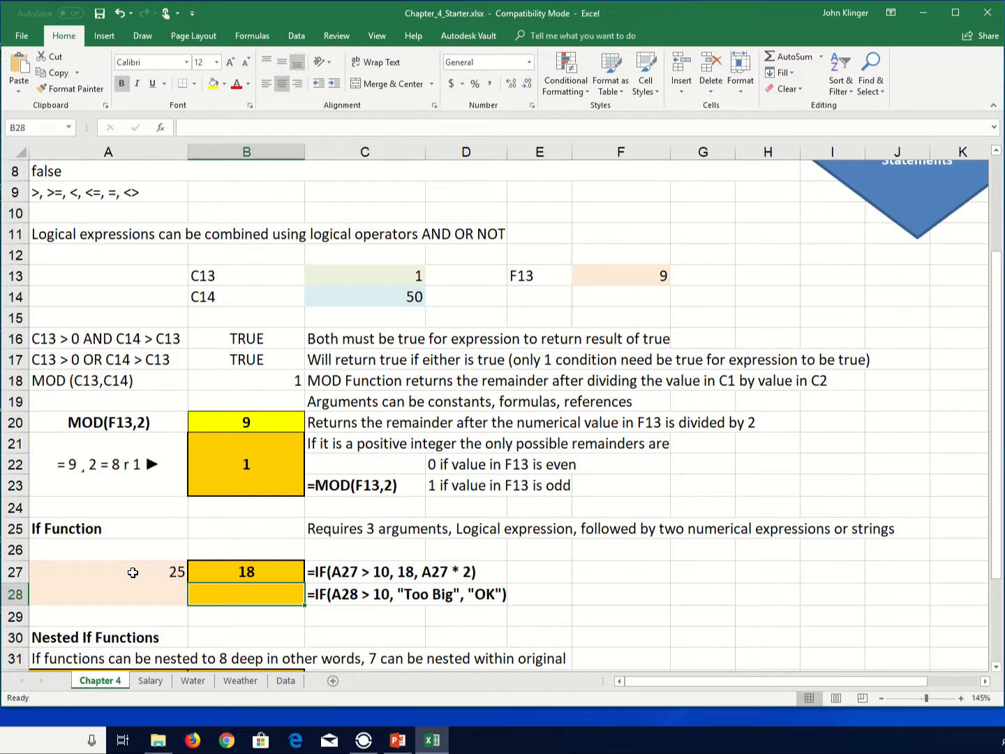
- Change the test value in A27 to 5
{"action": "key", "text": "Up"}
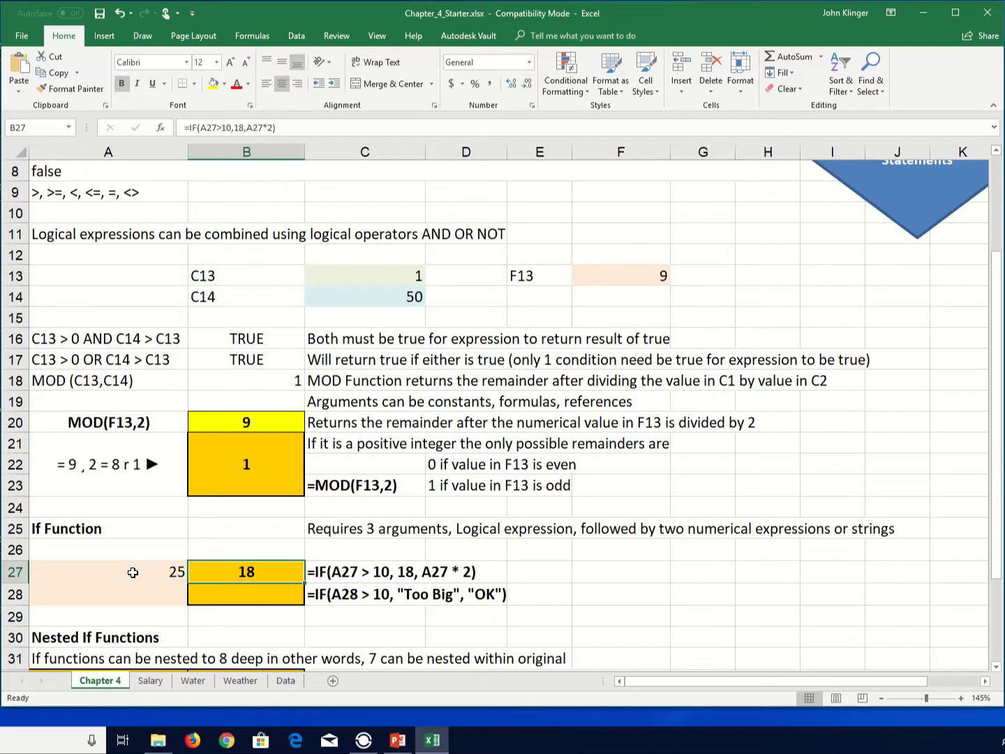
{"action": "left_click", "coordinate": [133, 573]}
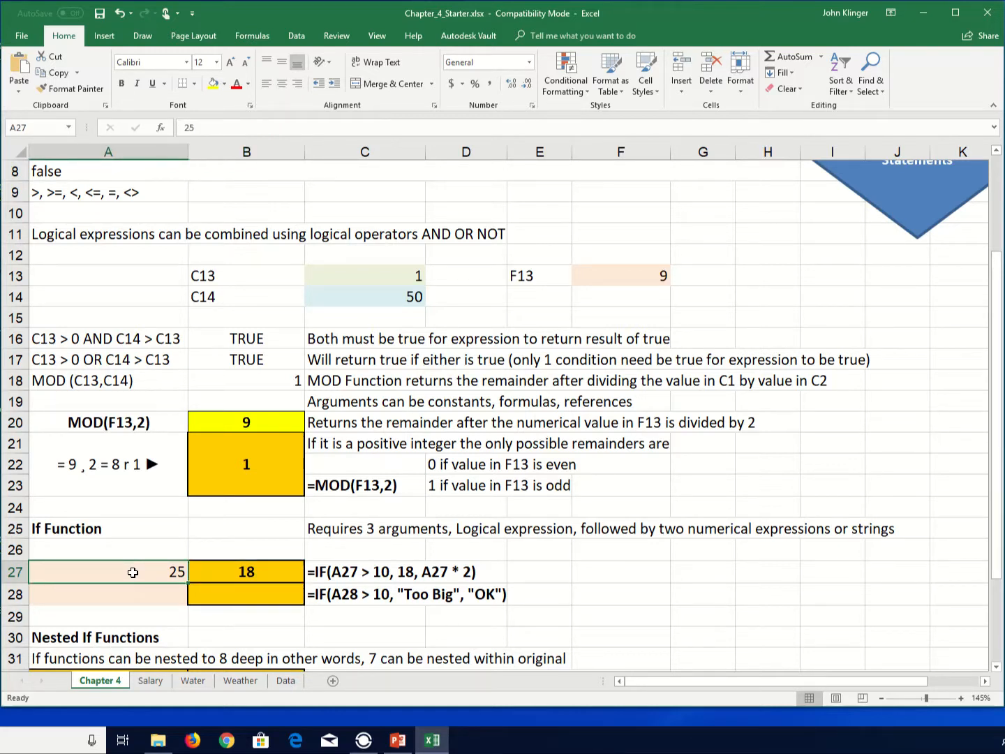
{"action": "type", "text": "5"}
{"action": "key", "text": "Return"}
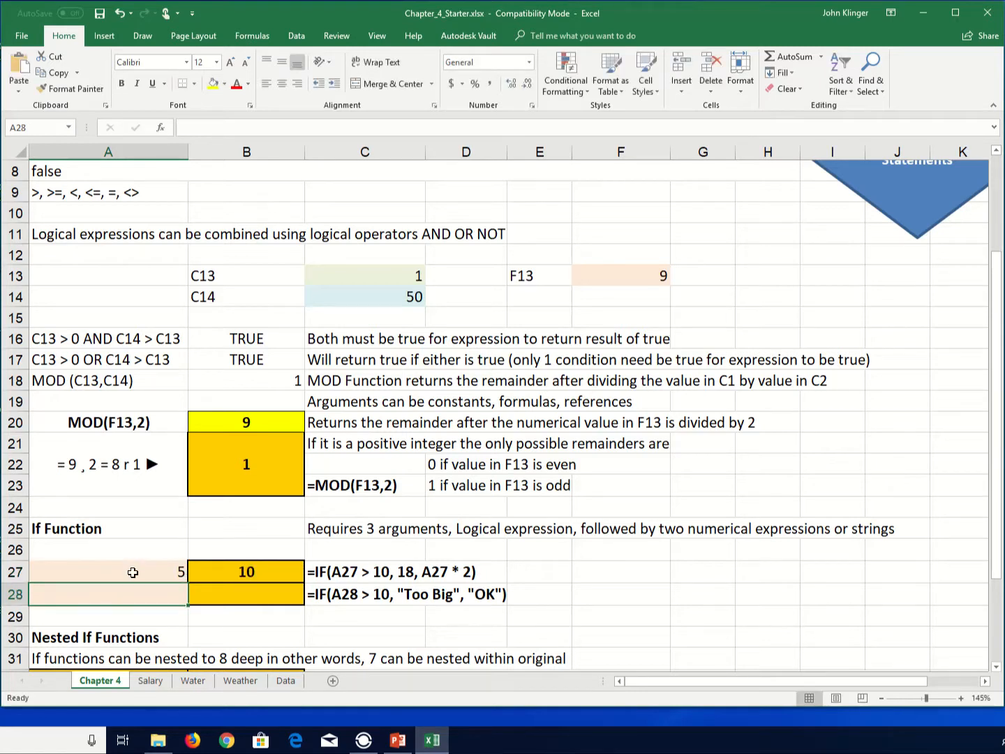
- Change the test value in A27 to 2
{"action": "left_click", "coordinate": [132, 573]}
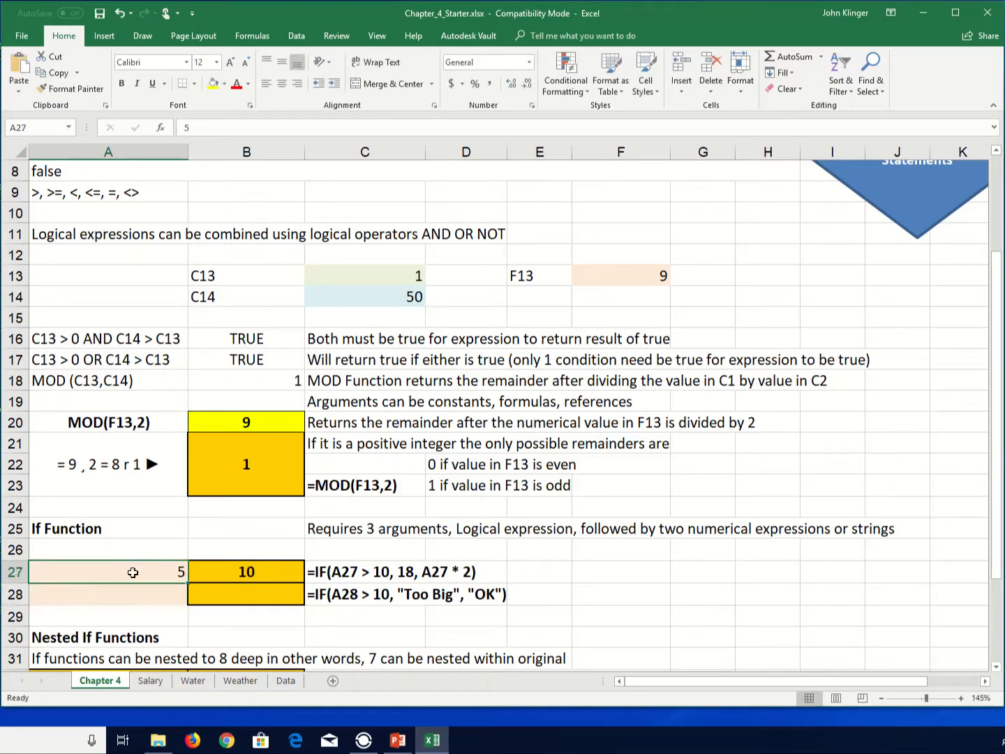
{"action": "type", "text": "2"}
{"action": "key", "text": "Return"}
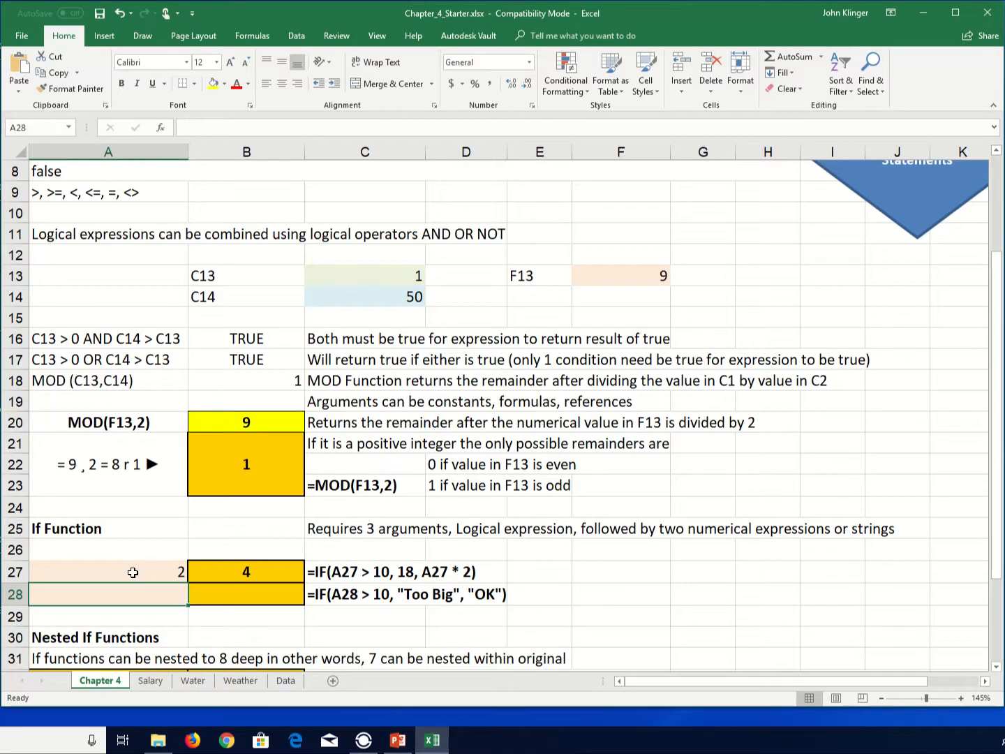
- Enter 10 as the test value in A28 for the second IF example
{"action": "left_click", "coordinate": [132, 572]}
{"action": "key", "text": "Right"}
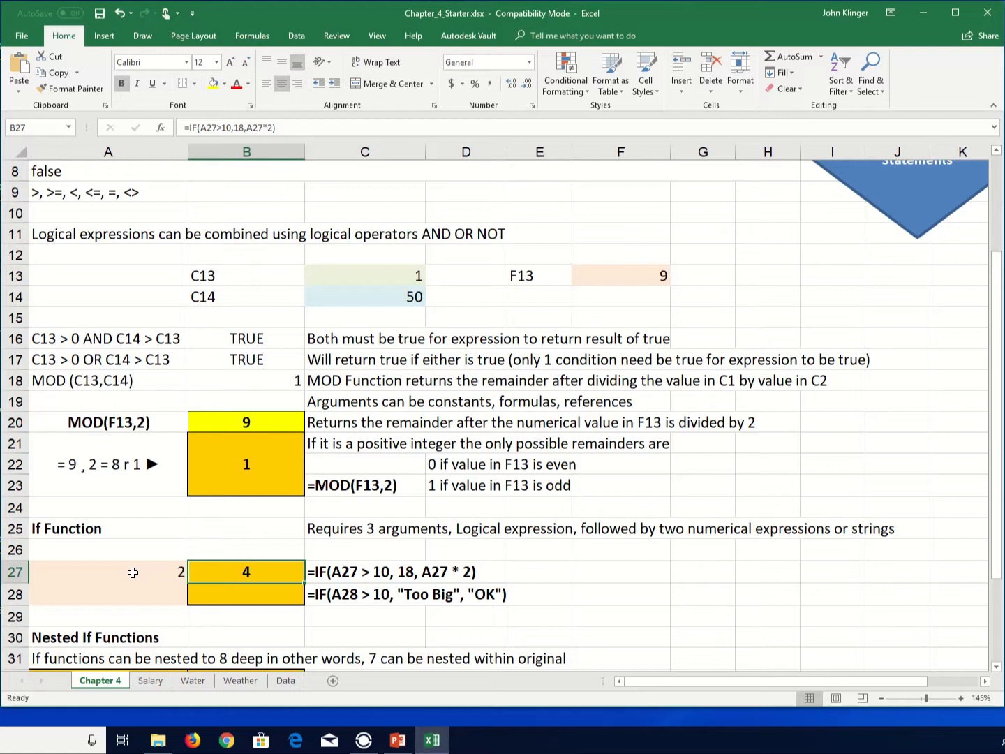
{"action": "key", "text": "Down"}
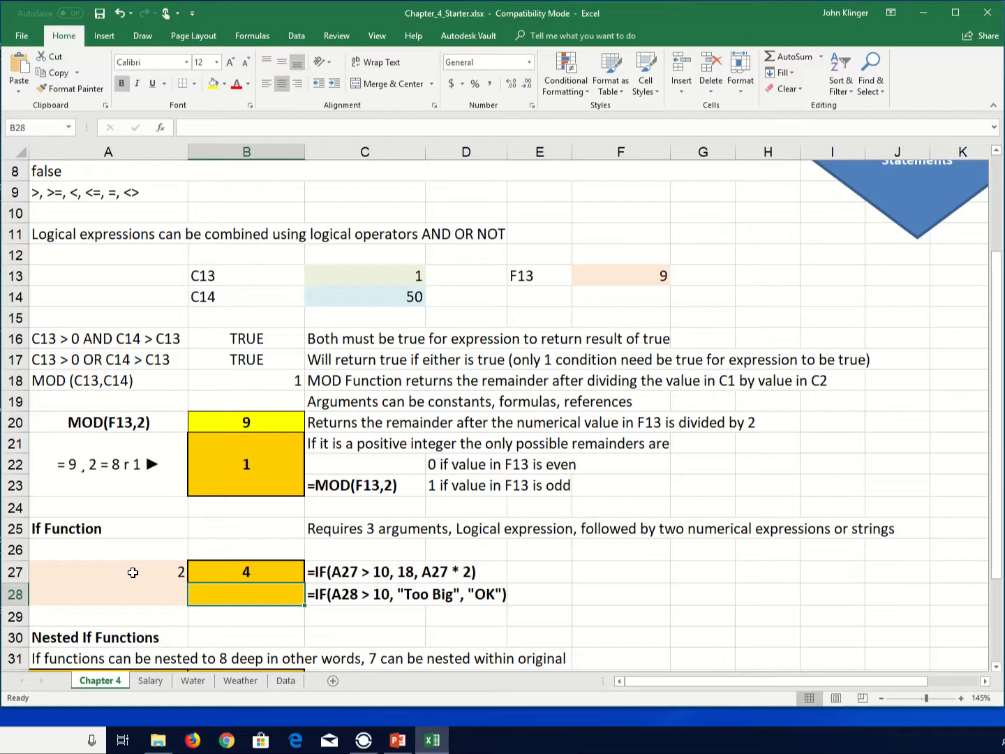
{"action": "key", "text": "Left"}
{"action": "type", "text": "10"}
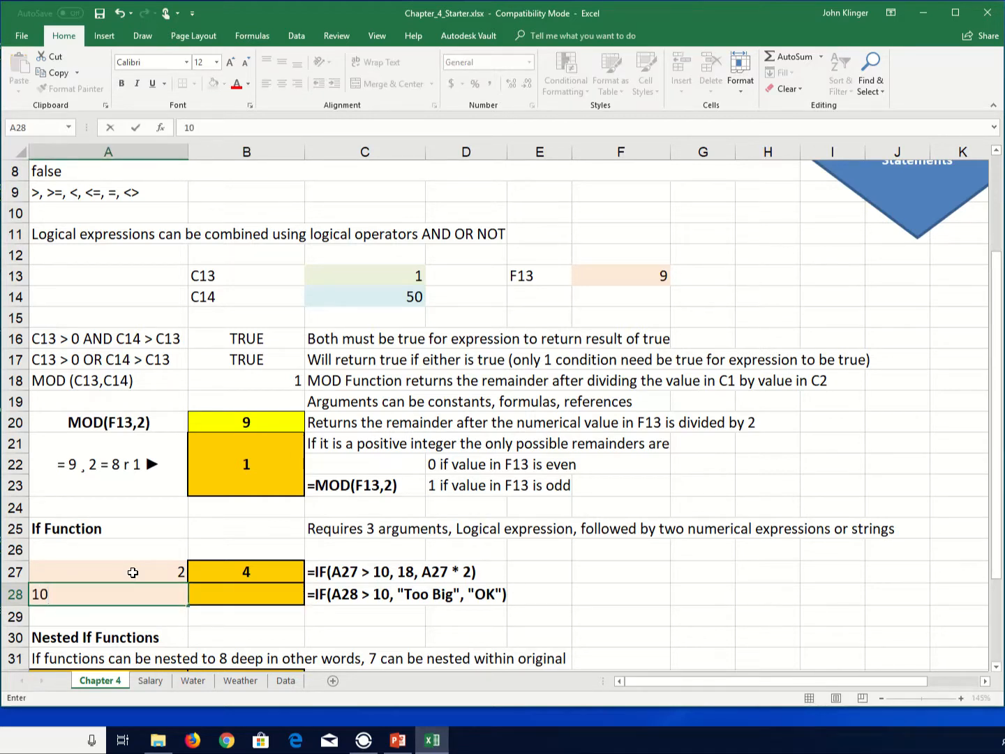
{"action": "key", "text": "Tab"}
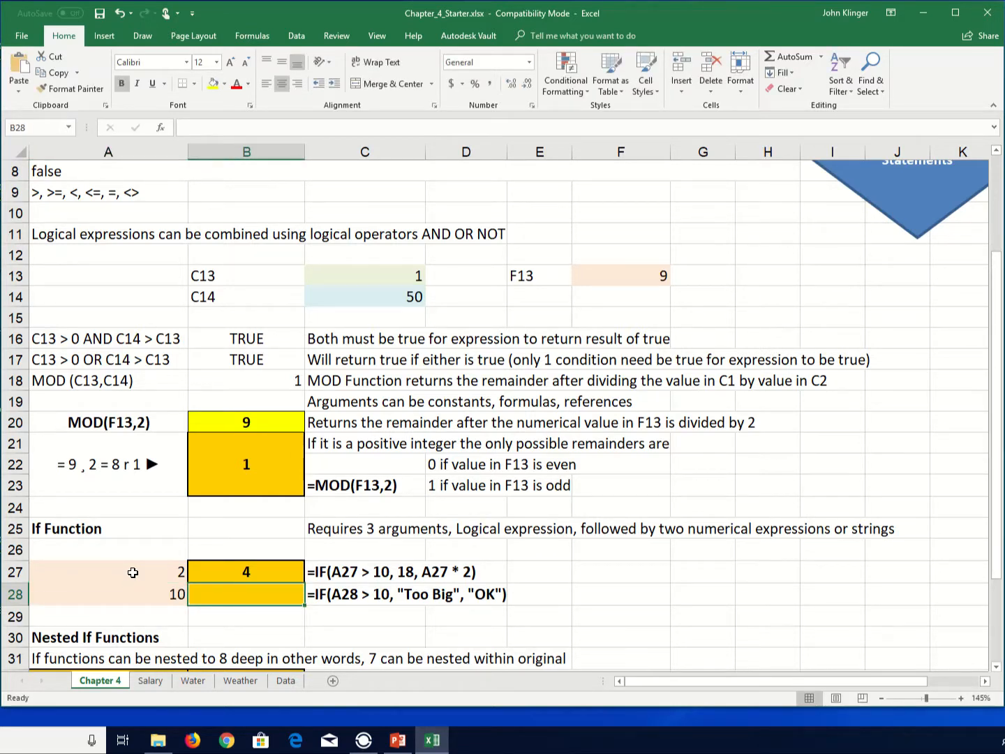
- Enter the formula =IF(A28>10,"Too Big","OK") in B28, accepting the suggested correction
{"action": "type", "text": "=if()"}
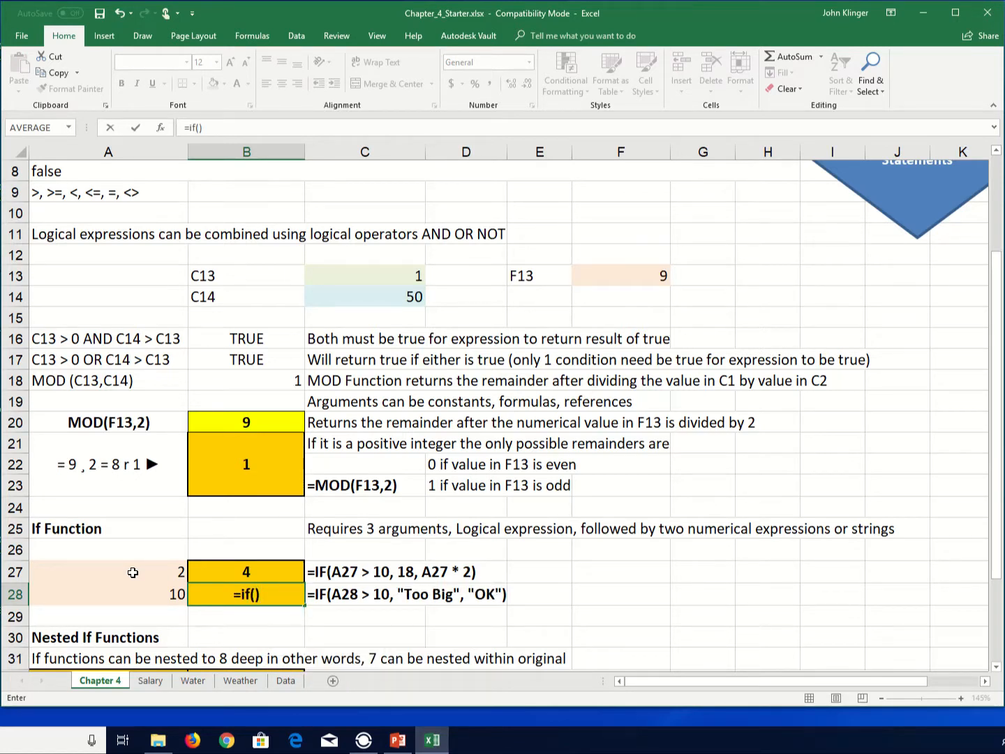
{"action": "key", "text": "Return"}
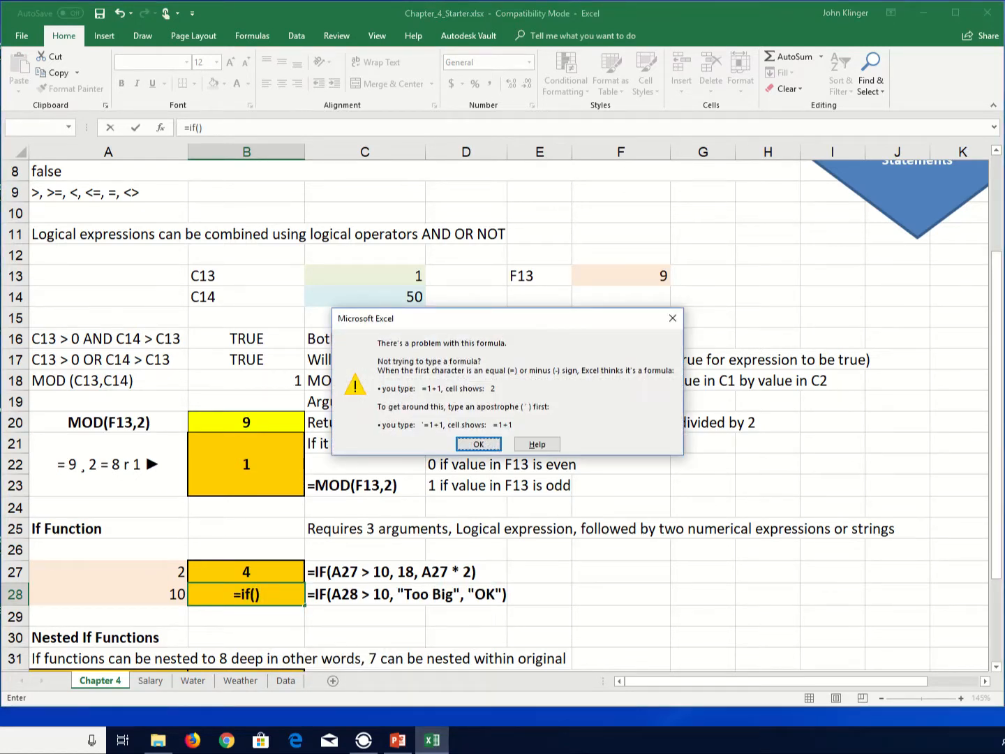
{"action": "left_click", "coordinate": [673, 318]}
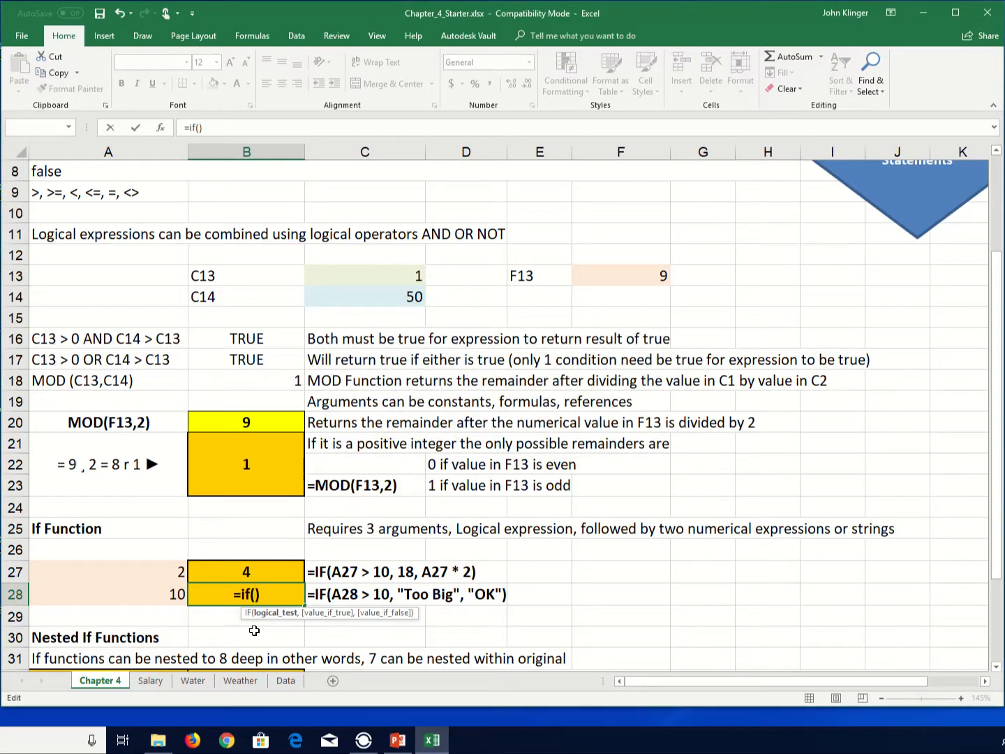
{"action": "left_click", "coordinate": [158, 600]}
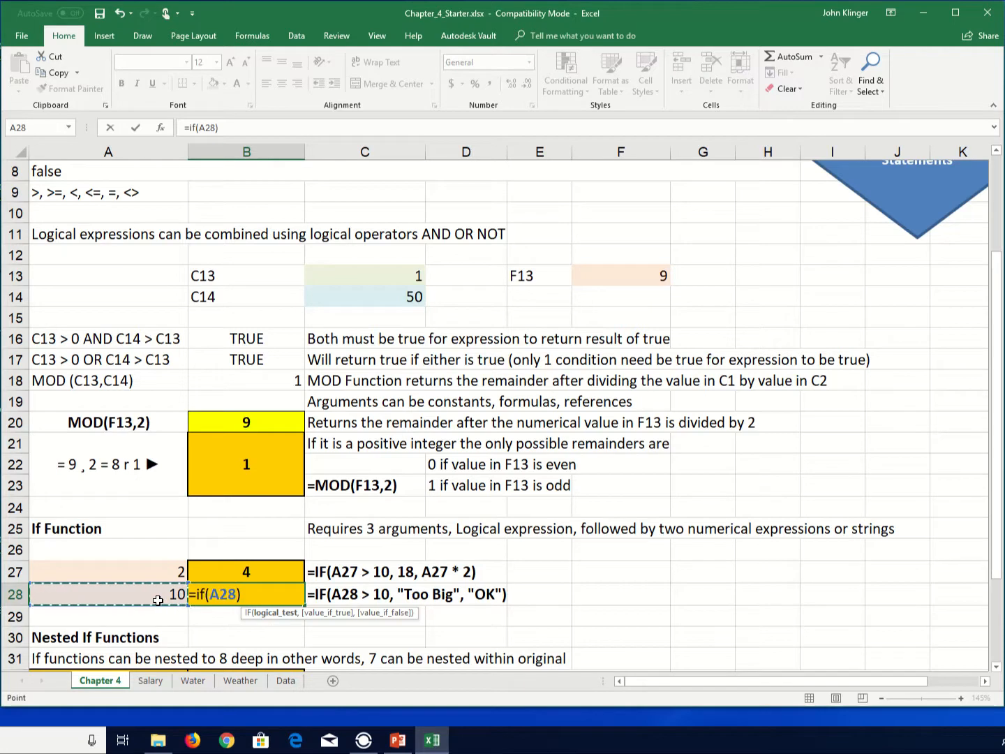
{"action": "type", "text": ">"}
{"action": "type", "text": "10,"}
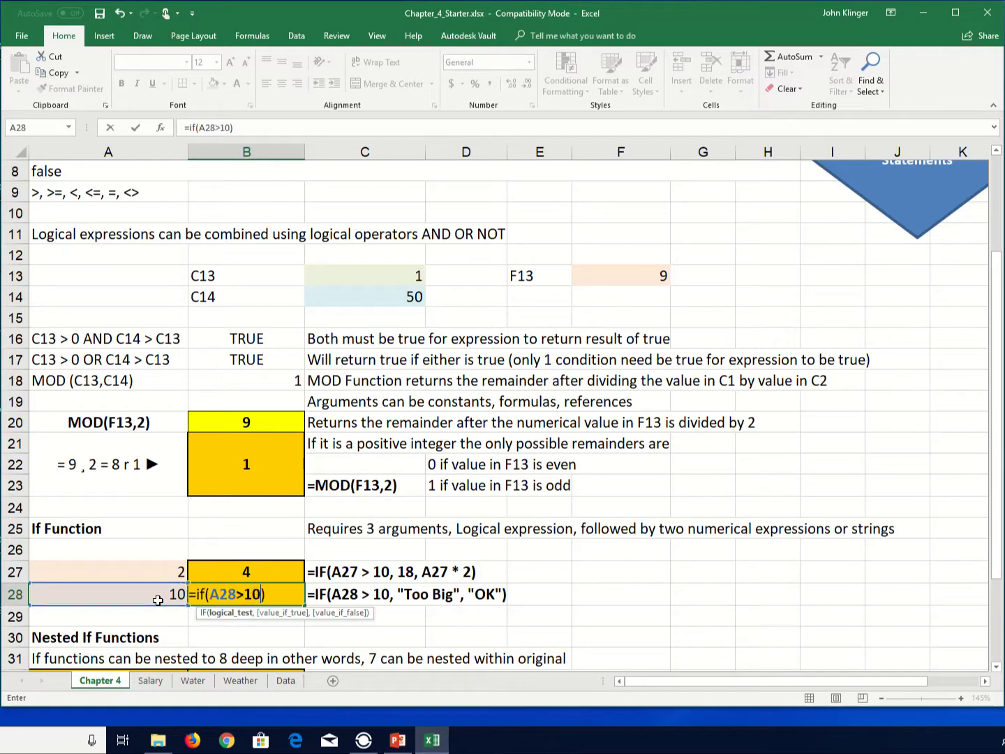
{"action": "type", "text": "\""}
{"action": "type", "text": "Big"}
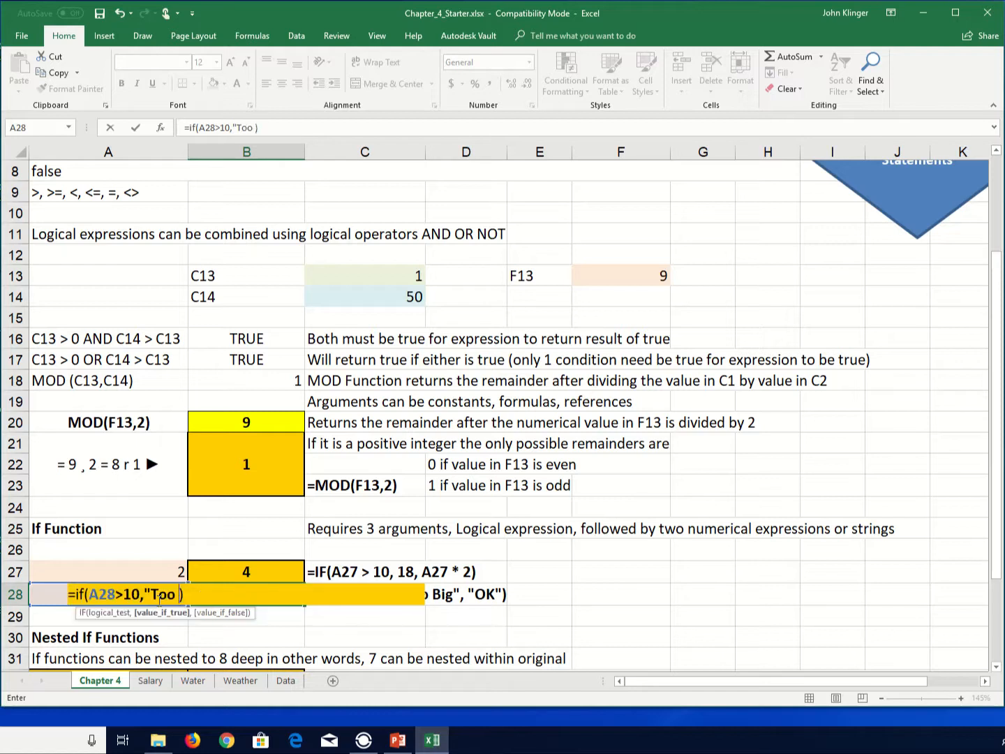
{"action": "type", "text": "\","}
{"action": "type", "text": "\"O"}
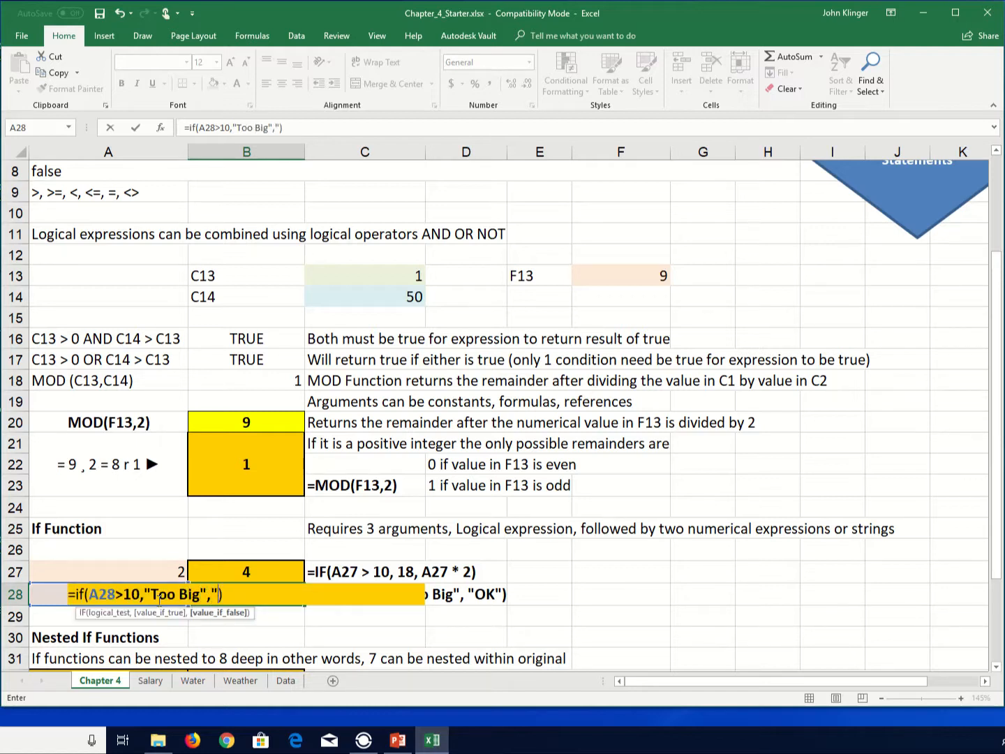
{"action": "type", "text": "K\"))"}
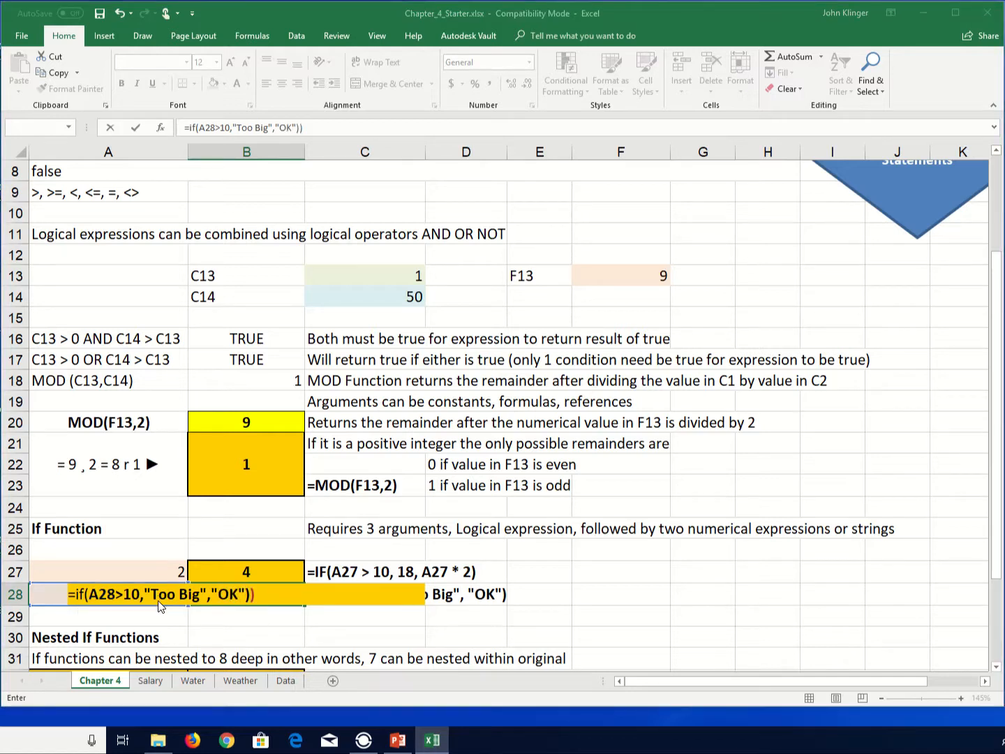
{"action": "key", "text": "Return"}
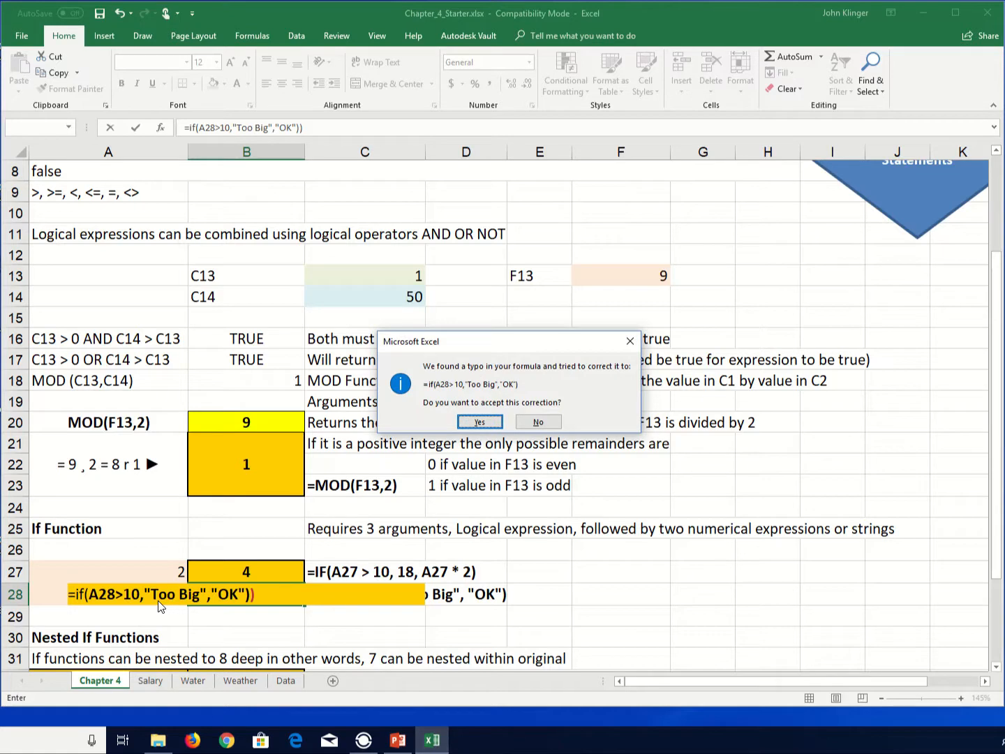
{"action": "key", "text": "Return"}
{"action": "key", "text": "Up"}
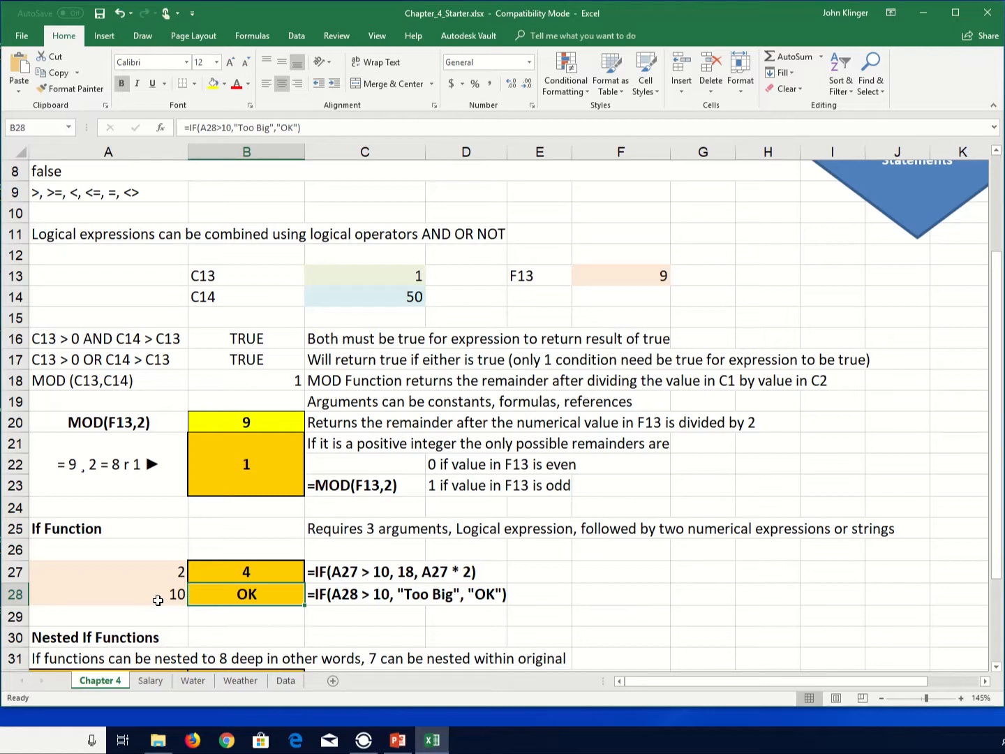
- Change the test value in A28 to 11
{"action": "left_click", "coordinate": [160, 600]}
{"action": "type", "text": "11"}
{"action": "key", "text": "Return"}
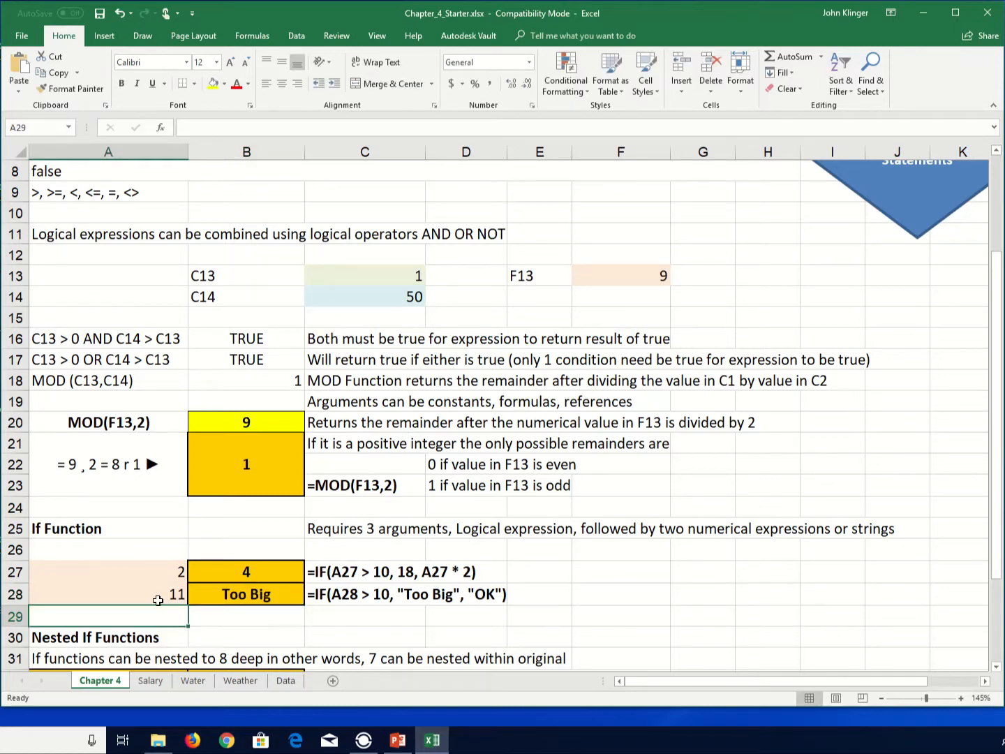
- Change the test value in A28 to 5
{"action": "left_click", "coordinate": [159, 599]}
{"action": "type", "text": "5"}
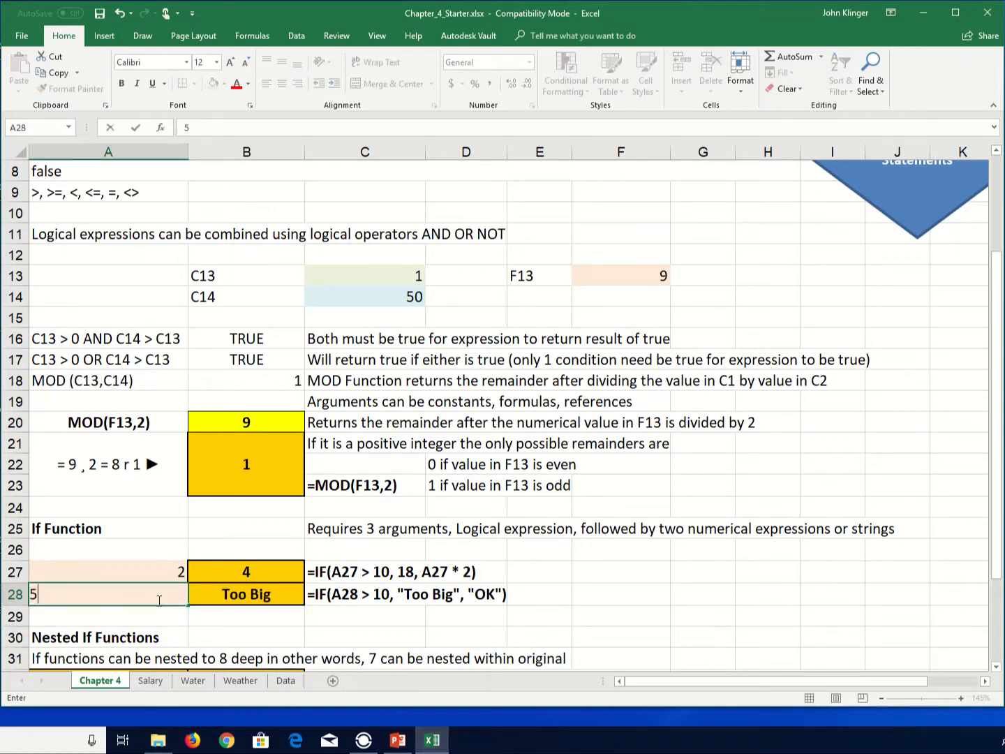
{"action": "key", "text": "Return"}
- Change the test value in A28 back to 10
{"action": "left_click", "coordinate": [159, 600]}
{"action": "type", "text": "10"}
{"action": "key", "text": "Return"}
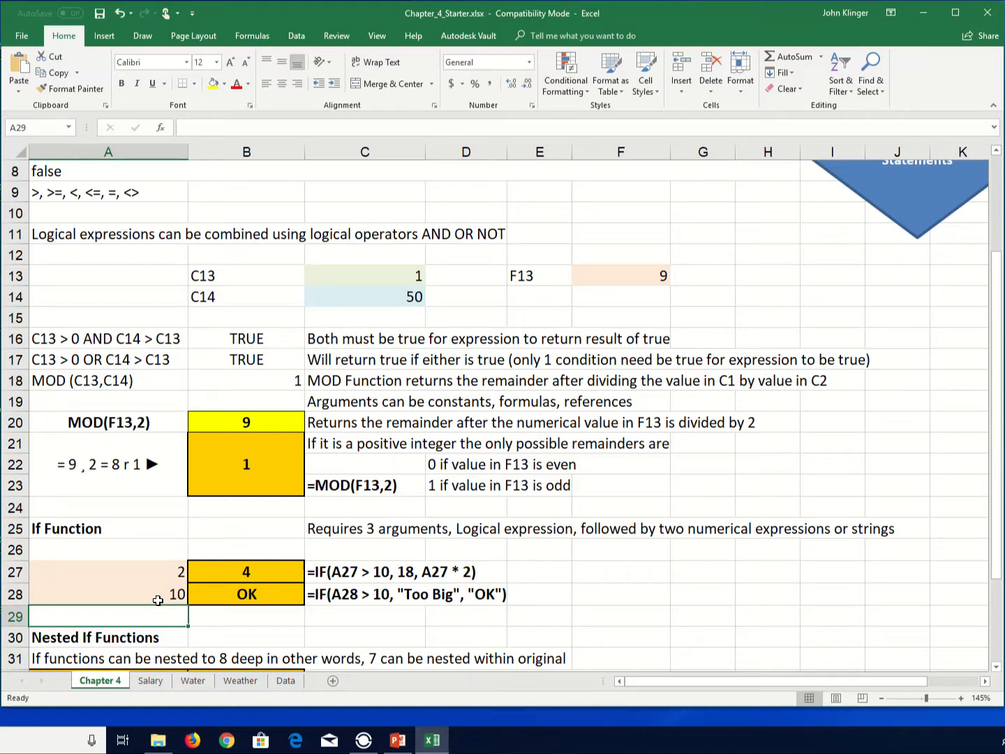
- Review the nested IF example in row 32, then switch to the Salary worksheet
{"action": "key", "text": "Down"}
{"action": "key", "text": "Down"}
{"action": "scroll", "coordinate": [112, 659], "scroll_direction": "down", "scroll_amount": 1}
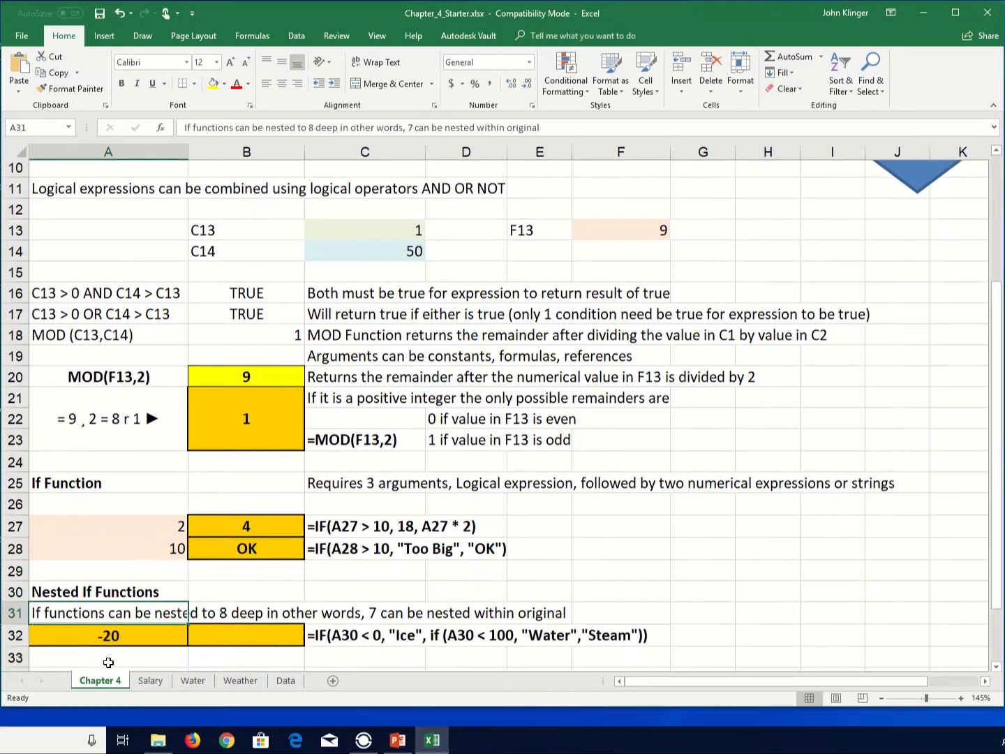
{"action": "scroll", "coordinate": [123, 653], "scroll_direction": "down", "scroll_amount": 3}
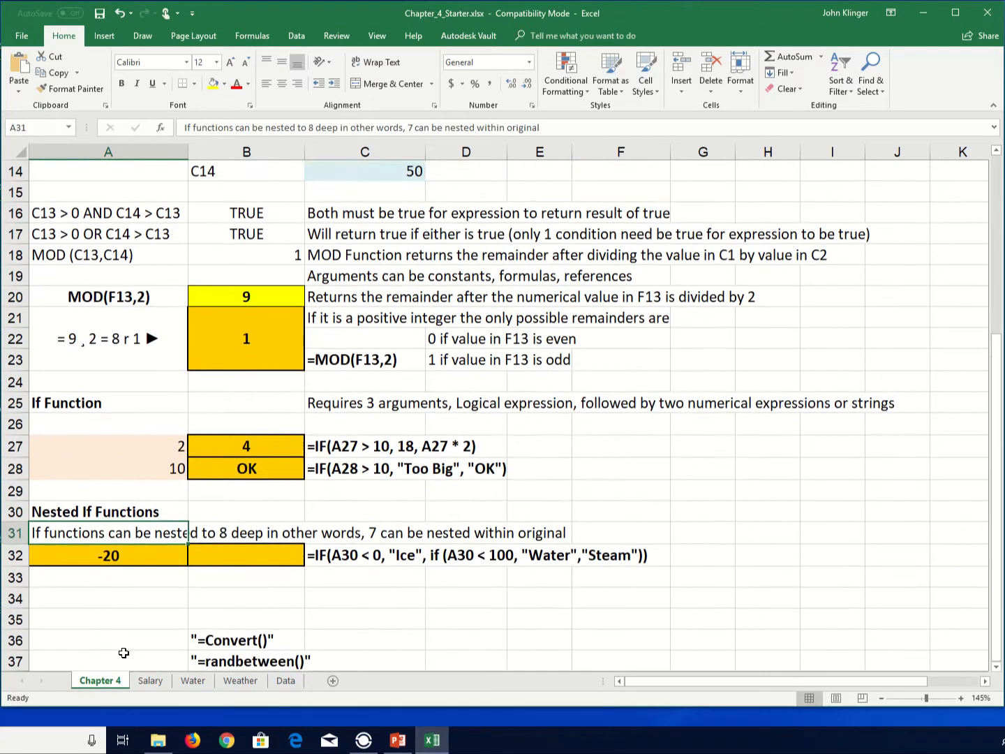
{"action": "scroll", "coordinate": [123, 653], "scroll_direction": "up", "scroll_amount": 3}
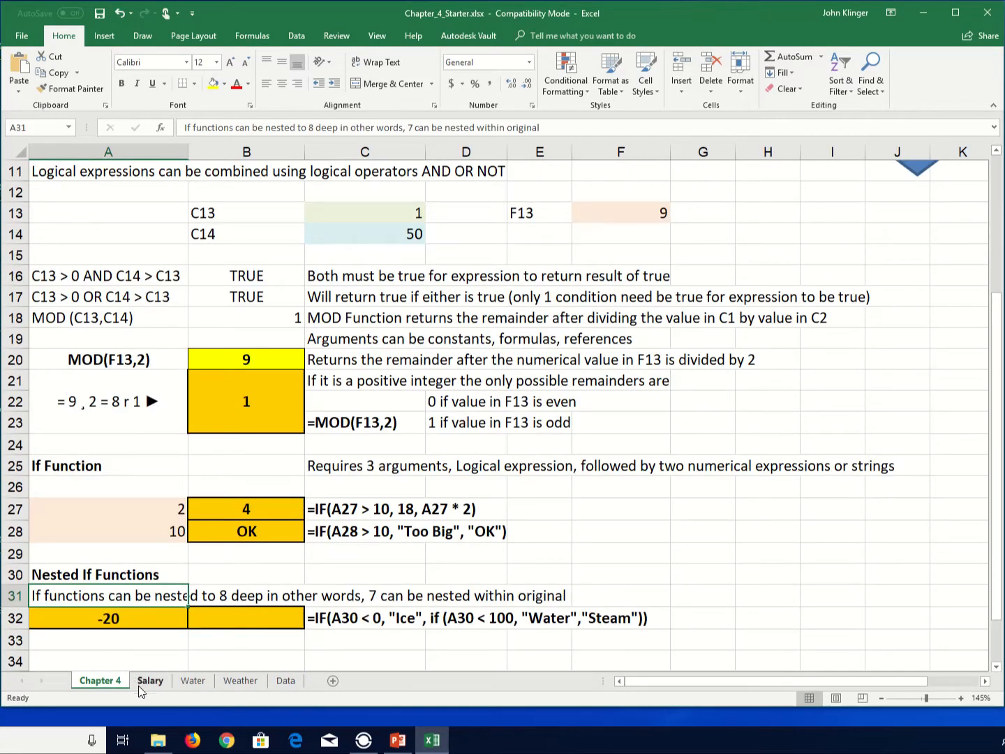
{"action": "left_click", "coordinate": [339, 620]}
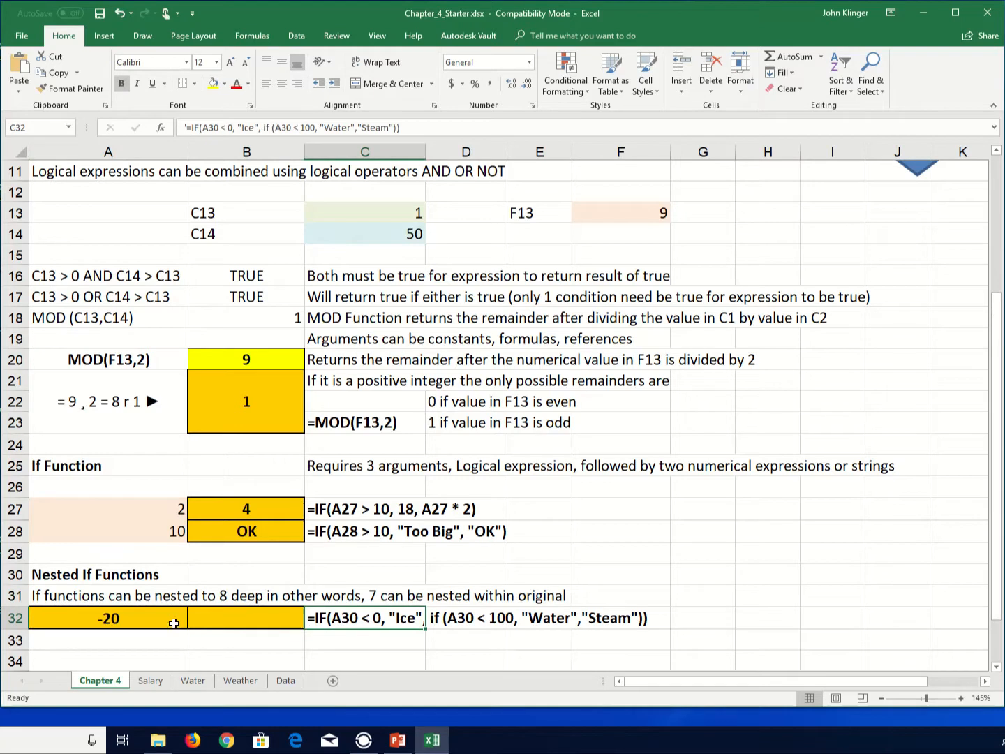
{"action": "left_click", "coordinate": [151, 686]}
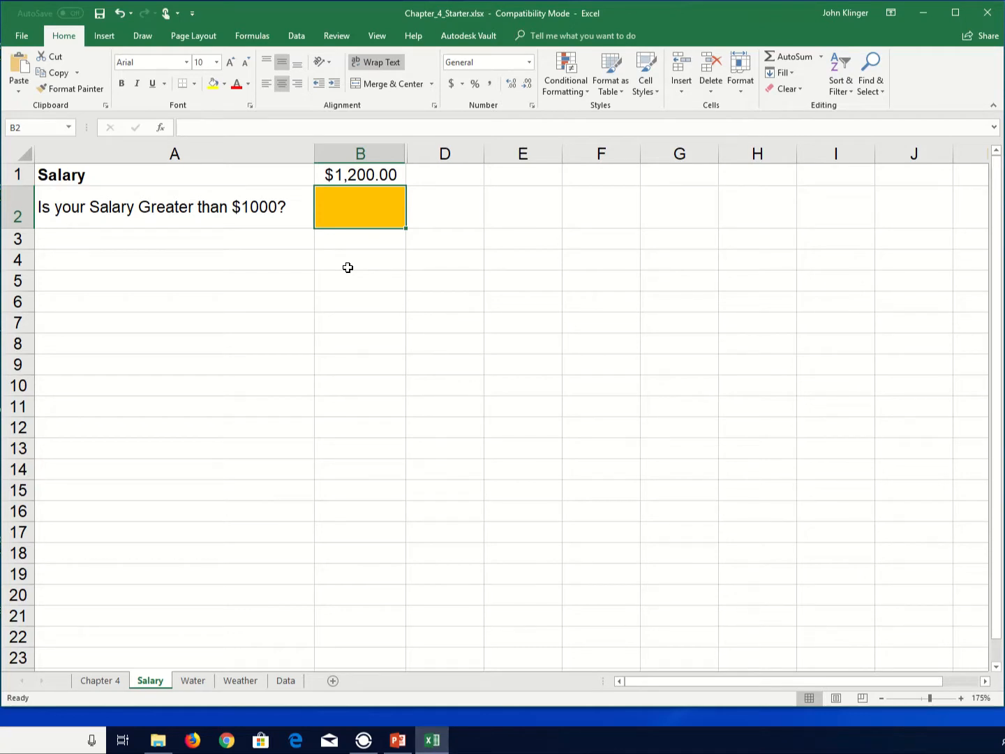
- Enter the formula =IF(B1>1000,"Yes","No") in B2 to test whether the salary exceeds $1000
{"action": "left_click", "coordinate": [348, 173]}
{"action": "left_click", "coordinate": [342, 203]}
{"action": "type", "text": "=if("}
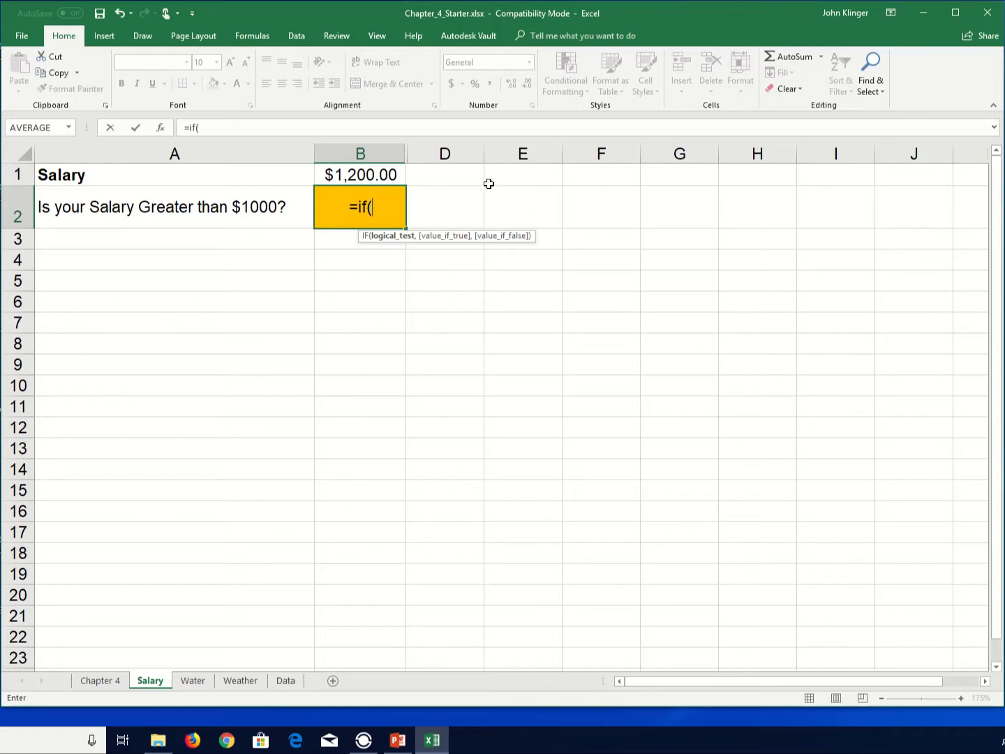
{"action": "left_click", "coordinate": [373, 175]}
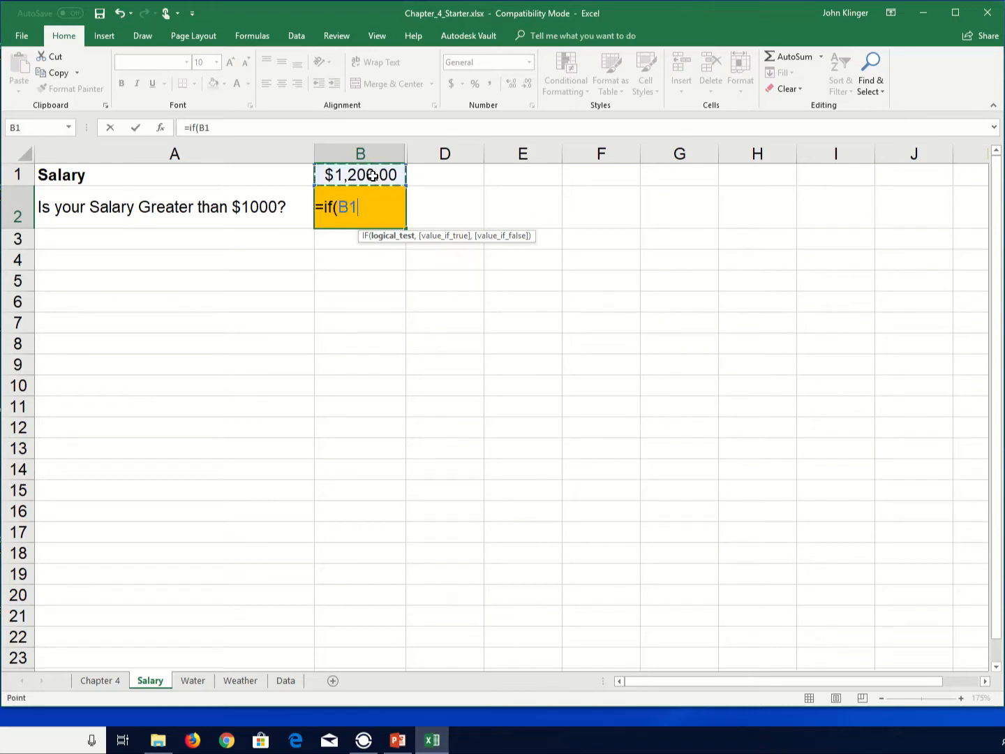
{"action": "type", "text": ">1000"}
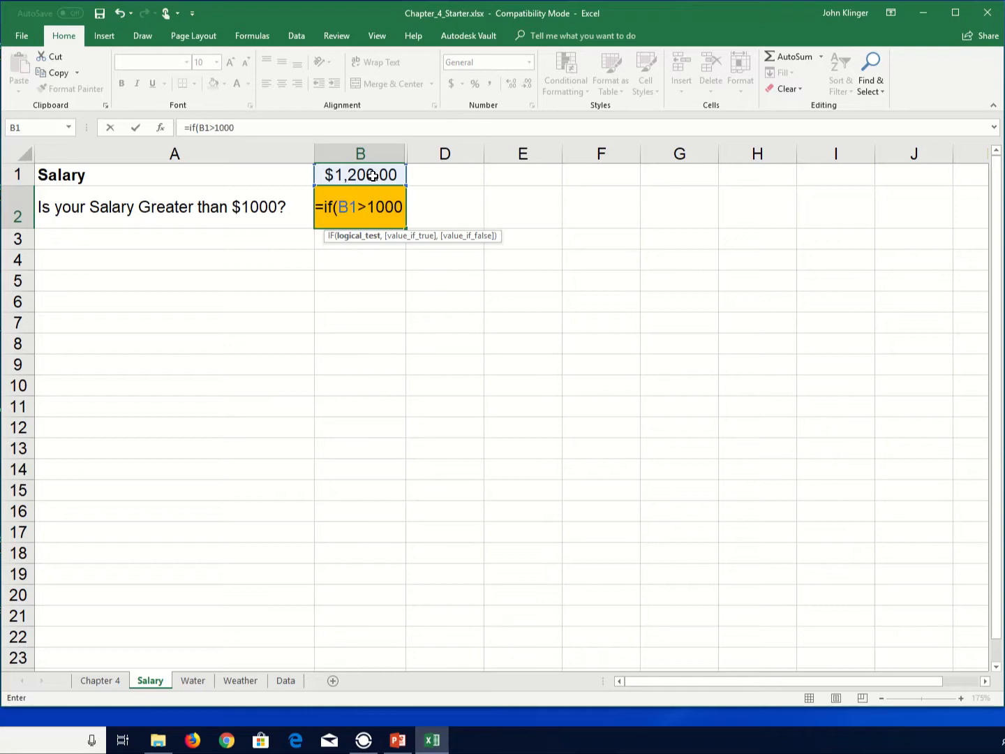
{"action": "type", "text": ","}
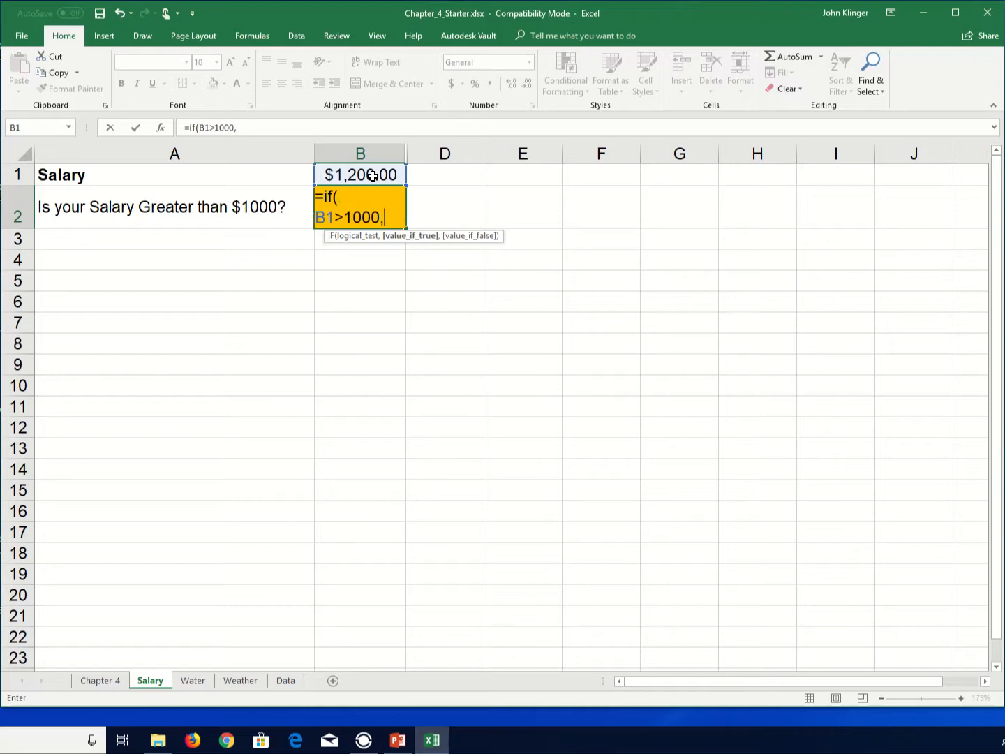
{"action": "type", "text": "\"Yes\", No"}
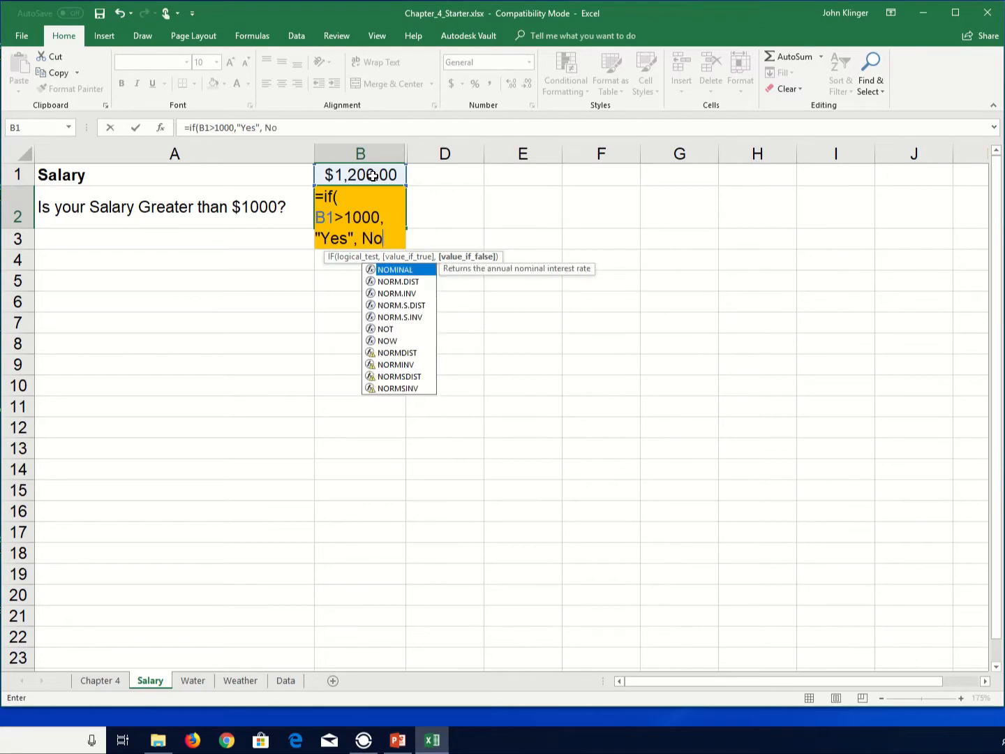
{"action": "key", "text": "BackSpace"}
{"action": "key", "text": "BackSpace"}
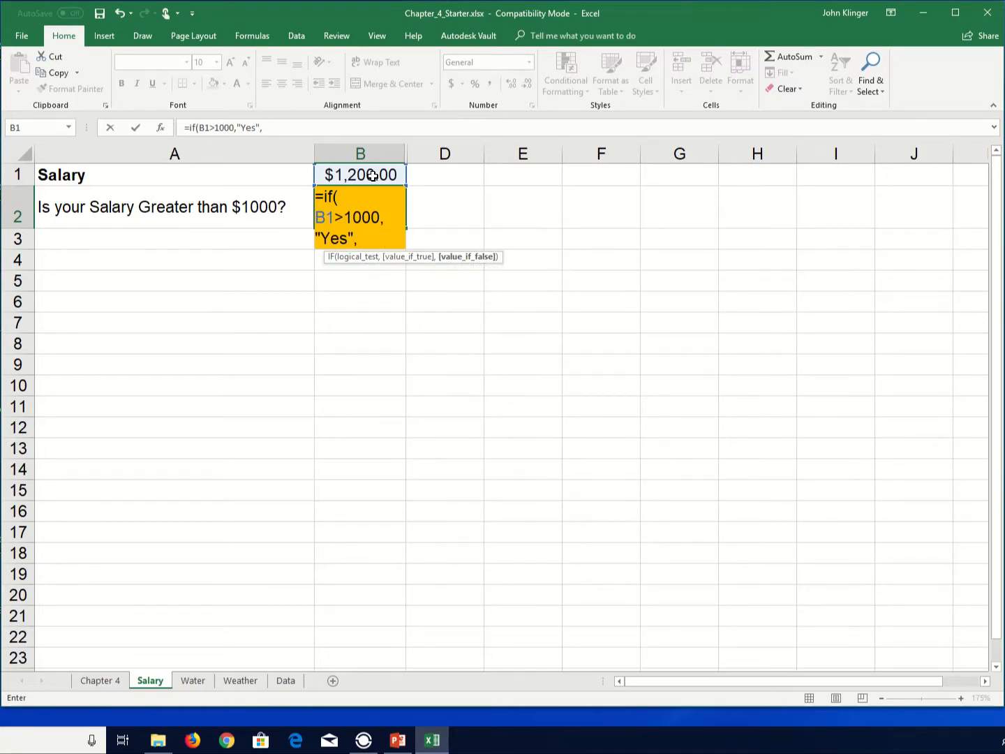
{"action": "type", "text": ":No"}
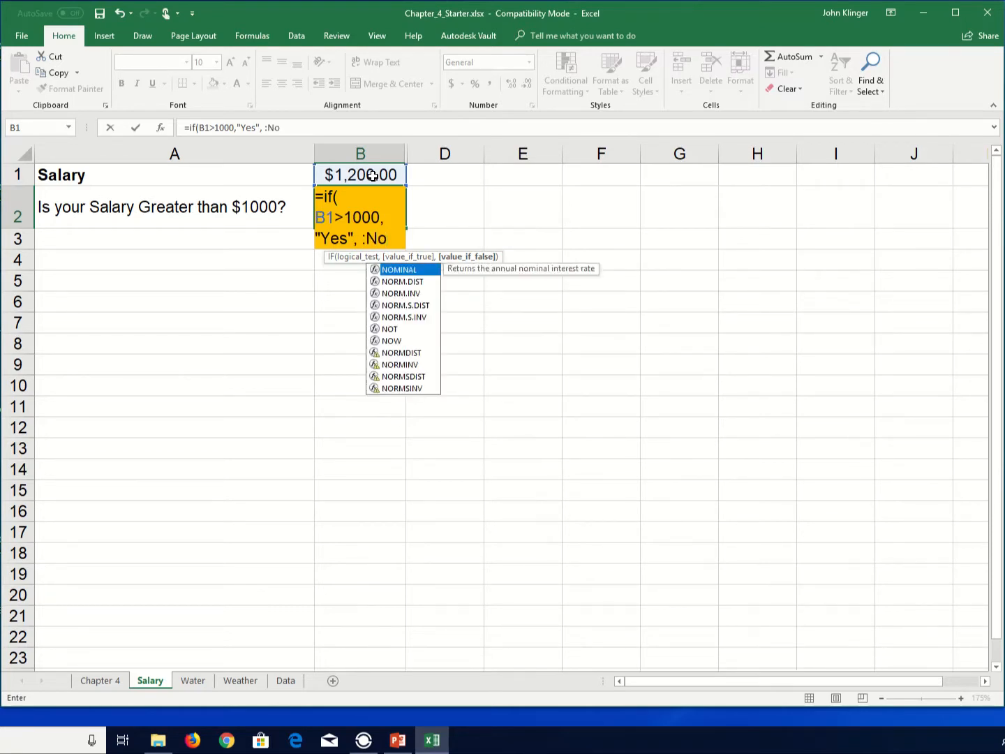
{"action": "type", "text": "\""}
{"action": "key", "text": "Return"}
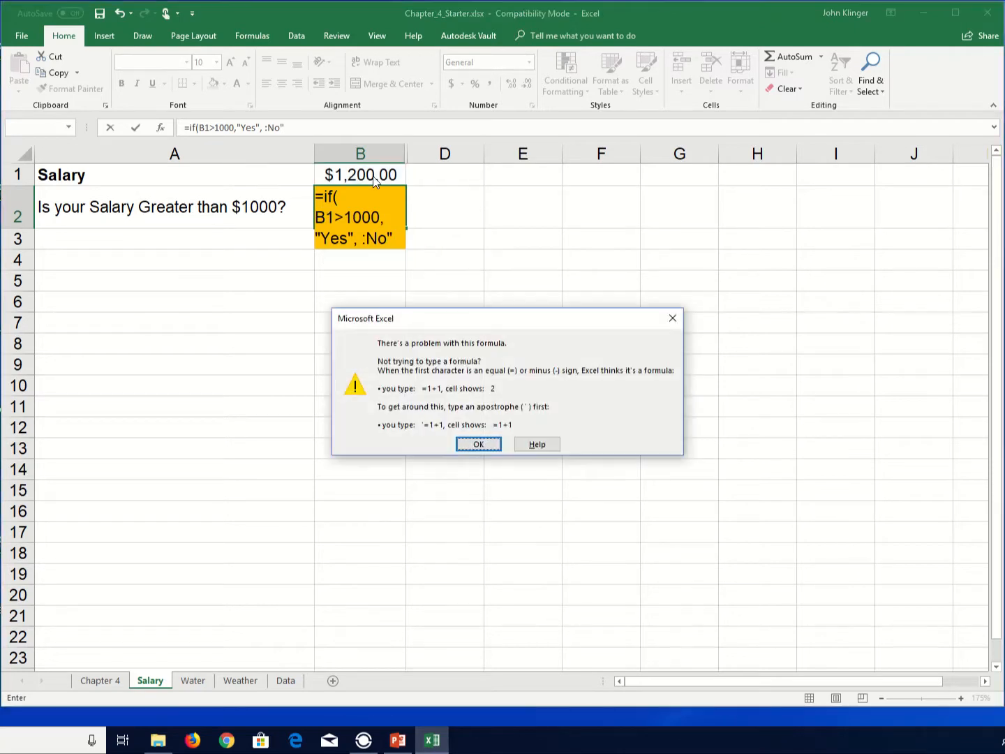
{"action": "key", "text": "Return"}
{"action": "key", "text": "Delete"}
{"action": "type", "text": "\""}
{"action": "key", "text": "End"}
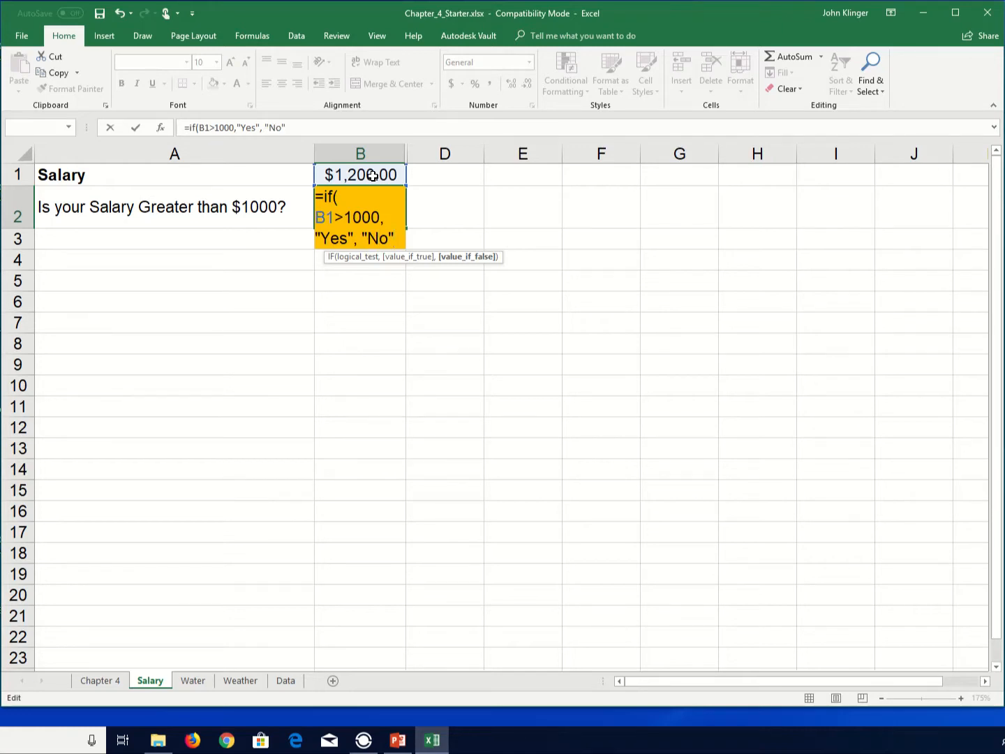
{"action": "type", "text": ")"}
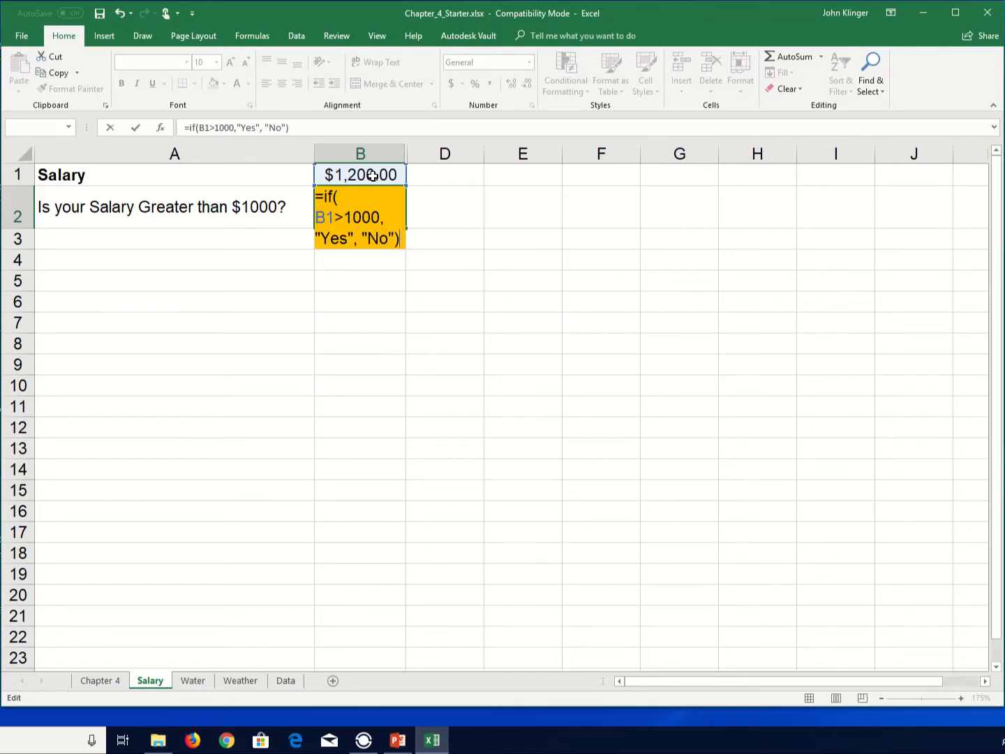
{"action": "key", "text": "Return"}
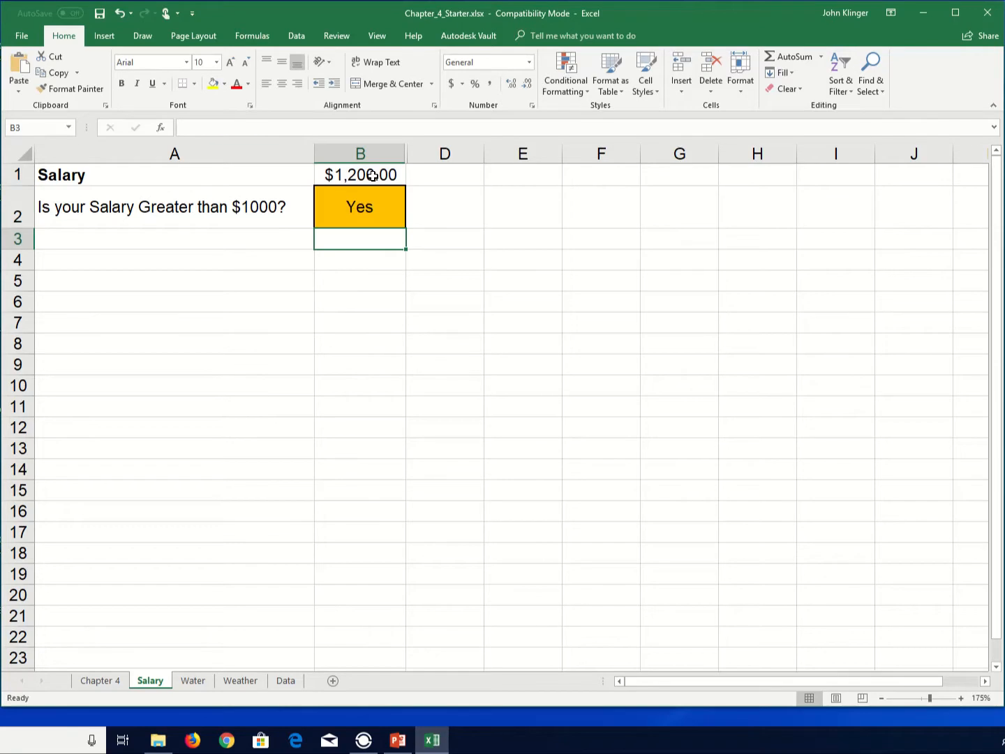
- Change the salary in B1 to 900
{"action": "left_click", "coordinate": [373, 175]}
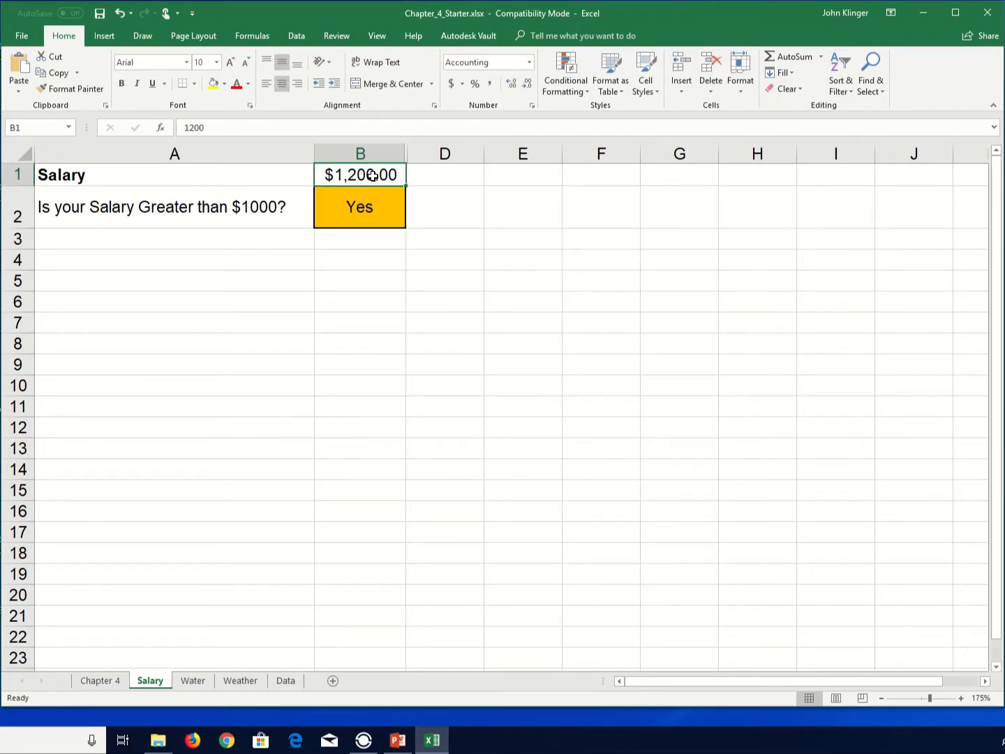
{"action": "type", "text": "900"}
{"action": "key", "text": "Return"}
- Change the salary in B1 to 1000
{"action": "left_click", "coordinate": [373, 175]}
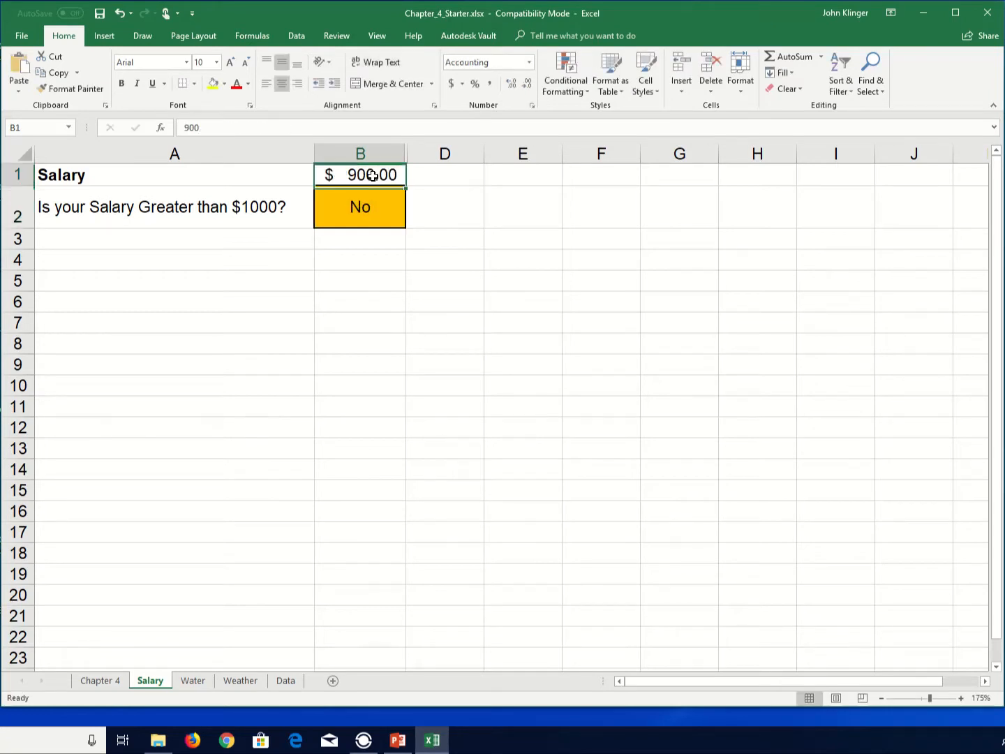
{"action": "type", "text": "1000"}
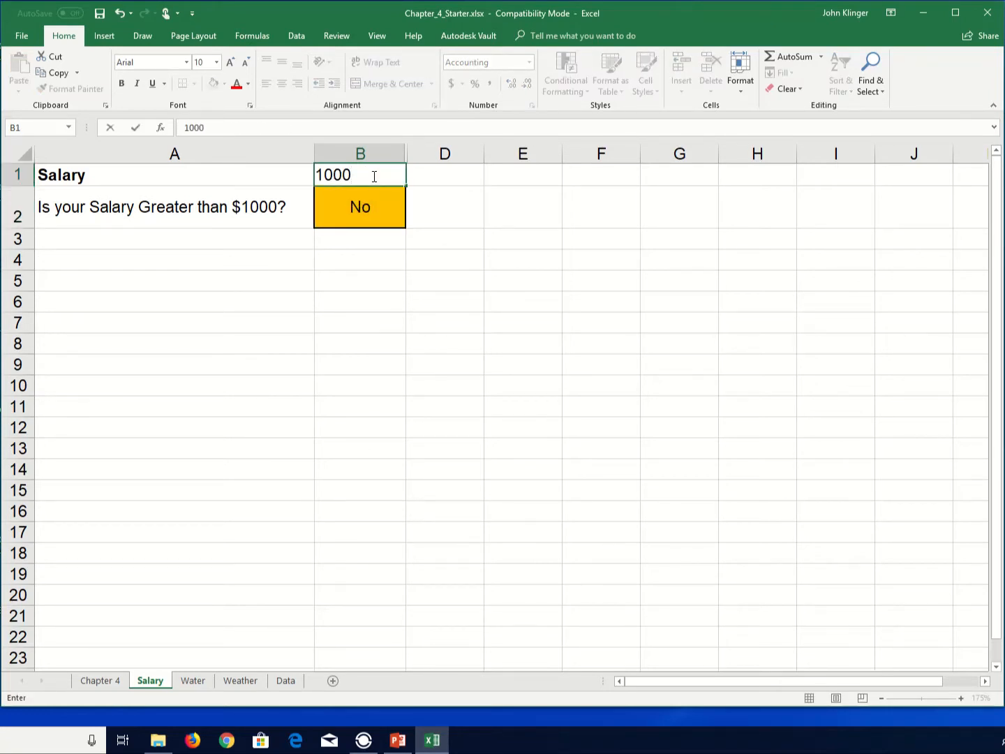
{"action": "key", "text": "Return"}
- Change the salary in B1 to 1,000.01
{"action": "left_click", "coordinate": [373, 176]}
{"action": "key", "text": "Return"}
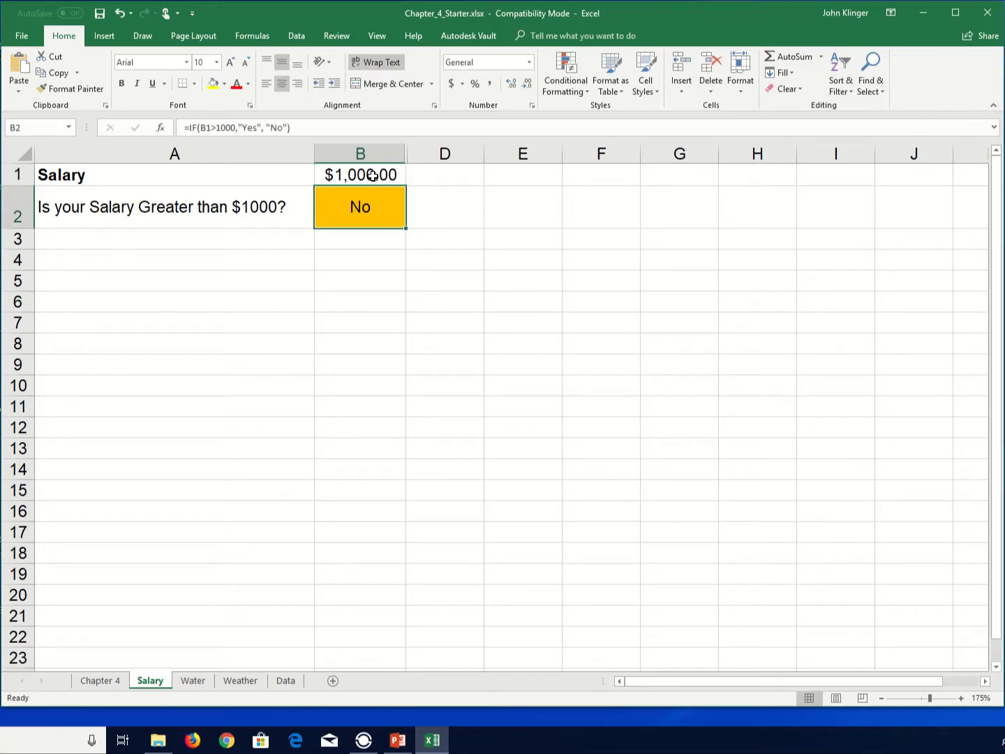
{"action": "left_click", "coordinate": [372, 175]}
{"action": "type", "text": "1,000"}
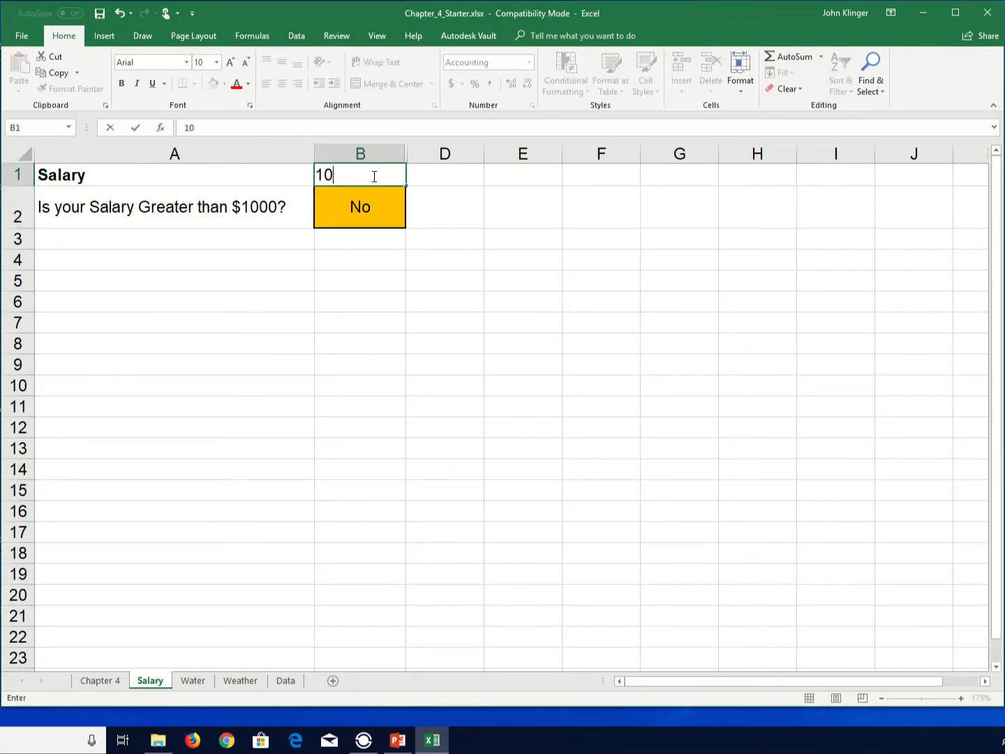
{"action": "type", "text": ".01"}
{"action": "key", "text": "Return"}
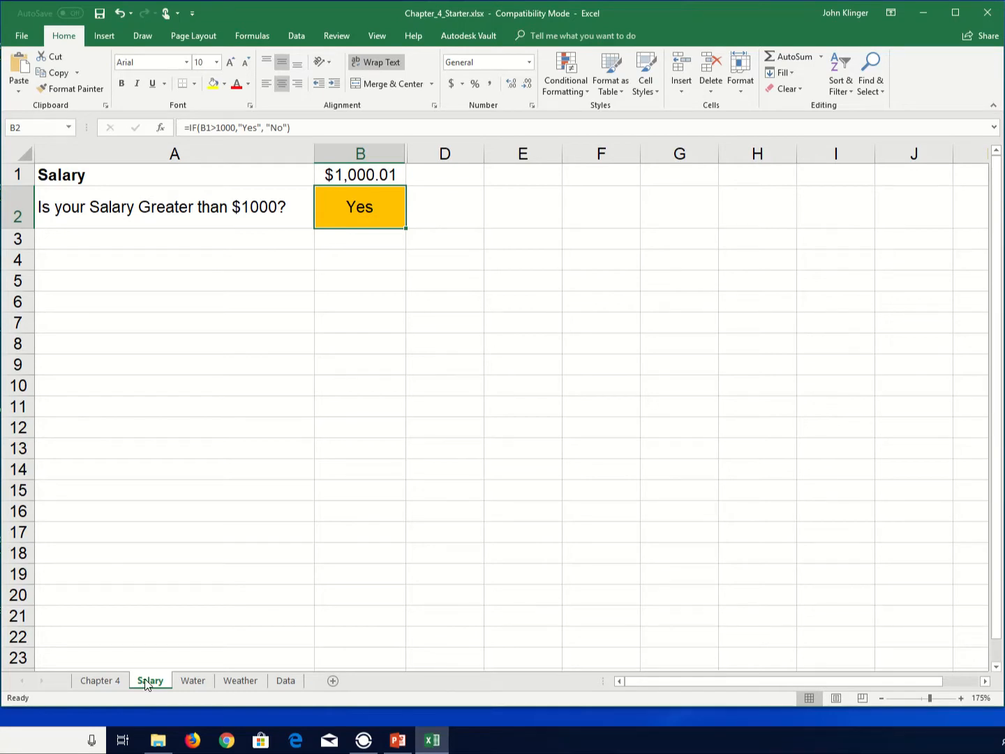
- On the Water sheet, begin an IF formula in A5 returning "ice" when the temperature in A2 is below 0
{"action": "left_click", "coordinate": [201, 683]}
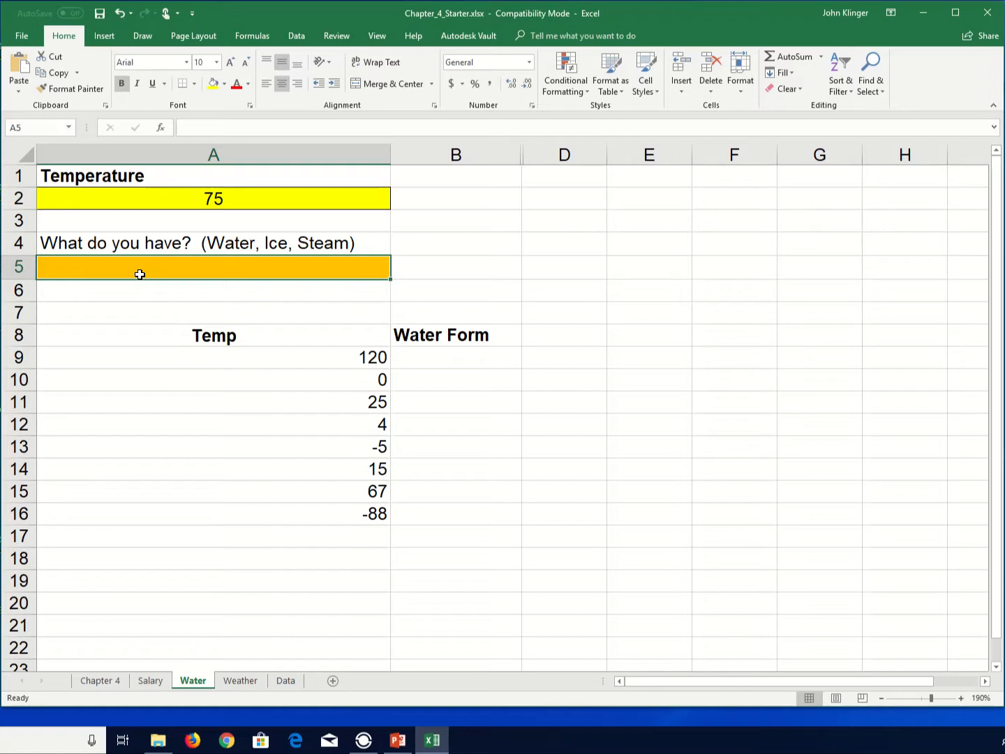
{"action": "type", "text": "="}
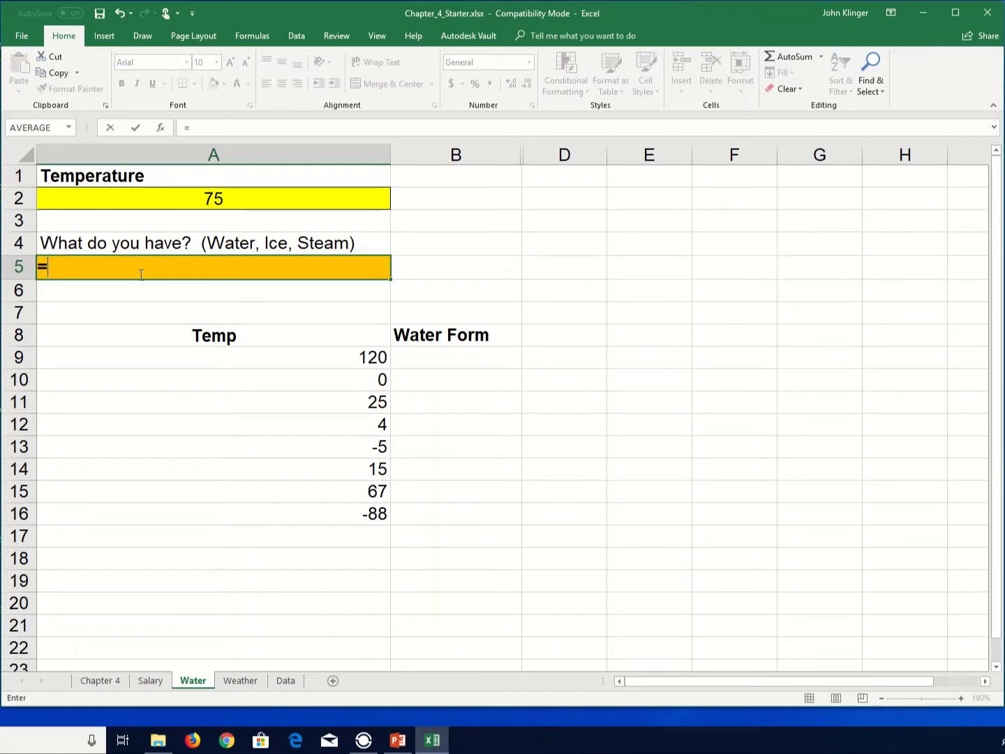
{"action": "type", "text": "if("}
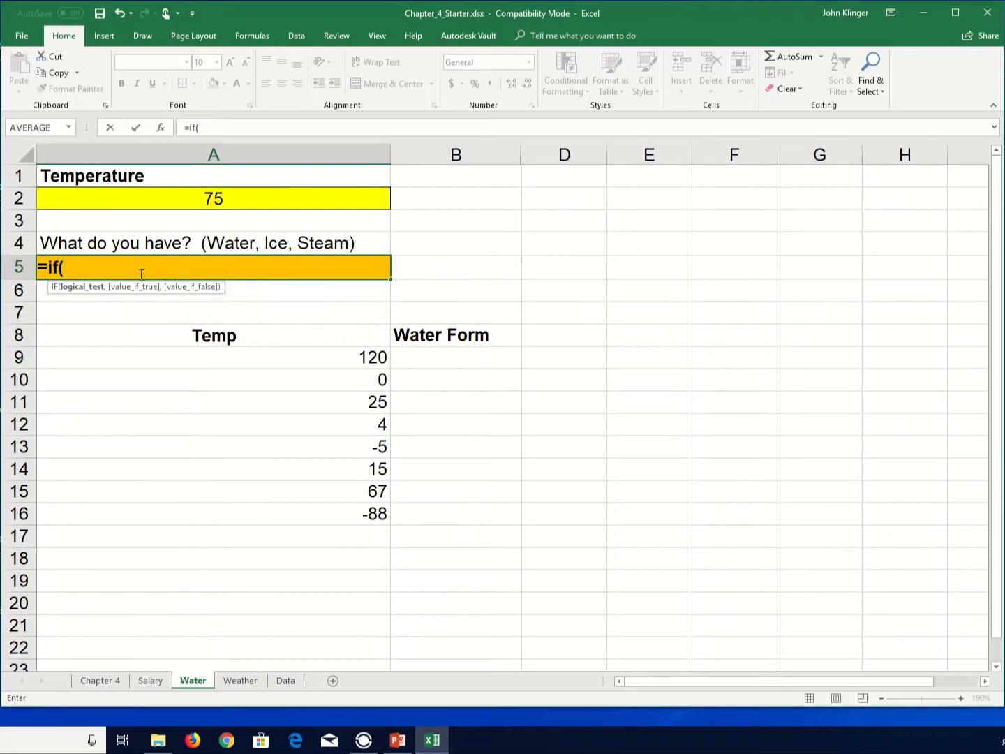
{"action": "left_click", "coordinate": [243, 195]}
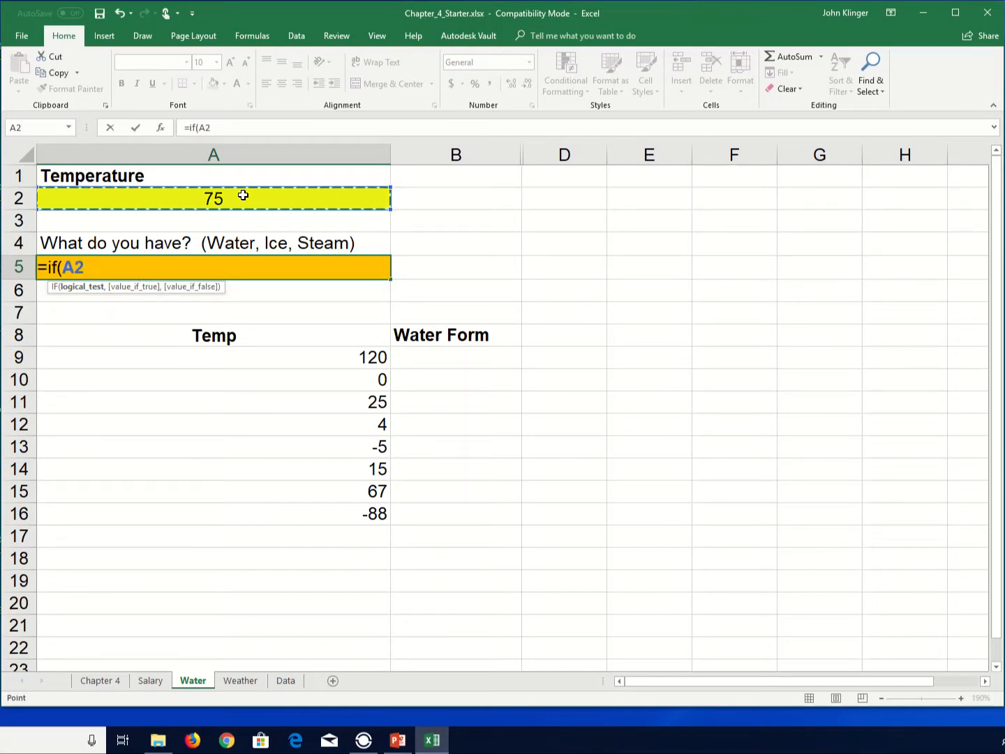
{"action": "type", "text": "<"}
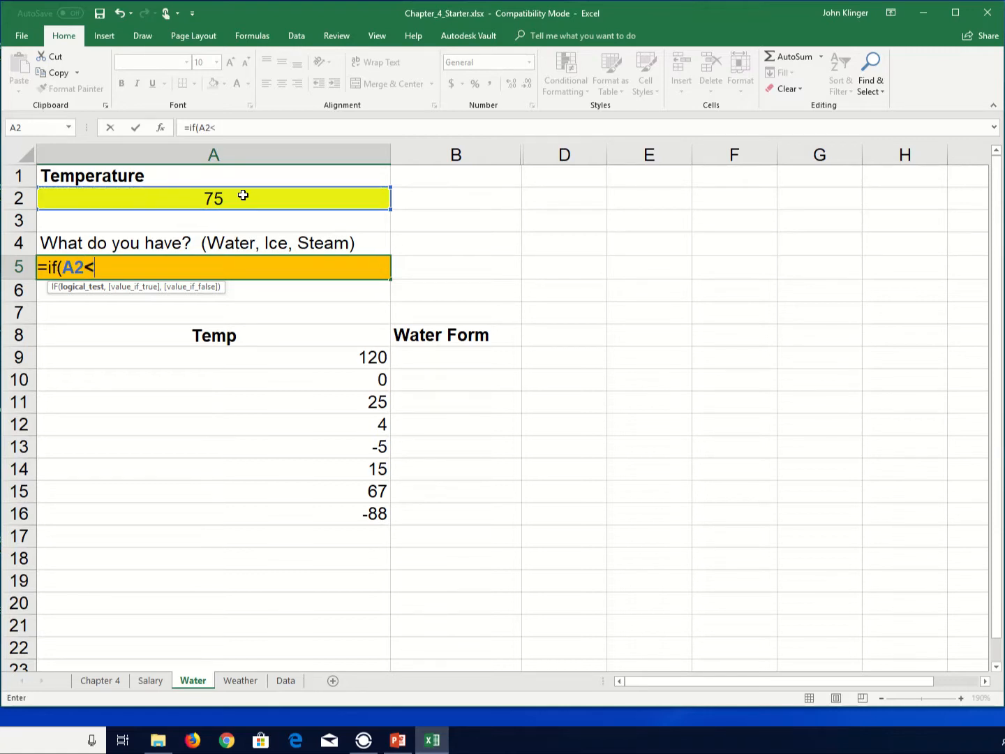
{"action": "type", "text": "0"}
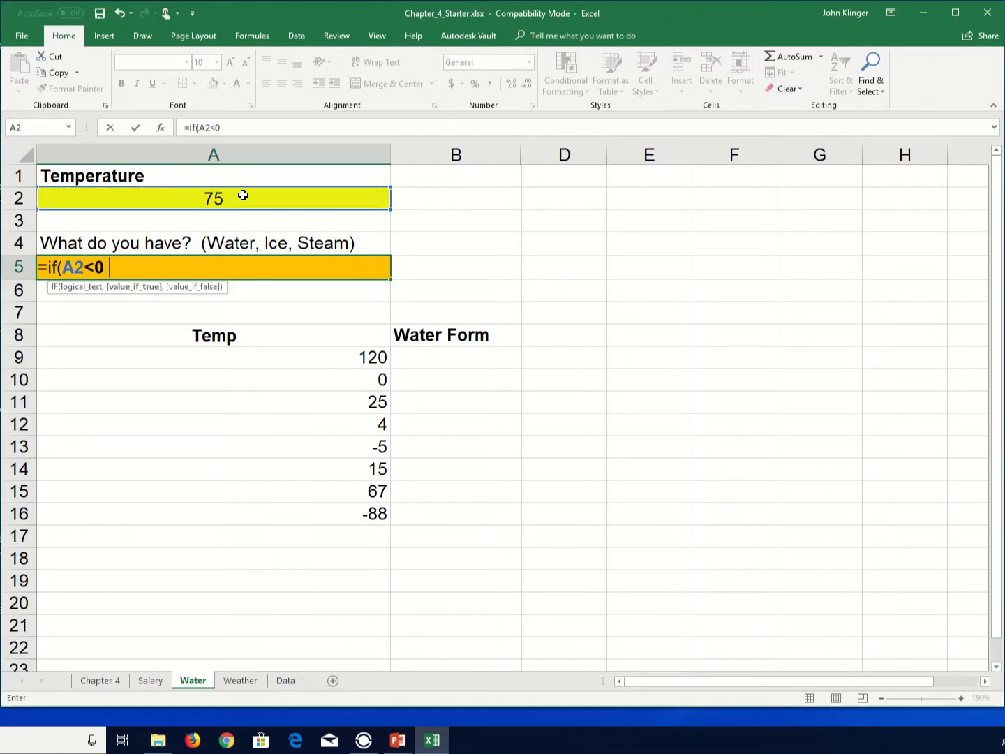
{"action": "type", "text": ",\"ice\","}
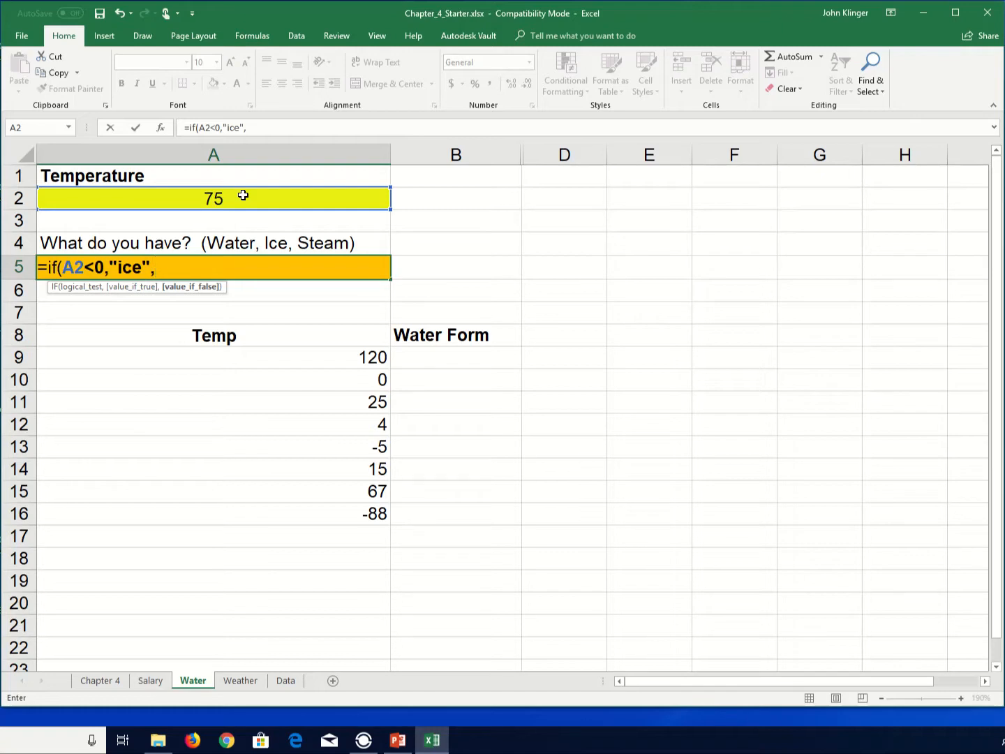
- Nest a second IF returning "water" when A2 is below 100, otherwise "steam", and complete the formula =IF(A2<0,"ice",IF(A2<100,"water","steam"))
{"action": "type", "text": "if"}
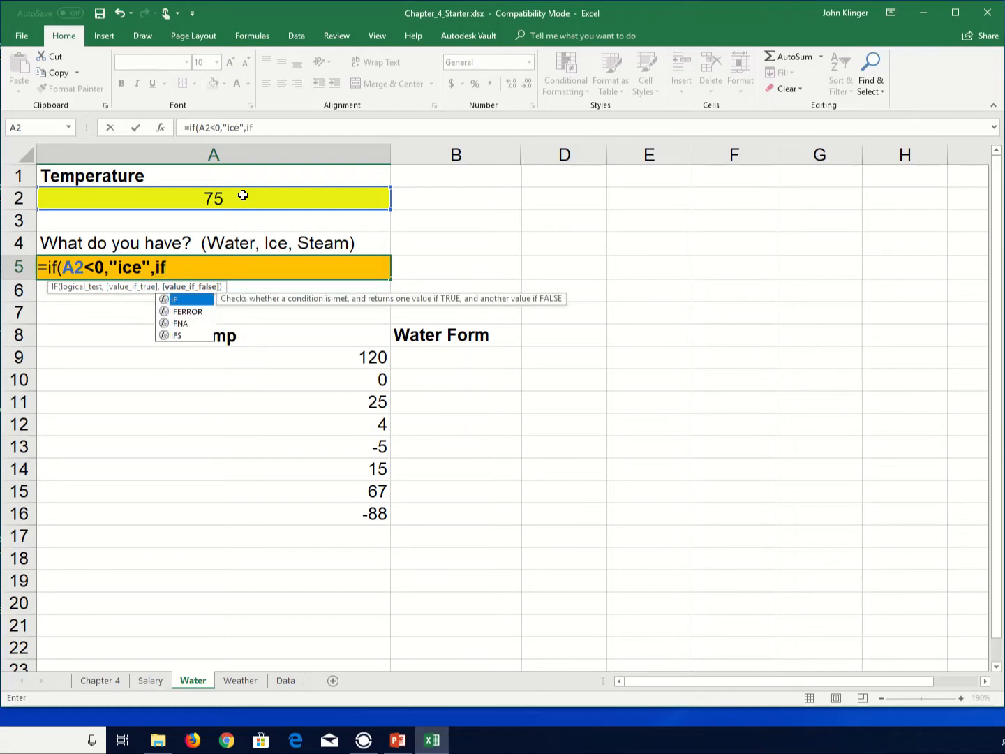
{"action": "type", "text": "("}
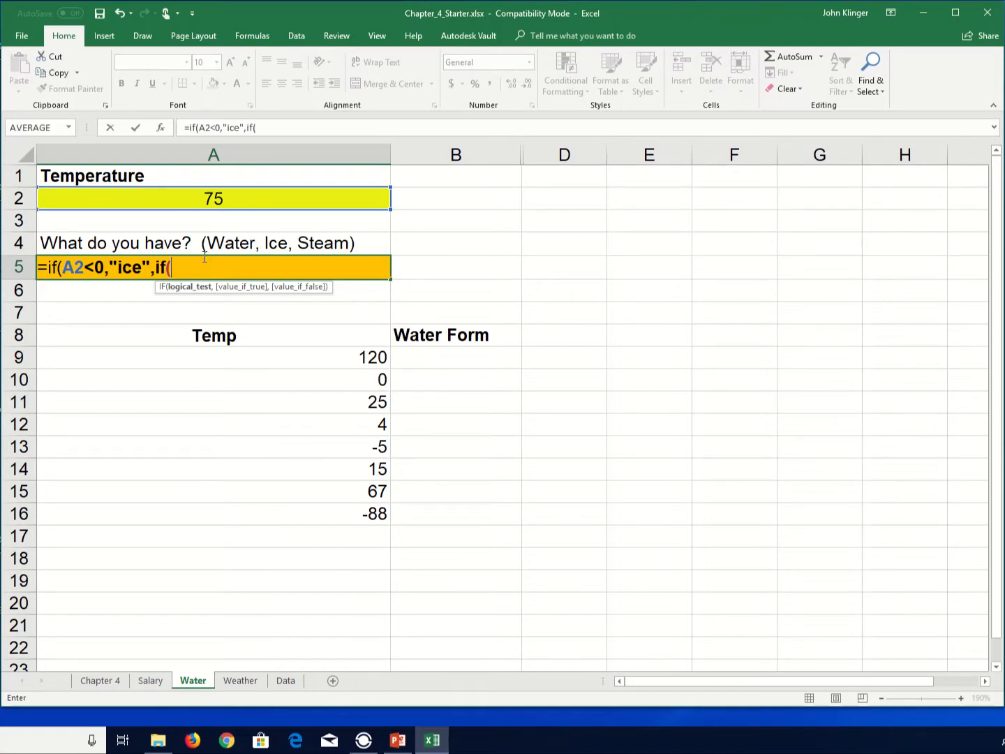
{"action": "left_click", "coordinate": [211, 199]}
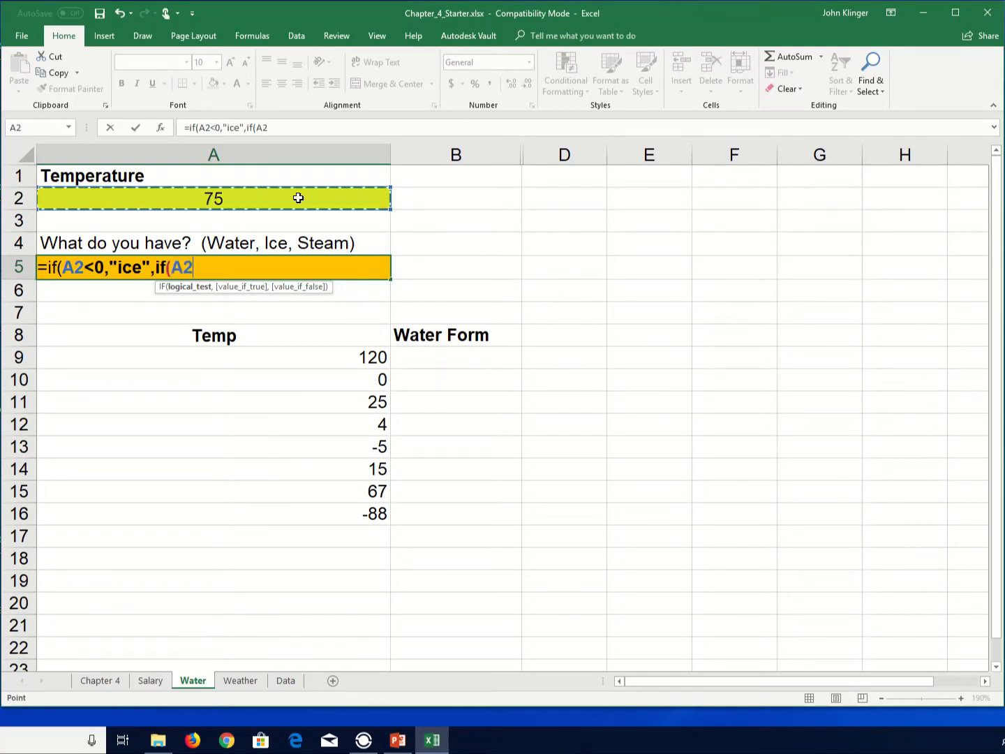
{"action": "type", "text": "<"}
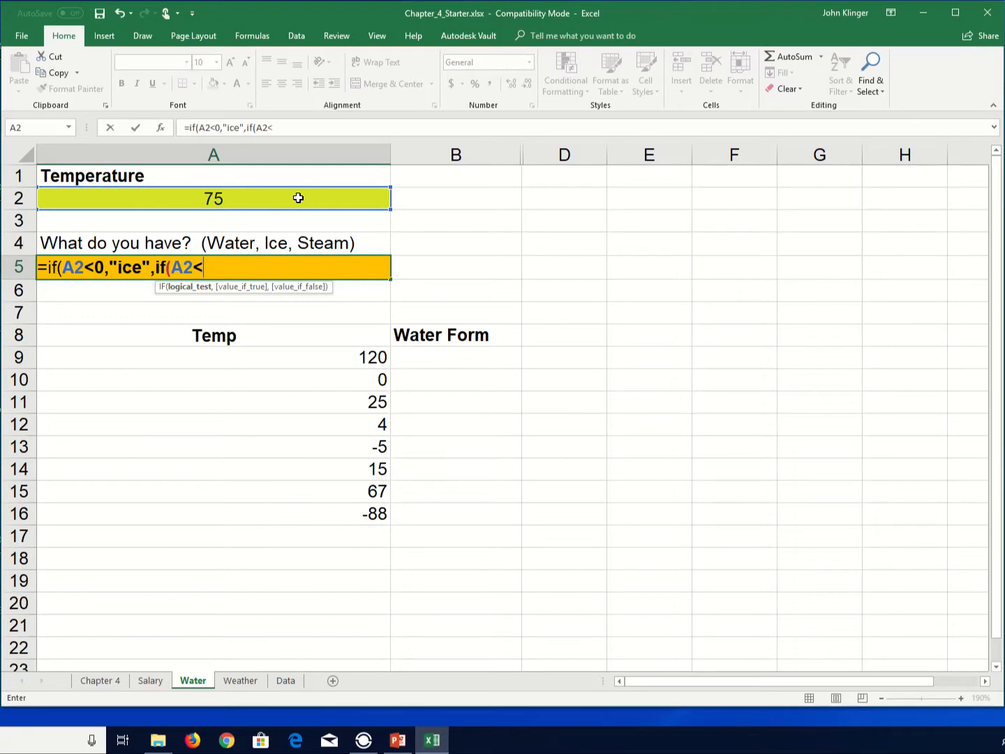
{"action": "type", "text": "100,\"w"}
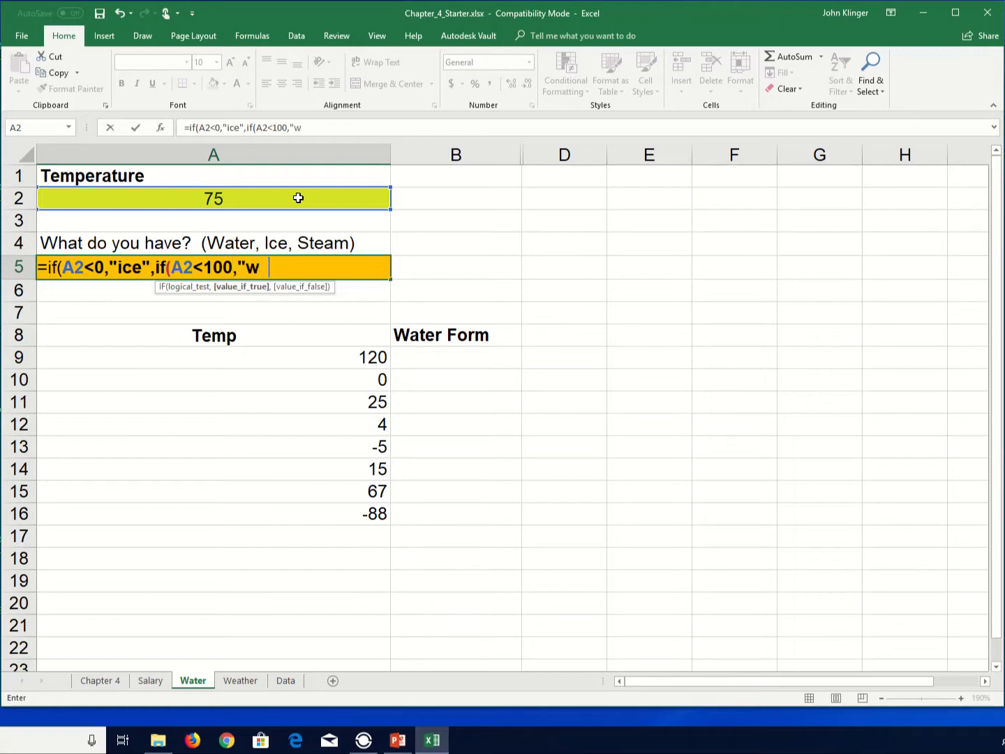
{"action": "type", "text": "ater\","}
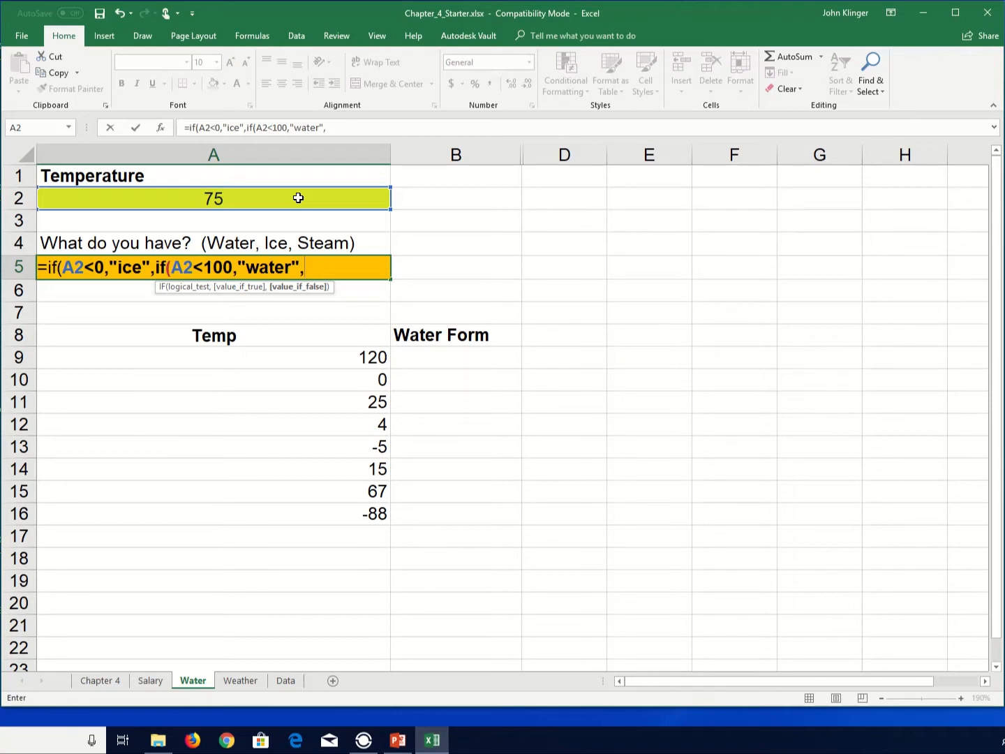
{"action": "type", "text": "\"s"}
{"action": "type", "text": "team\""}
{"action": "type", "text": "))"}
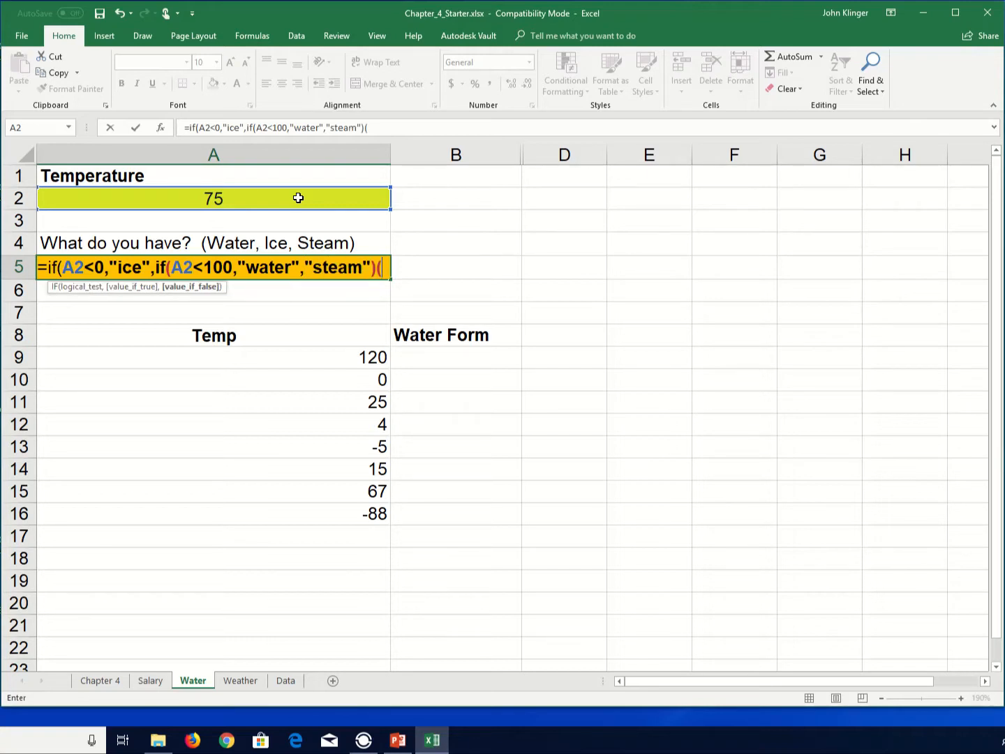
{"action": "key", "text": "BackSpace"}
{"action": "type", "text": ")"}
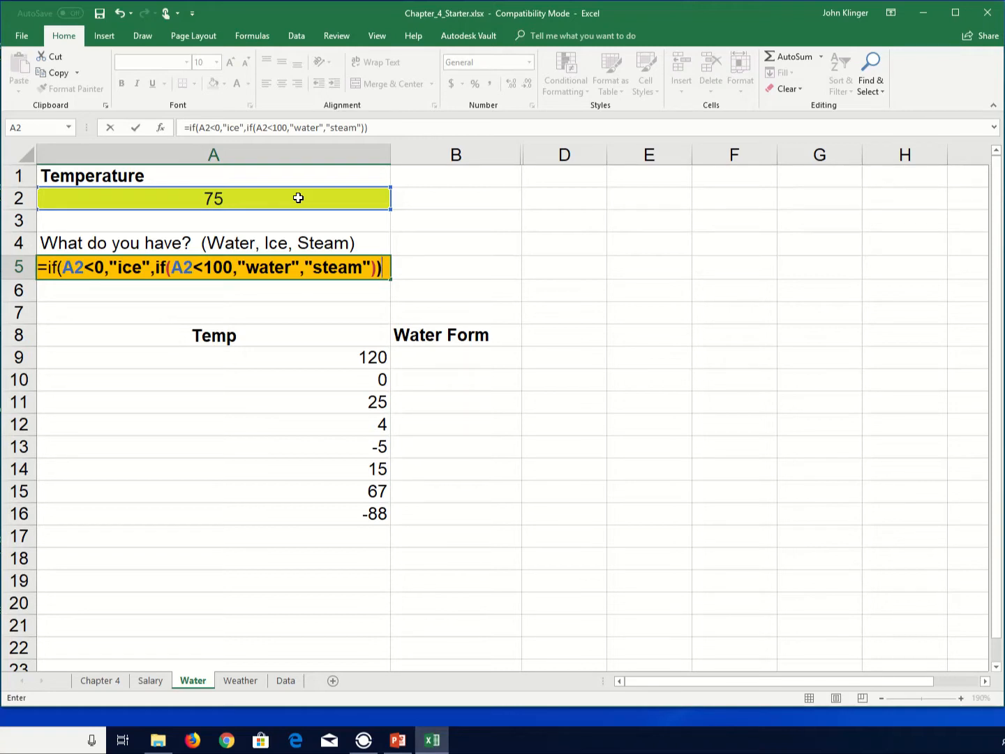
{"action": "key", "text": "BackSpace"}
{"action": "type", "text": ")"}
{"action": "key", "text": "Return"}
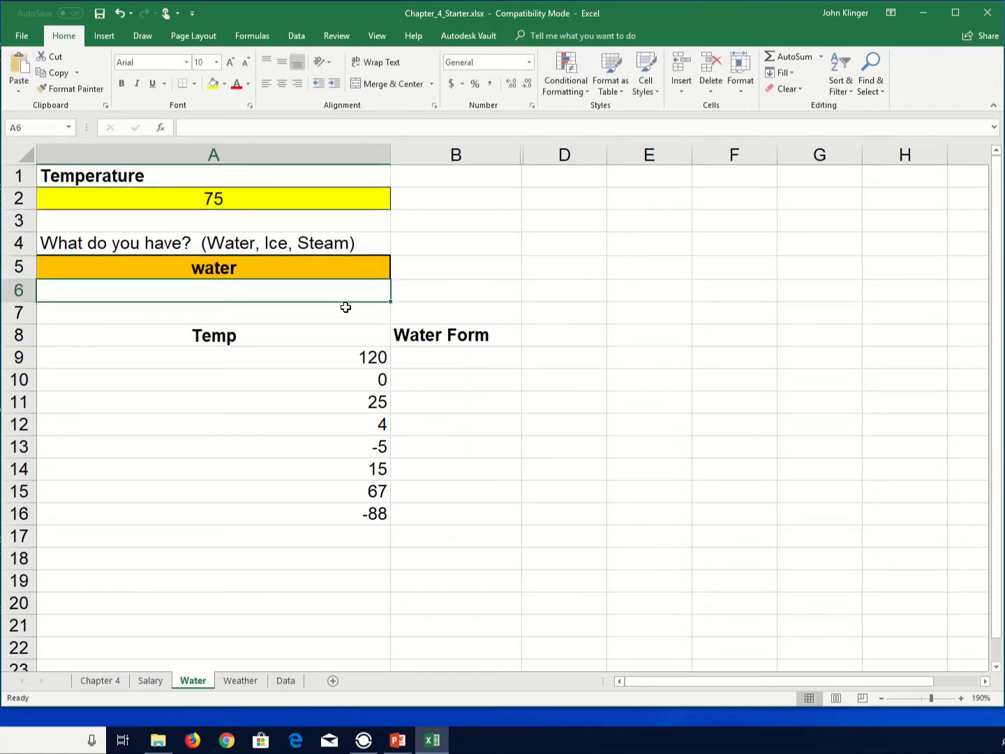
- Change the temperature in A2 to 0
{"action": "left_click", "coordinate": [232, 203]}
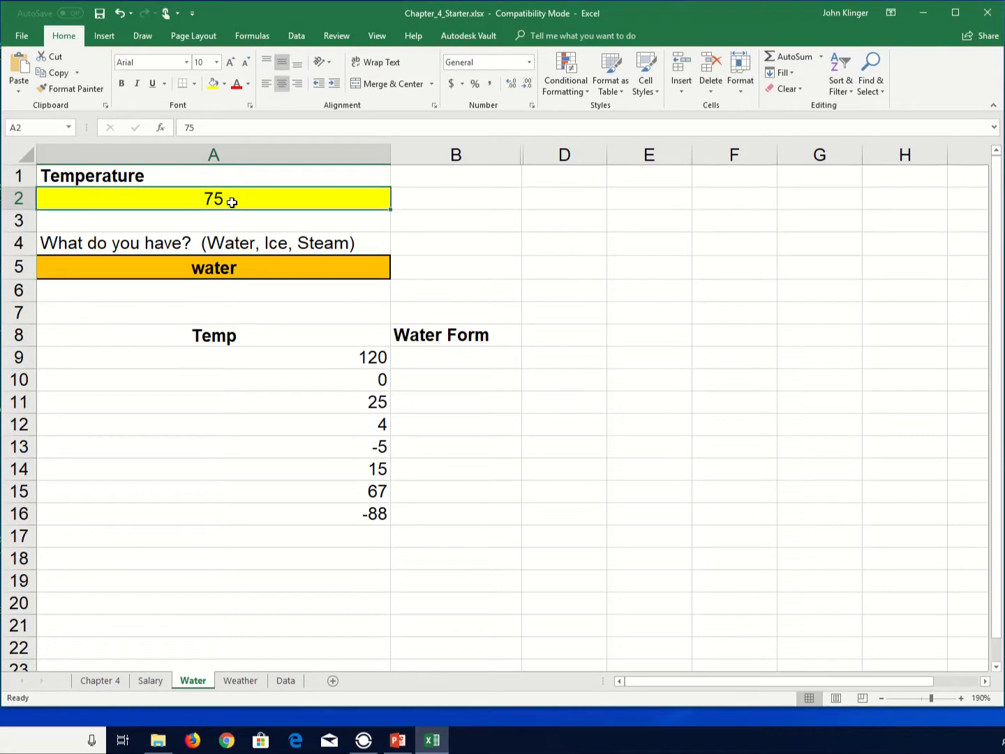
{"action": "type", "text": "0"}
{"action": "key", "text": "Return"}
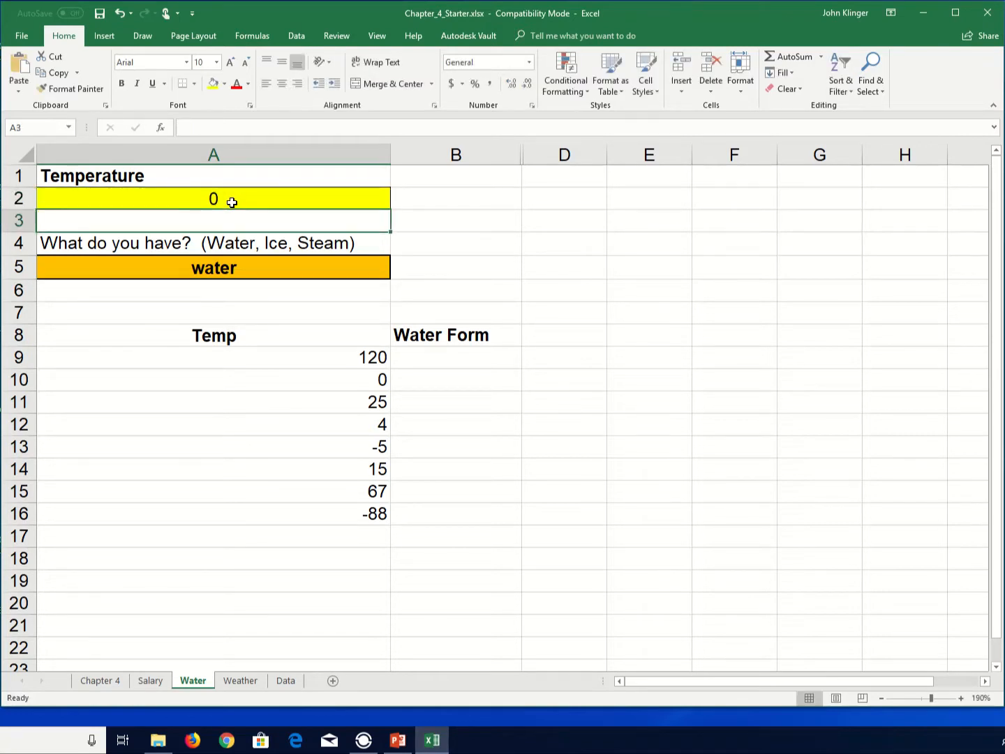
- Change the temperature in A2 to -1
{"action": "left_click", "coordinate": [232, 203]}
{"action": "type", "text": "-1"}
{"action": "key", "text": "Return"}
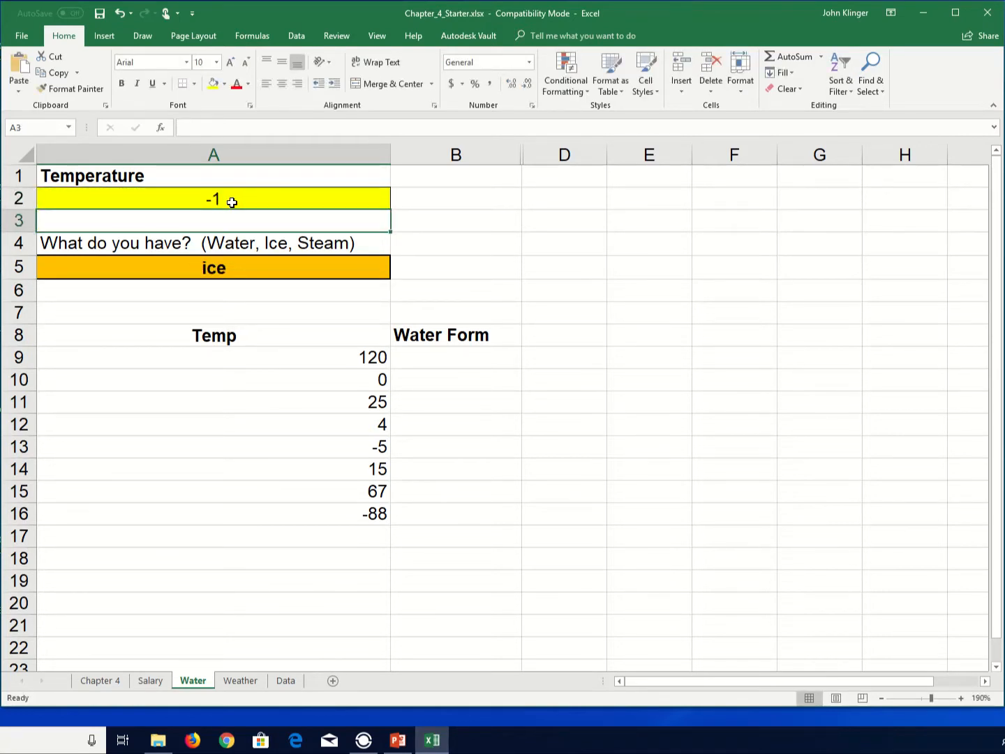
- Change the temperature in A2 to 100
{"action": "left_click", "coordinate": [231, 203]}
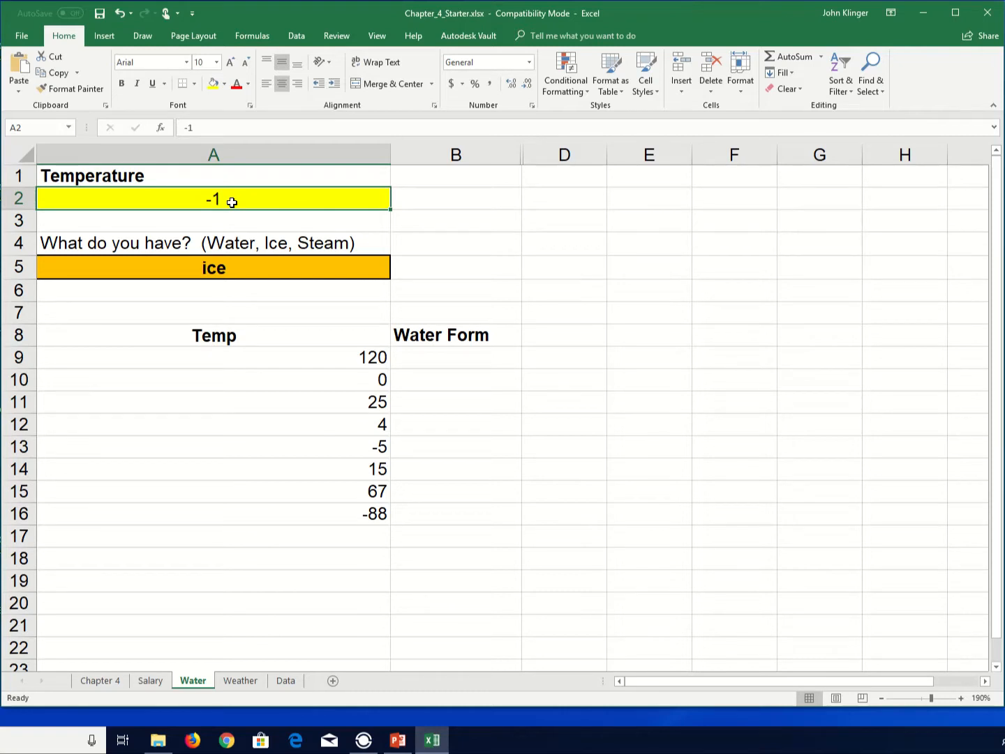
{"action": "type", "text": "100"}
{"action": "key", "text": "Return"}
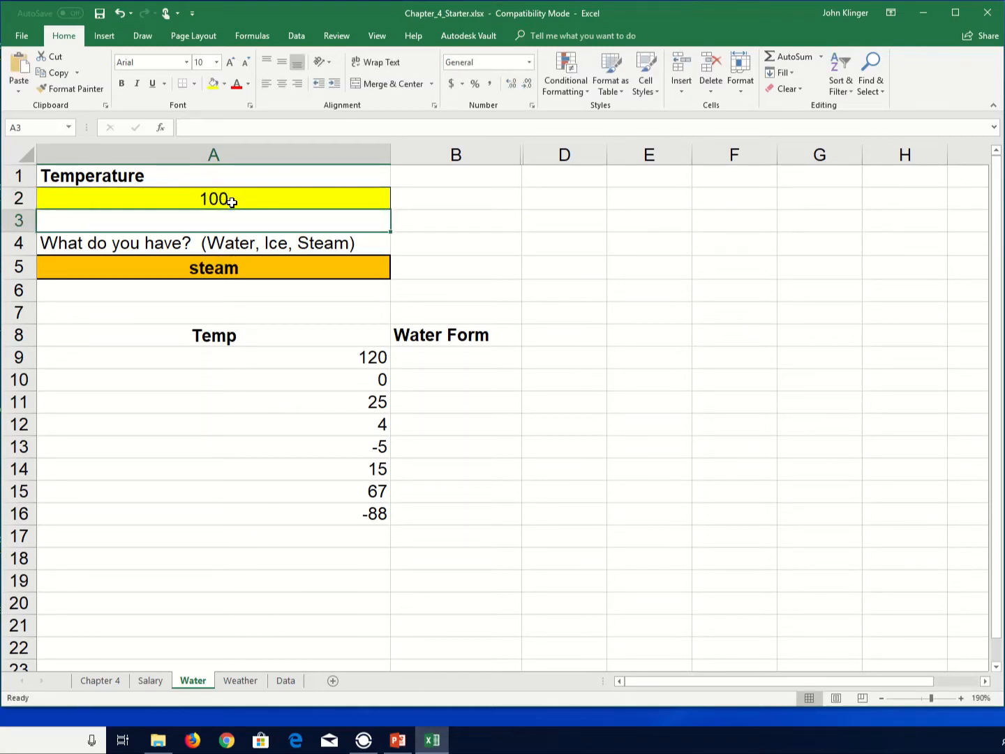
- Change the temperature in A2 to 101
{"action": "left_click", "coordinate": [231, 201]}
{"action": "type", "text": "101"}
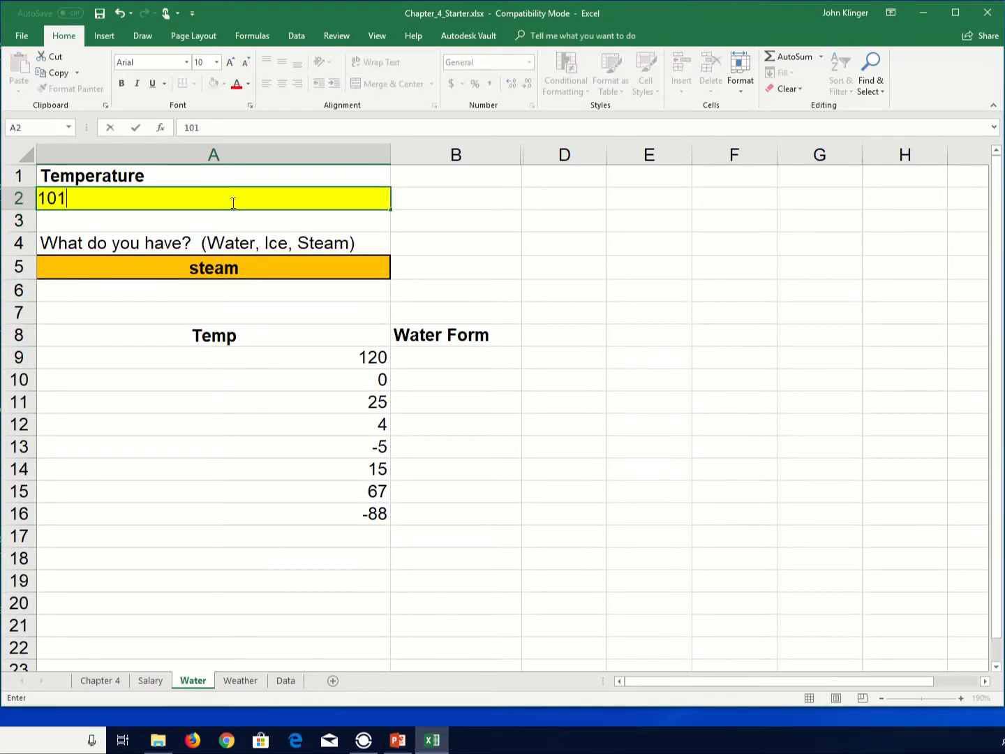
{"action": "key", "text": "Return"}
- Change the temperature in A2 to 99.9
{"action": "key", "text": "Down"}
{"action": "key", "text": "Down"}
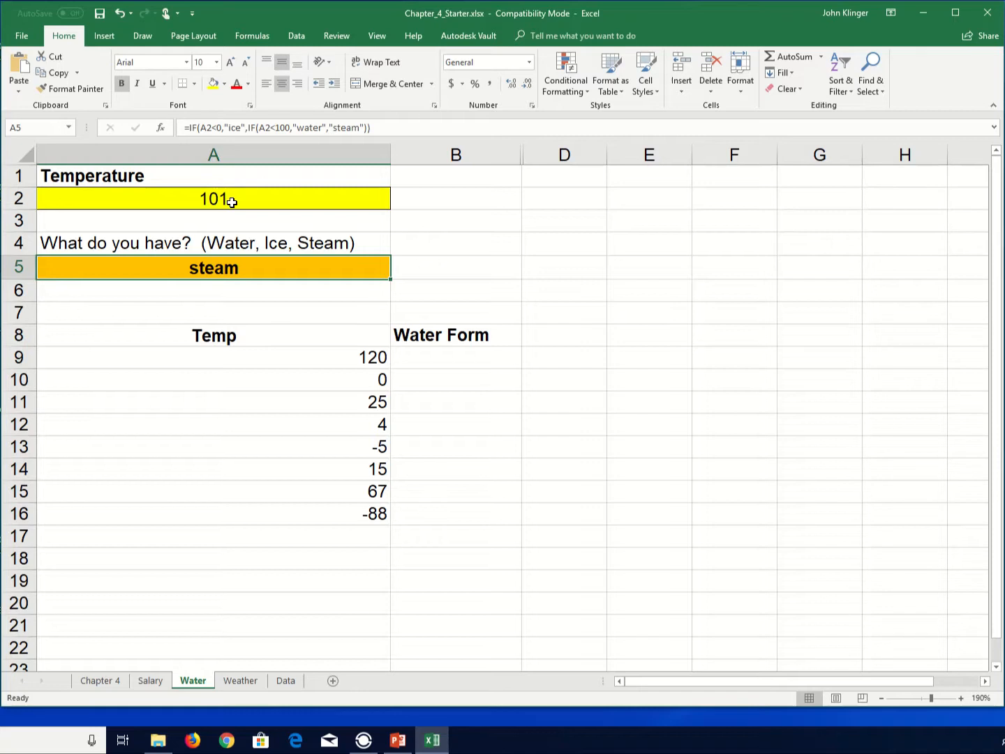
{"action": "key", "text": "Up"}
{"action": "key", "text": "Up"}
{"action": "key", "text": "Up"}
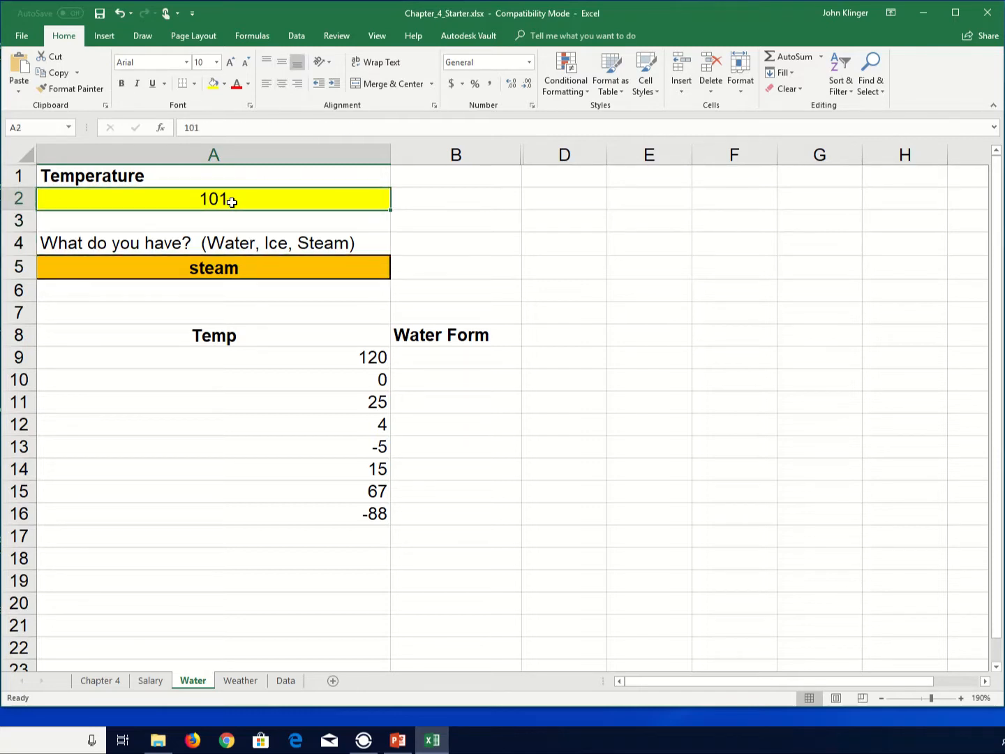
{"action": "type", "text": "99"}
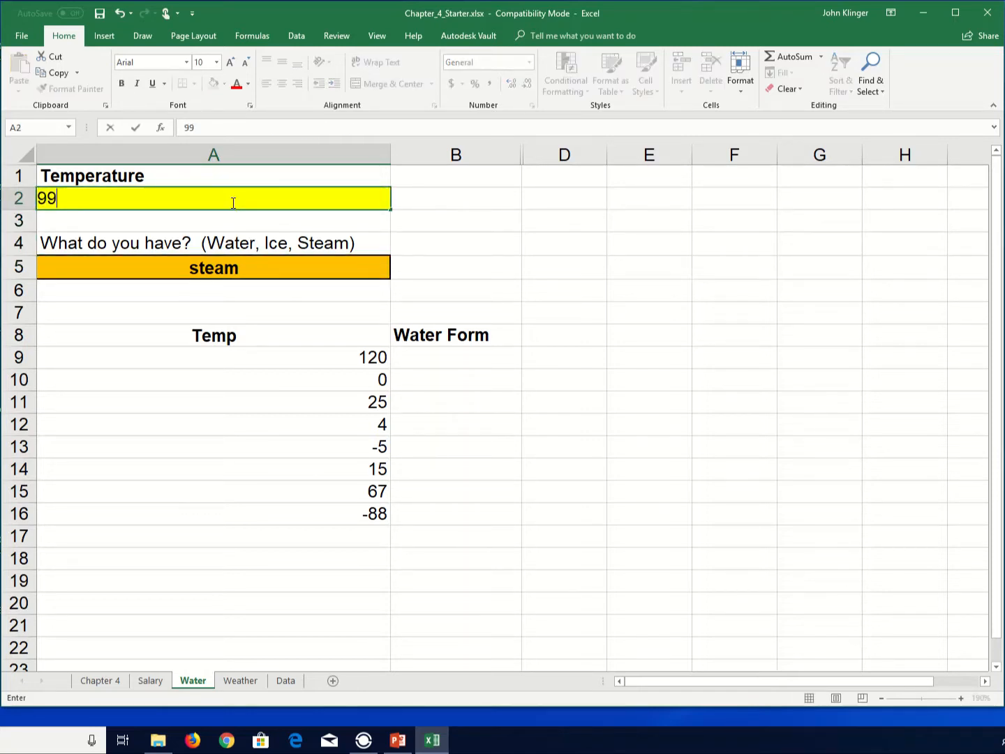
{"action": "type", "text": ".9"}
{"action": "key", "text": "Return"}
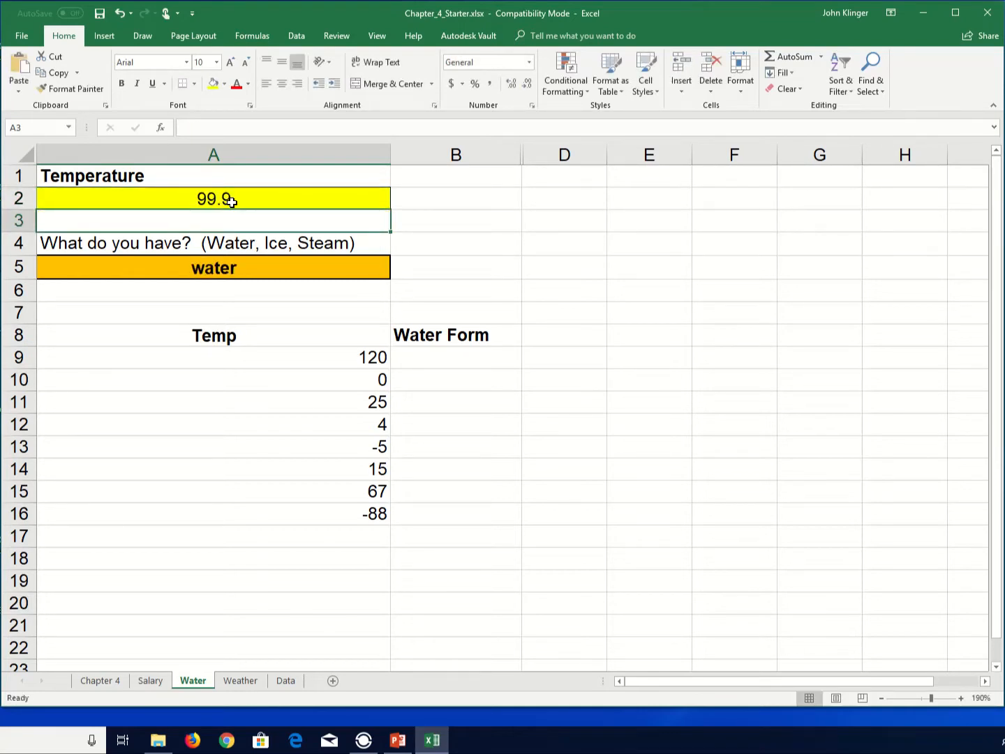
- Review the nested IF formula in A5 against the temperature in A2
{"action": "key", "text": "Up"}
{"action": "key", "text": "Up"}
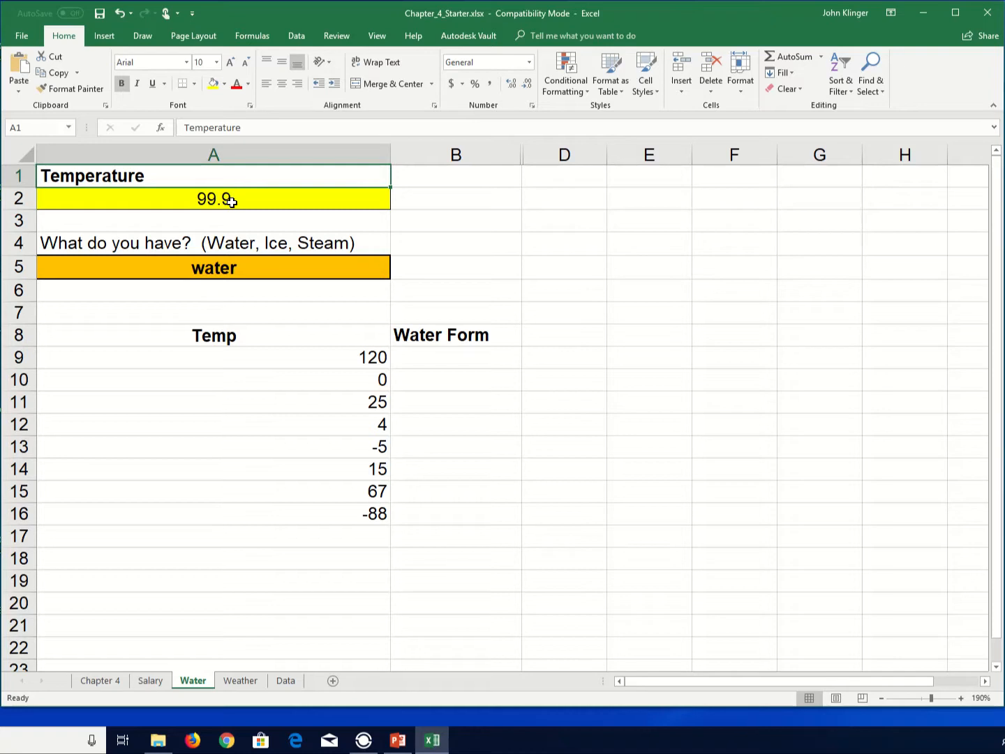
{"action": "left_click", "coordinate": [231, 201]}
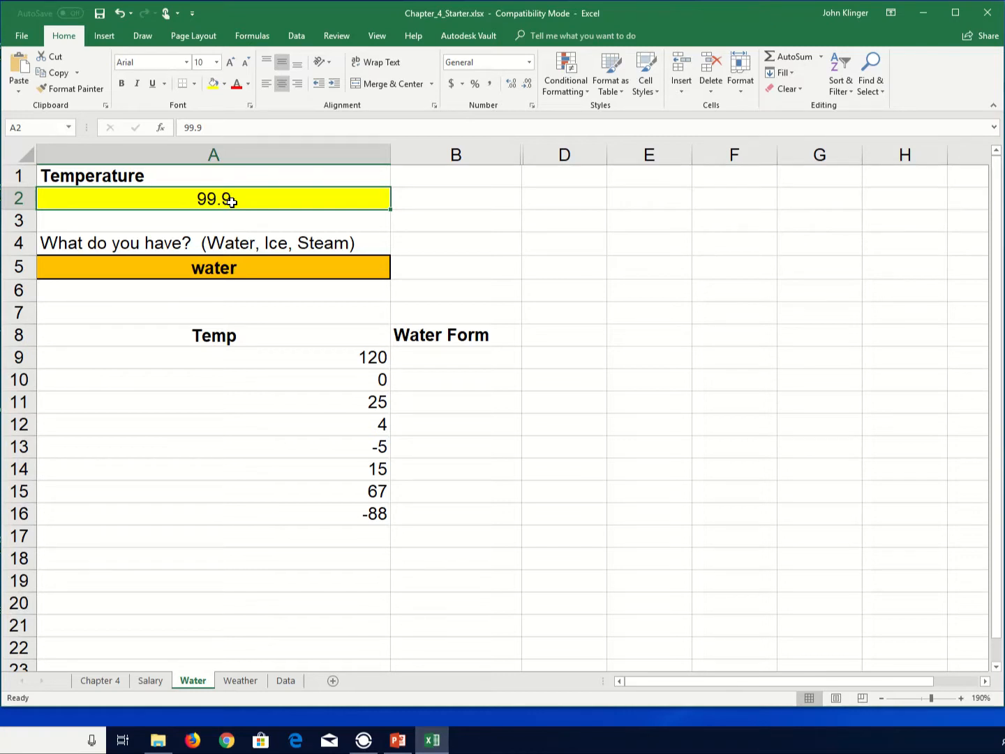
{"action": "key", "text": "Down"}
{"action": "key", "text": "Down"}
{"action": "key", "text": "Down"}
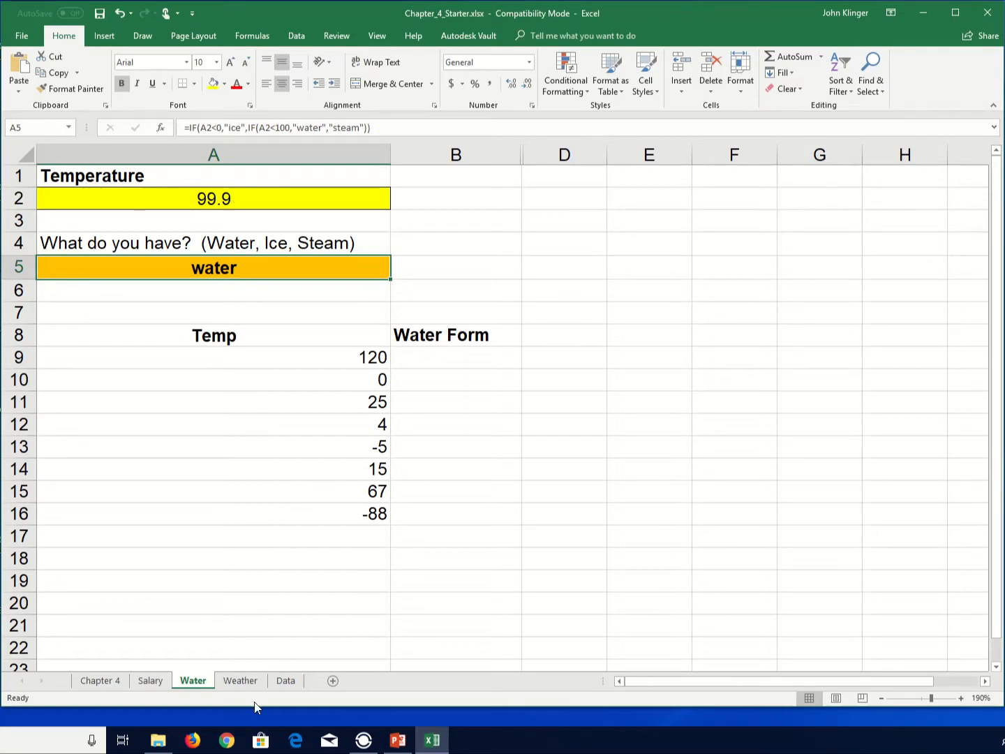
- On the Weather sheet, enter the label Weater in A2 and fill B2 with yellow
{"action": "left_click", "coordinate": [244, 684]}
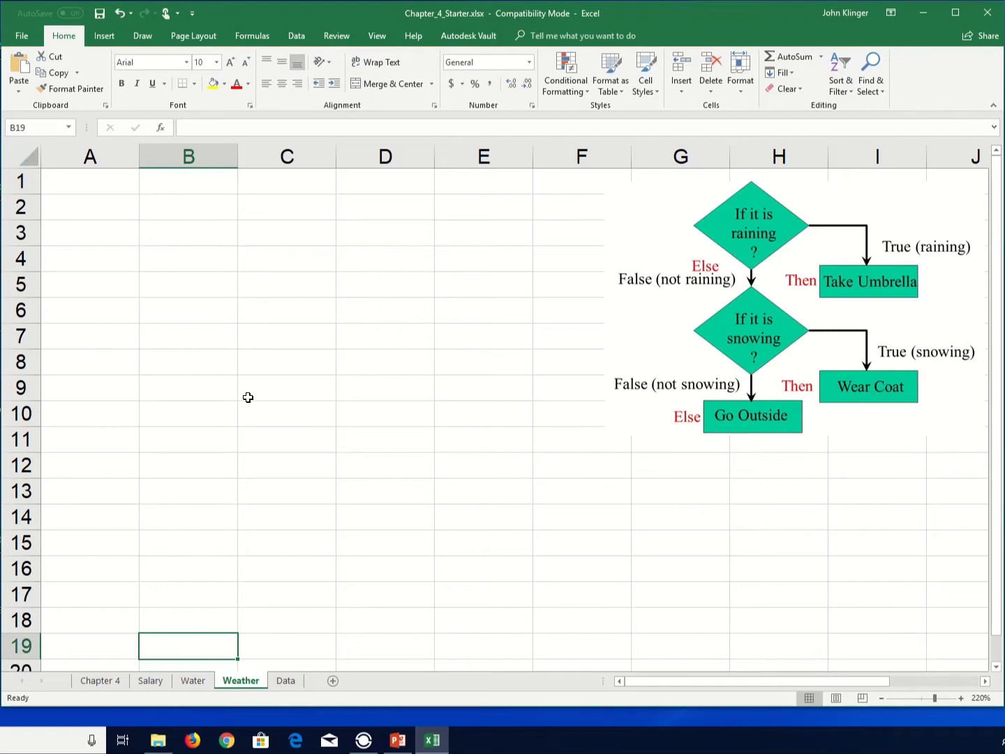
{"action": "left_click", "coordinate": [98, 206]}
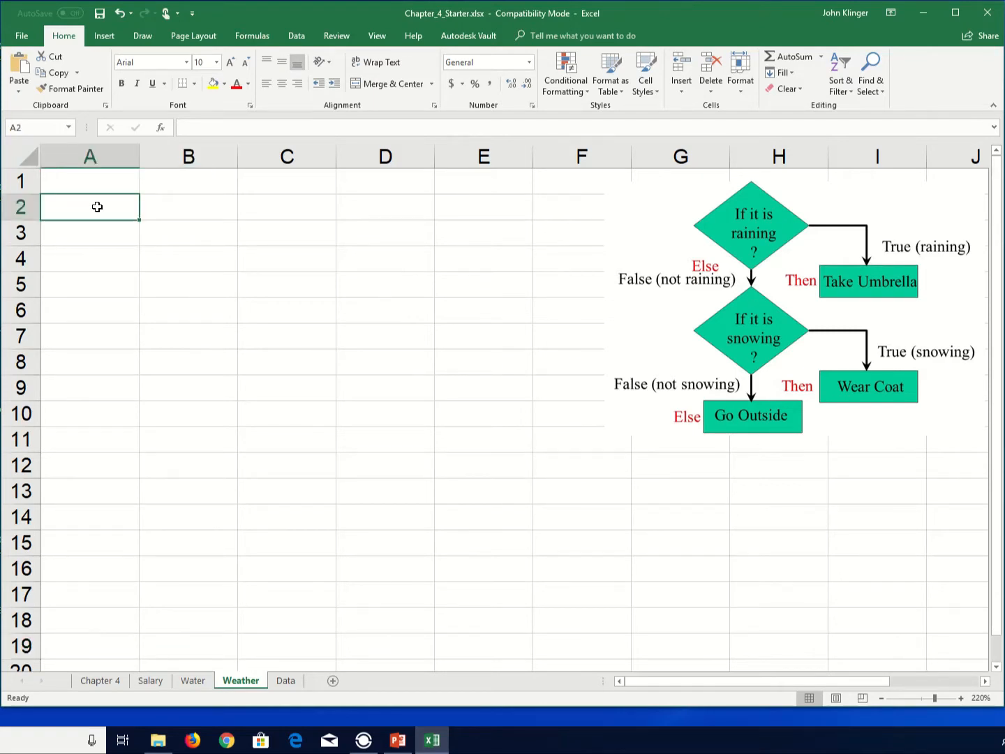
{"action": "type", "text": "Weater"}
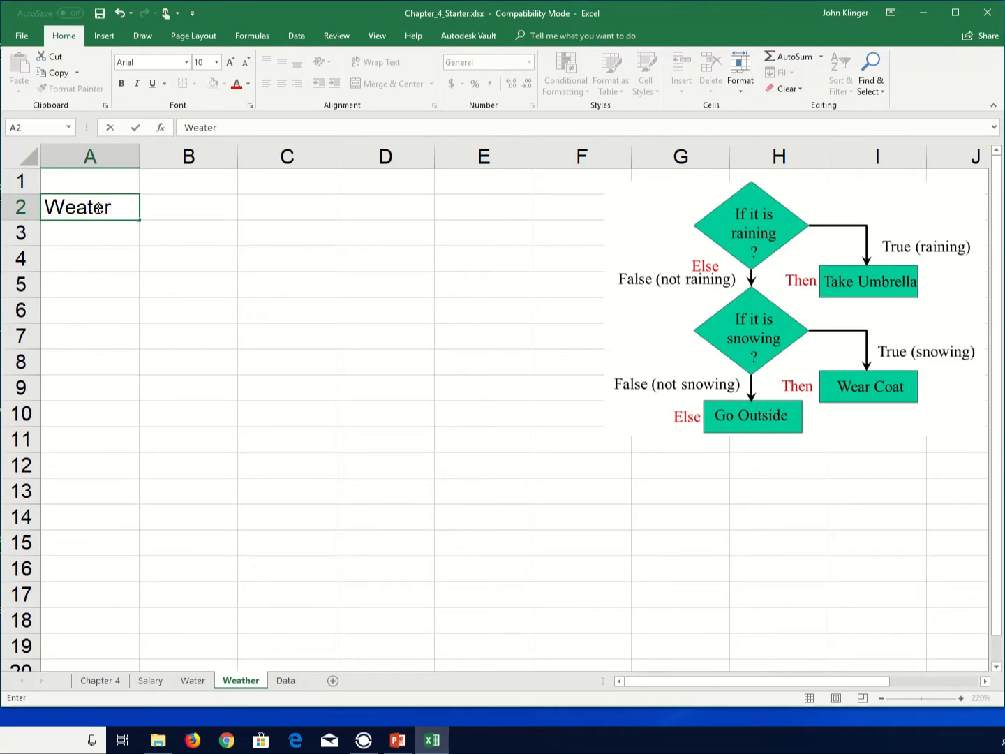
{"action": "key", "text": "Tab"}
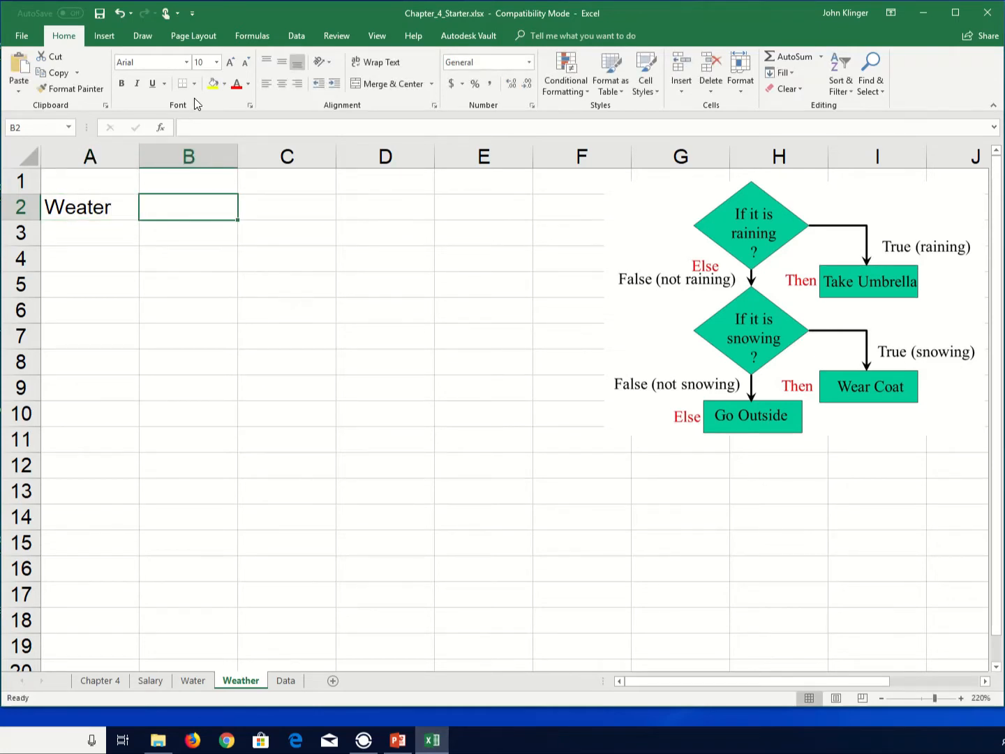
{"action": "left_click", "coordinate": [212, 83]}
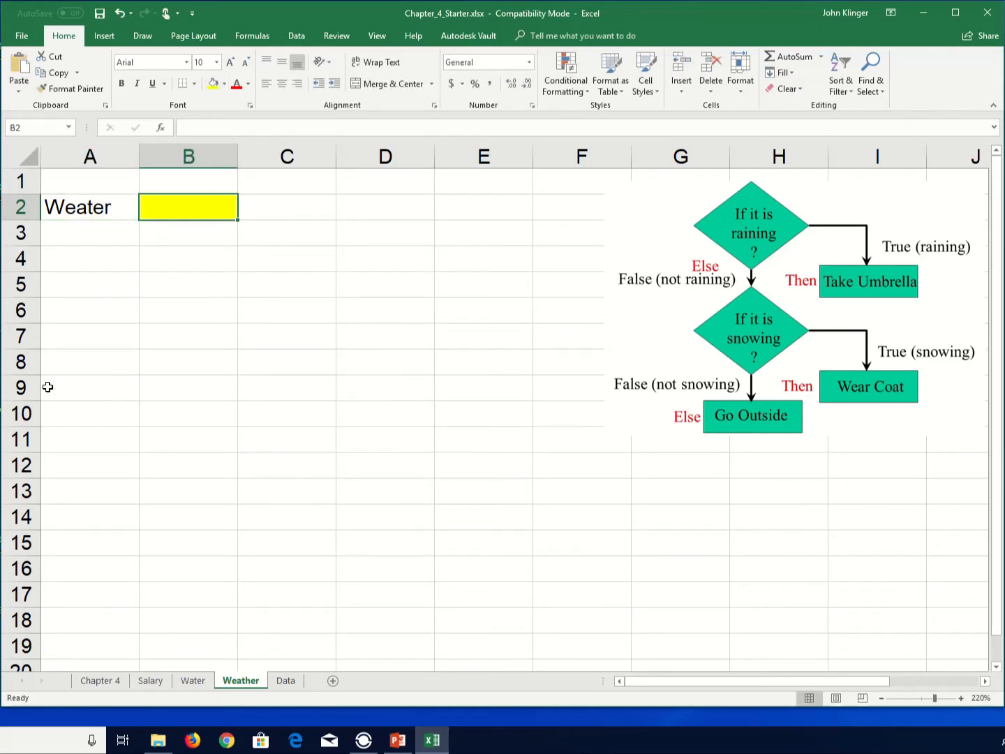
- Enter the label You should in A4 and autofit the width of column A
{"action": "left_click", "coordinate": [70, 260]}
{"action": "type", "text": "You should"}
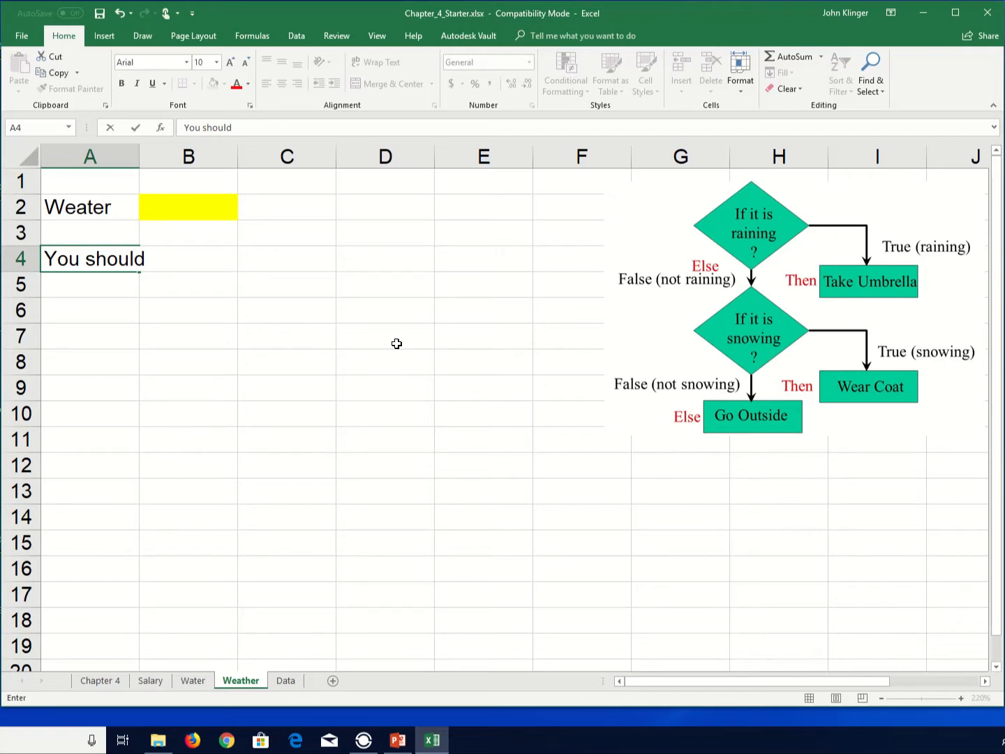
{"action": "key", "text": "Return"}
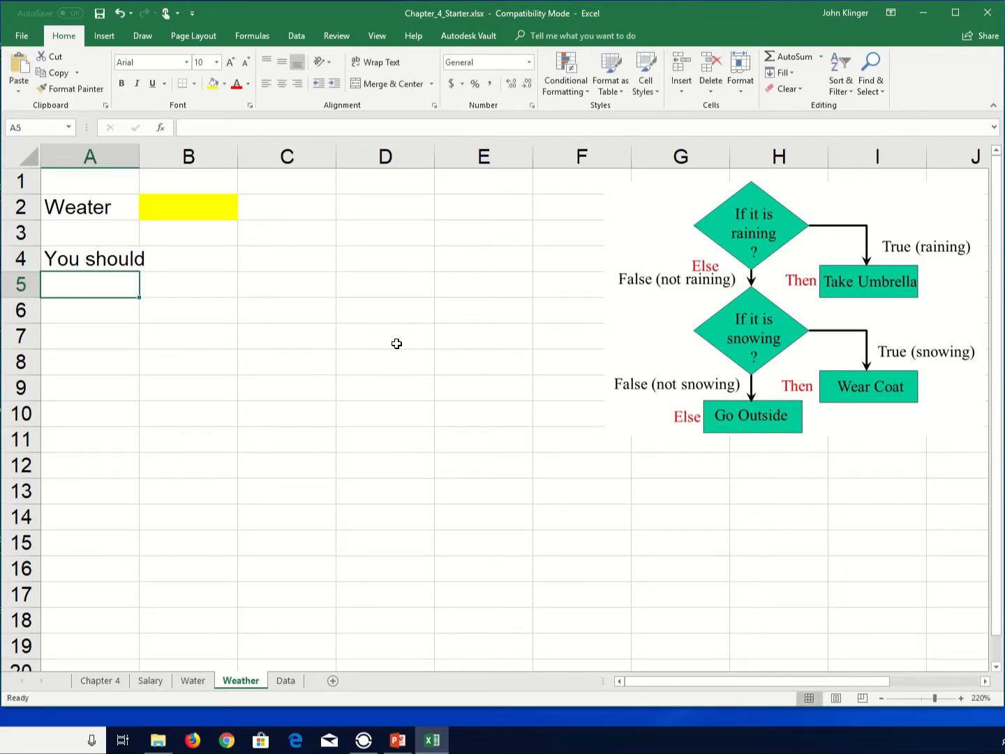
{"action": "double_click", "coordinate": [138, 161]}
- In B4, enter the formula =if(B2="rain","Take an Umbrella","test")
{"action": "left_click", "coordinate": [171, 270]}
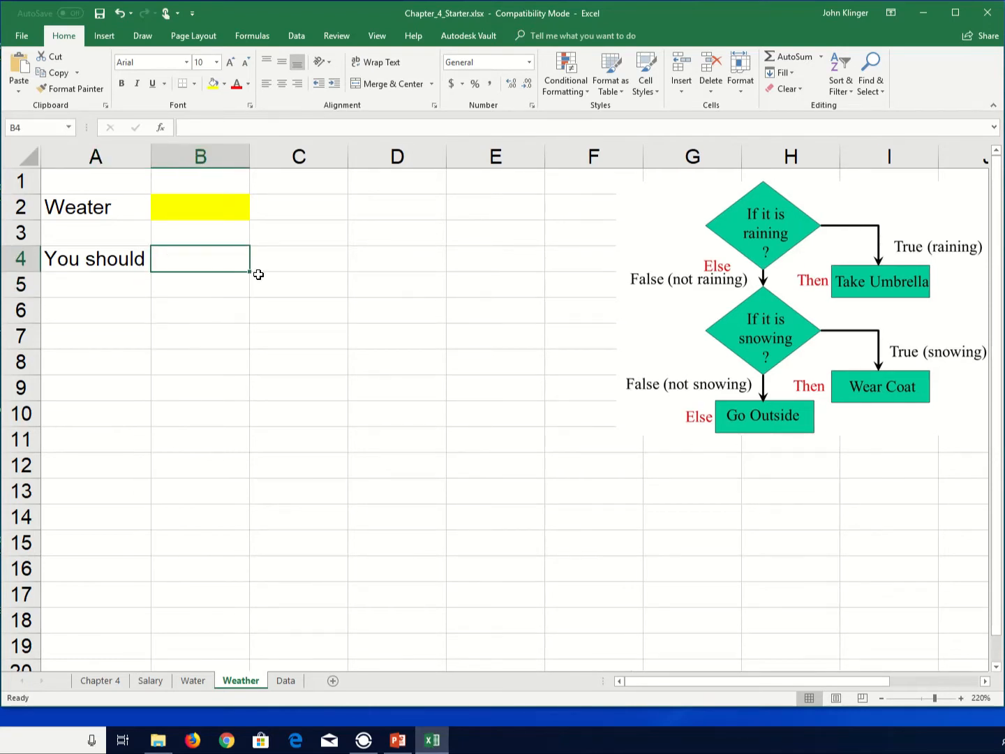
{"action": "type", "text": "="}
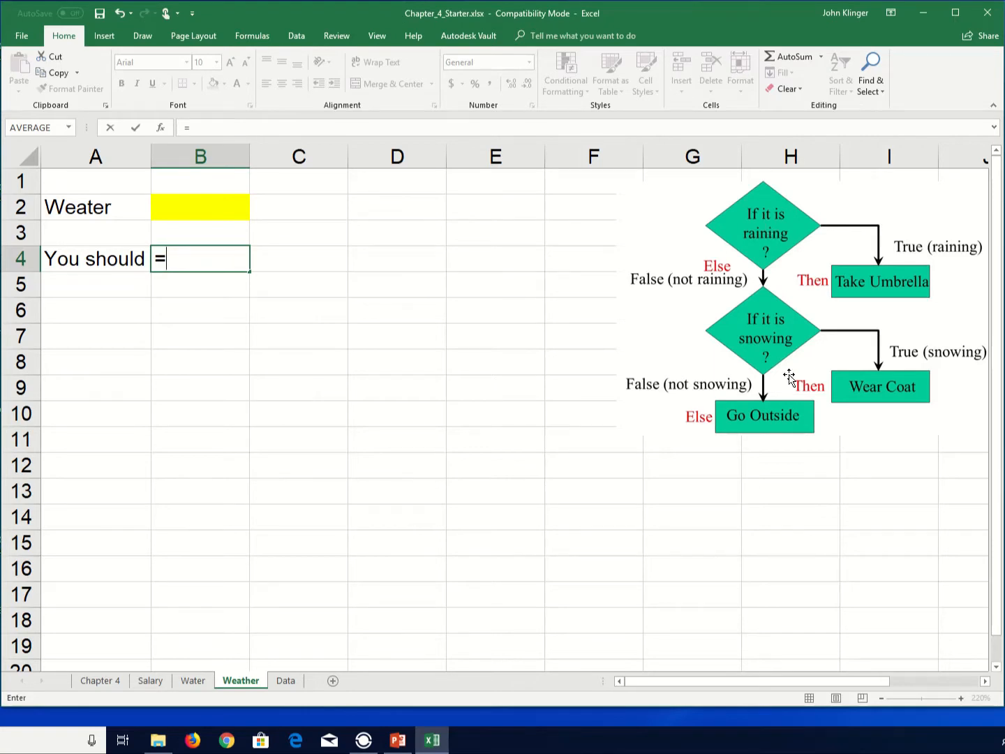
{"action": "type", "text": "if("}
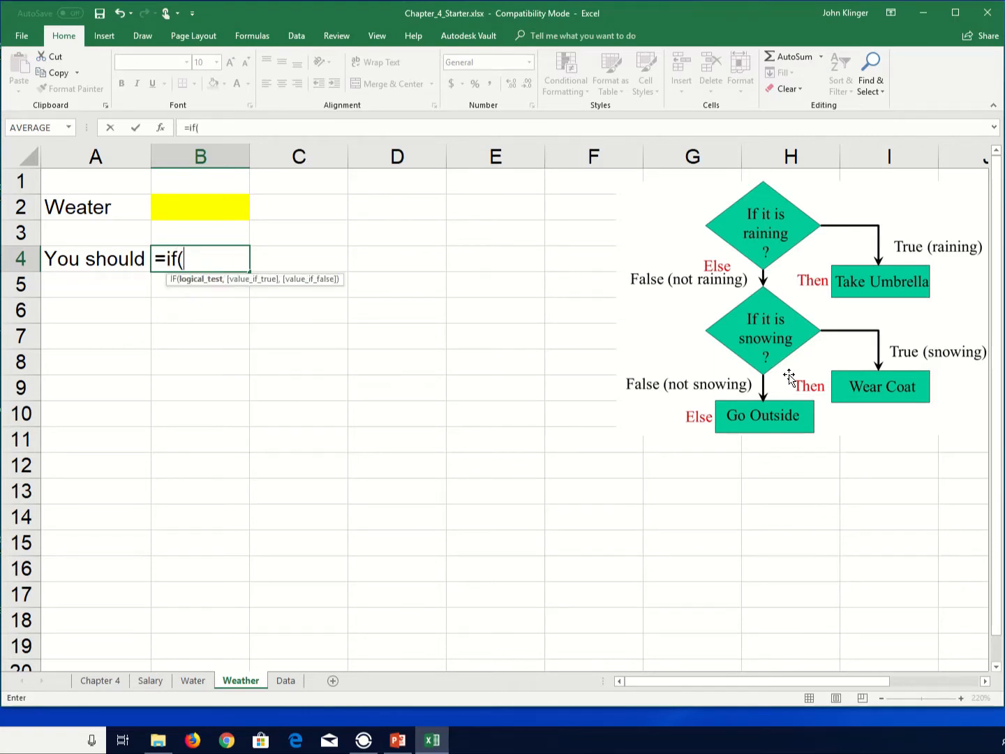
{"action": "left_click", "coordinate": [189, 214]}
{"action": "type", "text": "=\"rai"}
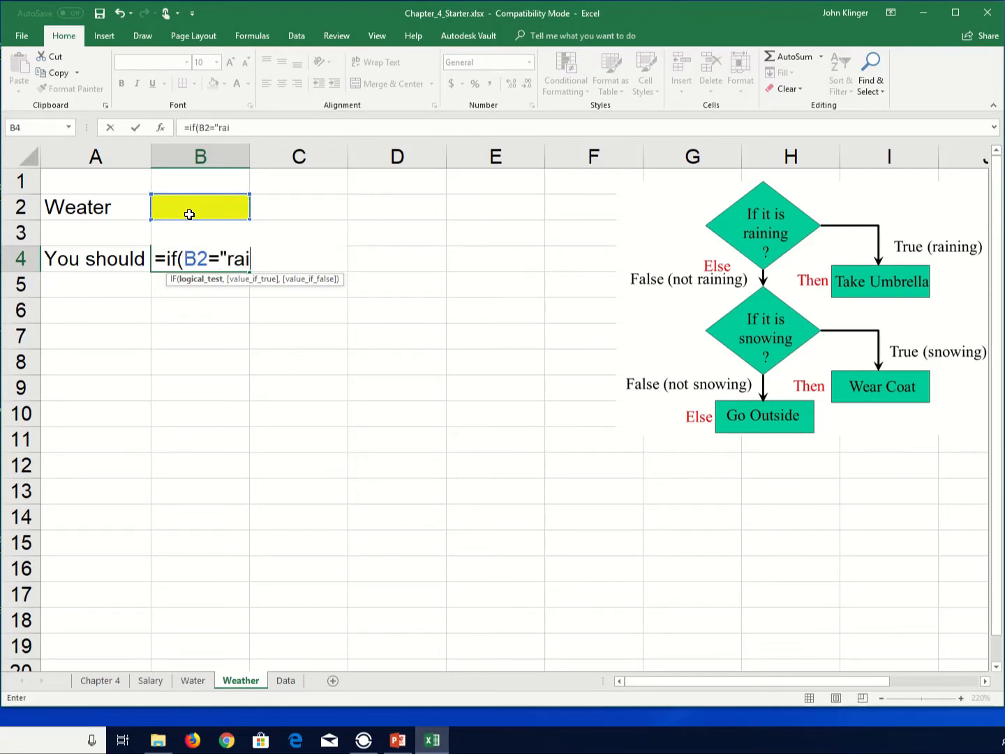
{"action": "type", "text": "n\","}
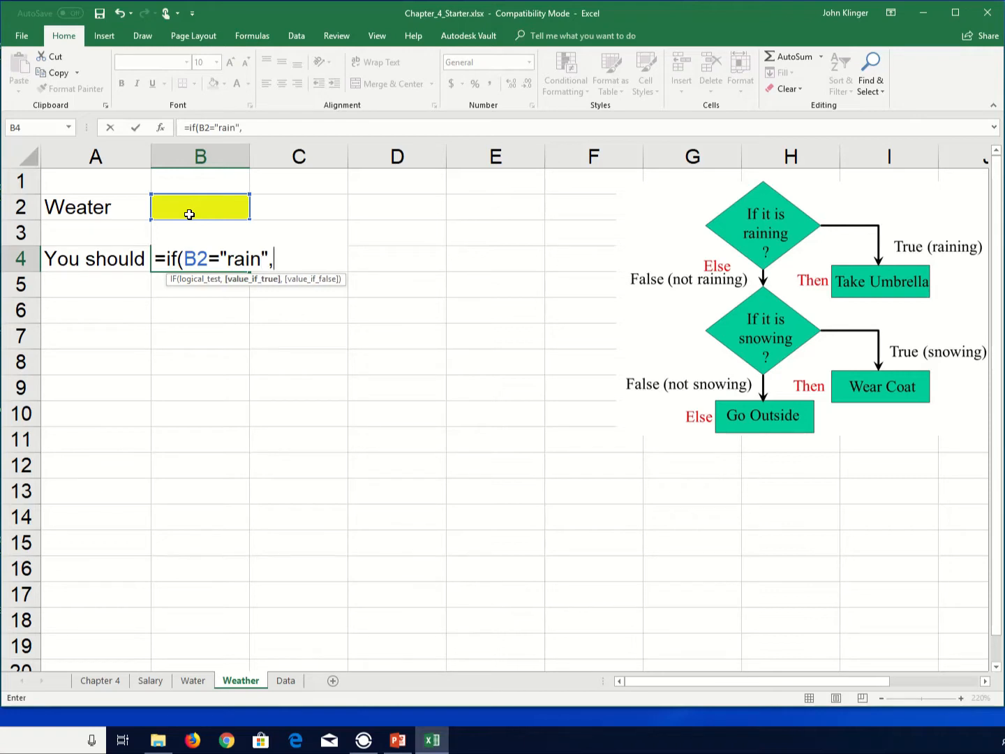
{"action": "type", "text": "\"Take an "}
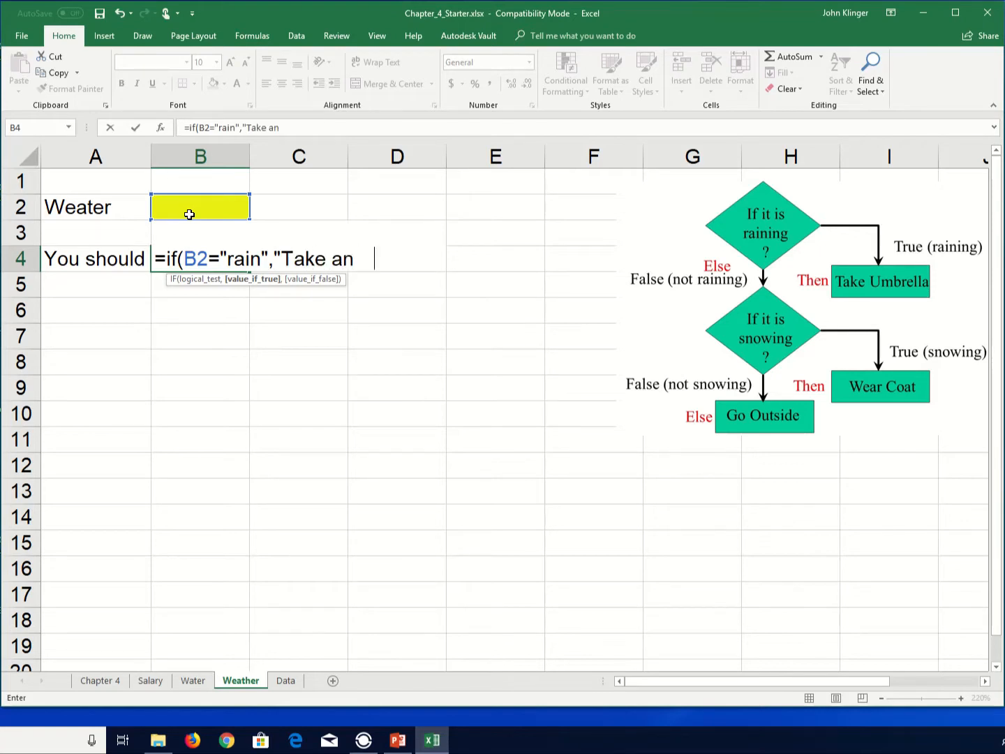
{"action": "type", "text": "Umbrell"}
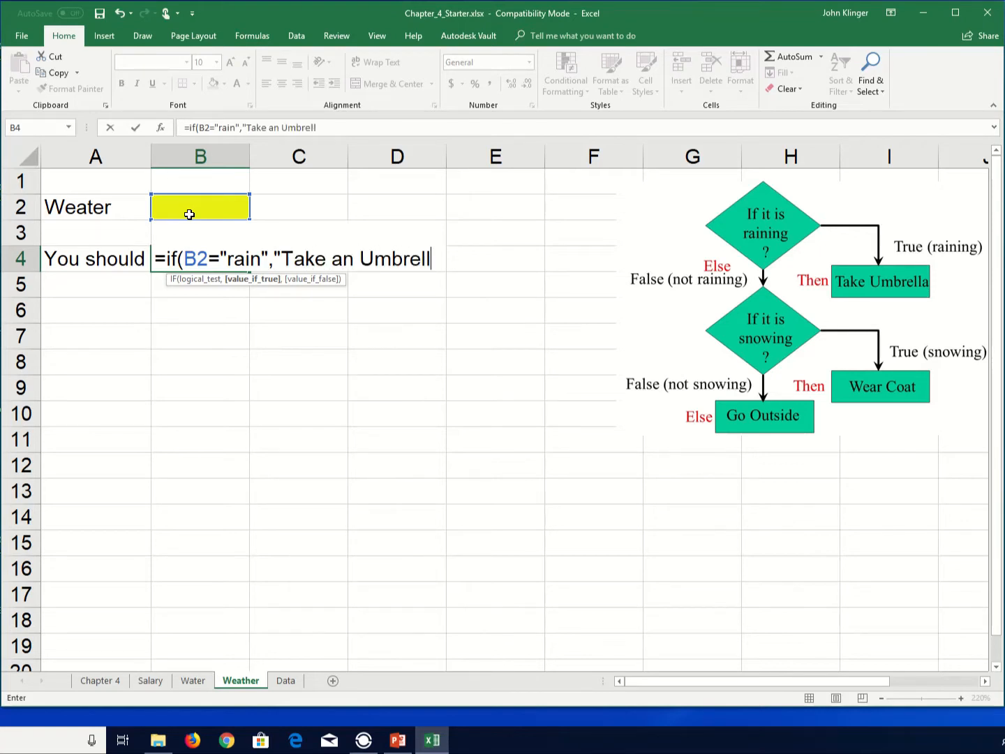
{"action": "type", "text": "a\","}
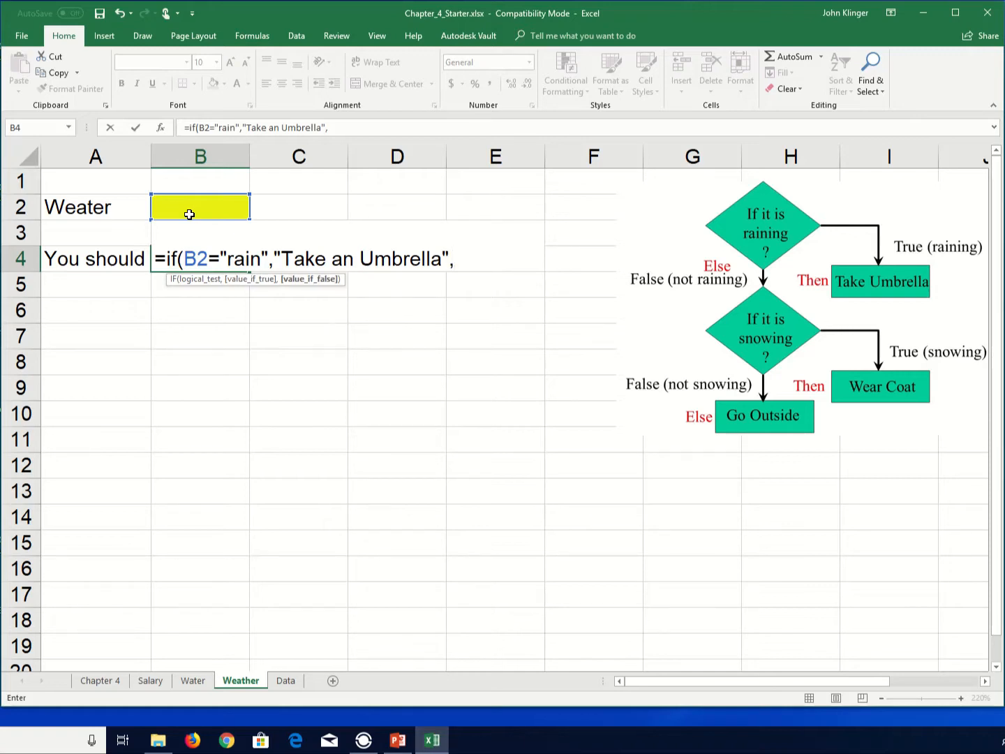
{"action": "type", "text": "\"test\")"}
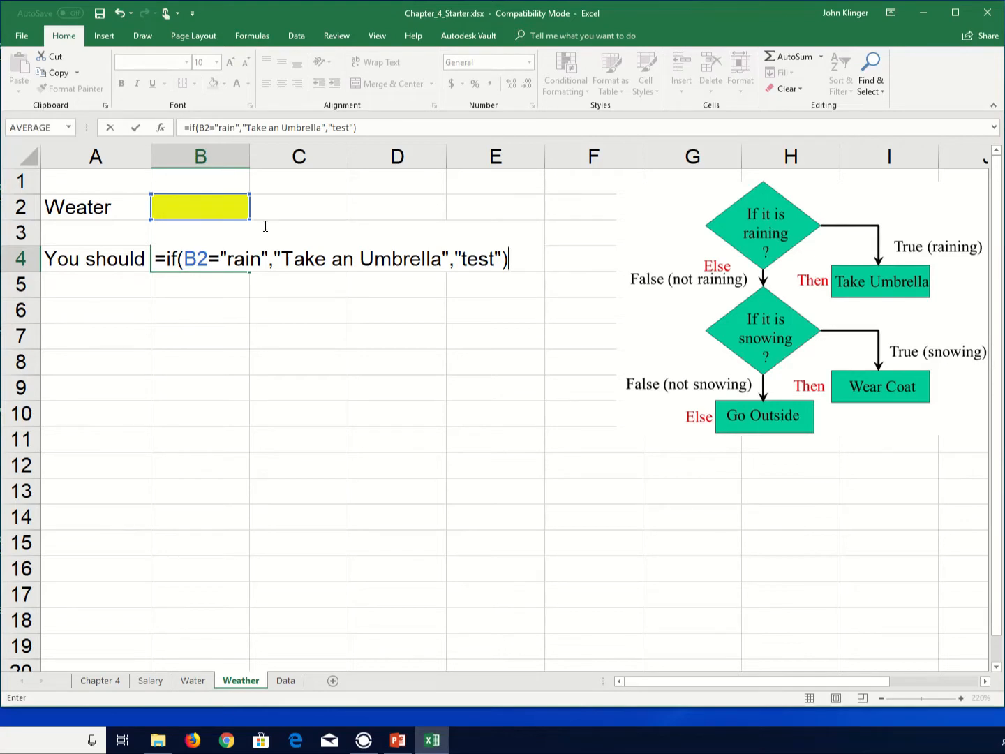
{"action": "key", "text": "Return"}
- Enter rain in the yellow weather cell B2
{"action": "key", "text": "Up"}
{"action": "key", "text": "Up"}
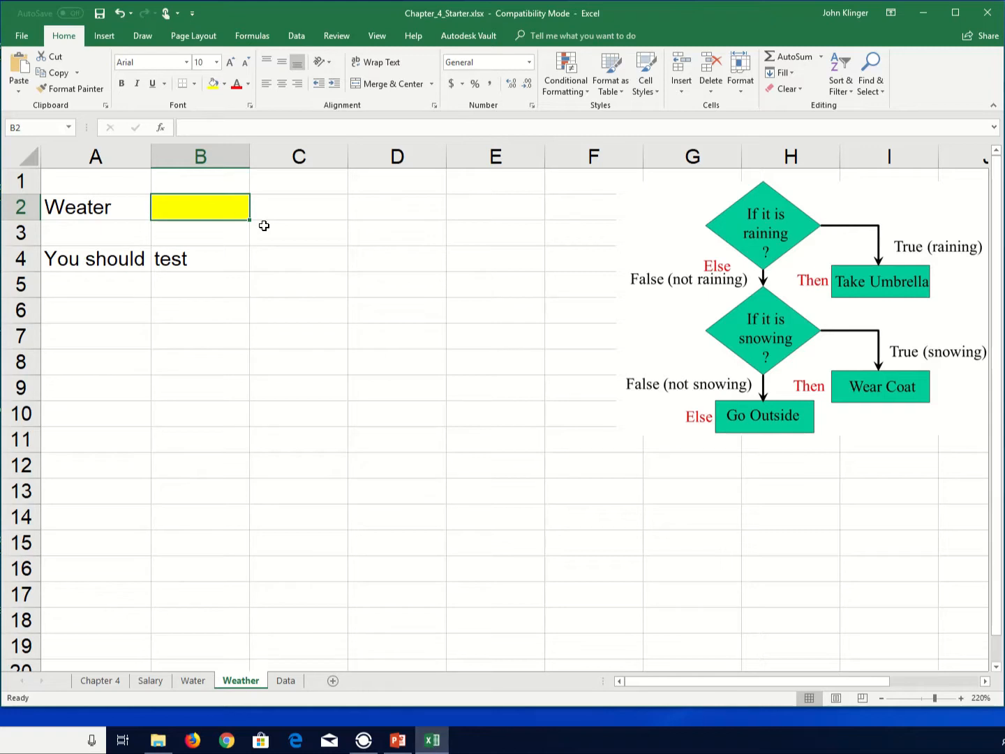
{"action": "type", "text": "rain"}
{"action": "key", "text": "Return"}
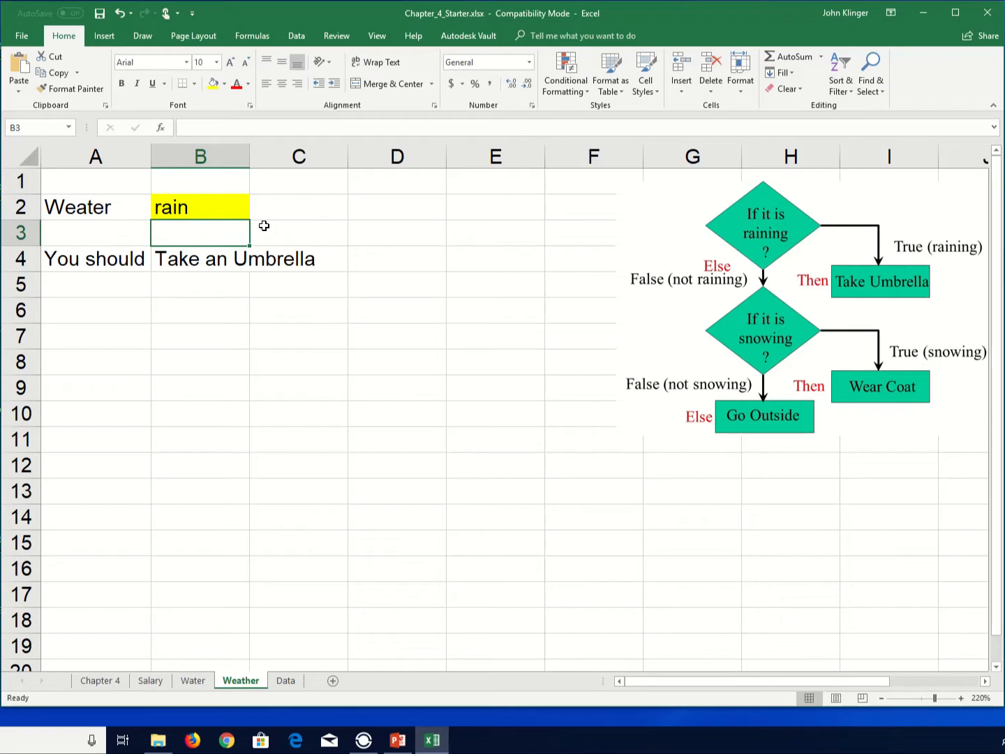
- Test the formula by entering tr in B2, then re-enter rain and select B4
{"action": "key", "text": "Up"}
{"action": "type", "text": "tr"}
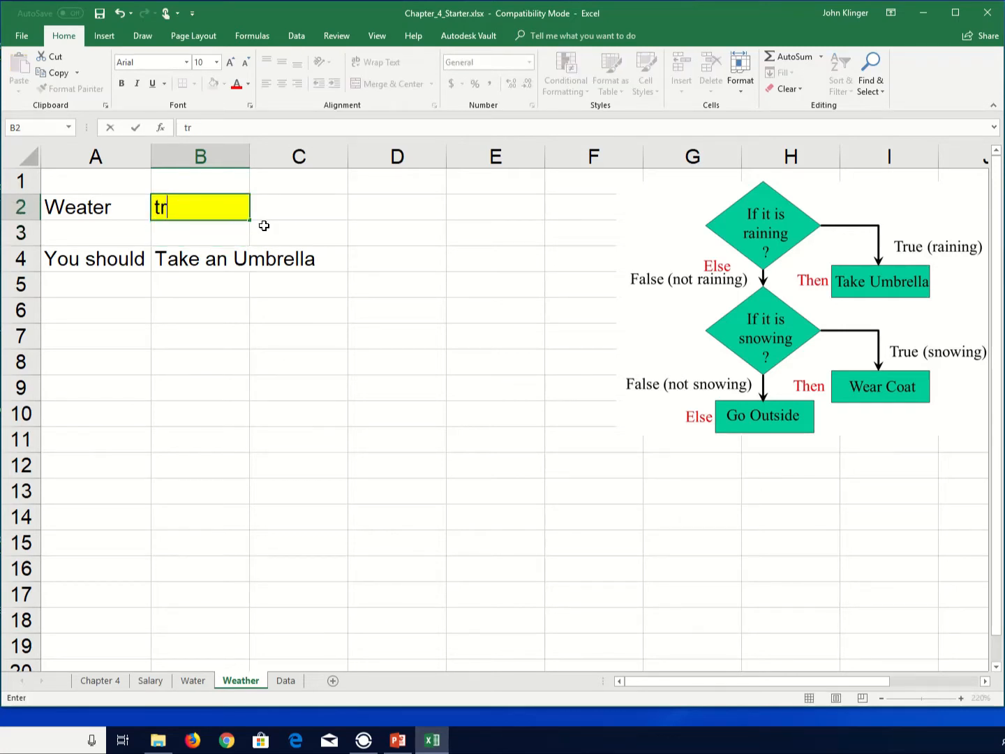
{"action": "key", "text": "Return"}
{"action": "key", "text": "Up"}
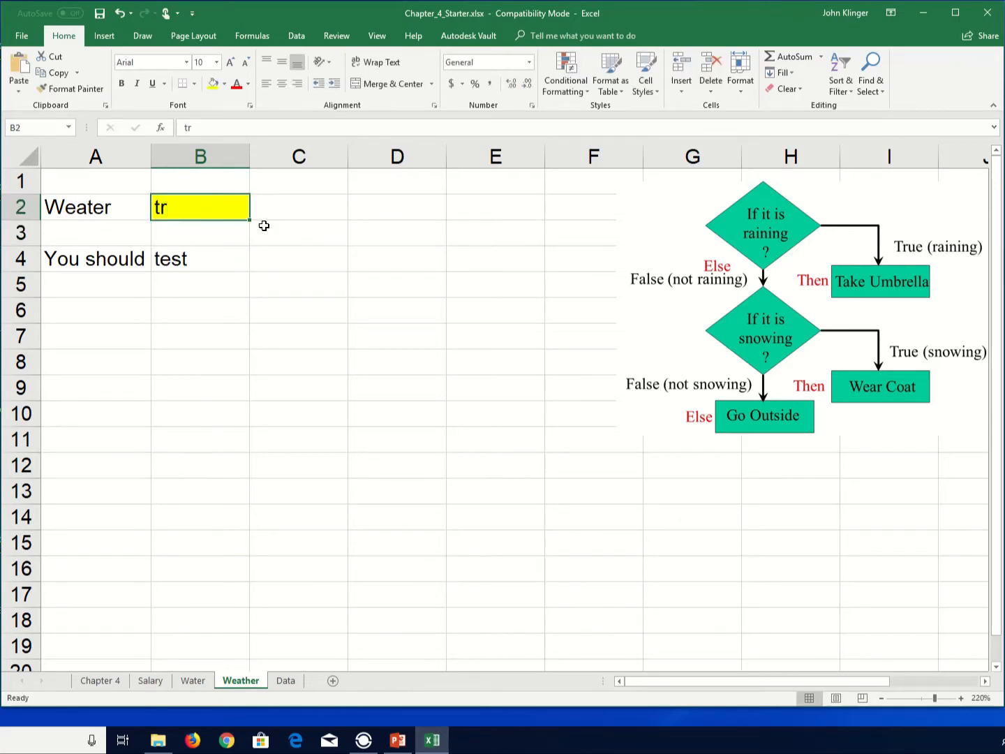
{"action": "type", "text": "rain"}
{"action": "key", "text": "Return"}
{"action": "key", "text": "Down"}
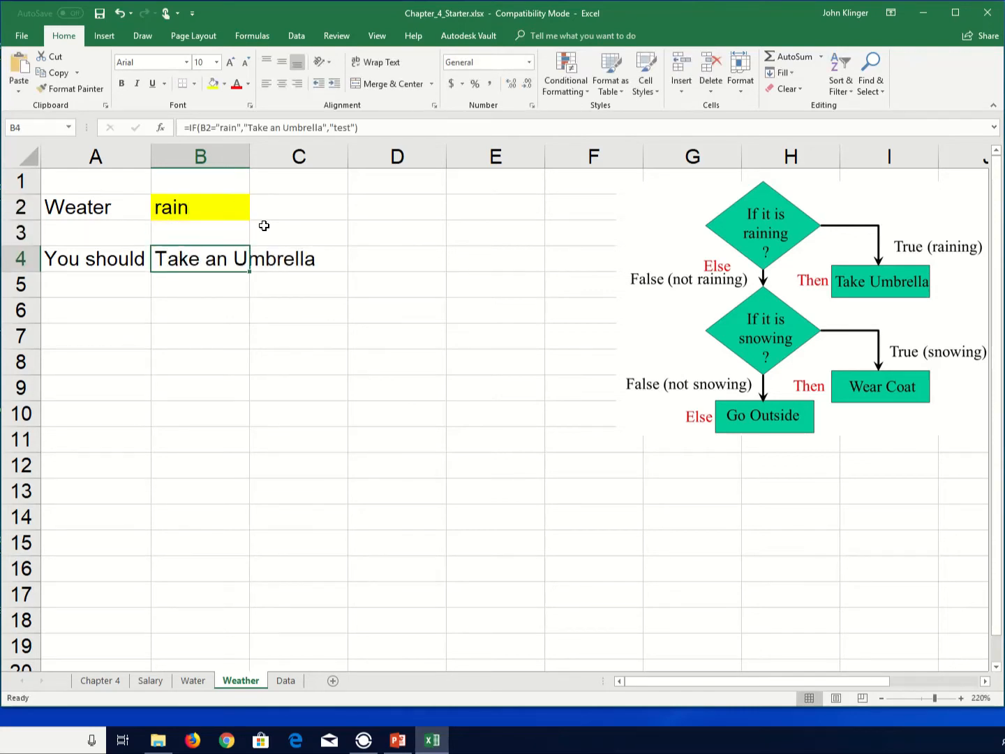
- Replace the "test" argument in B4 with a nested IF(B2="snow","Wear a coat!","Go Outside")
{"action": "key", "text": "F2"}
{"action": "key", "text": "Left"}
{"action": "key", "text": "Left"}
{"action": "key", "text": "shift+Left"}
{"action": "key", "text": "shift+Left"}
{"action": "key", "text": "shift+Left"}
{"action": "key", "text": "shift+Left"}
{"action": "key", "text": "shift+Left"}
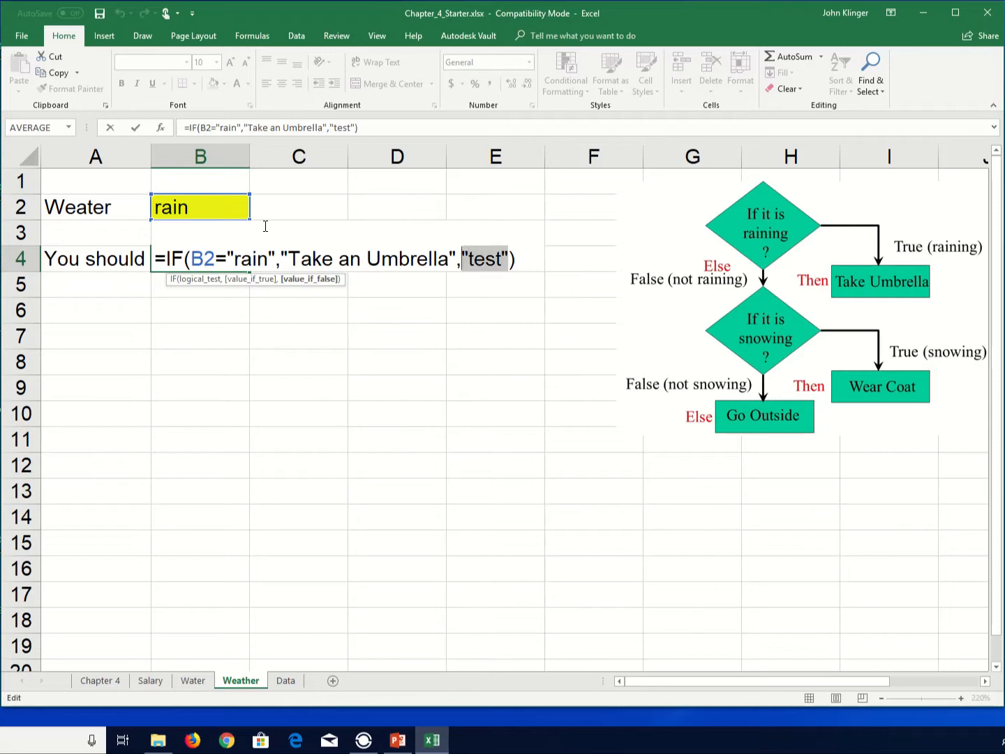
{"action": "type", "text": "if"}
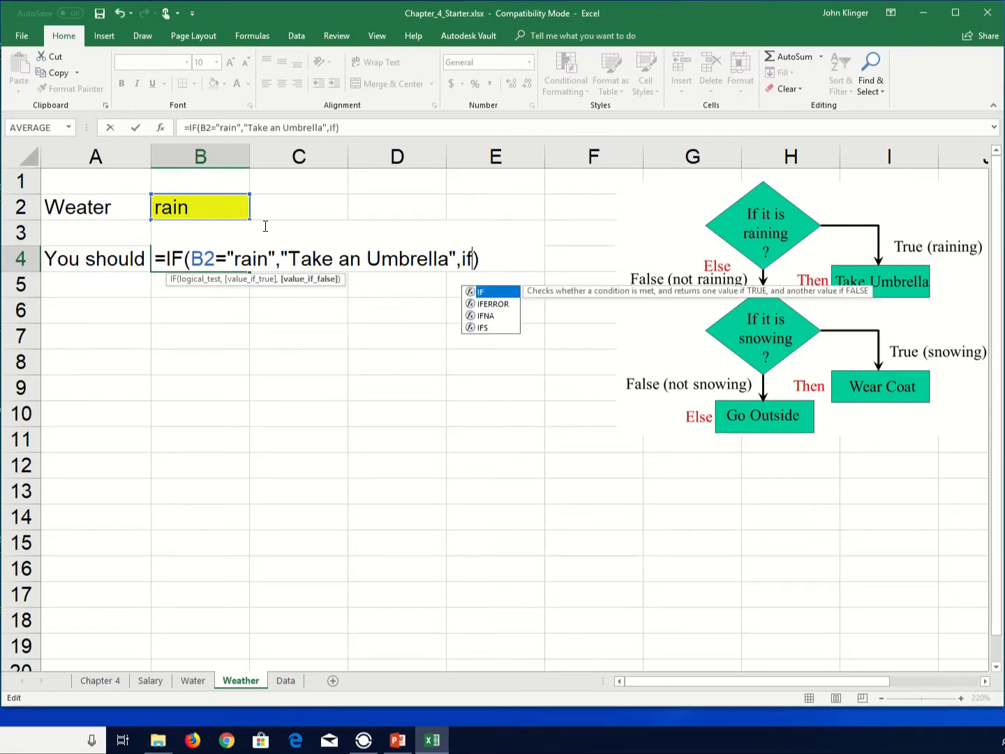
{"action": "type", "text": "("}
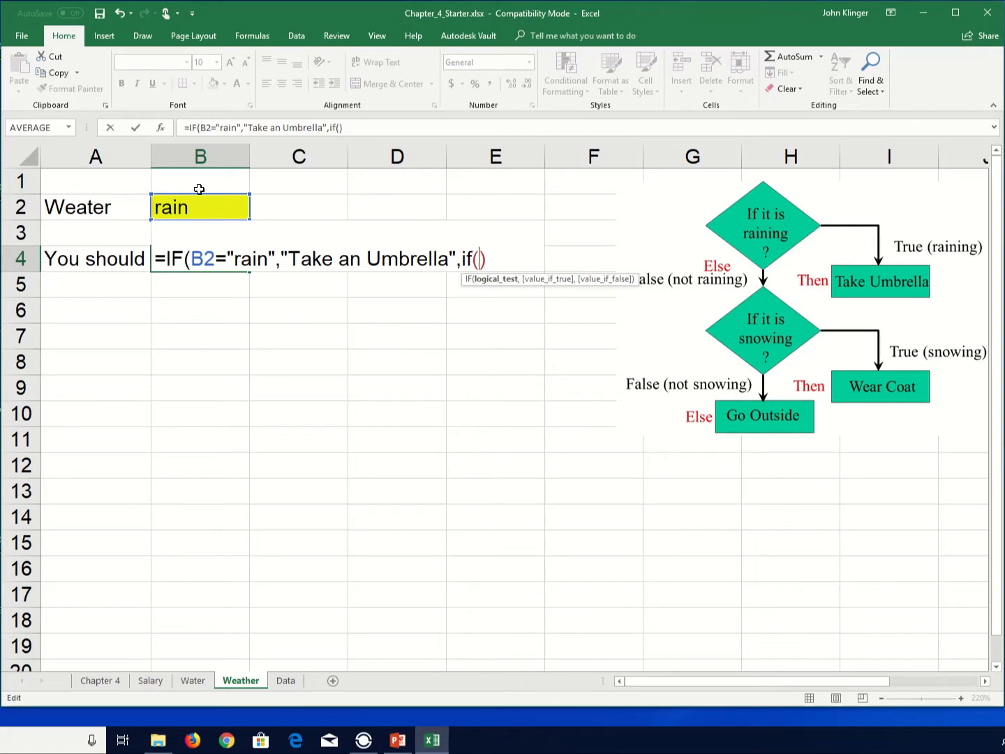
{"action": "left_click", "coordinate": [194, 210]}
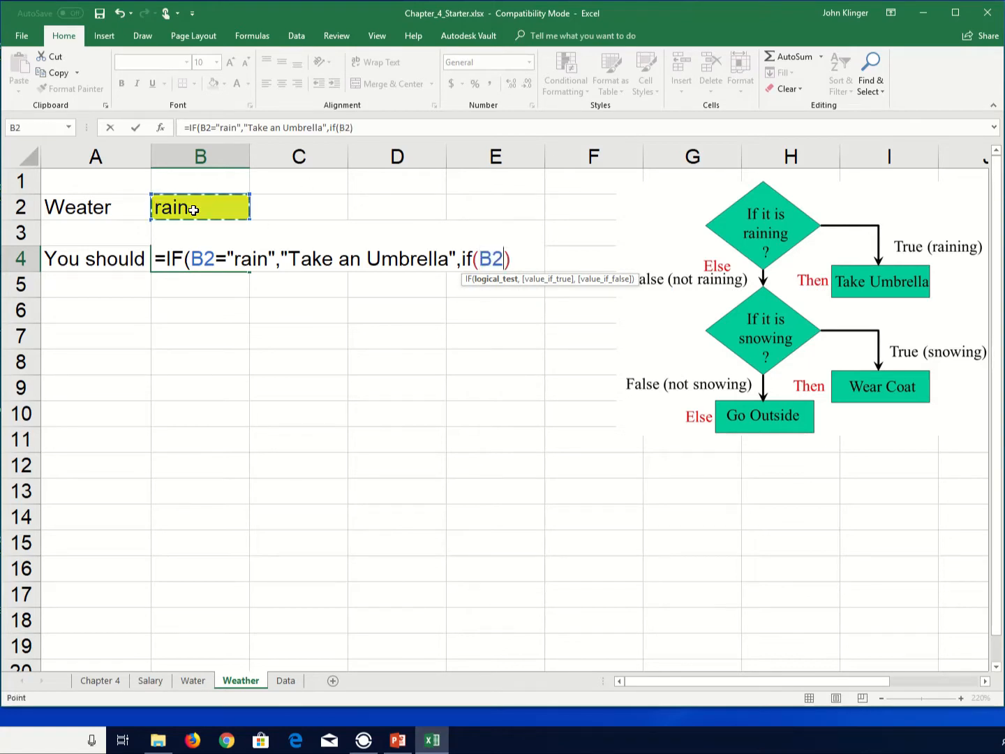
{"action": "type", "text": "="}
{"action": "type", "text": "\"s"}
{"action": "type", "text": "now\""}
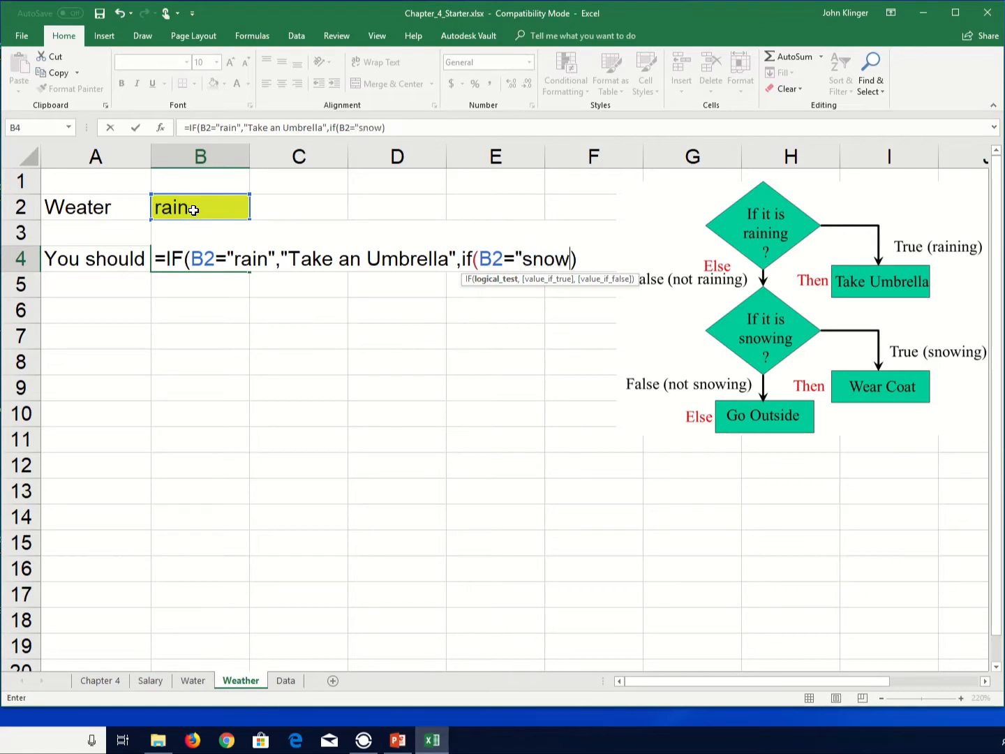
{"action": "type", "text": ","}
{"action": "type", "text": "\"Wear"}
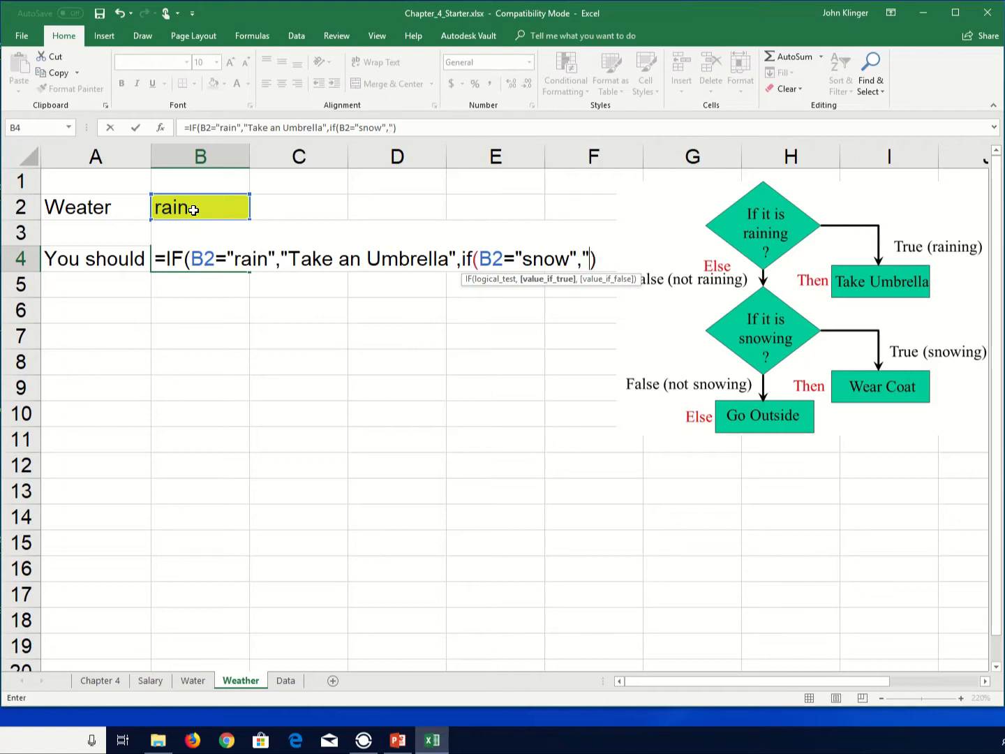
{"action": "type", "text": " a "}
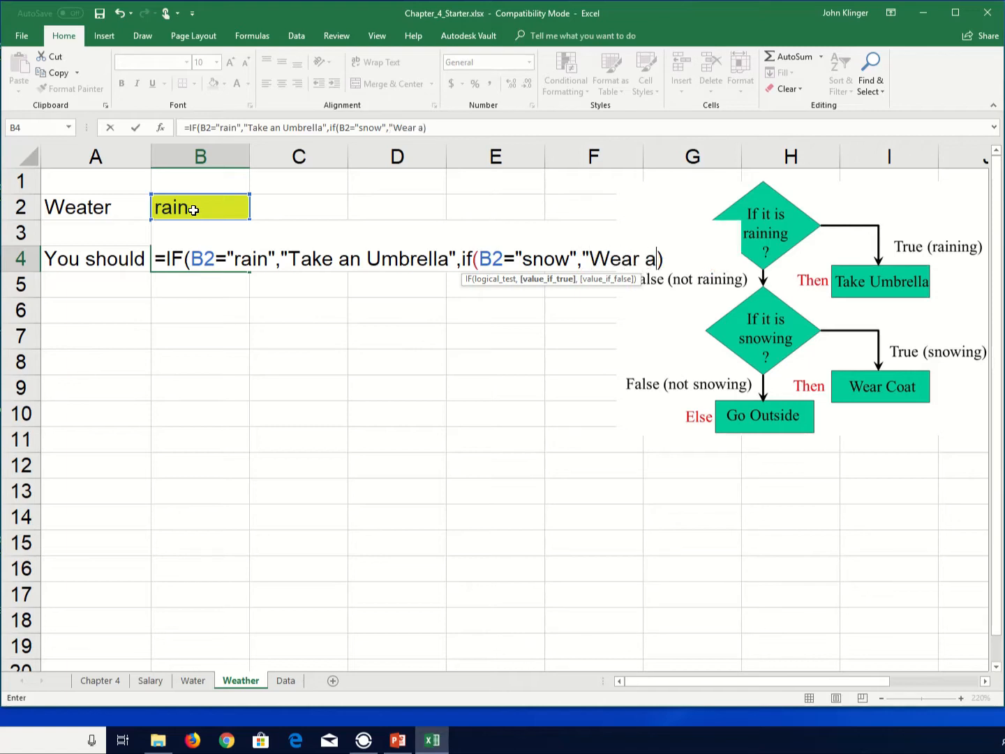
{"action": "type", "text": "coat!"}
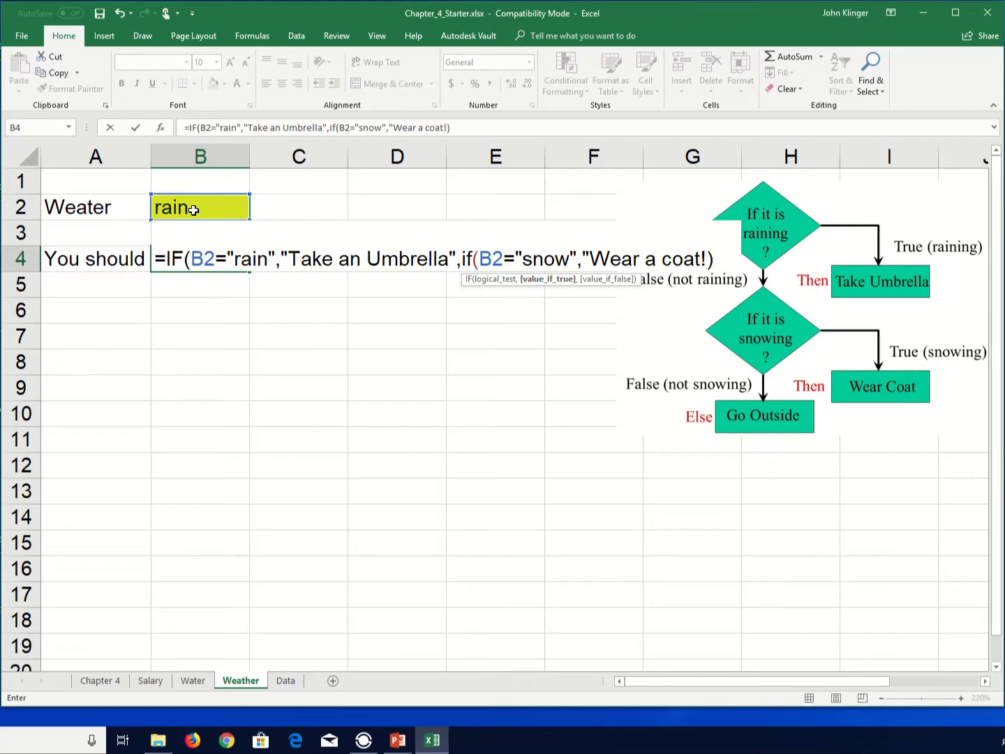
{"action": "type", "text": "\",\""}
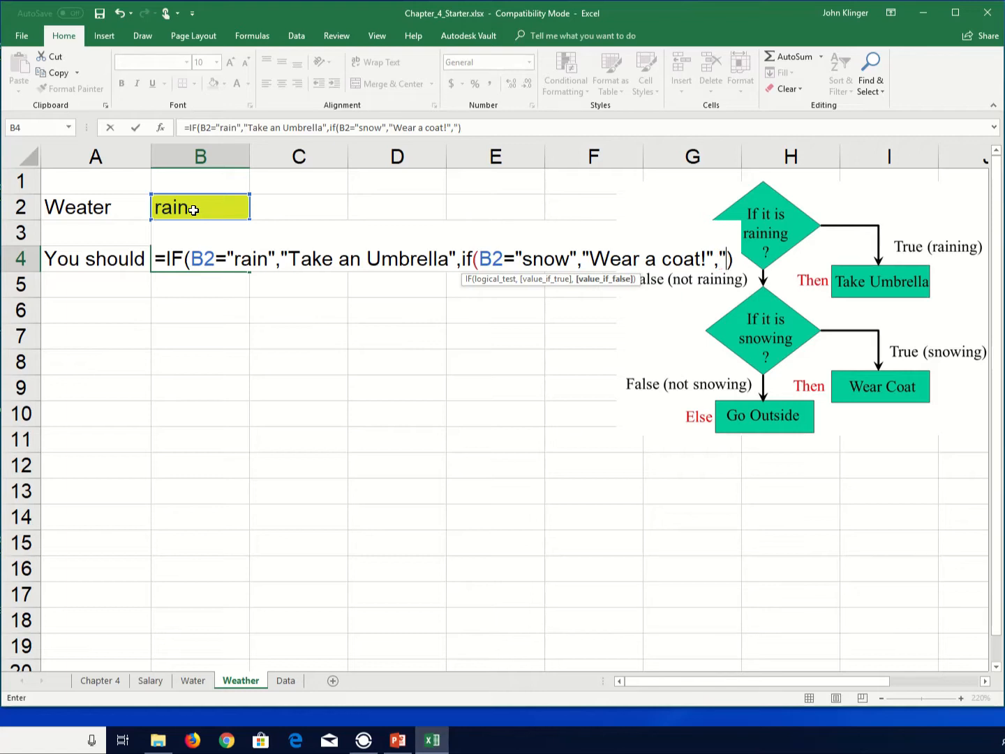
{"action": "type", "text": "Go Outside"}
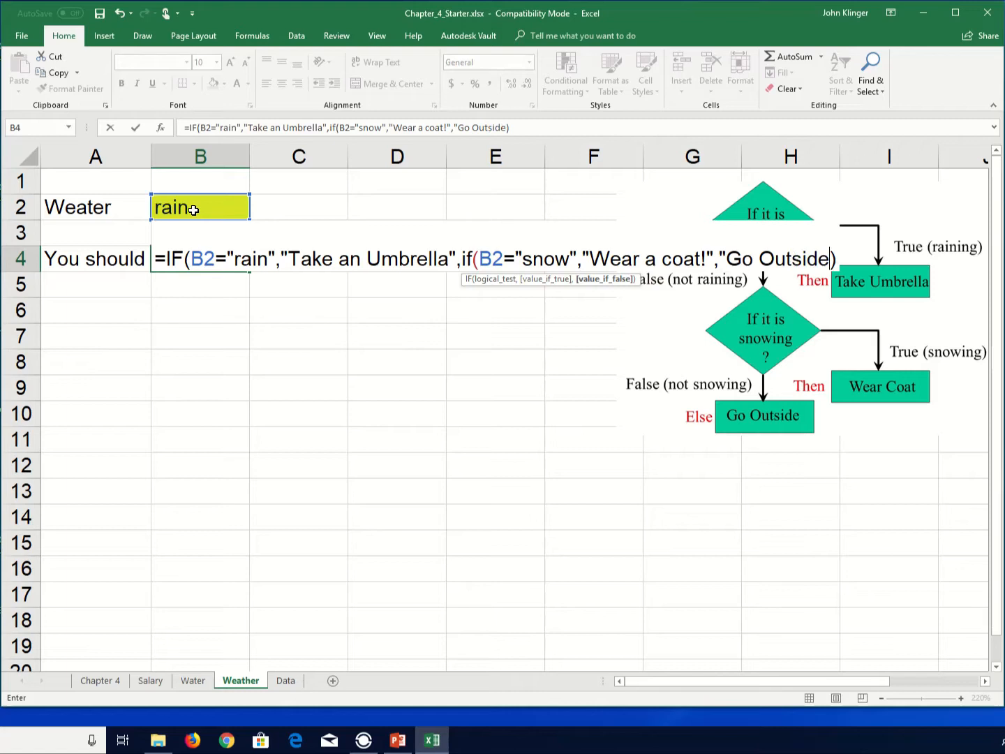
{"action": "type", "text": "\")"}
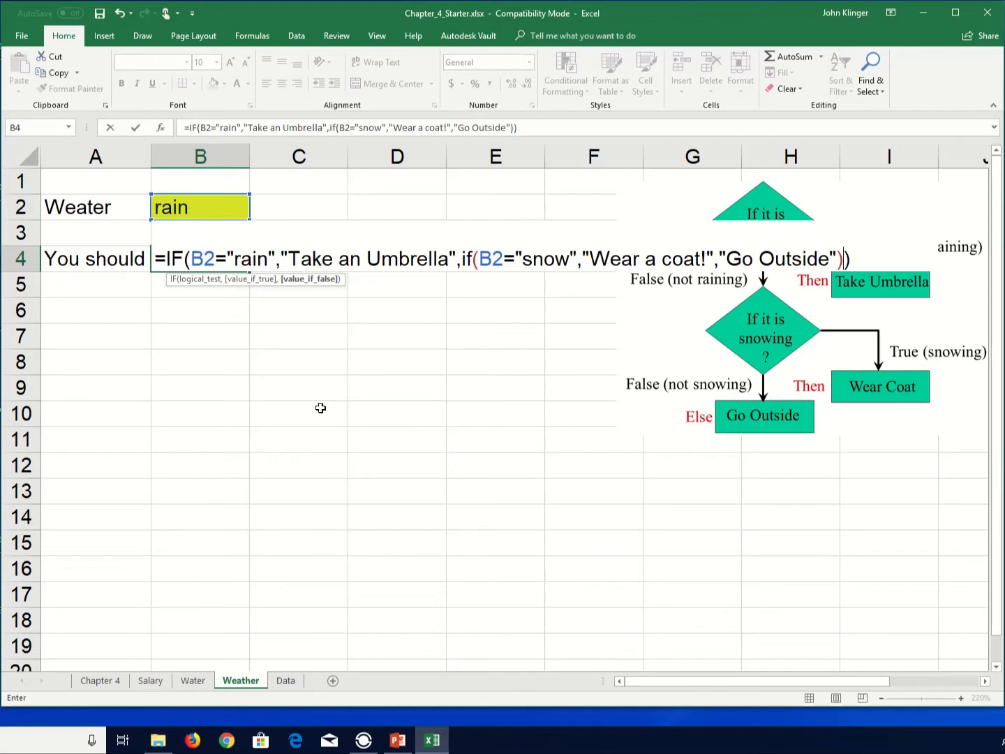
{"action": "key", "text": "Return"}
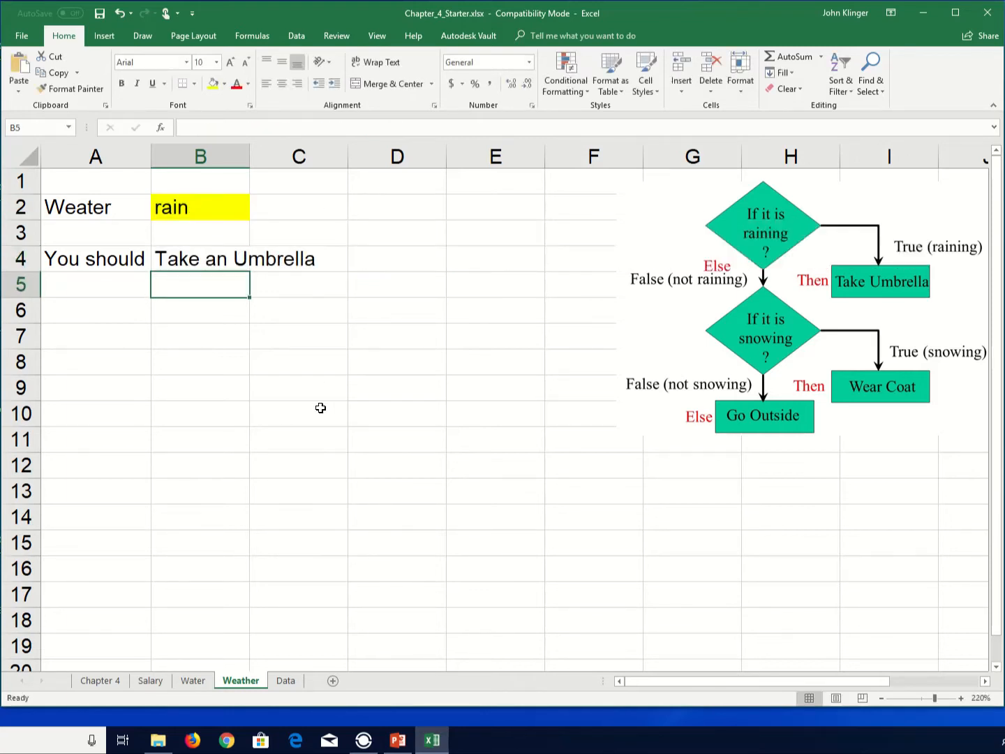
- Change the weather in B2 to snow
{"action": "left_click", "coordinate": [200, 205]}
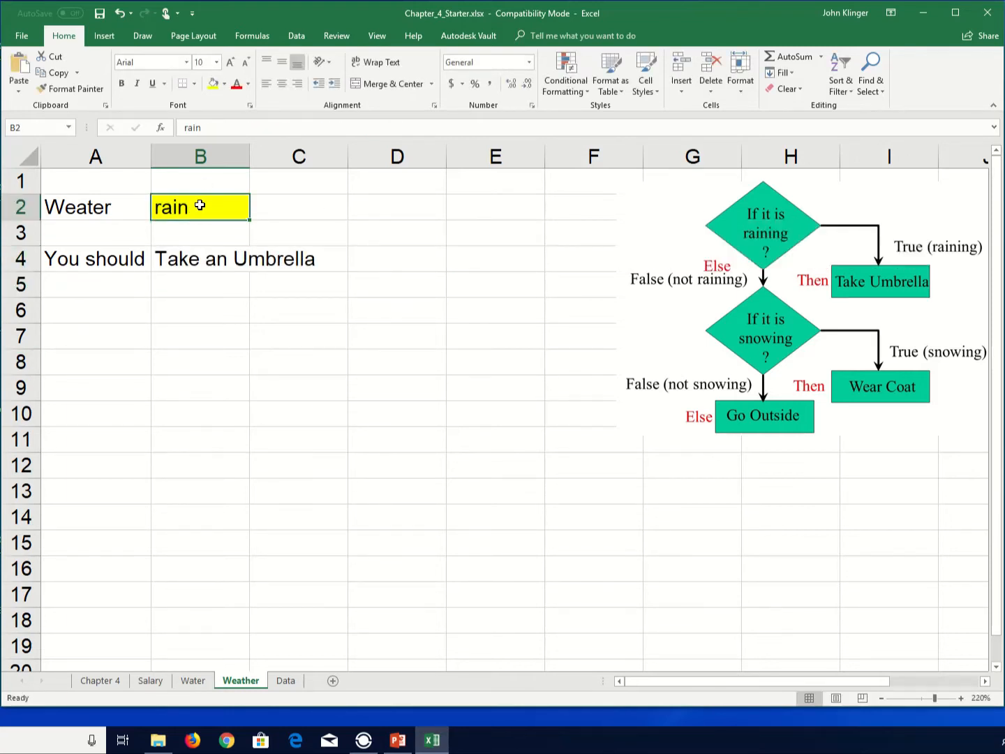
{"action": "type", "text": "snow"}
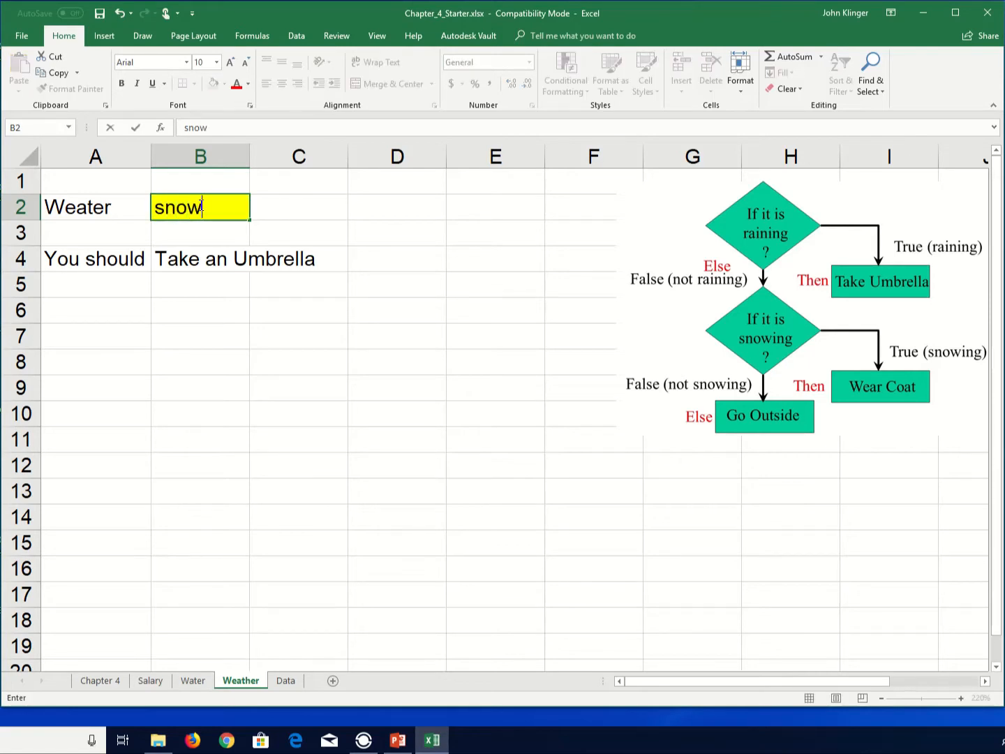
{"action": "key", "text": "Return"}
- Change the weather in B2 to asdf and select the result cell B4
{"action": "left_click", "coordinate": [200, 205]}
{"action": "type", "text": "asdf"}
{"action": "key", "text": "Return"}
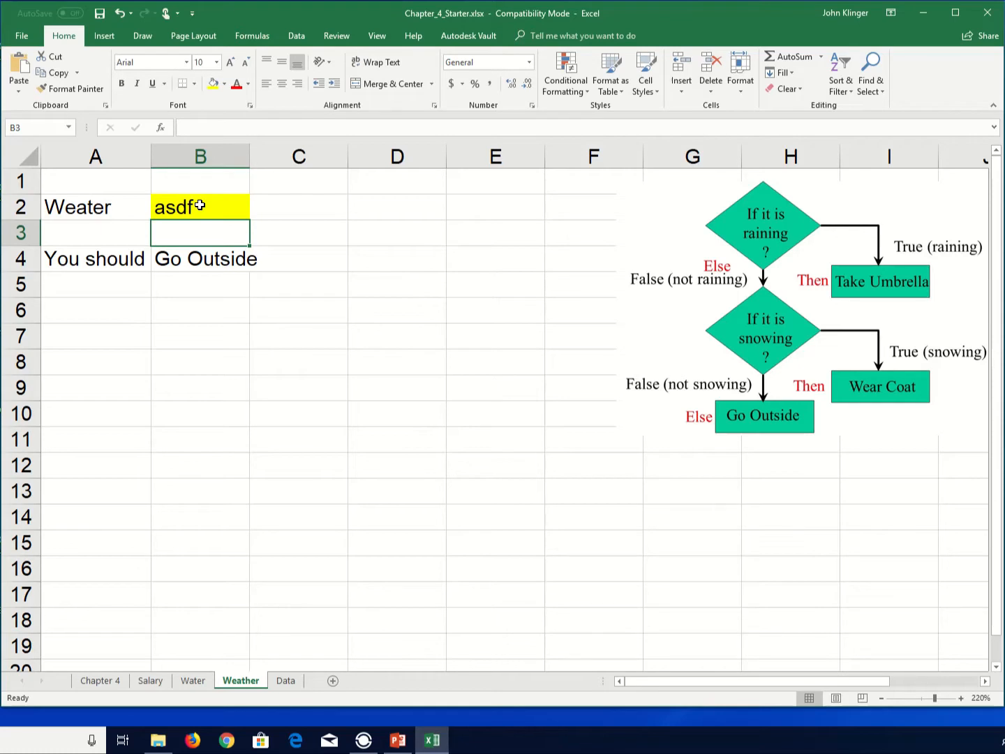
{"action": "key", "text": "Down"}
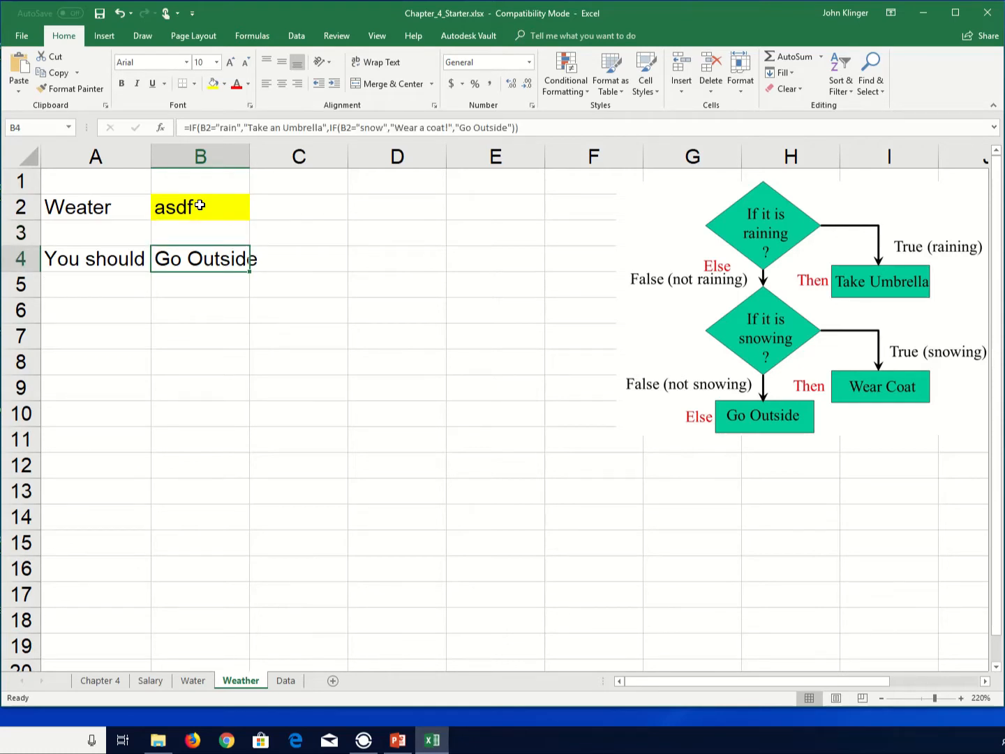
- Change the weather in B2 to ransnow and check the nested IF result in B4
{"action": "left_click", "coordinate": [200, 205]}
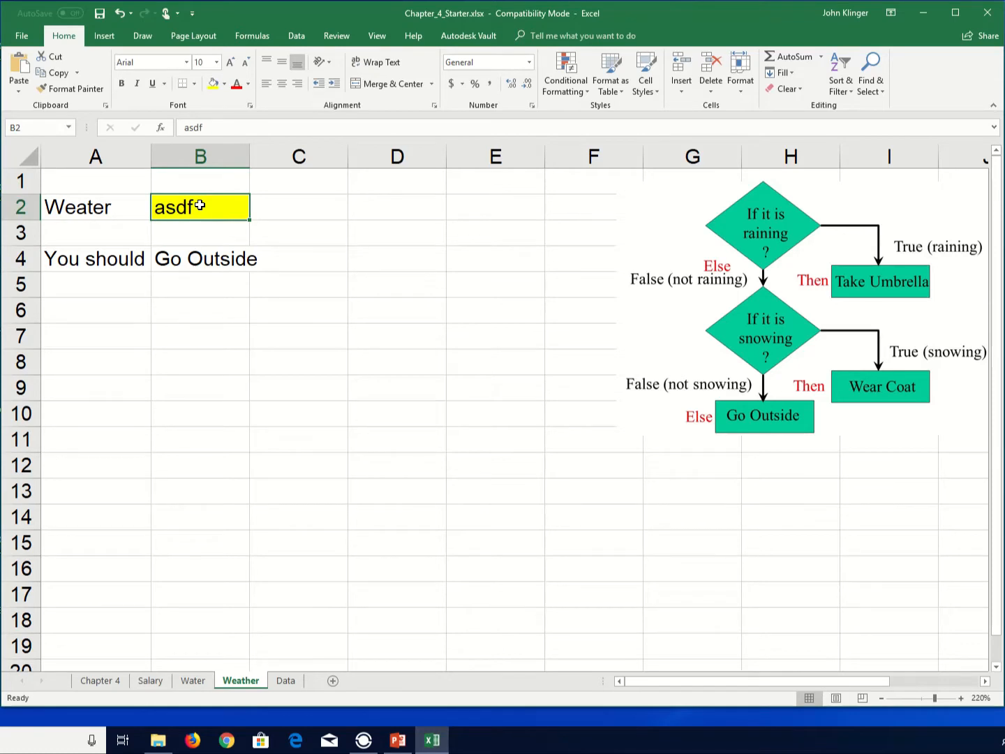
{"action": "key", "text": "Down"}
{"action": "key", "text": "Up"}
{"action": "key", "text": "Up"}
{"action": "key", "text": "Down"}
{"action": "type", "text": "ranso"}
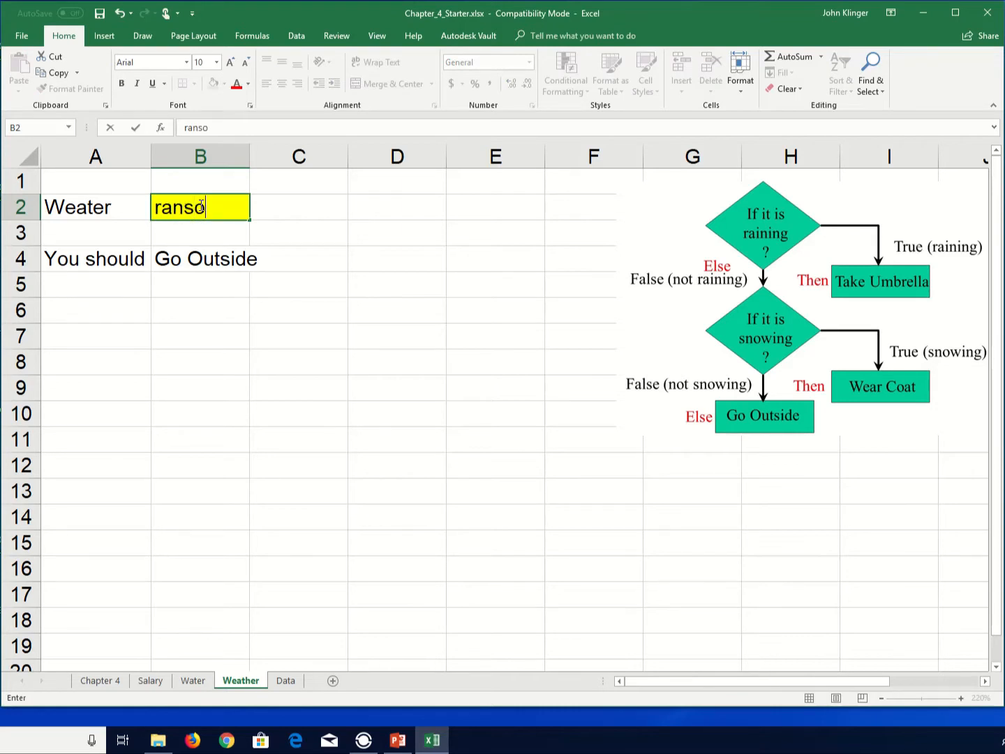
{"action": "key", "text": "BackSpace"}
{"action": "type", "text": "now"}
{"action": "key", "text": "Return"}
{"action": "key", "text": "Up"}
{"action": "key", "text": "Down"}
{"action": "key", "text": "Down"}
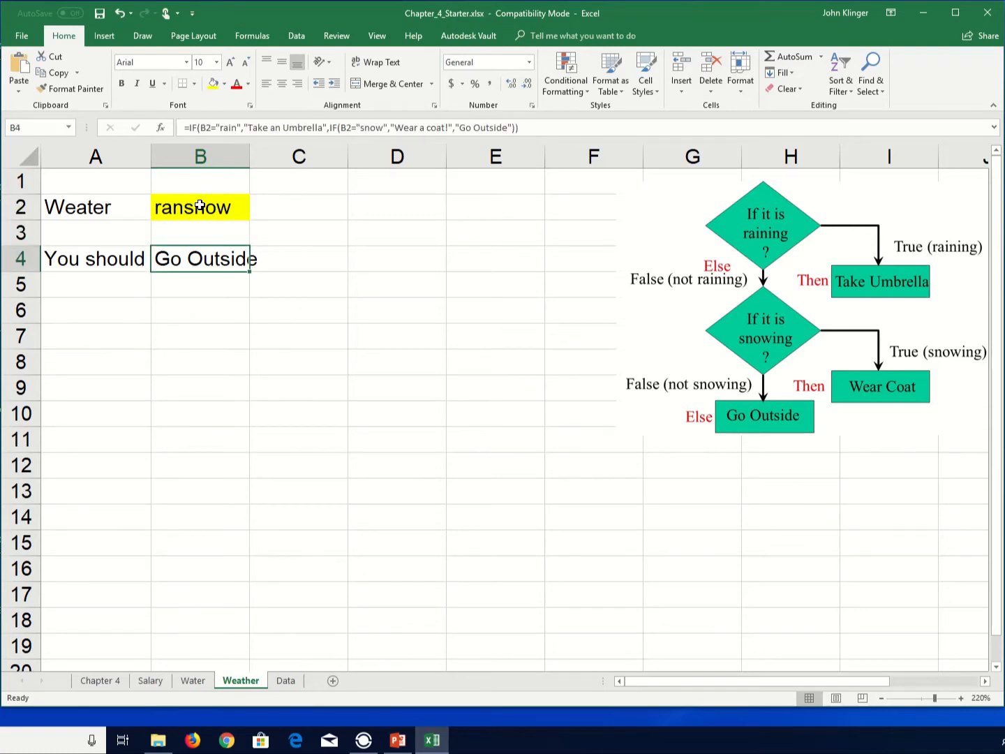
- In B4's formula, replace the "Go Outside" argument with a third nested IF testing B2="wind"
{"action": "key", "text": "F2"}
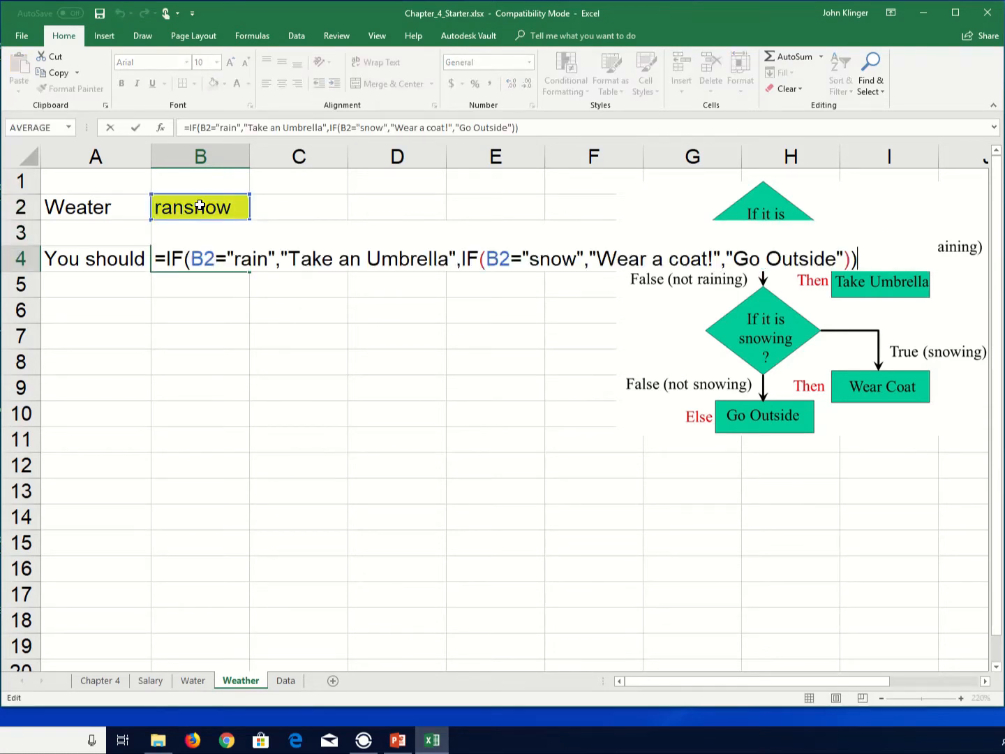
{"action": "key", "text": "Left"}
{"action": "key", "text": "Left"}
{"action": "key", "text": "Left"}
{"action": "key", "text": "Left"}
{"action": "key", "text": "Right"}
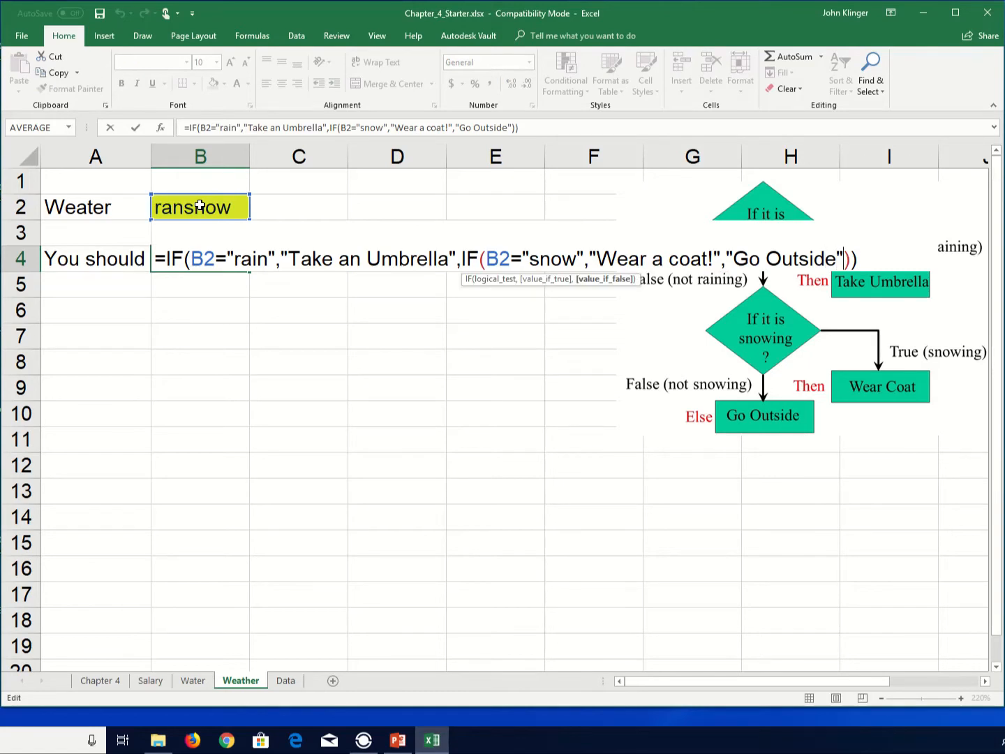
{"action": "key", "text": "shift+Left"}
{"action": "key", "text": "shift+Left"}
{"action": "key", "text": "shift+Left"}
{"action": "key", "text": "shift+Left"}
{"action": "key", "text": "shift+Left"}
{"action": "key", "text": "shift+Left"}
{"action": "key", "text": "shift+Left"}
{"action": "key", "text": "shift+Left"}
{"action": "key", "text": "shift+Left"}
{"action": "key", "text": "shift+Left"}
{"action": "key", "text": "shift+Left"}
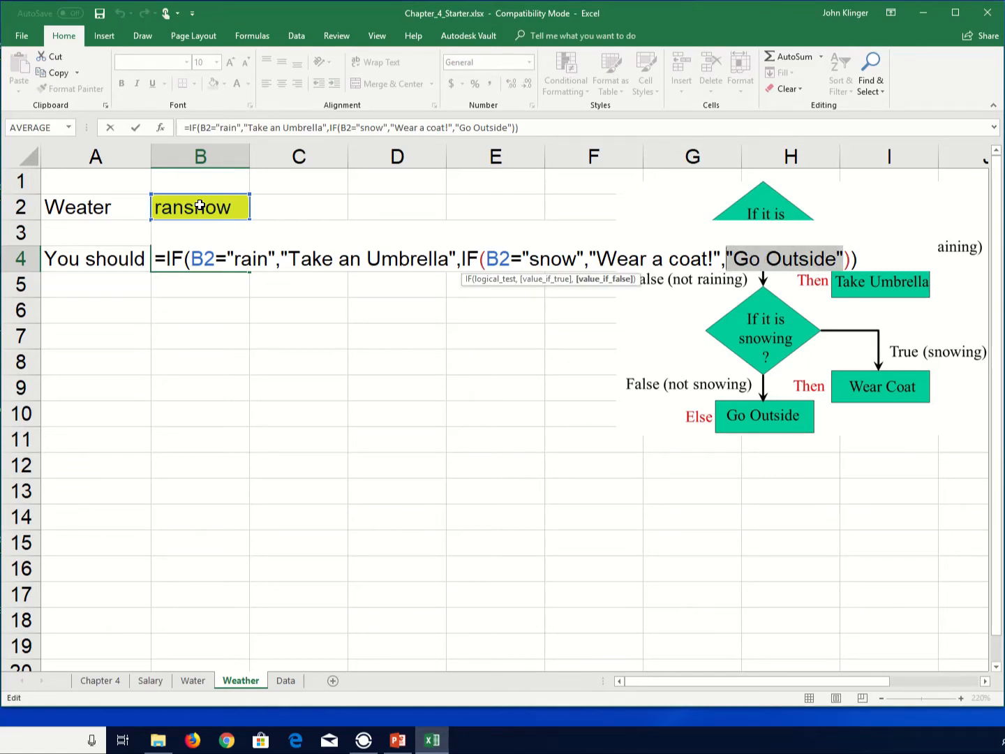
{"action": "type", "text": "if("}
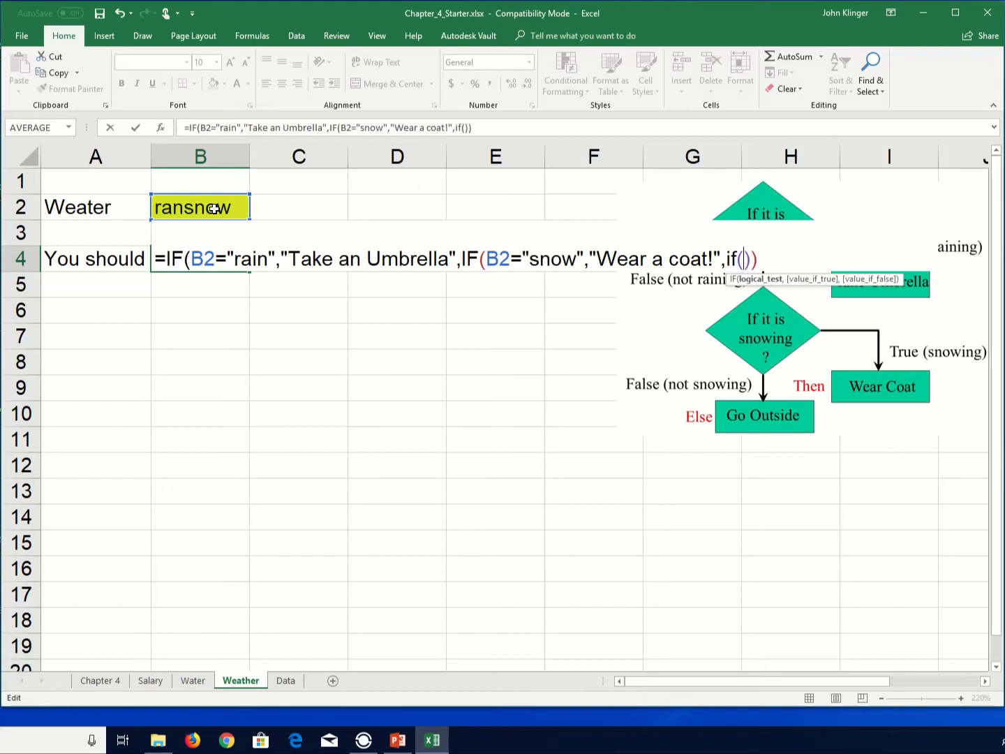
{"action": "left_click", "coordinate": [214, 208]}
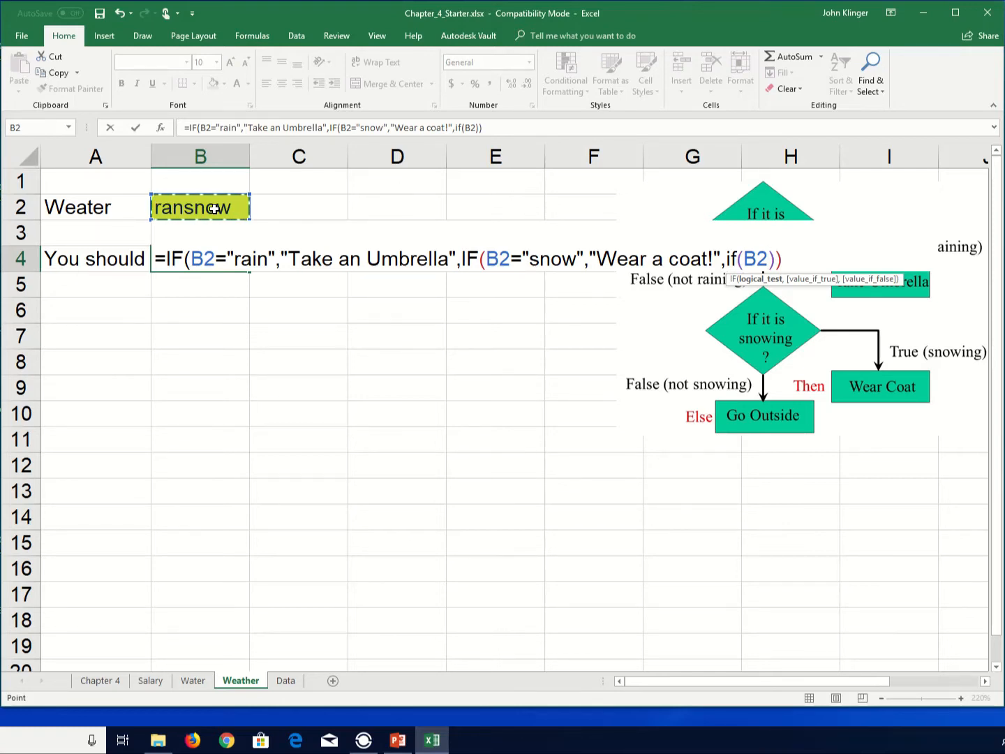
{"action": "type", "text": "="}
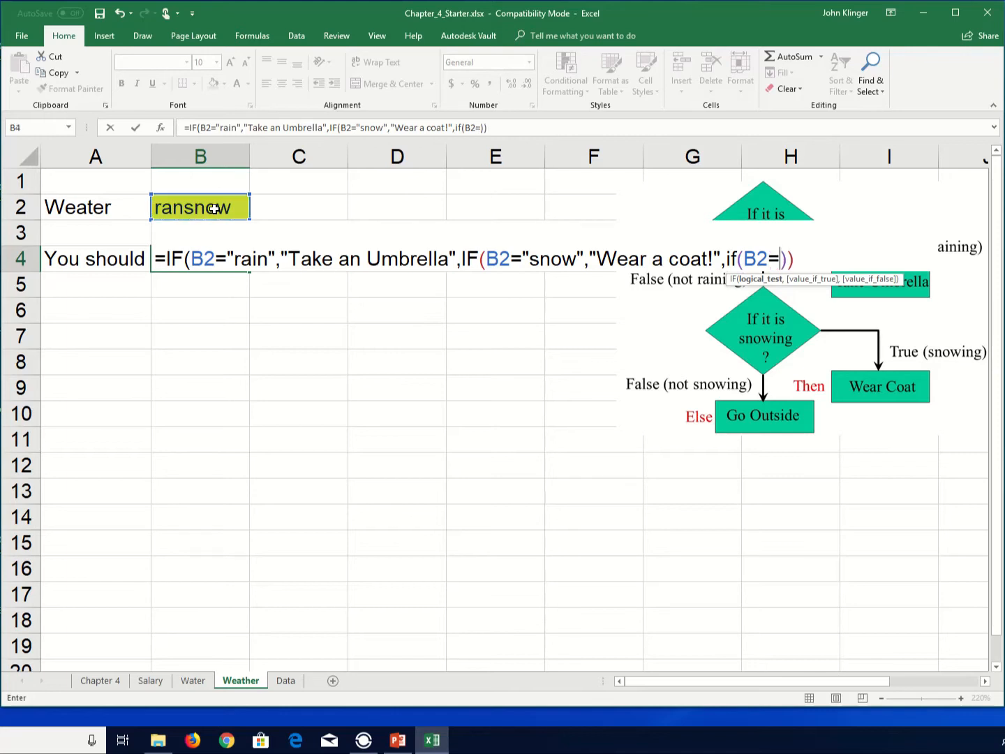
{"action": "type", "text": "wind"}
{"action": "key", "text": "BackSpace"}
{"action": "key", "text": "BackSpace"}
{"action": "key", "text": "BackSpace"}
{"action": "key", "text": "BackSpace"}
{"action": "type", "text": "\"wind"}
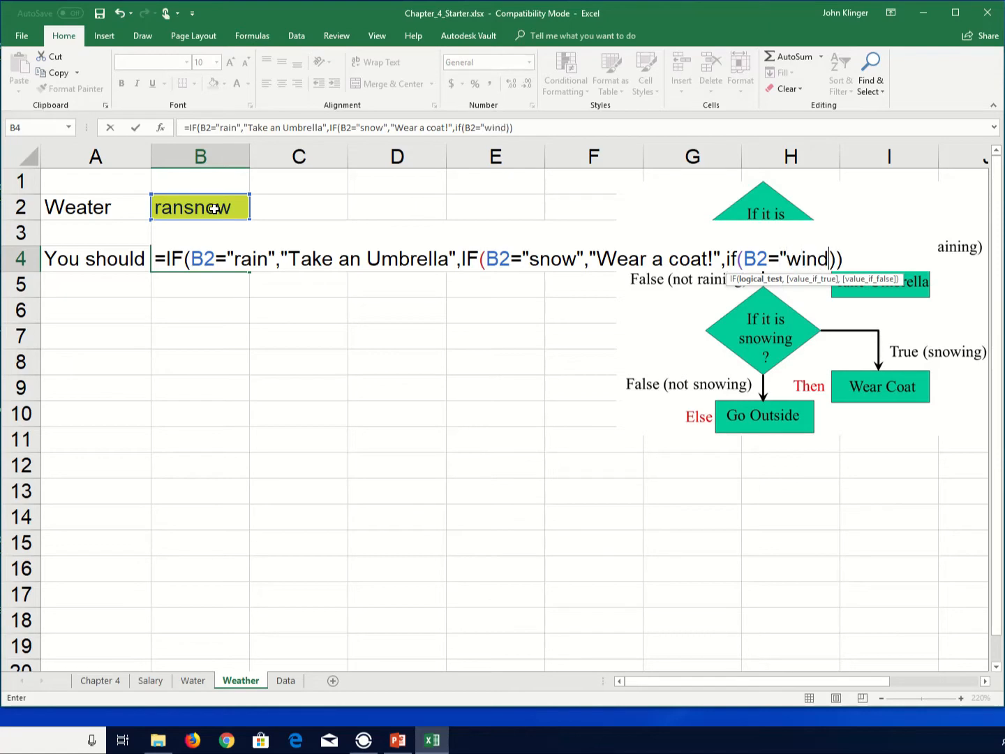
{"action": "type", "text": "\","}
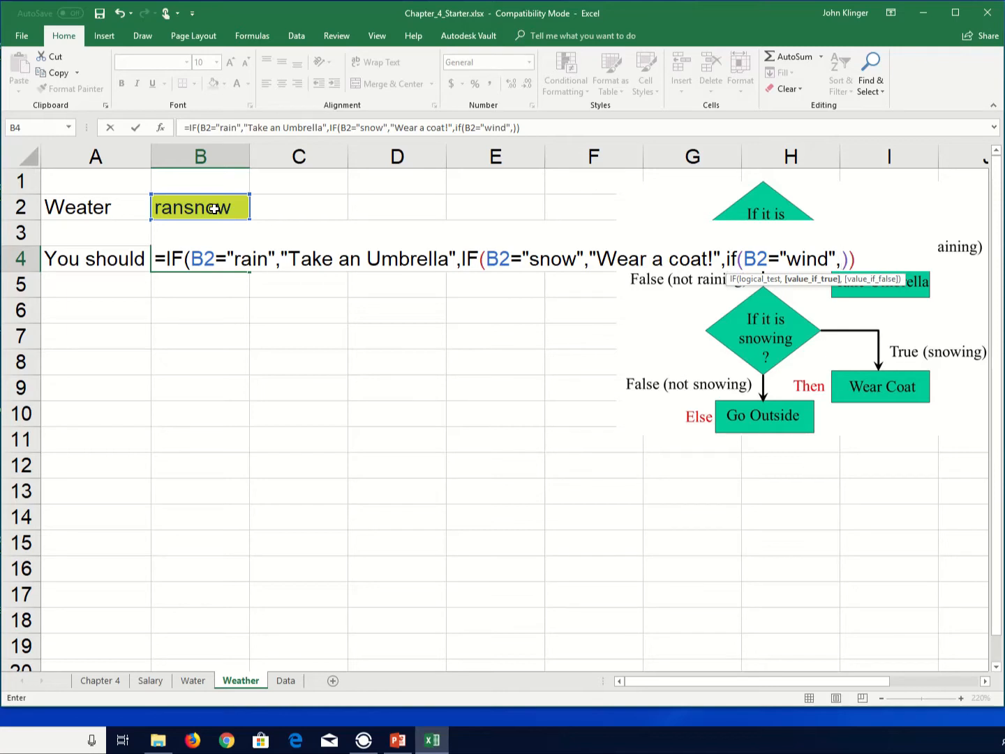
- Give the nested wind IF the results "scarf" and "Go Outside", close its parenthesis and confirm the formula
{"action": "type", "text": "\"scarf"}
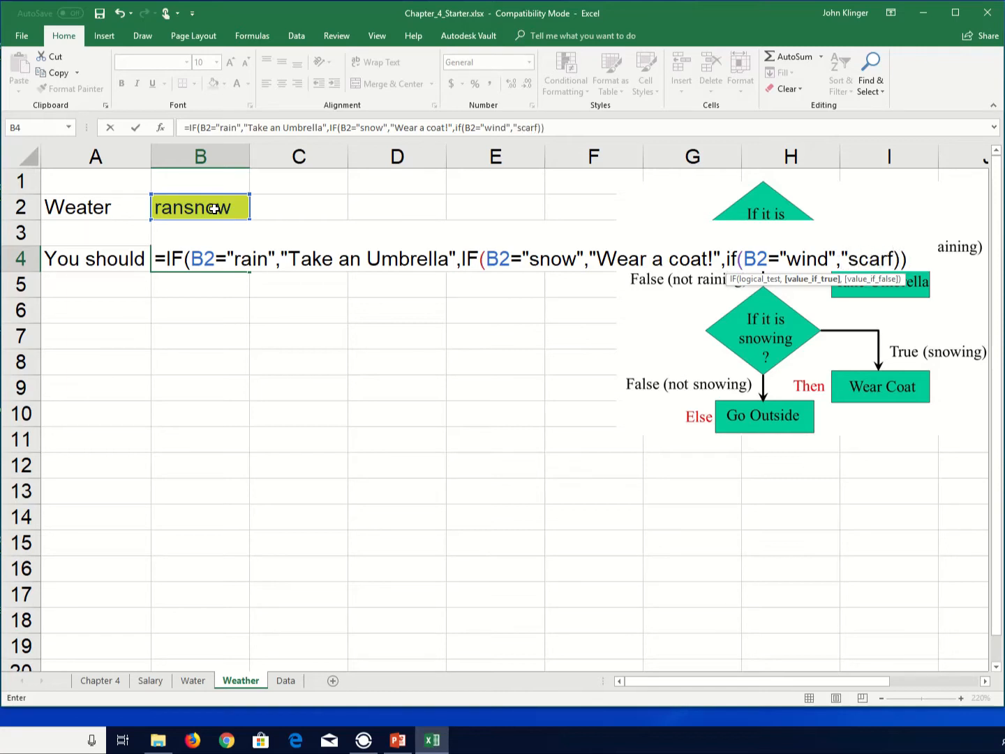
{"action": "type", "text": "\","}
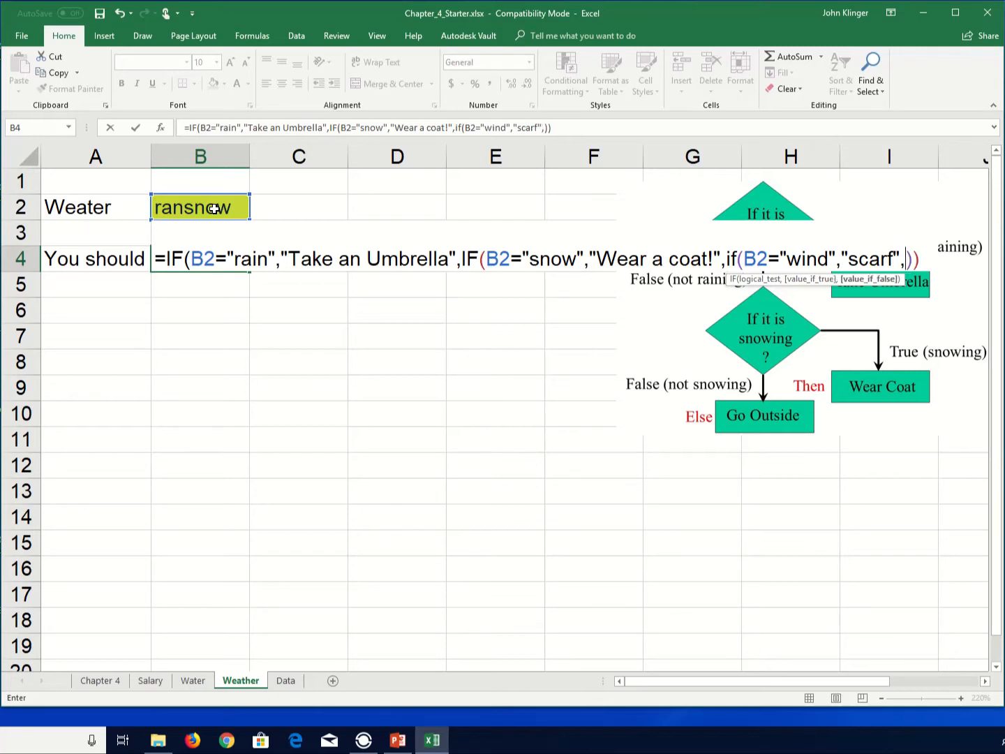
{"action": "type", "text": "\"go\""}
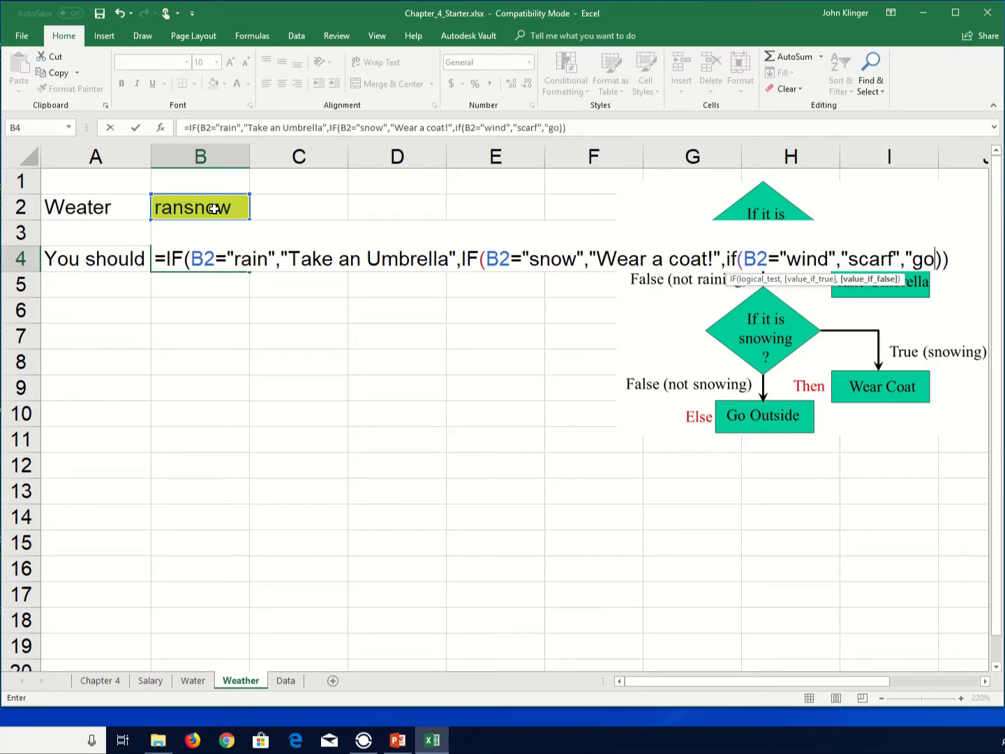
{"action": "key", "text": "BackSpace"}
{"action": "key", "text": "BackSpace"}
{"action": "type", "text": "Go"}
{"action": "type", "text": " Outs"}
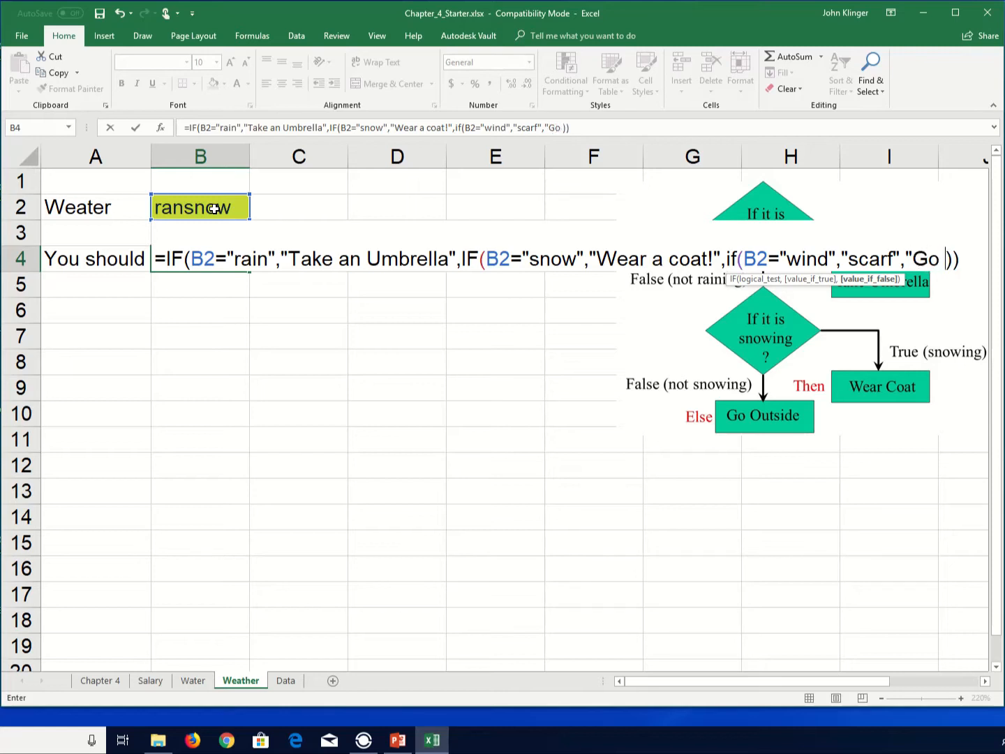
{"action": "type", "text": "ide\""}
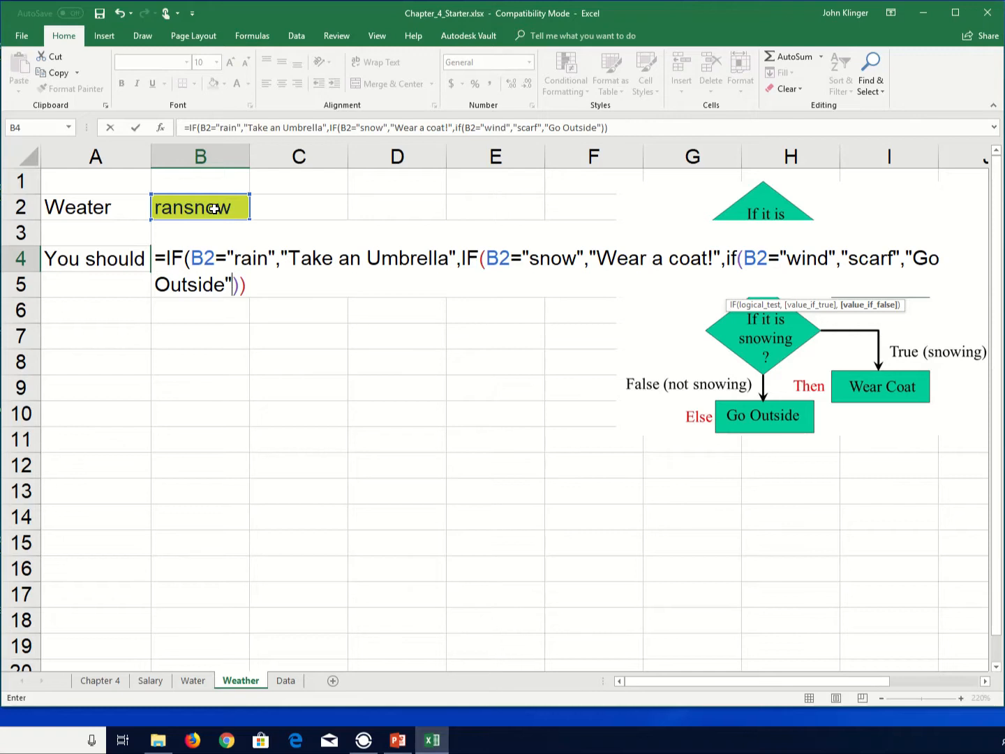
{"action": "type", "text": ")"}
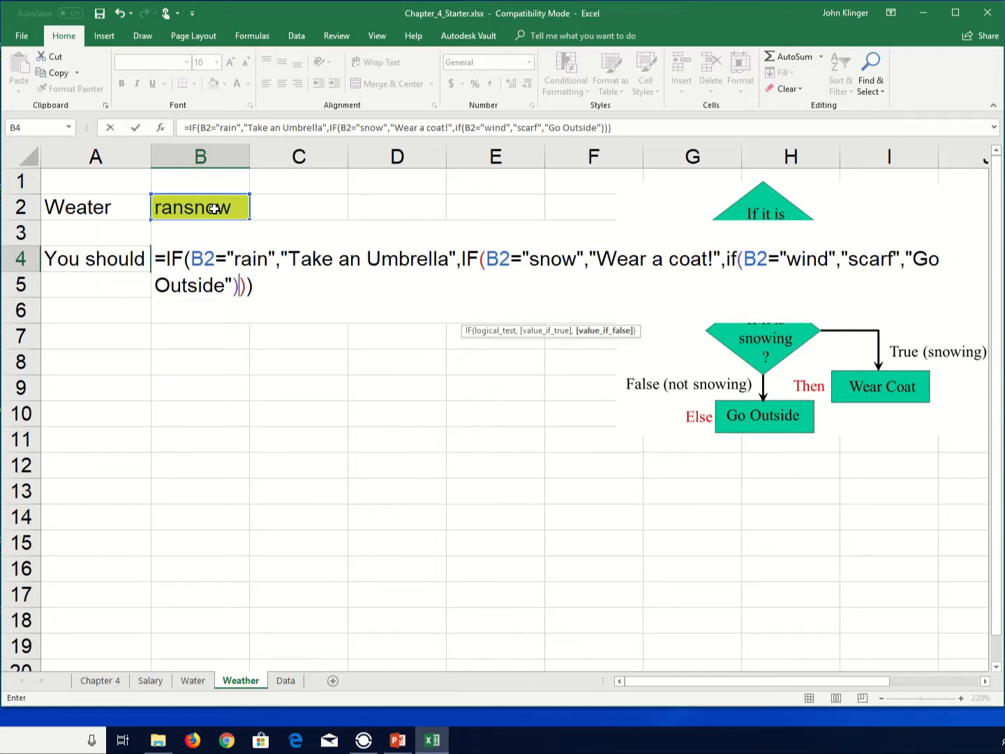
{"action": "key", "text": "Return"}
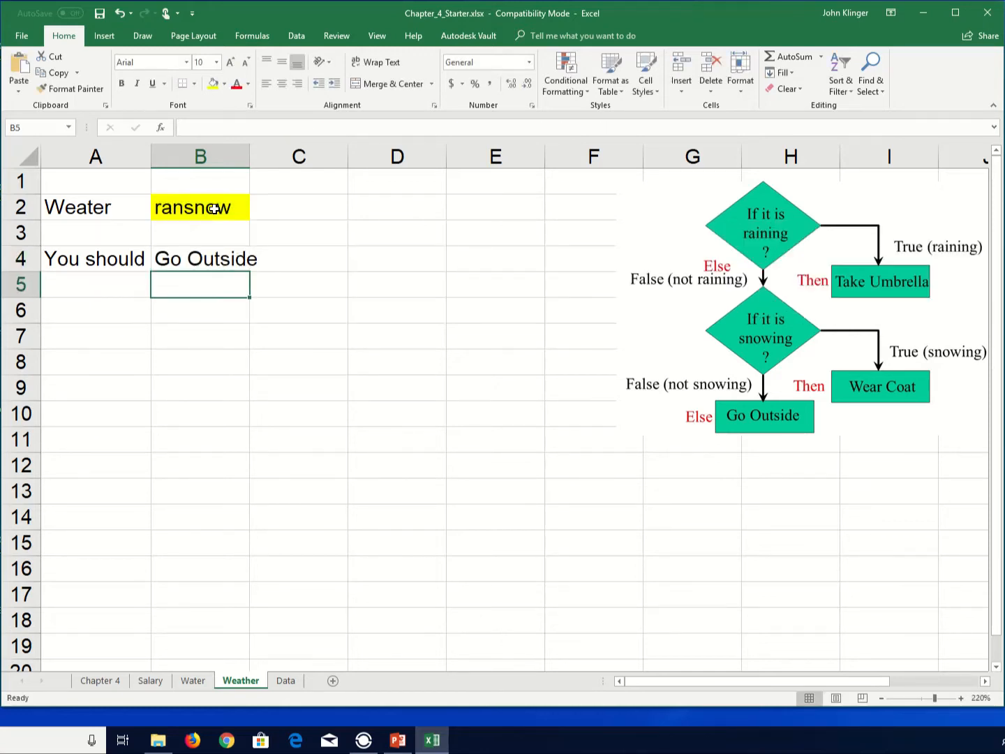
- Change the weather in B2 to wind
{"action": "left_click", "coordinate": [214, 209]}
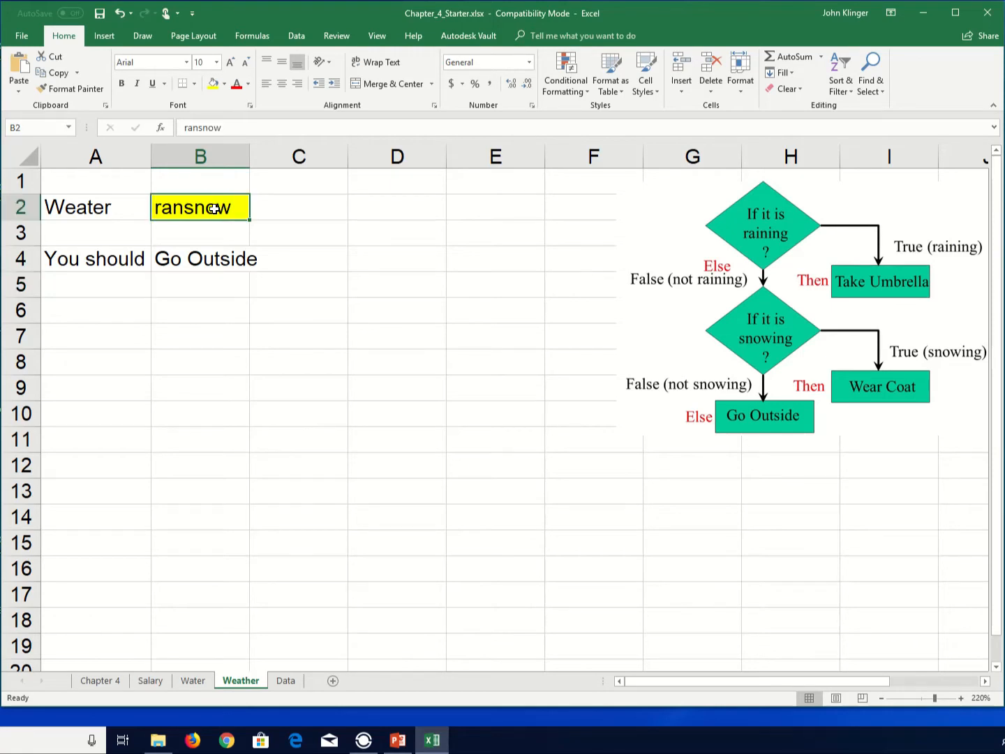
{"action": "type", "text": "wind"}
{"action": "key", "text": "Return"}
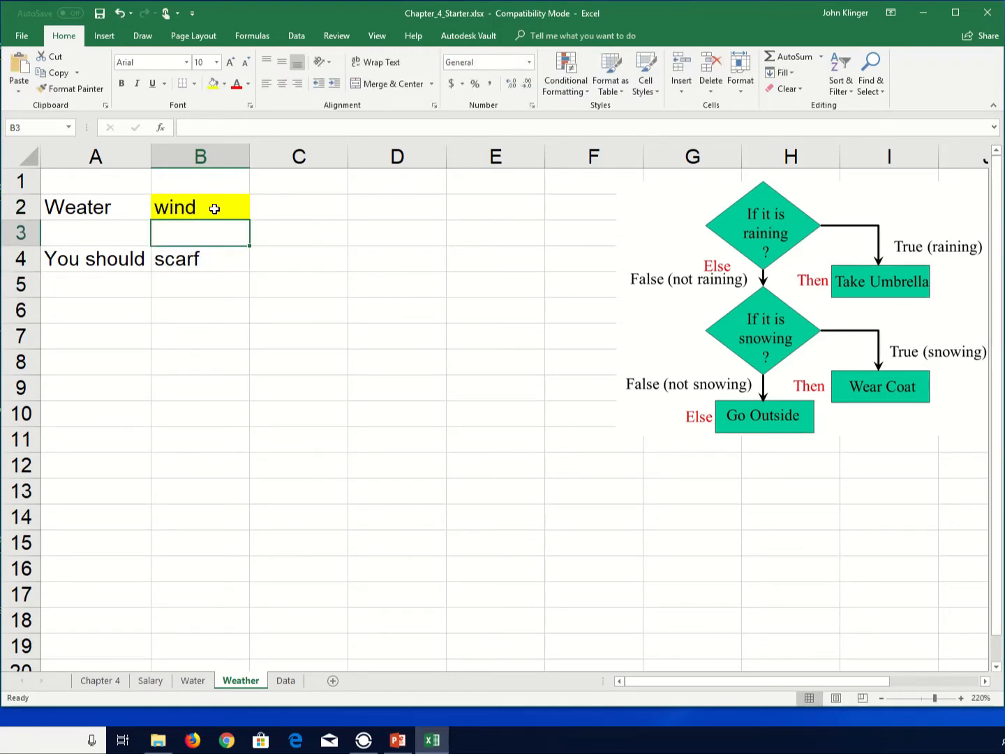
- Change the weather in B2 to rain
{"action": "left_click", "coordinate": [215, 209]}
{"action": "type", "text": "rain"}
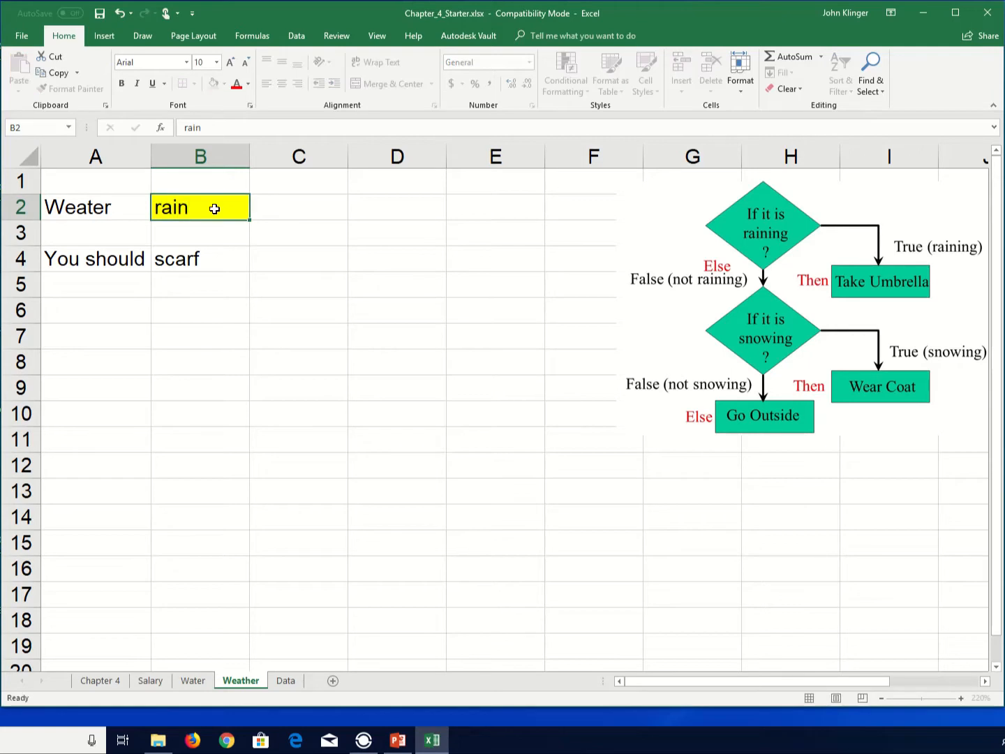
{"action": "key", "text": "Return"}
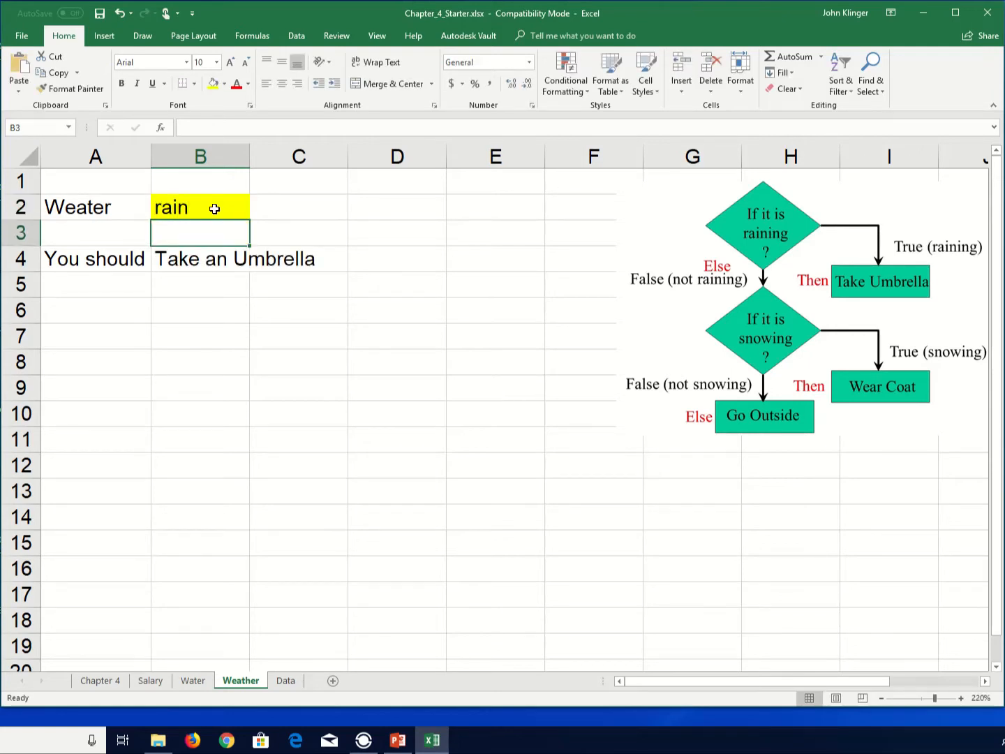
- Change the weather in B2 to snow
{"action": "type", "text": "snow"}
{"action": "key", "text": "BackSpace"}
{"action": "key", "text": "BackSpace"}
{"action": "key", "text": "BackSpace"}
{"action": "key", "text": "BackSpace"}
{"action": "left_click", "coordinate": [215, 209]}
{"action": "type", "text": "snow"}
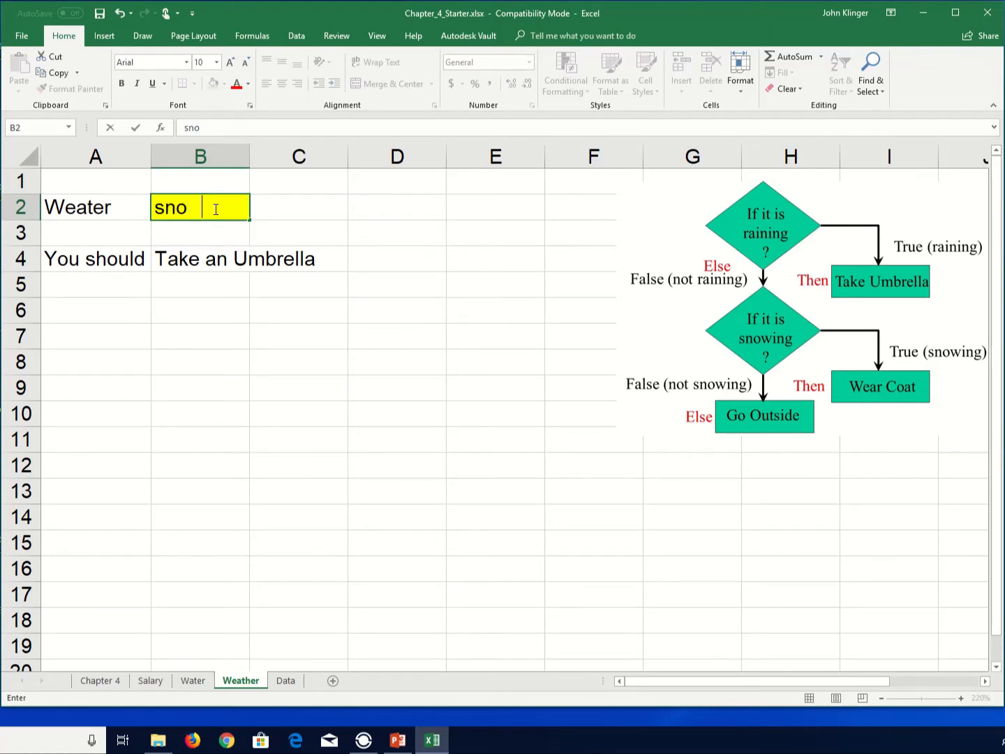
{"action": "key", "text": "Return"}
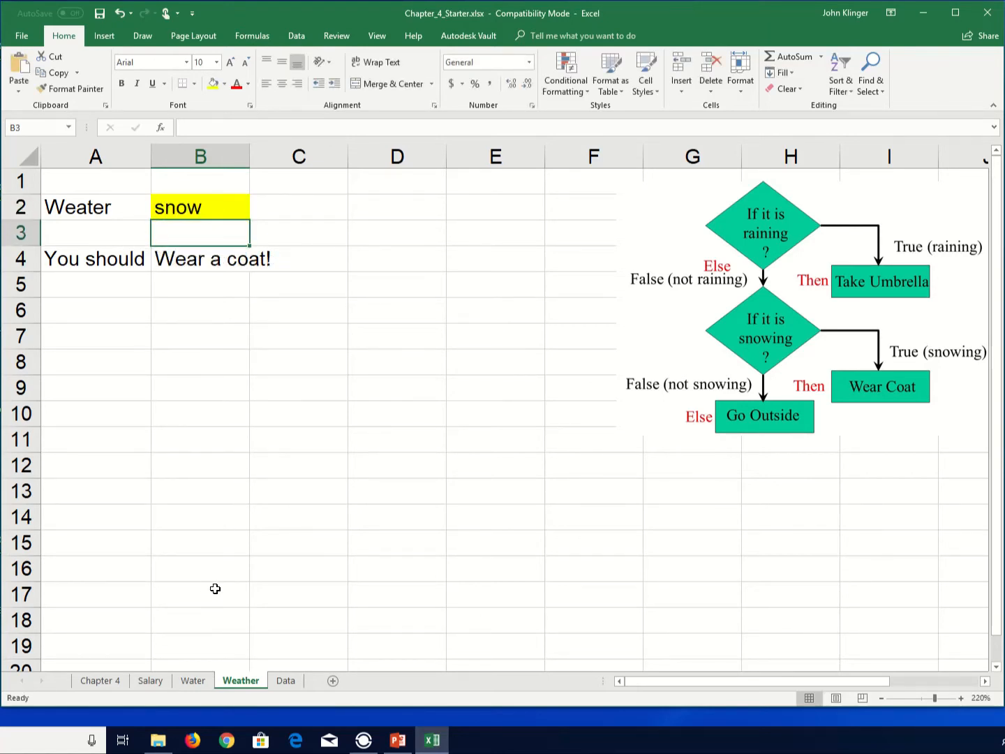
- Switch to the Data worksheet and examine the exam scores, weighting note and grade scale
{"action": "left_click", "coordinate": [287, 680]}
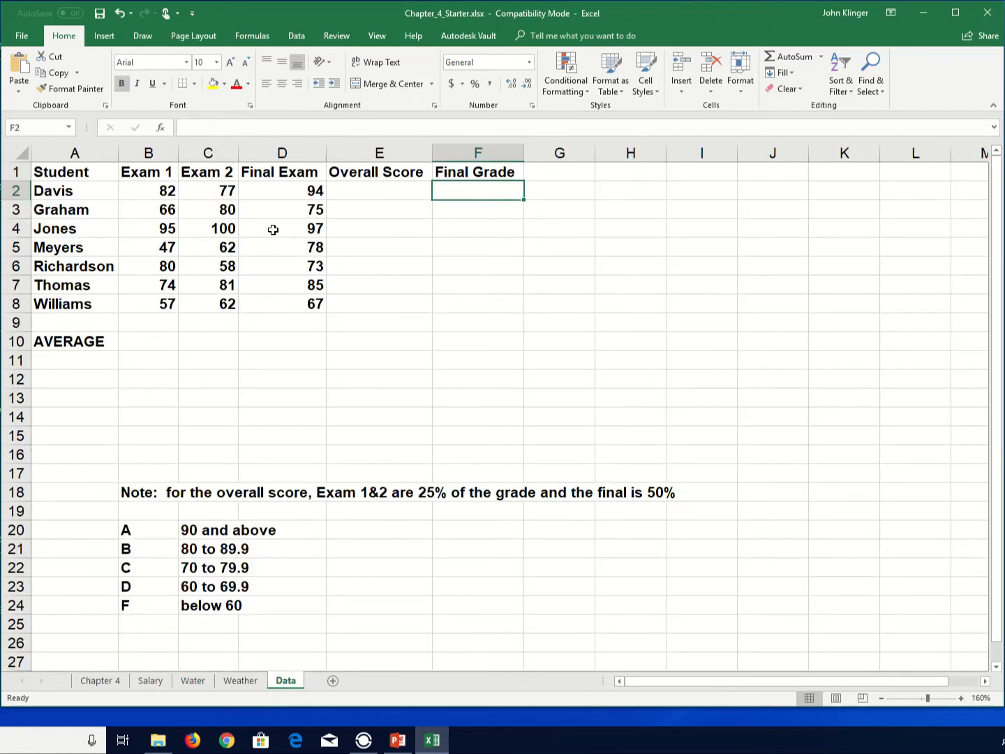
{"action": "key", "text": "Left"}
{"action": "key", "text": "Left"}
{"action": "left_click", "coordinate": [166, 203]}
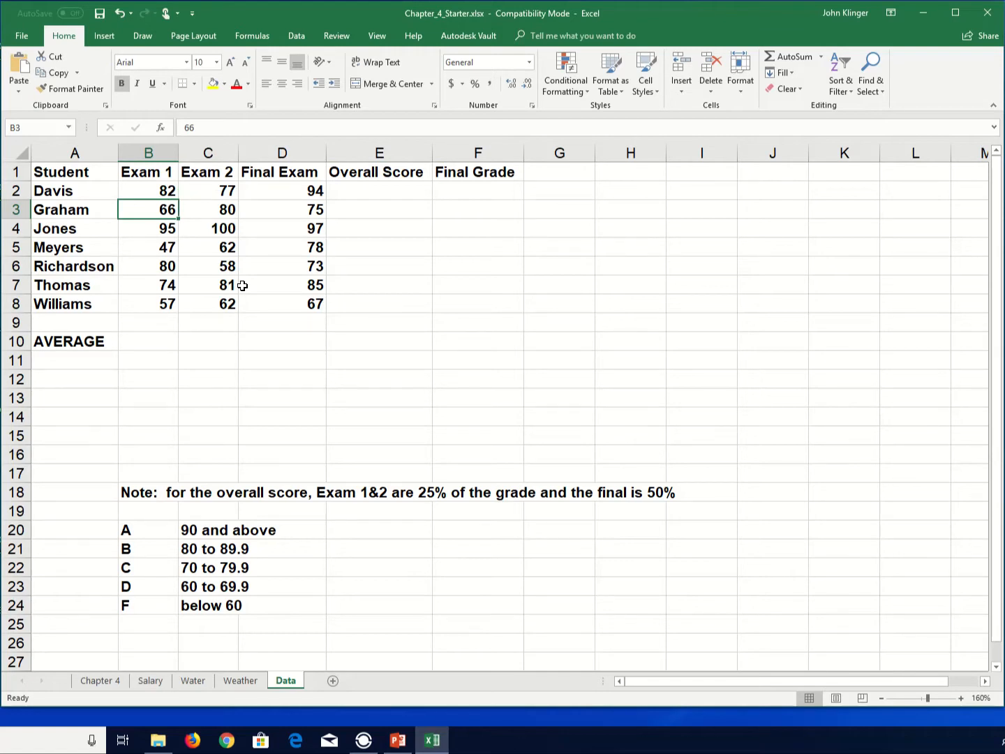
{"action": "key", "text": "Up"}
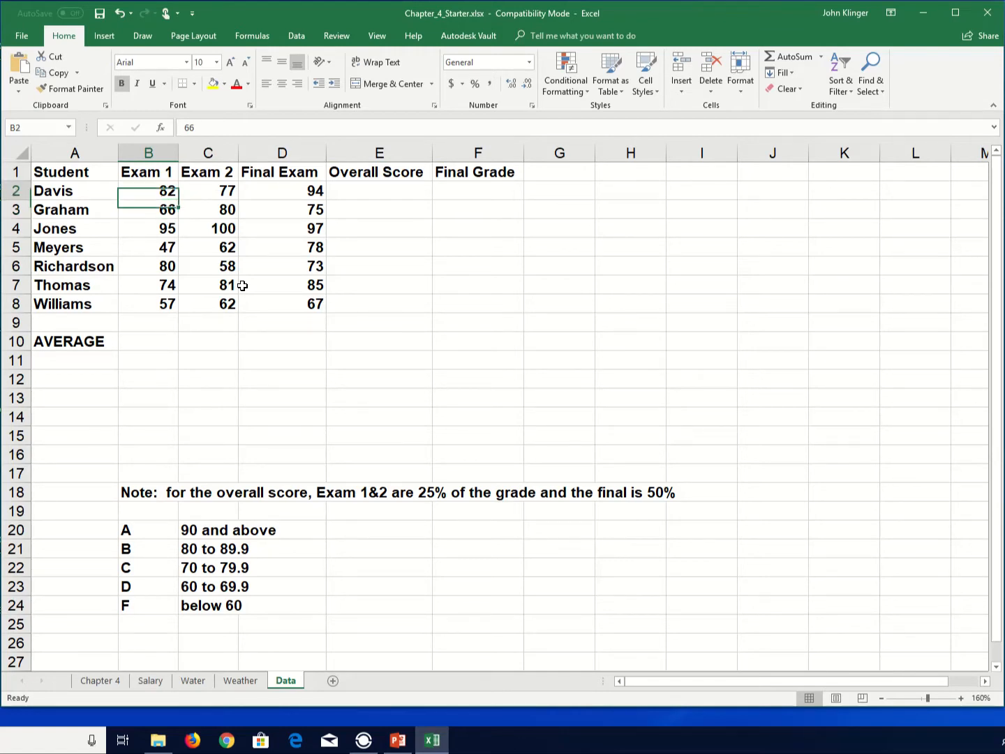
{"action": "key", "text": "Down"}
{"action": "key", "text": "Down"}
{"action": "key", "text": "Down"}
{"action": "key", "text": "Down"}
{"action": "key", "text": "Down"}
{"action": "key", "text": "Down"}
{"action": "key", "text": "Up"}
{"action": "key", "text": "Up"}
{"action": "key", "text": "Up"}
{"action": "key", "text": "Up"}
{"action": "key", "text": "Up"}
{"action": "key", "text": "Up"}
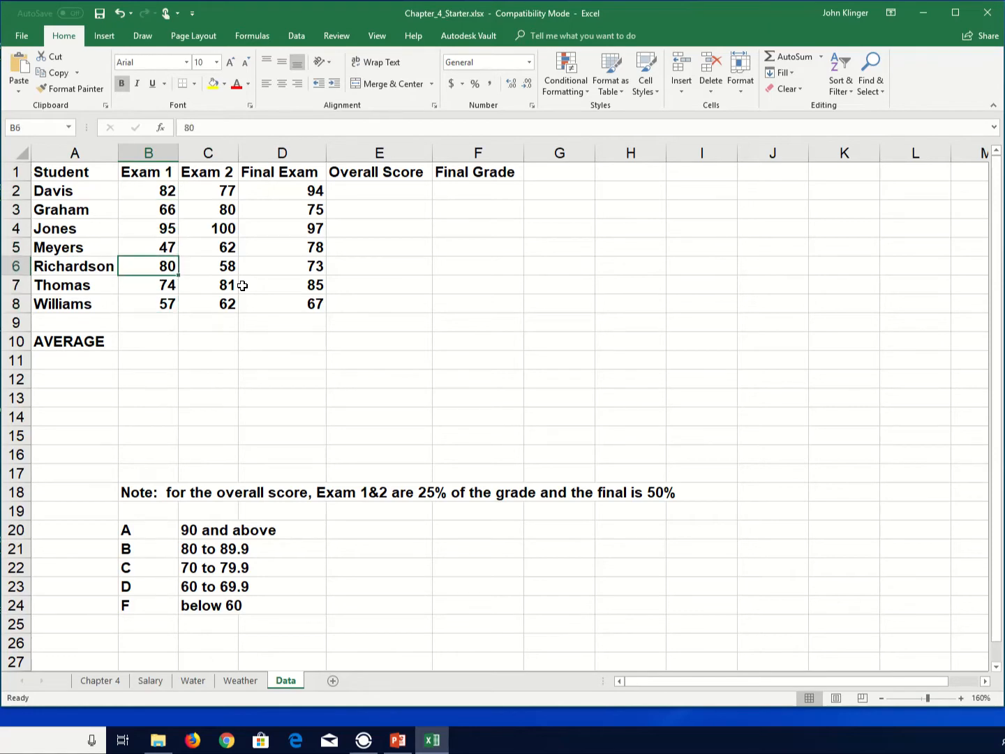
{"action": "key", "text": "Right"}
{"action": "key", "text": "Right"}
{"action": "key", "text": "Right"}
{"action": "key", "text": "Down"}
{"action": "key", "text": "Down"}
{"action": "key", "text": "Down"}
{"action": "key", "text": "Down"}
{"action": "key", "text": "Down"}
{"action": "key", "text": "Down"}
{"action": "key", "text": "Down"}
{"action": "key", "text": "Down"}
{"action": "key", "text": "Down"}
{"action": "key", "text": "Down"}
{"action": "key", "text": "Down"}
{"action": "key", "text": "Down"}
{"action": "key", "text": "Down"}
{"action": "key", "text": "Down"}
{"action": "key", "text": "Down"}
{"action": "key", "text": "Down"}
{"action": "key", "text": "Down"}
{"action": "key", "text": "Down"}
{"action": "key", "text": "Down"}
{"action": "key", "text": "Down"}
{"action": "key", "text": "Down"}
{"action": "key", "text": "Left"}
{"action": "key", "text": "Left"}
{"action": "key", "text": "Left"}
{"action": "key", "text": "Up"}
{"action": "key", "text": "Up"}
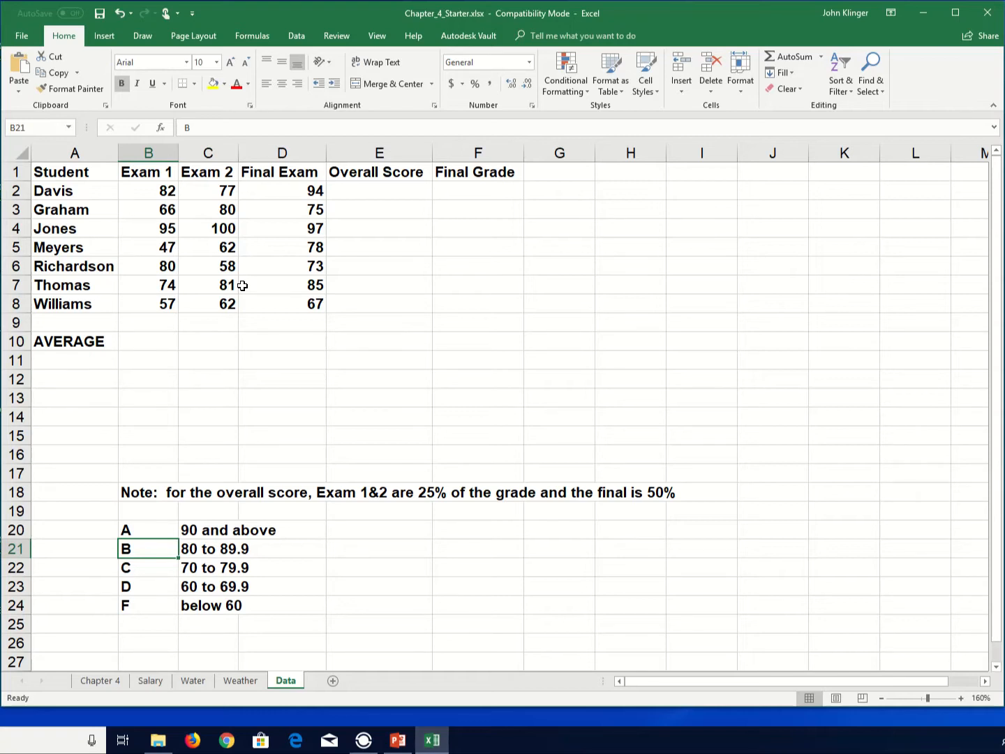
{"action": "key", "text": "Up"}
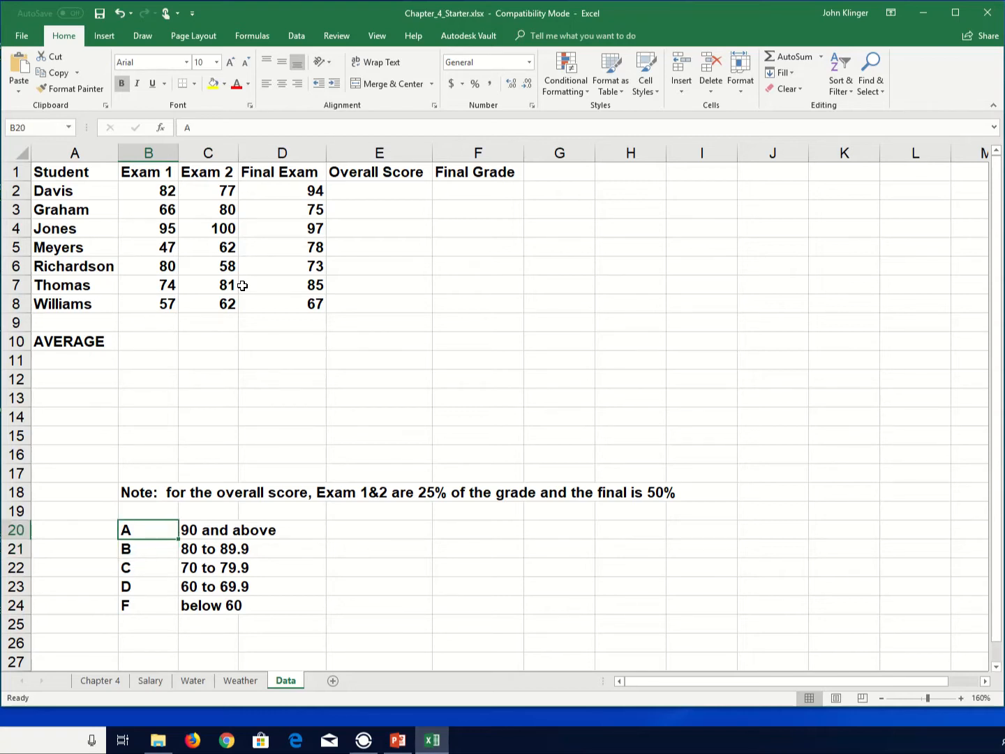
{"action": "key", "text": "Down"}
{"action": "key", "text": "Down"}
{"action": "key", "text": "Up"}
{"action": "key", "text": "Up"}
{"action": "key", "text": "Up"}
{"action": "key", "text": "Up"}
{"action": "key", "text": "Up"}
{"action": "key", "text": "Up"}
{"action": "key", "text": "Up"}
{"action": "key", "text": "Up"}
{"action": "key", "text": "Up"}
{"action": "key", "text": "Up"}
{"action": "key", "text": "Up"}
{"action": "key", "text": "Up"}
{"action": "key", "text": "Up"}
{"action": "key", "text": "Up"}
{"action": "key", "text": "Up"}
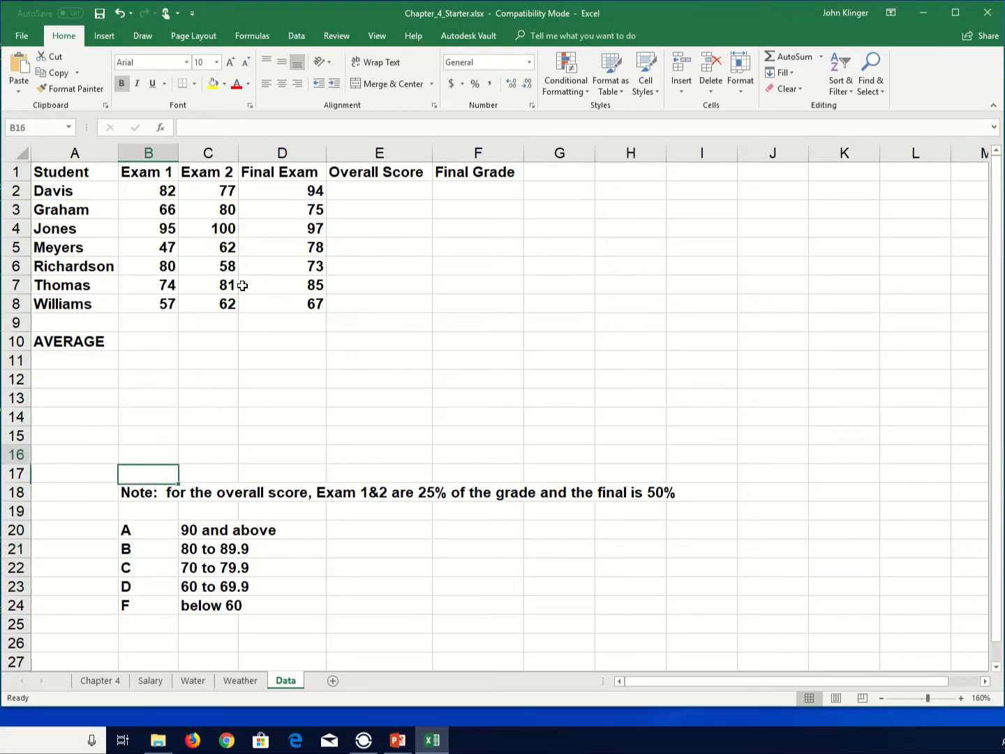
{"action": "key", "text": "Up"}
{"action": "key", "text": "Up"}
{"action": "key", "text": "Up"}
{"action": "key", "text": "Up"}
{"action": "key", "text": "Up"}
{"action": "key", "text": "Down"}
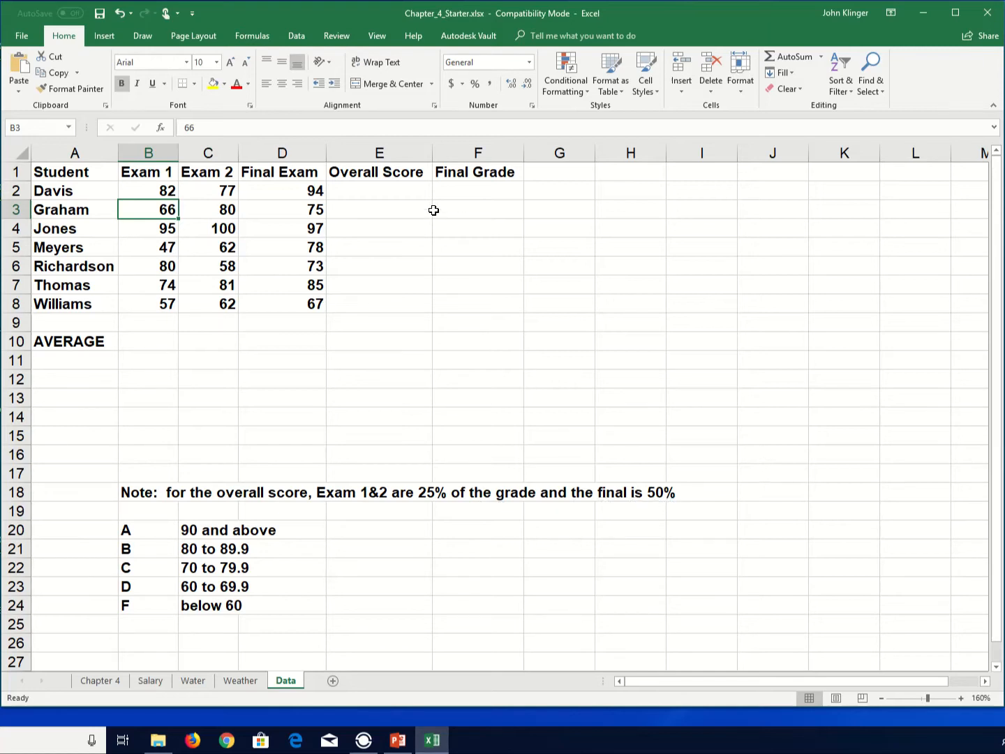
- Enter the overall score formula =B2*.25+C2*.25+D2*.5 in E2 for the first student
{"action": "left_click", "coordinate": [363, 187]}
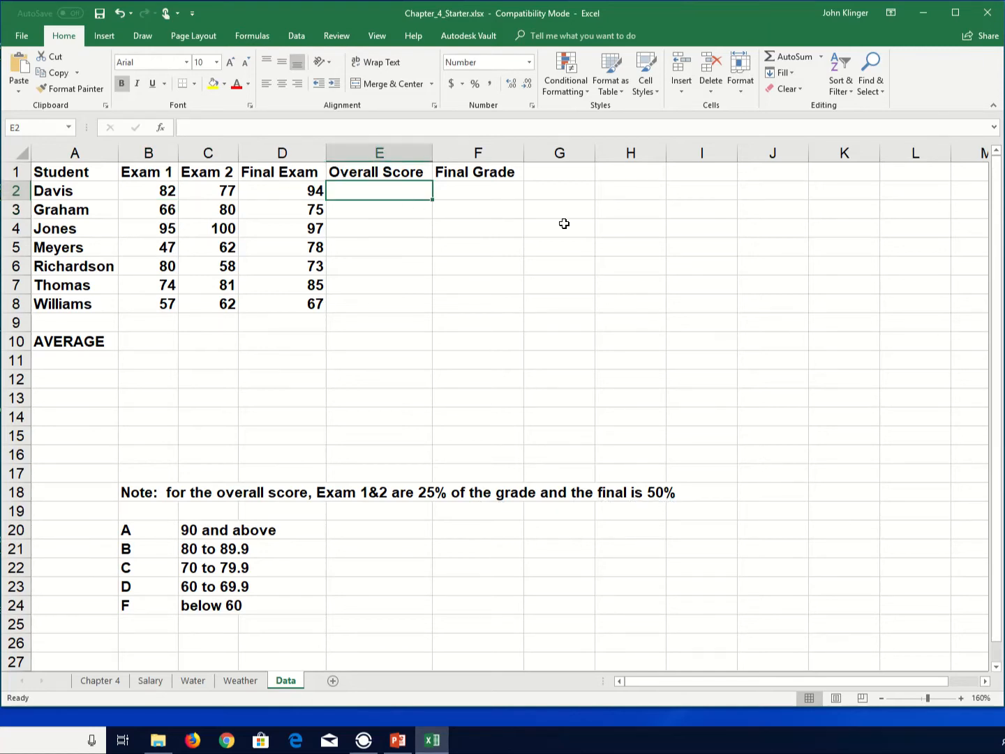
{"action": "type", "text": "="}
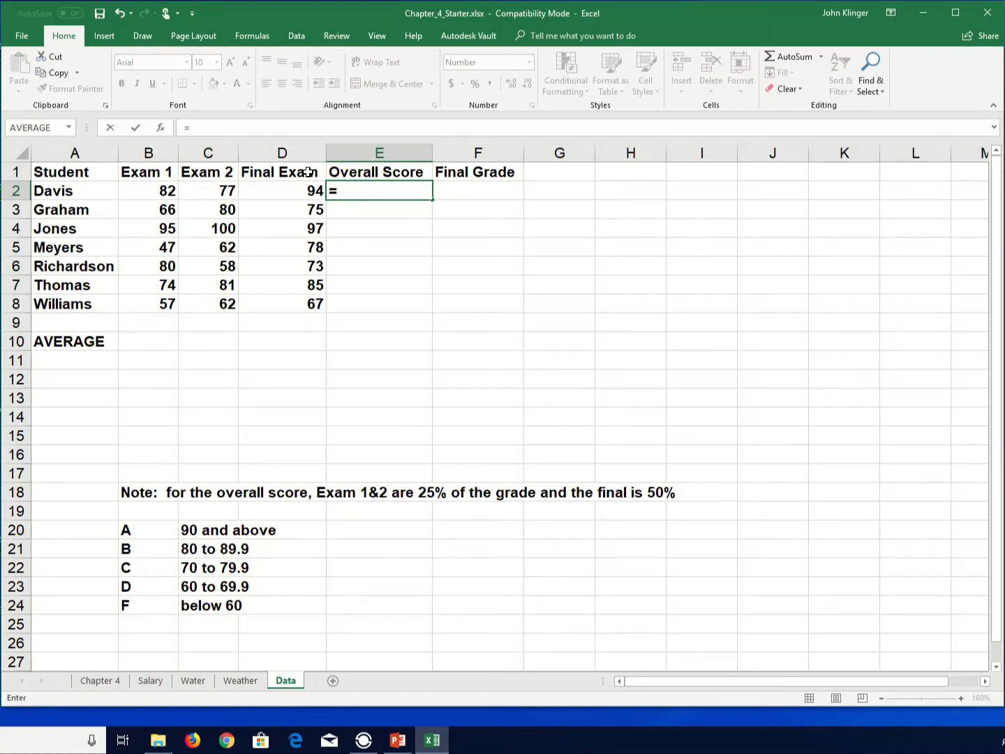
{"action": "left_click", "coordinate": [168, 190]}
{"action": "type", "text": "*.25"}
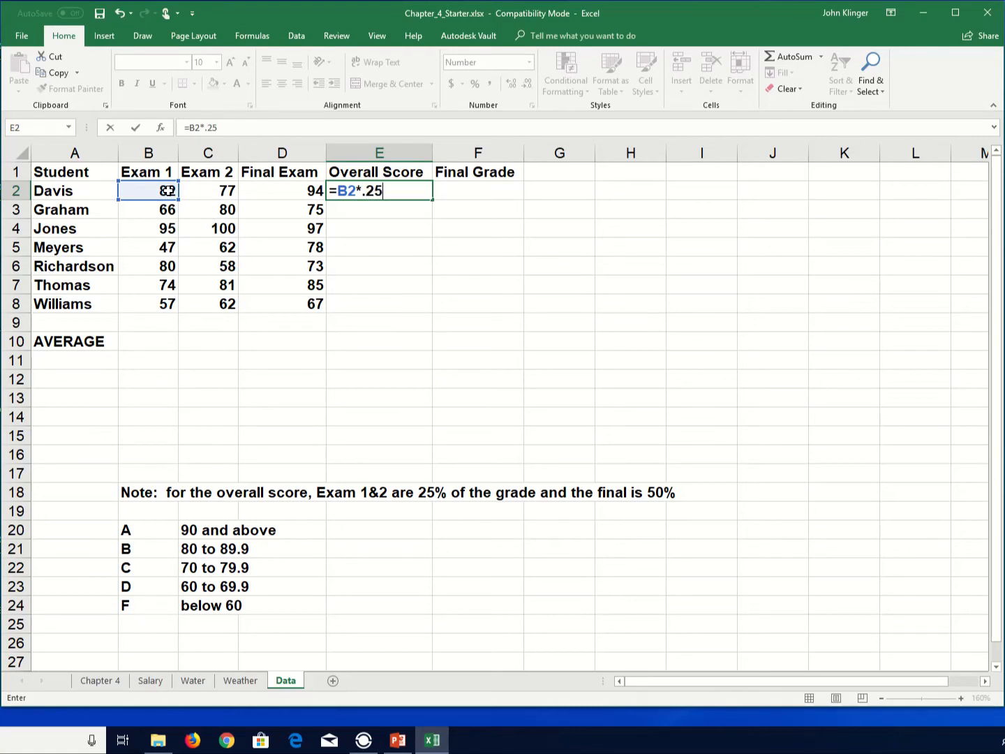
{"action": "type", "text": "+"}
{"action": "left_click", "coordinate": [222, 188]}
{"action": "type", "text": "*.25"}
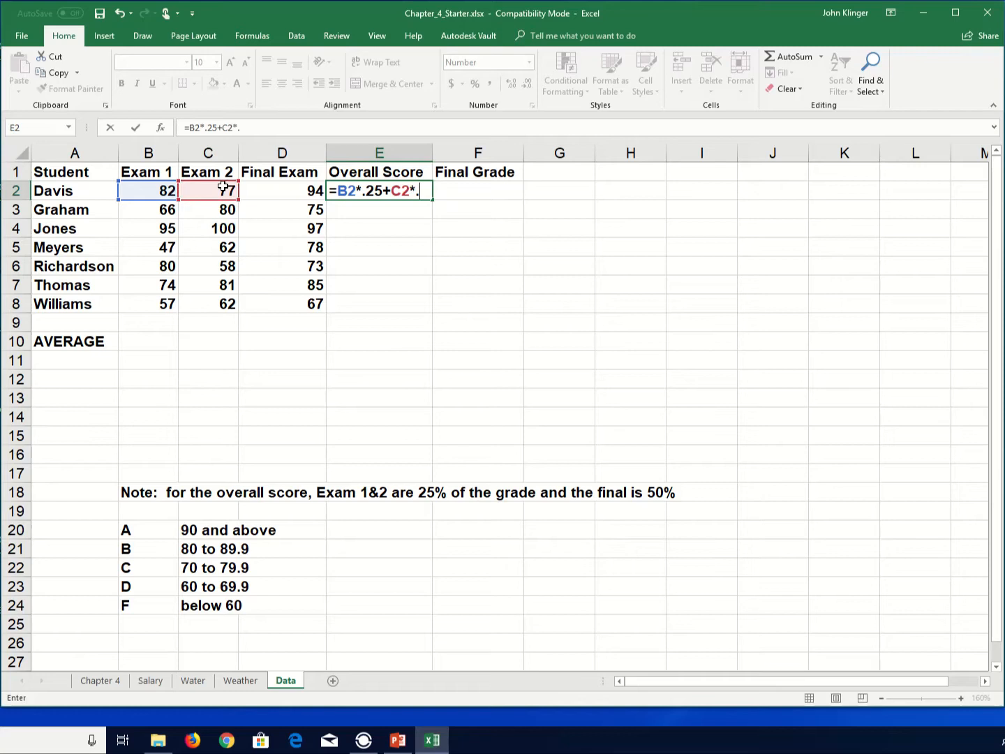
{"action": "type", "text": "+"}
{"action": "left_click", "coordinate": [312, 189]}
{"action": "type", "text": "*.5"}
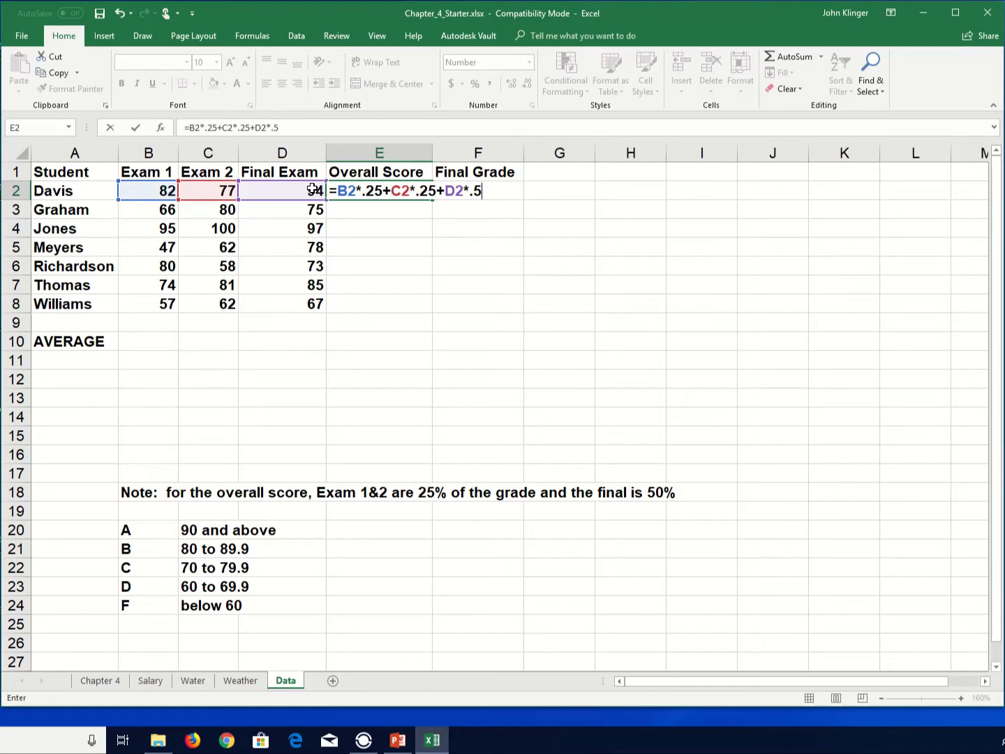
{"action": "key", "text": "Return"}
{"action": "key", "text": "Up"}
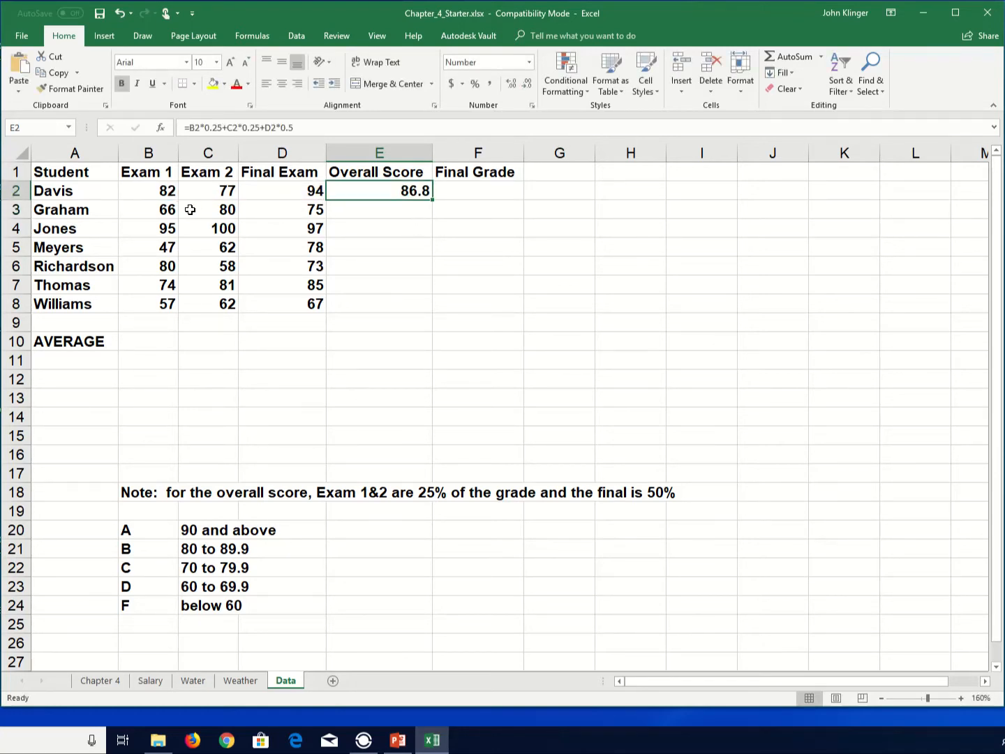
- Fill the overall score formula from E2 down through E8 and check the copied formula in the Richardson row
{"action": "left_click", "coordinate": [319, 195]}
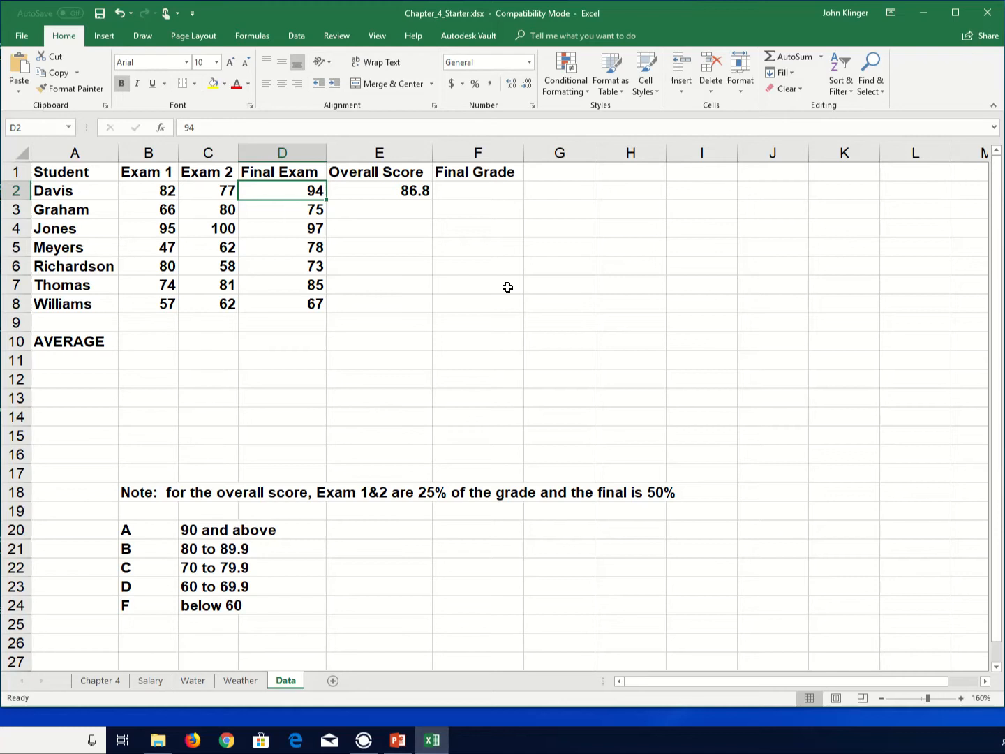
{"action": "left_click", "coordinate": [417, 195]}
{"action": "left_click_drag", "start_coordinate": [433, 200], "coordinate": [400, 309]}
{"action": "left_click", "coordinate": [423, 380]}
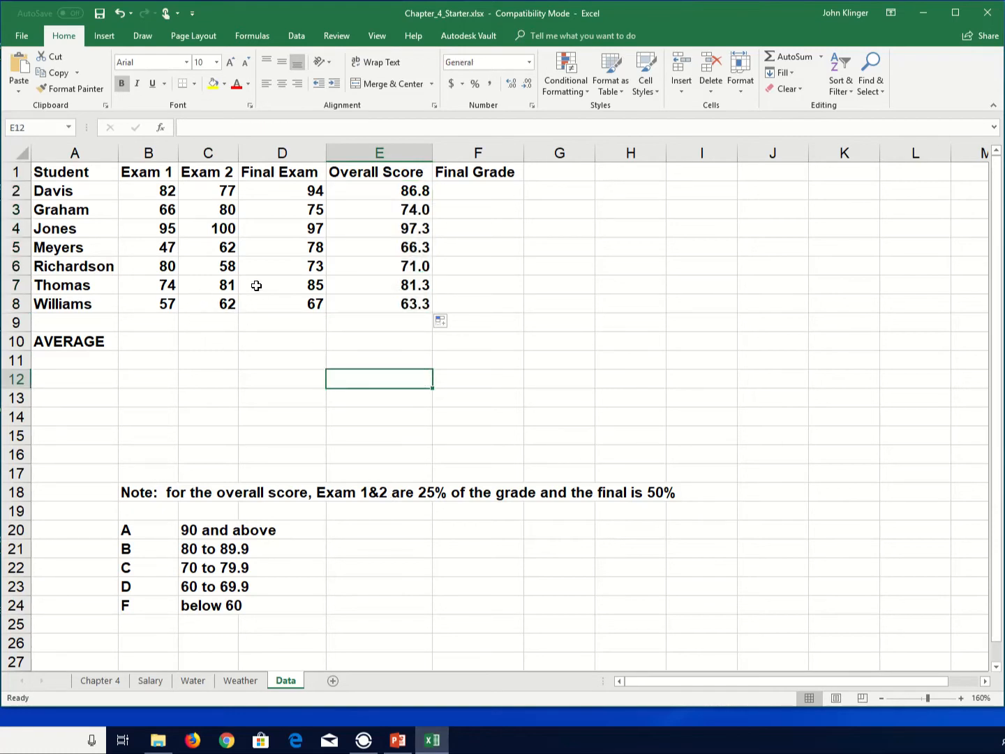
{"action": "left_click", "coordinate": [157, 270]}
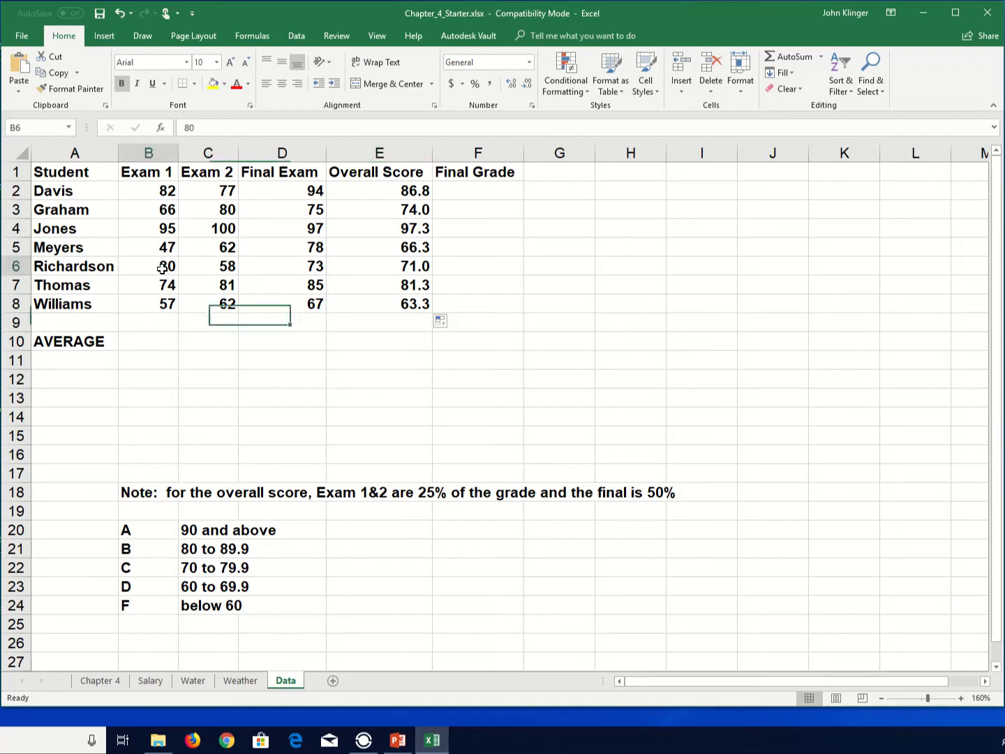
{"action": "left_click", "coordinate": [213, 267]}
{"action": "left_click", "coordinate": [317, 268]}
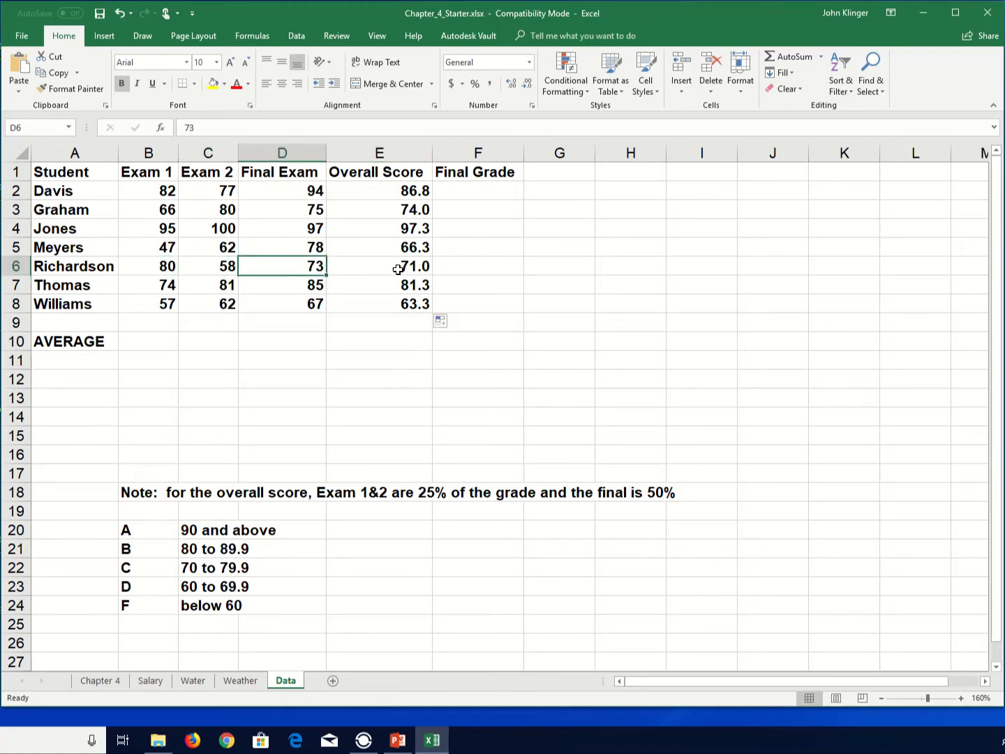
{"action": "left_click", "coordinate": [408, 269]}
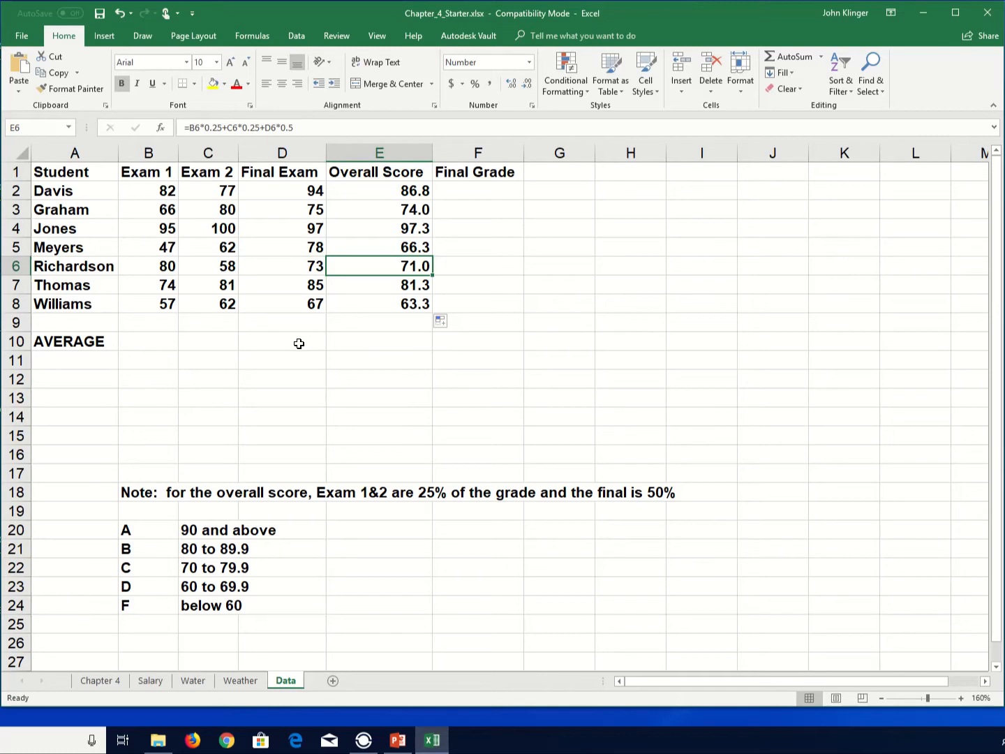
- Enter =AVERAGE(B2:B8) in B10 to average the Exam 1 scores
{"action": "left_click", "coordinate": [152, 336]}
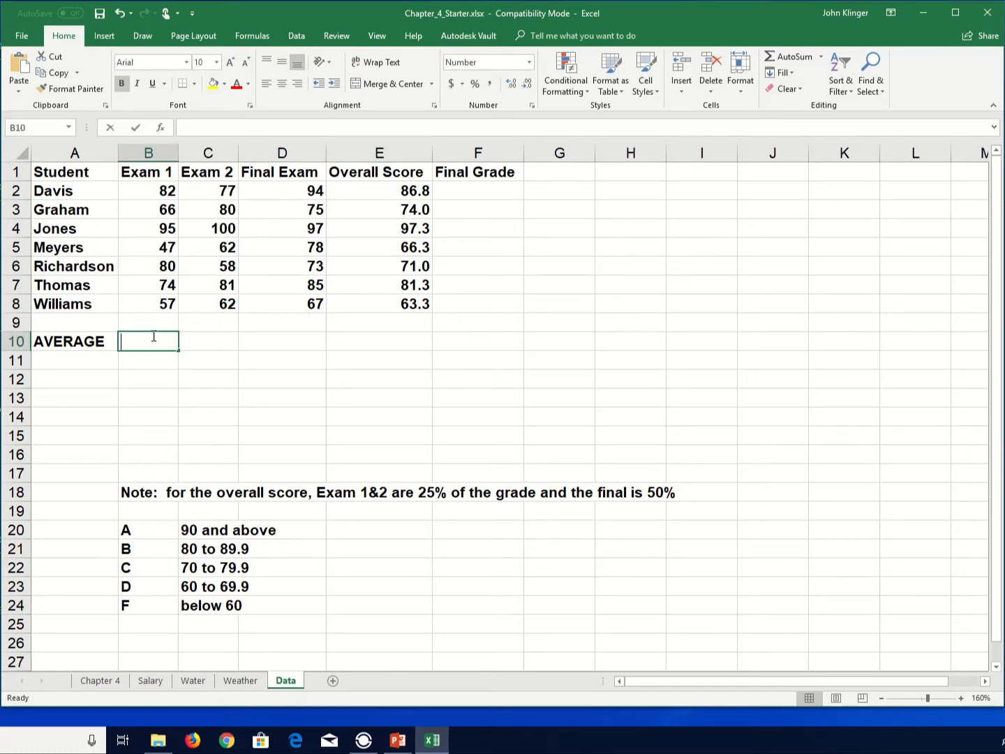
{"action": "type", "text": "=average("}
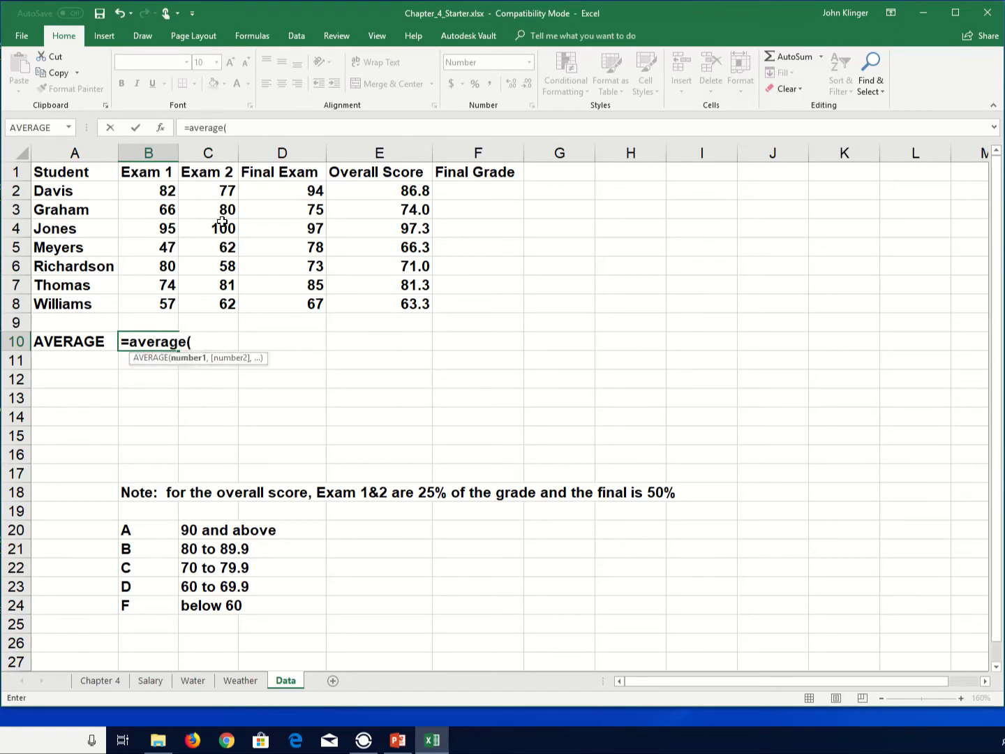
{"action": "left_click_drag", "start_coordinate": [169, 192], "coordinate": [150, 299]}
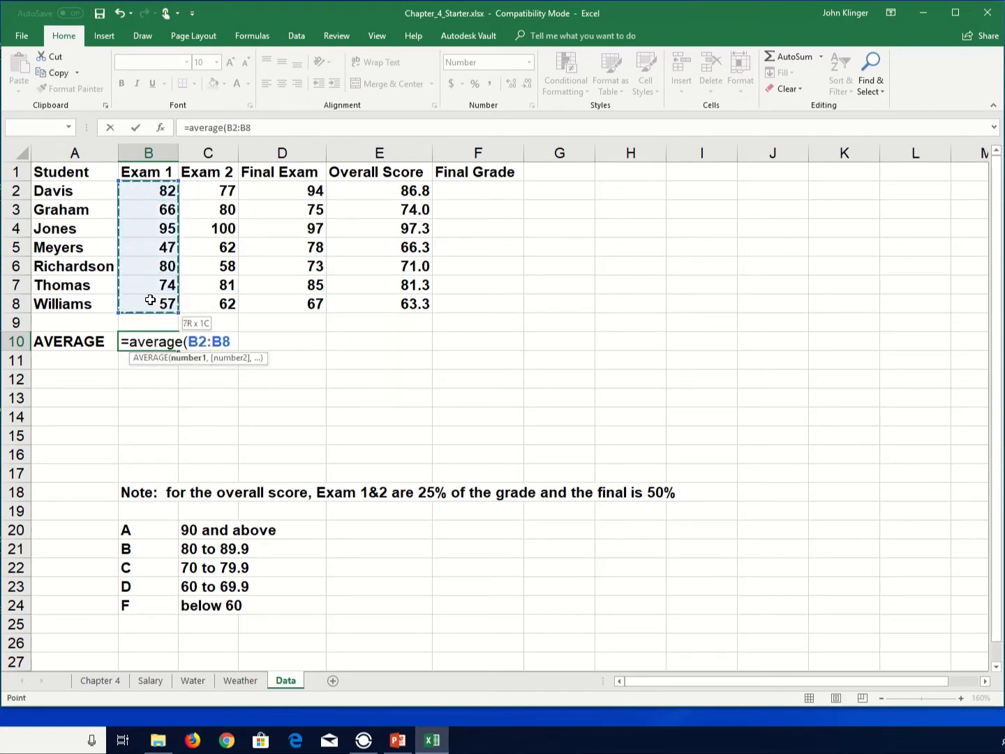
{"action": "key", "text": "Return"}
{"action": "key", "text": "Up"}
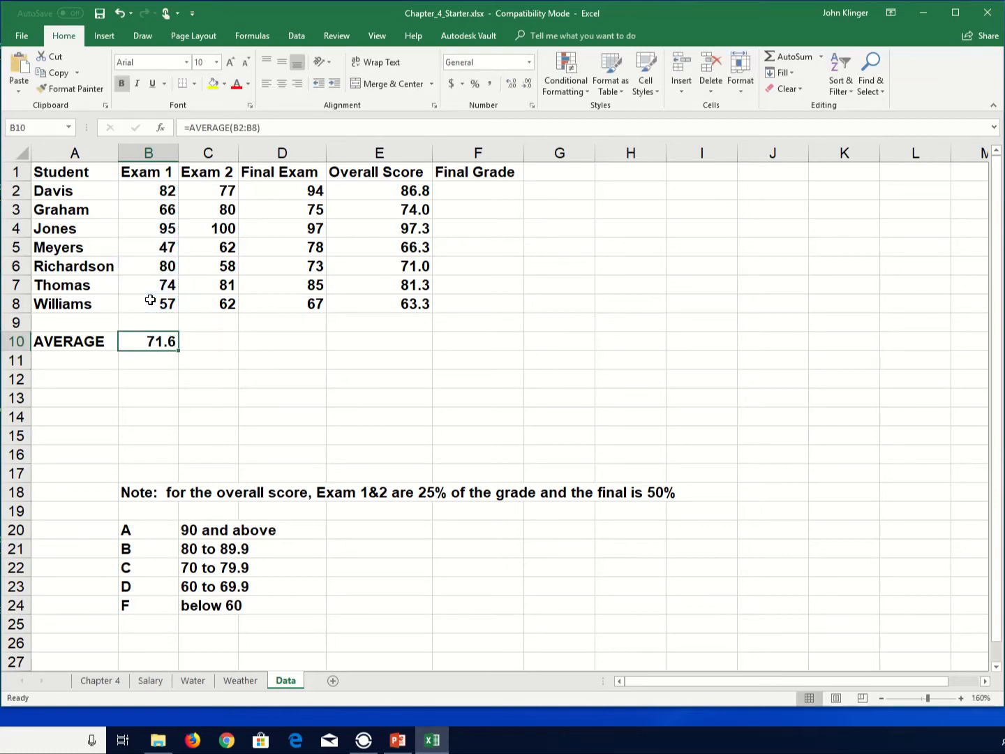
- Copy the B10 average formula across to C10, D10 and E10
{"action": "key", "text": "ctrl+c"}
{"action": "key", "text": "Right"}
{"action": "key", "text": "ctrl+v"}
{"action": "key", "text": "Right"}
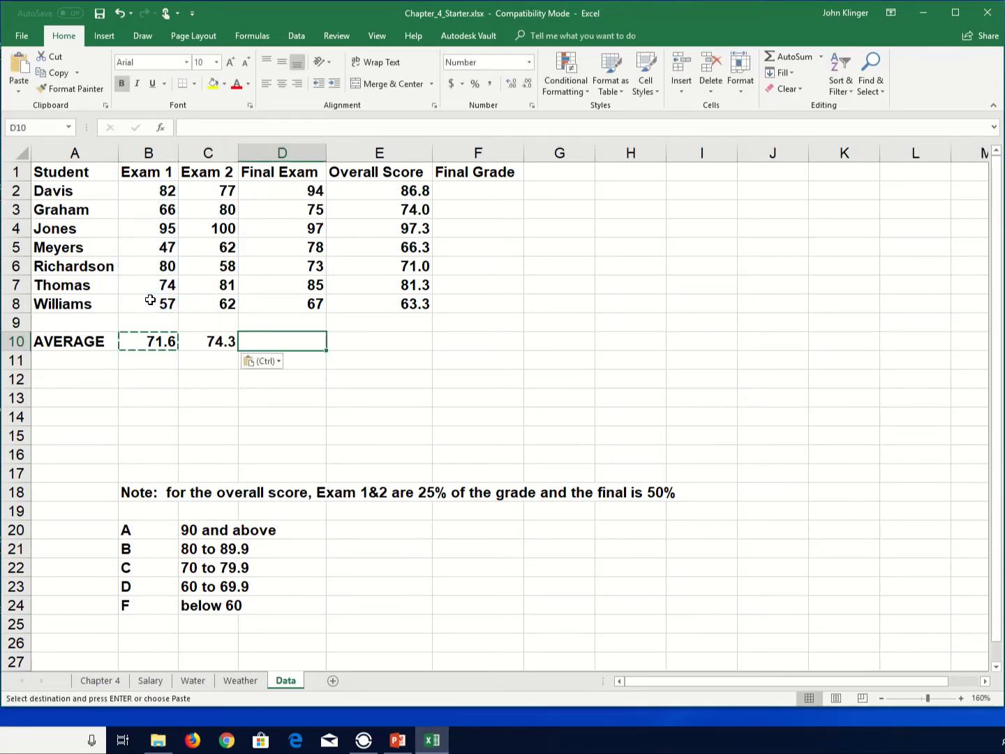
{"action": "key", "text": "ctrl+v"}
{"action": "key", "text": "Right"}
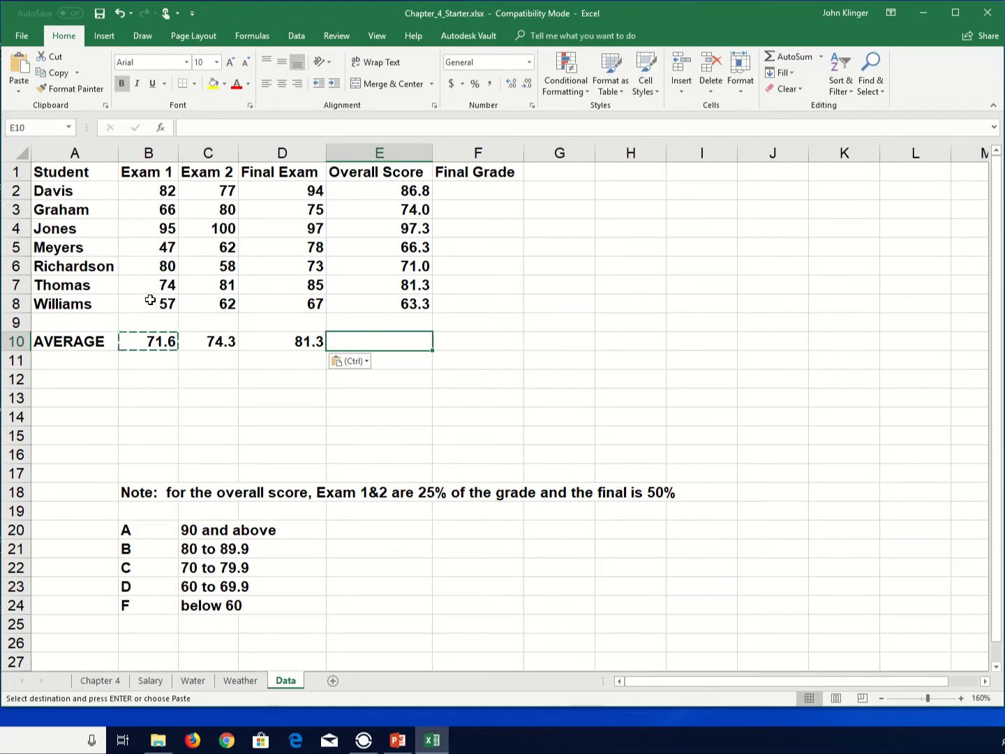
{"action": "key", "text": "ctrl+v"}
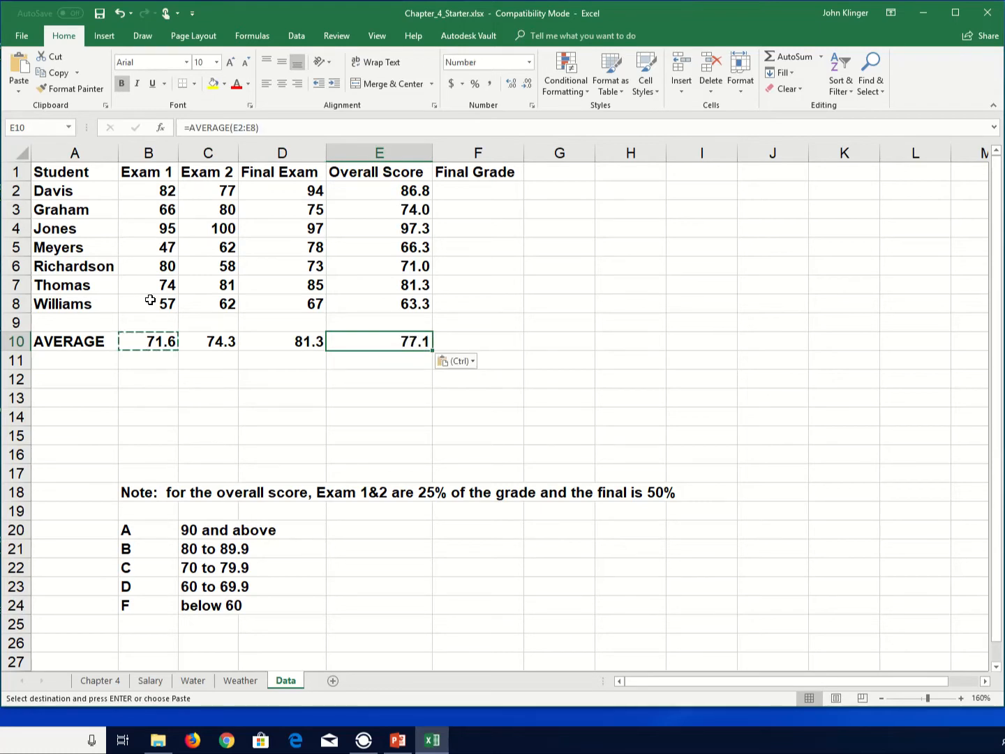
{"action": "key", "text": "Escape"}
- Inspect the copied average formula in C10 and move into the Final Grade column
{"action": "key", "text": "Left"}
{"action": "key", "text": "Left"}
{"action": "key", "text": "Left"}
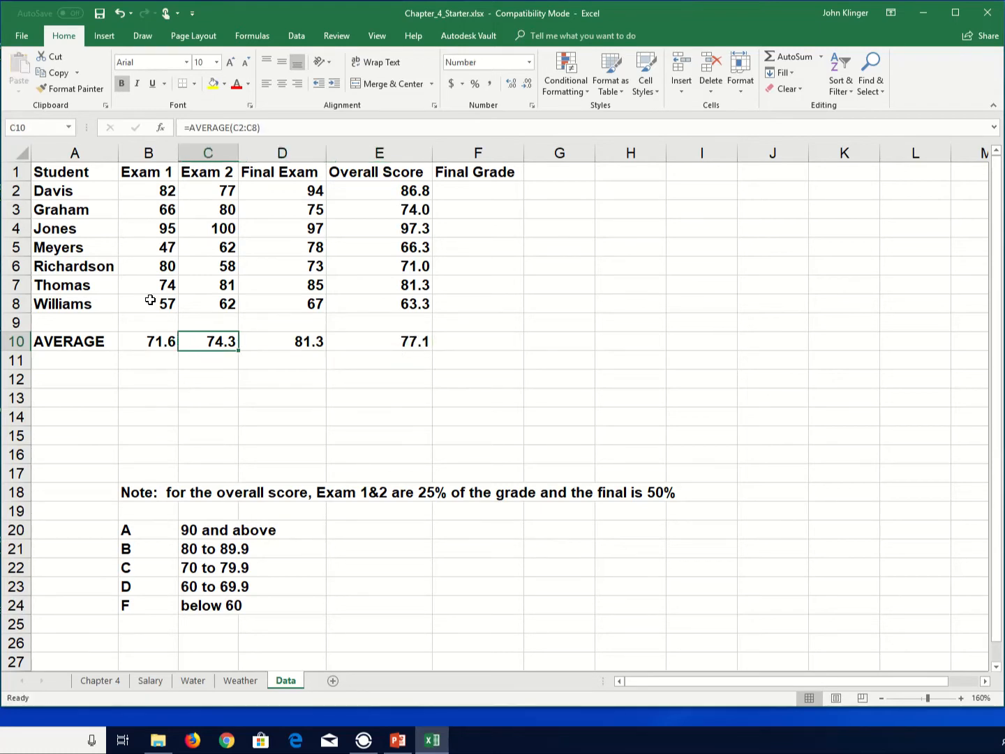
{"action": "key", "text": "Right"}
{"action": "key", "text": "Right"}
{"action": "key", "text": "Right"}
{"action": "key", "text": "Right"}
{"action": "key", "text": "Up"}
{"action": "key", "text": "Up"}
{"action": "key", "text": "Up"}
{"action": "key", "text": "Up"}
{"action": "key", "text": "Up"}
{"action": "key", "text": "Up"}
{"action": "key", "text": "Up"}
{"action": "key", "text": "Up"}
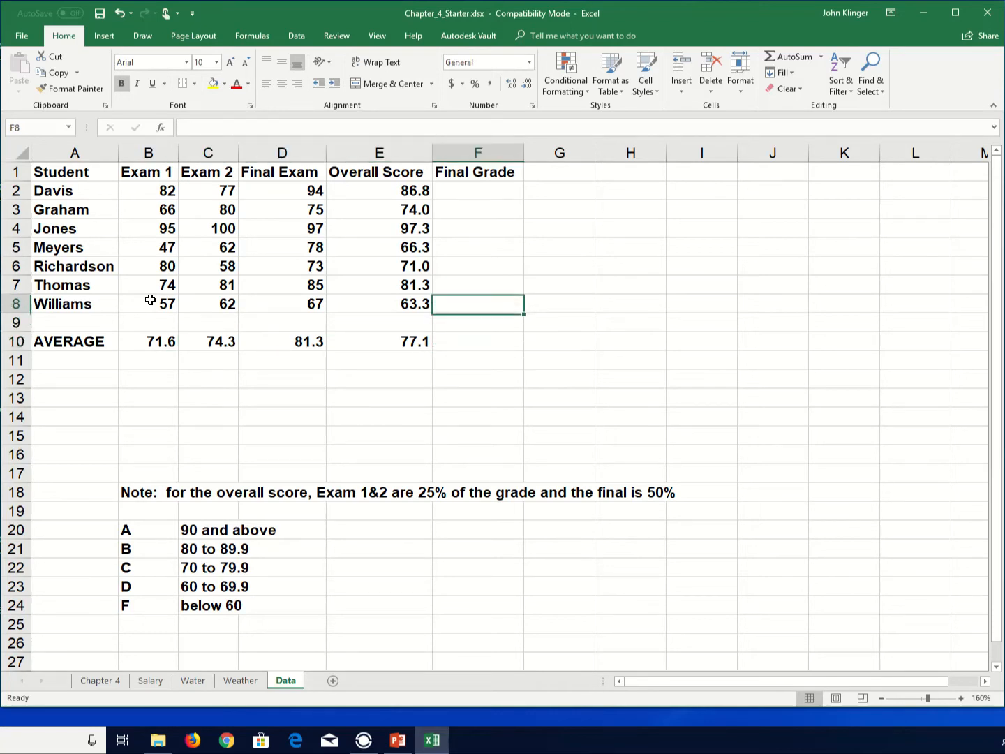
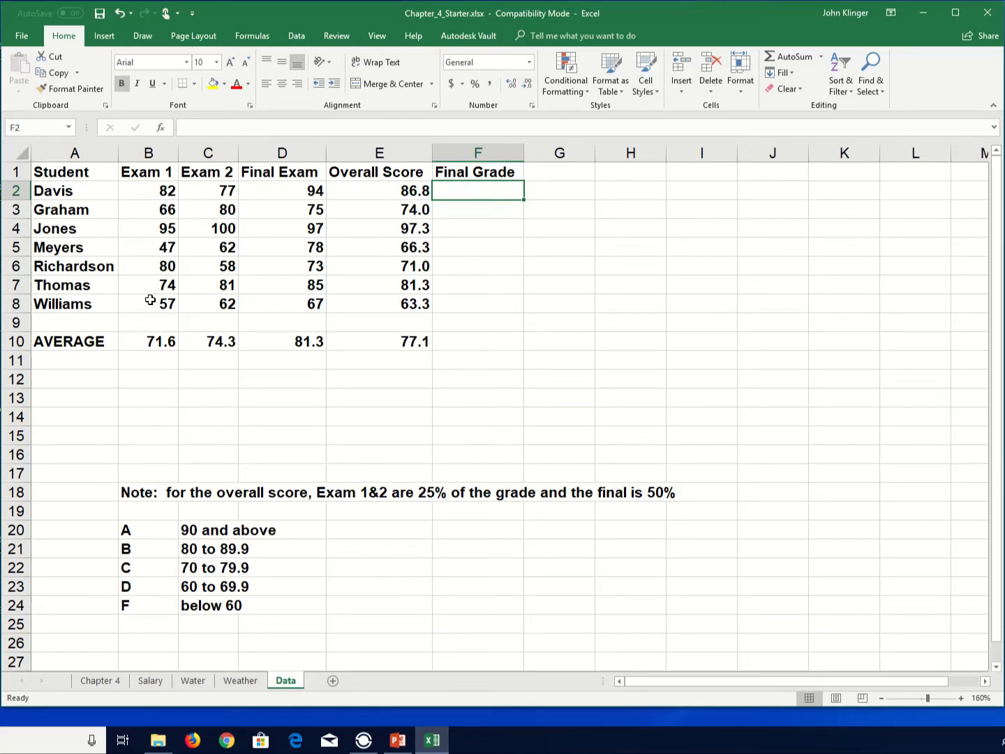
- Enter =IF(E2<60,"F","test") in F2 as the first grade test for Davis
{"action": "type", "text": "="}
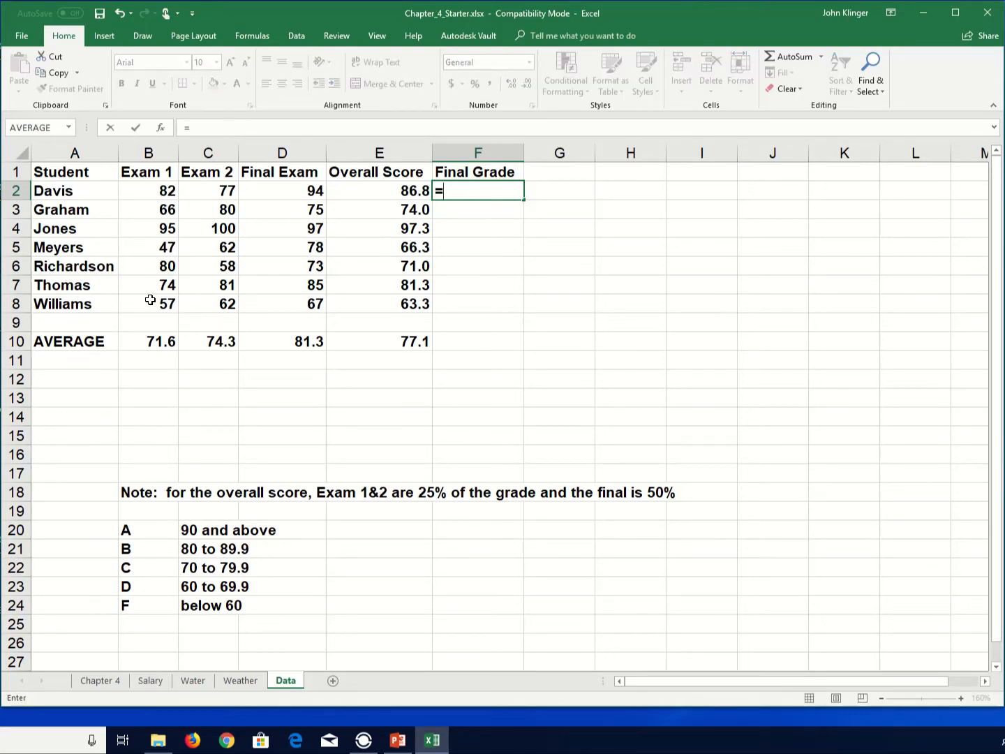
{"action": "type", "text": "if"}
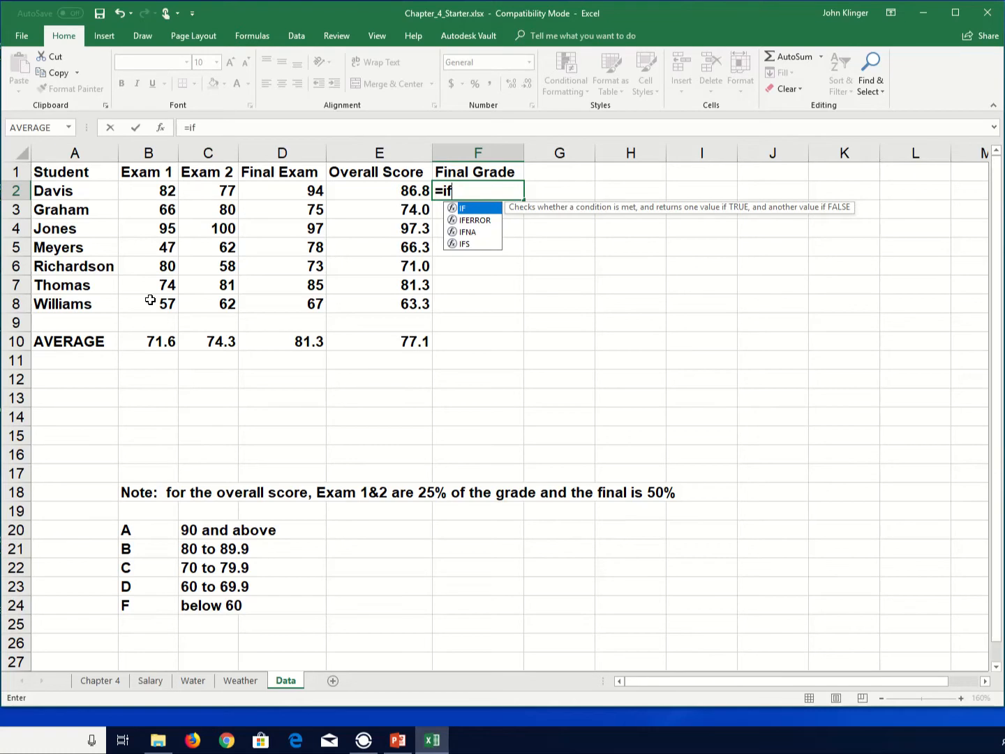
{"action": "type", "text": "("}
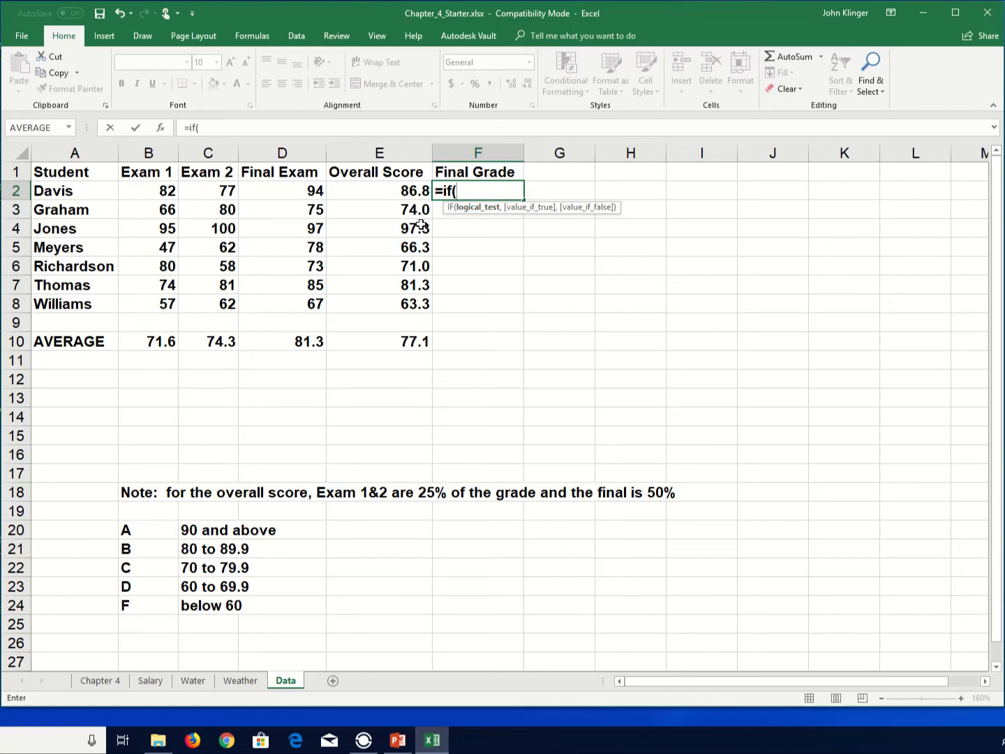
{"action": "left_click", "coordinate": [406, 190]}
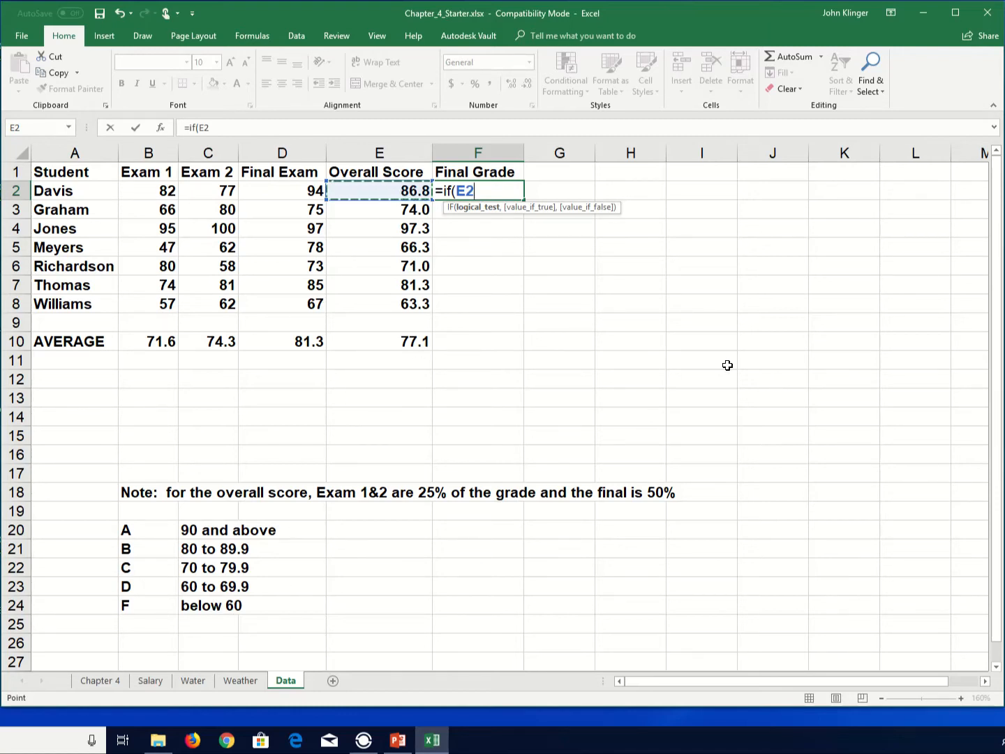
{"action": "type", "text": "<60"}
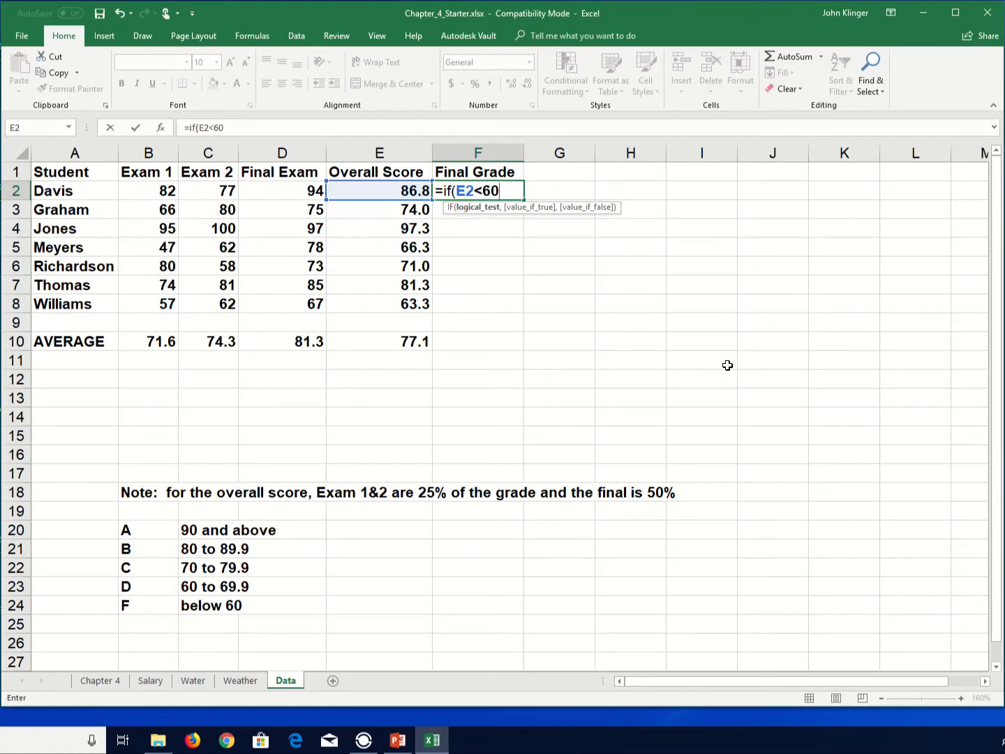
{"action": "type", "text": ",\""}
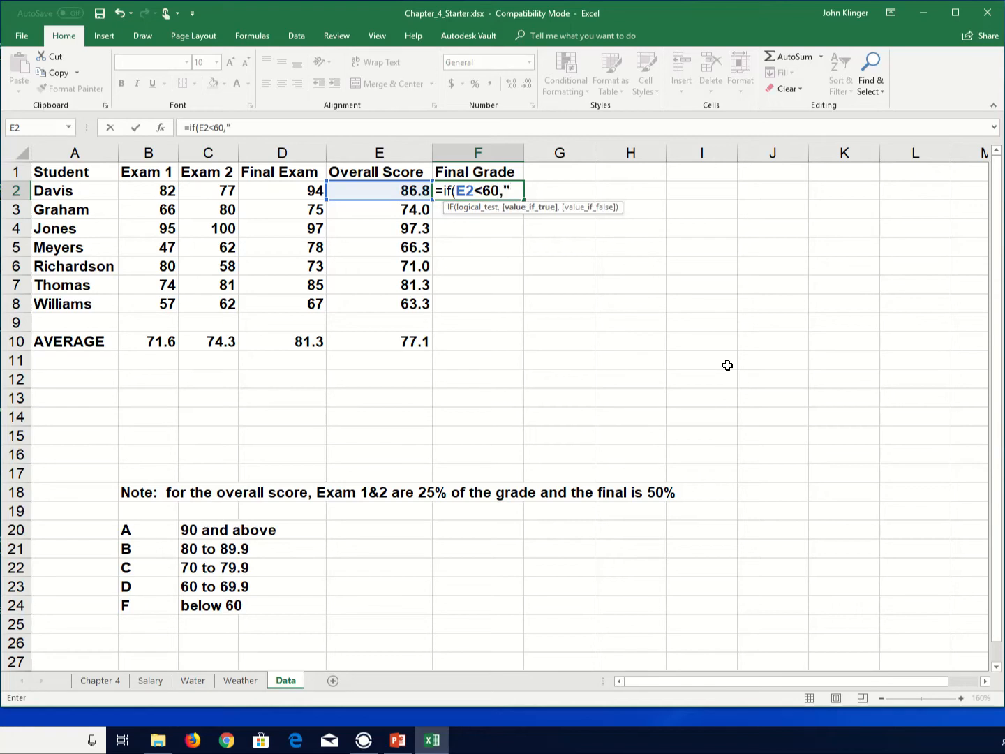
{"action": "type", "text": "F\","}
{"action": "key", "text": "BackSpace"}
{"action": "type", "text": "\"tewst"}
{"action": "key", "text": "BackSpace"}
{"action": "key", "text": "BackSpace"}
{"action": "key", "text": "BackSpace"}
{"action": "type", "text": "st\")"}
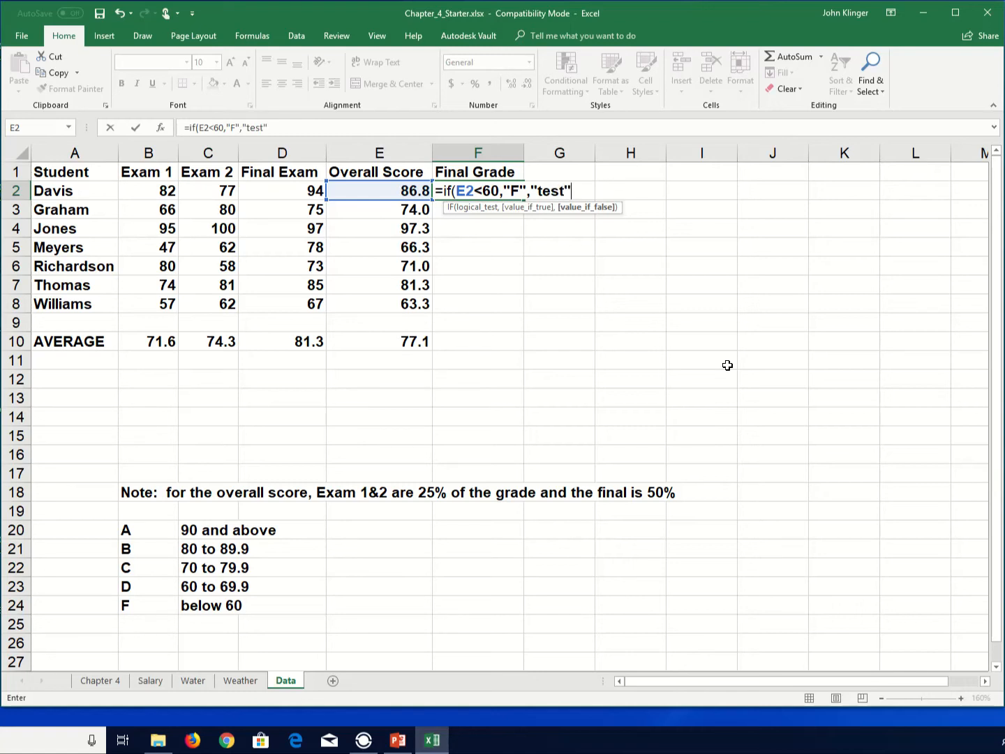
{"action": "key", "text": "Return"}
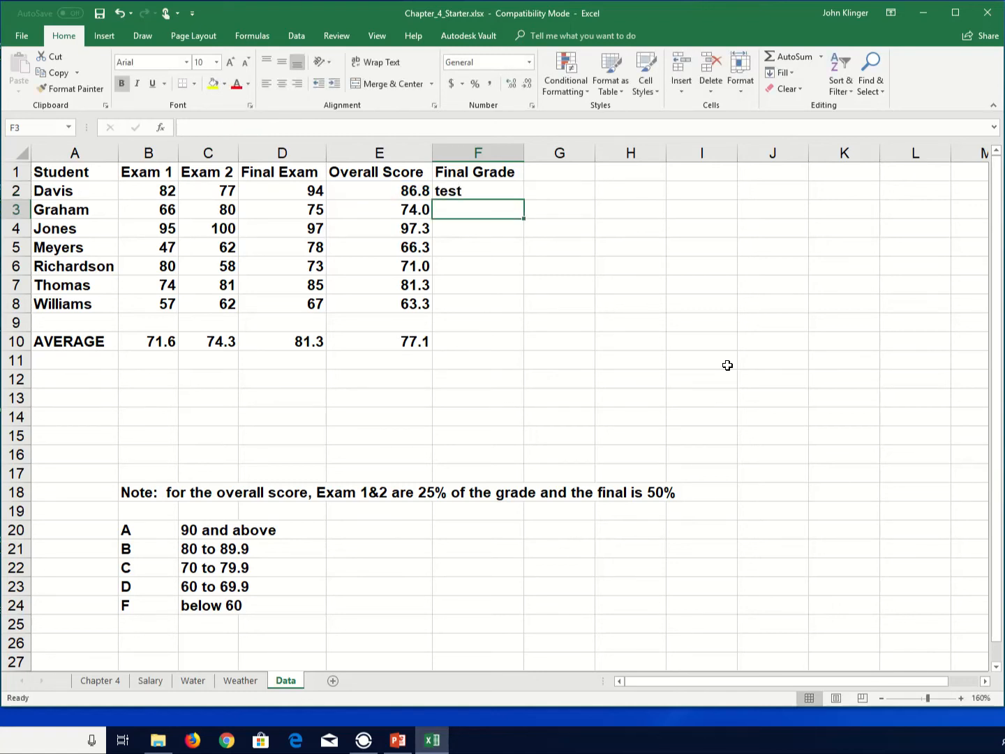
- Temporarily set Davis's Final Exam score to 0 to test the formula, then restore it to 94
{"action": "key", "text": "Up"}
{"action": "key", "text": "Left"}
{"action": "key", "text": "Left"}
{"action": "key", "text": "Left"}
{"action": "key", "text": "Left"}
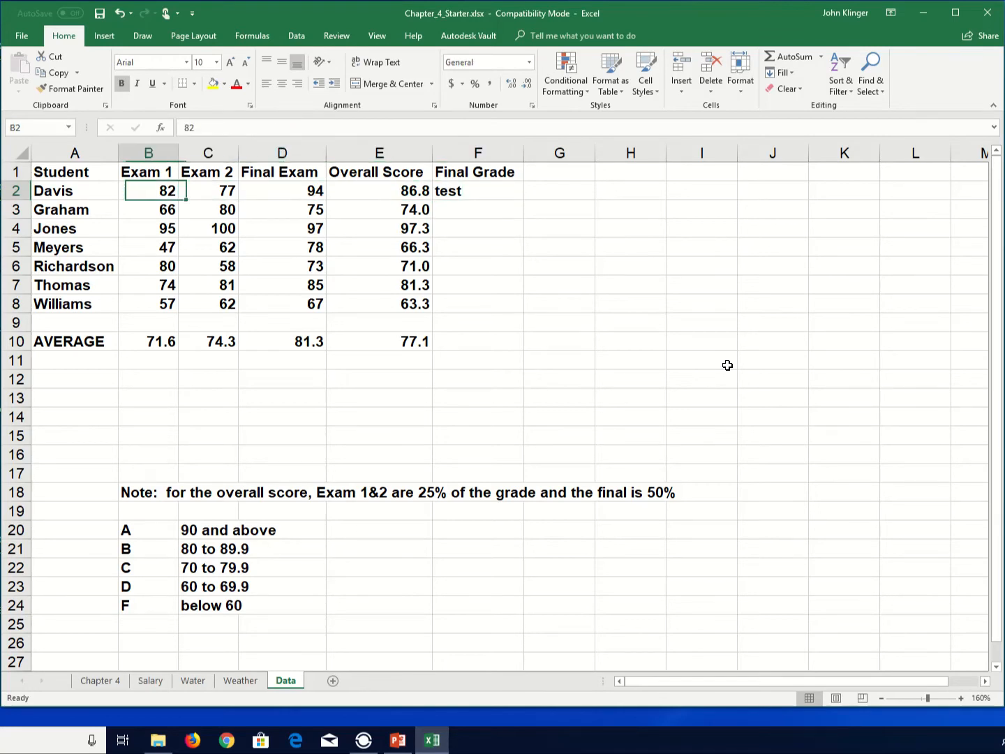
{"action": "key", "text": "Right"}
{"action": "key", "text": "Right"}
{"action": "key", "text": "Right"}
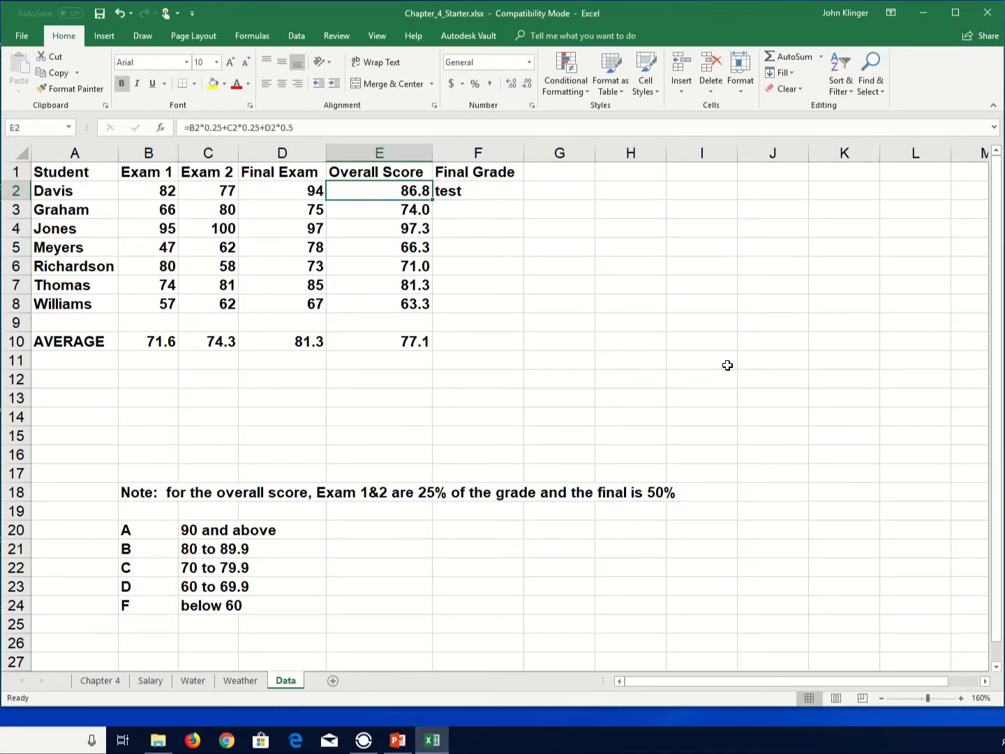
{"action": "key", "text": "Left"}
{"action": "type", "text": "0"}
{"action": "key", "text": "Return"}
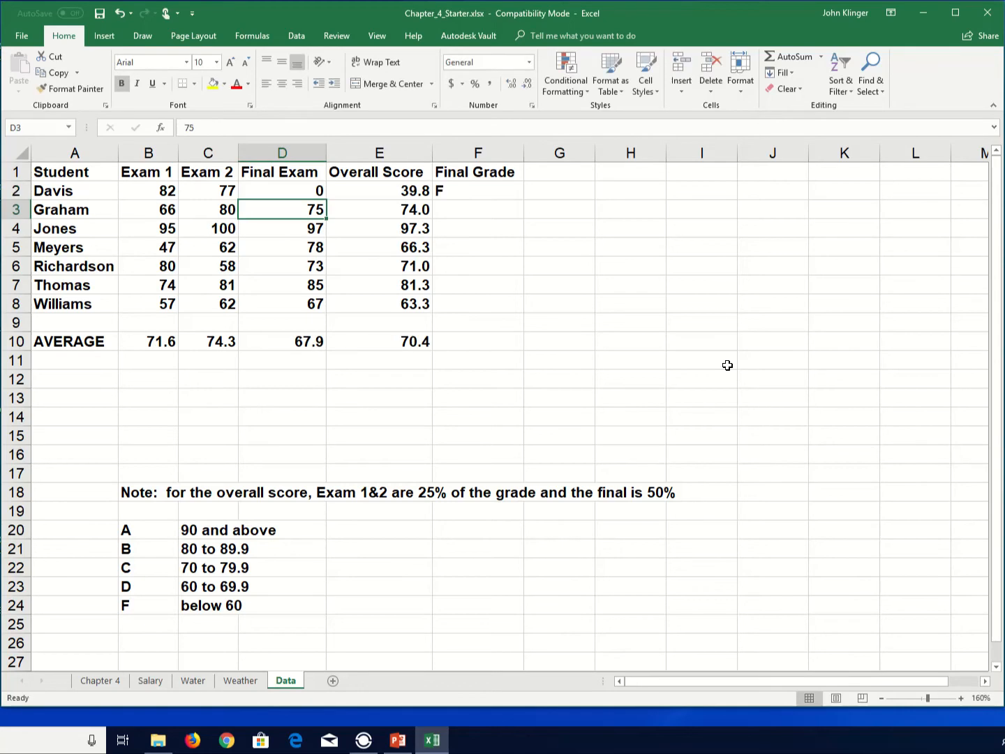
{"action": "key", "text": "Up"}
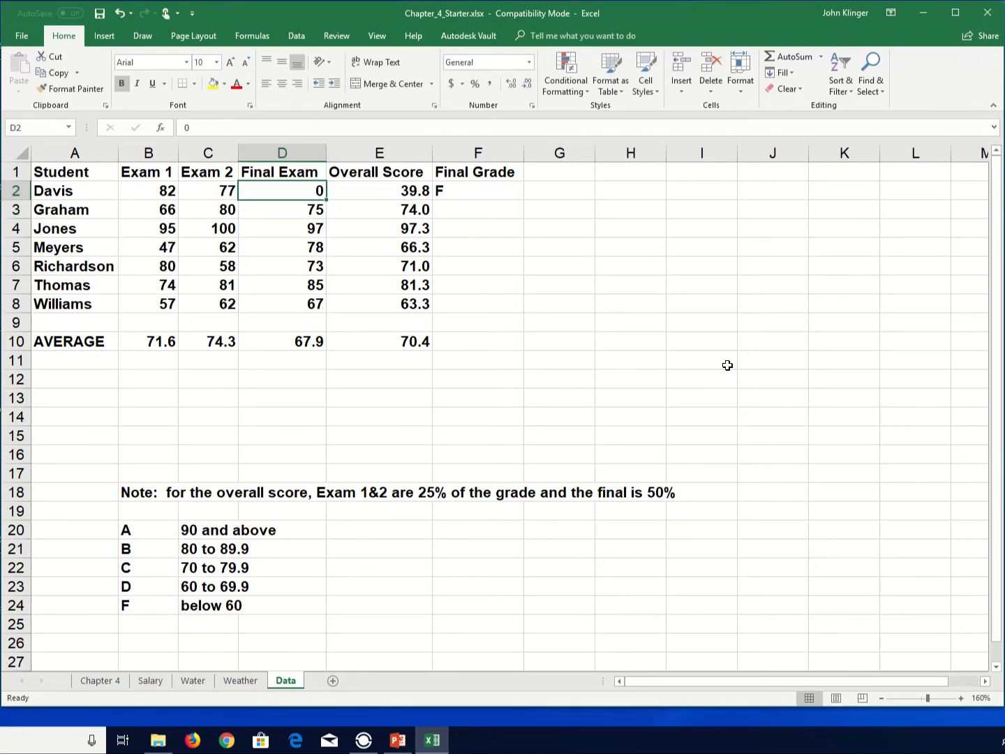
{"action": "type", "text": "94"}
{"action": "key", "text": "ctrl+Return"}
- Edit F2 and replace the "test" value with a nested IF checking whether E2<70
{"action": "key", "text": "Right"}
{"action": "key", "text": "Right"}
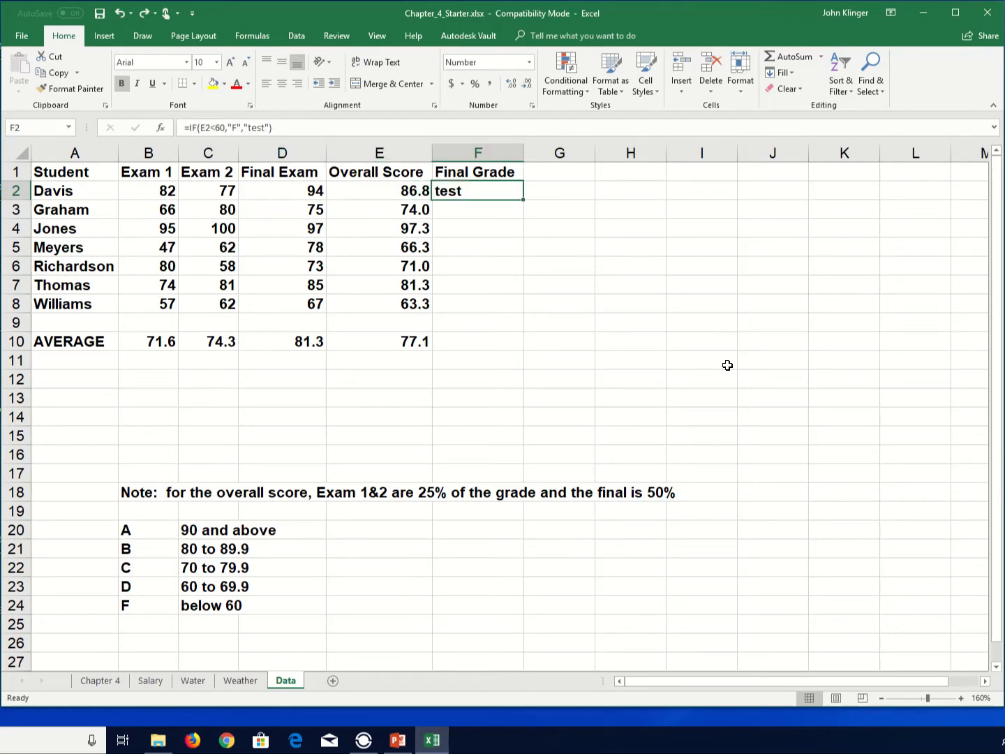
{"action": "key", "text": "F2"}
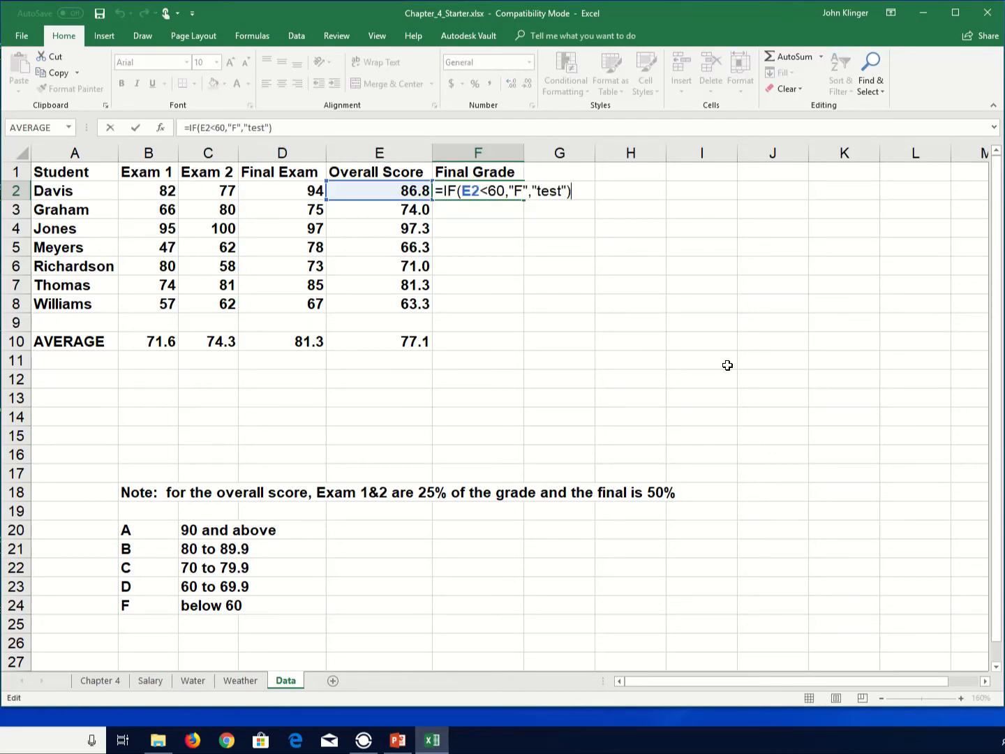
{"action": "key", "text": "Left"}
{"action": "key", "text": "shift+Left"}
{"action": "key", "text": "shift+Left"}
{"action": "key", "text": "shift+Left"}
{"action": "key", "text": "shift+Left"}
{"action": "key", "text": "shift+Left"}
{"action": "key", "text": "shift+Left"}
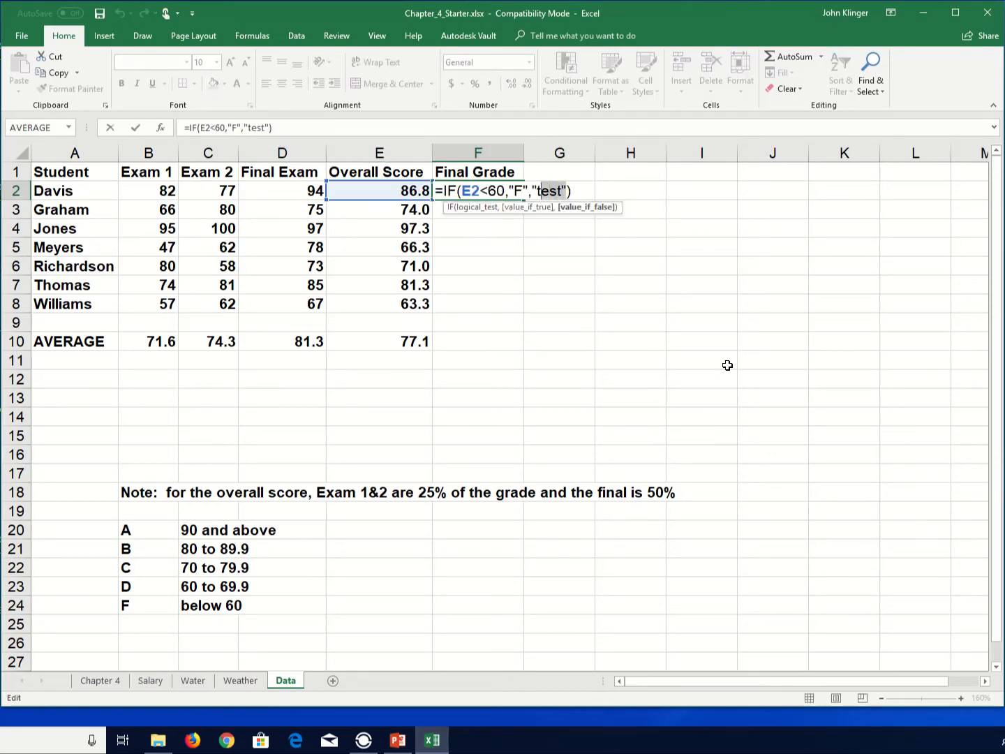
{"action": "type", "text": "if"}
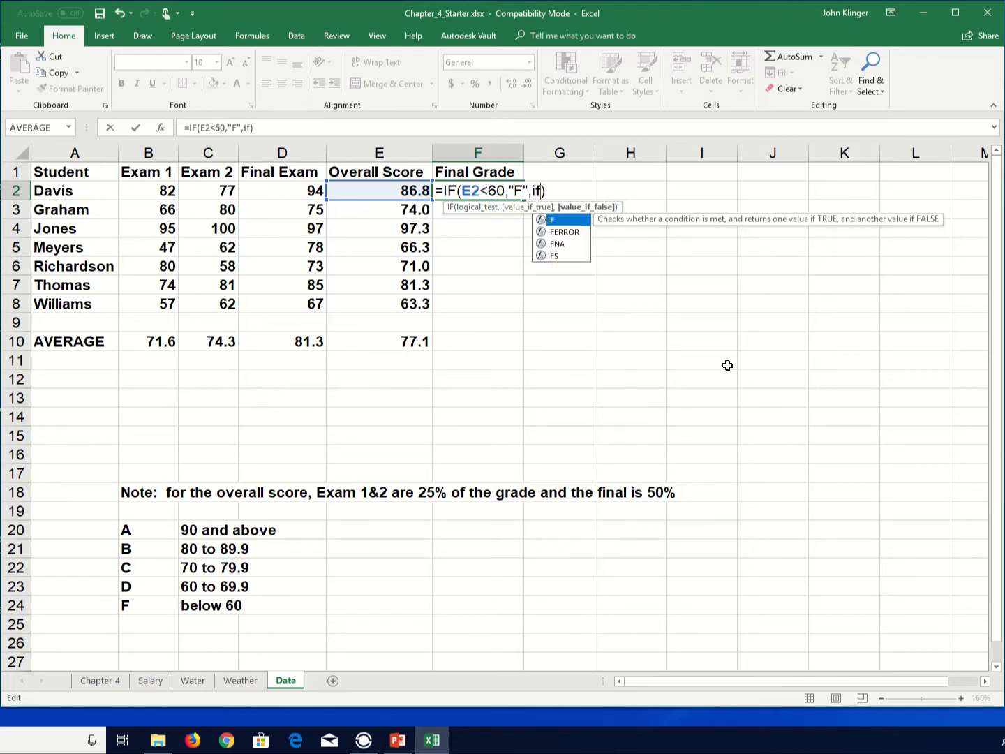
{"action": "type", "text": "("}
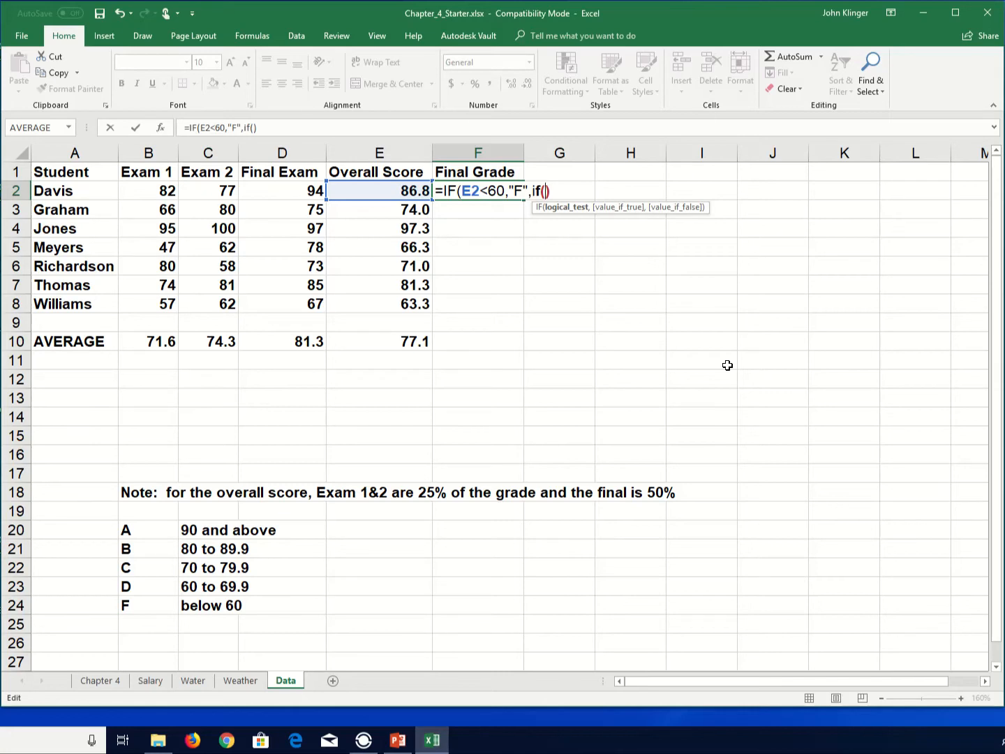
{"action": "left_click", "coordinate": [406, 191]}
{"action": "left_click", "coordinate": [407, 191]}
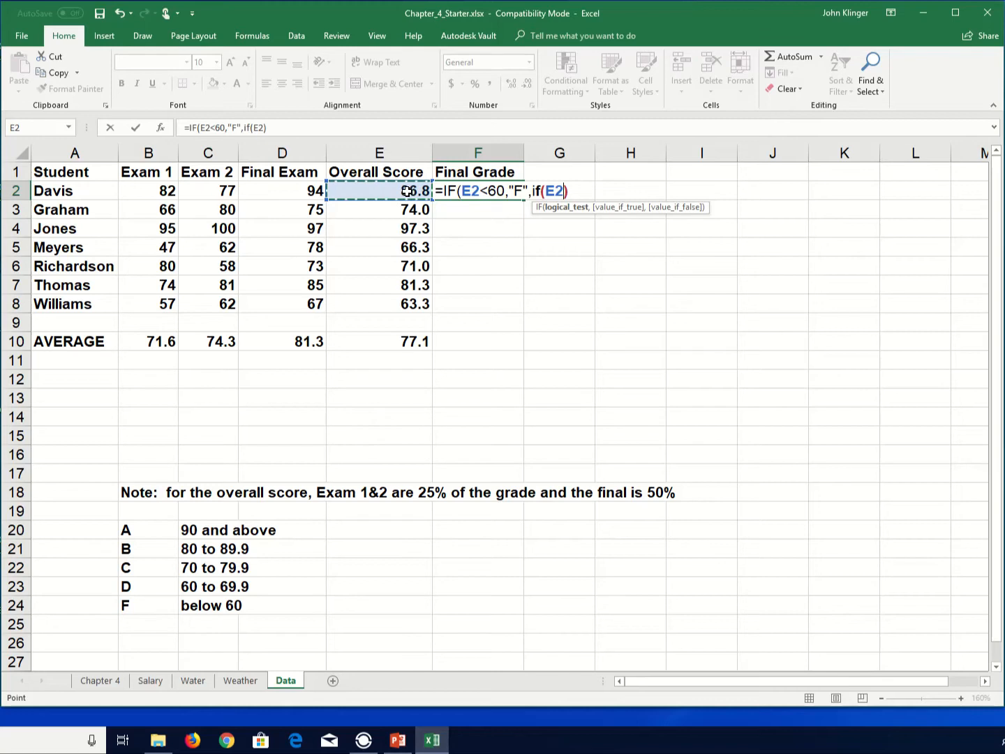
{"action": "type", "text": "<"}
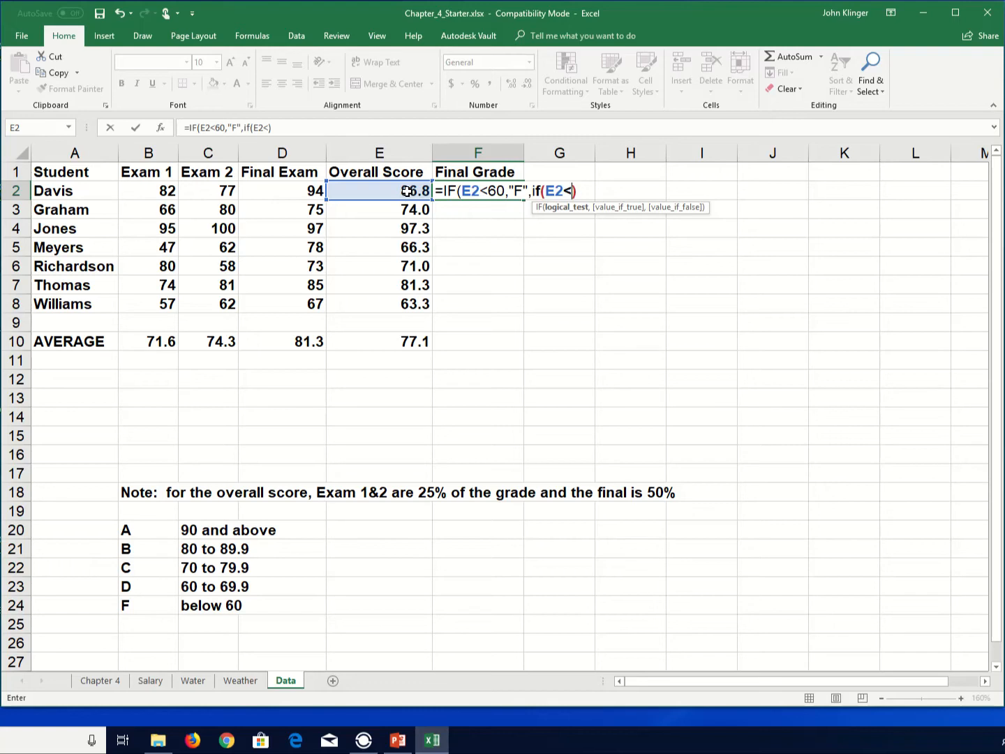
{"action": "type", "text": "70"}
{"action": "key", "text": "Return"}
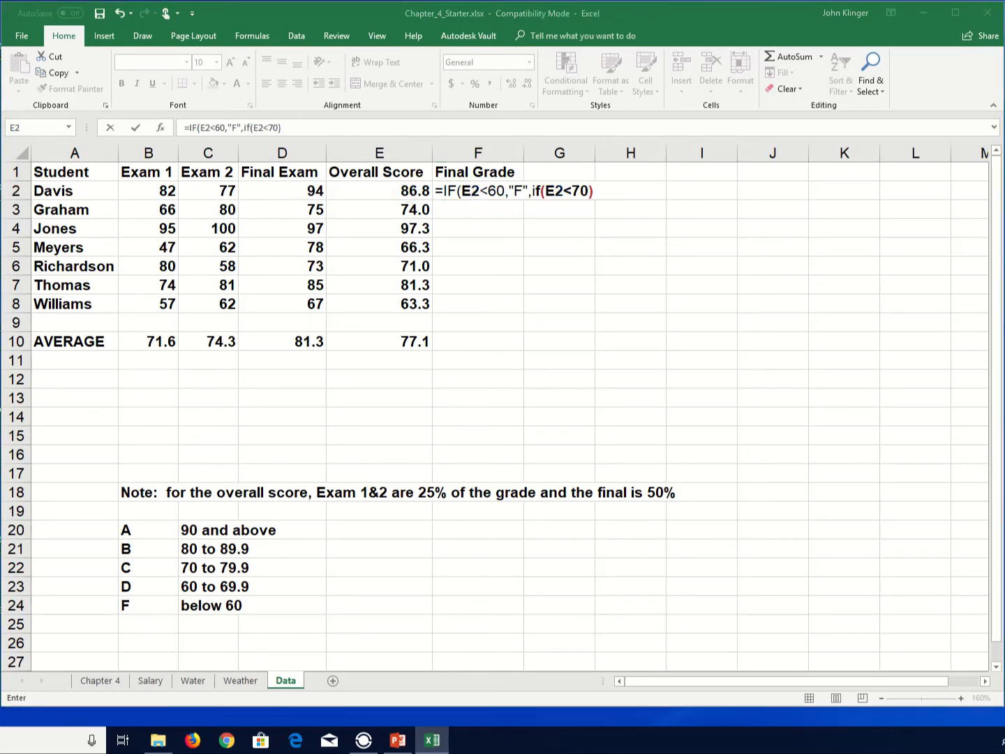
- Complete the nested IF in F2 so it returns "D" when true and "Test" otherwise
{"action": "left_click", "coordinate": [574, 192]}
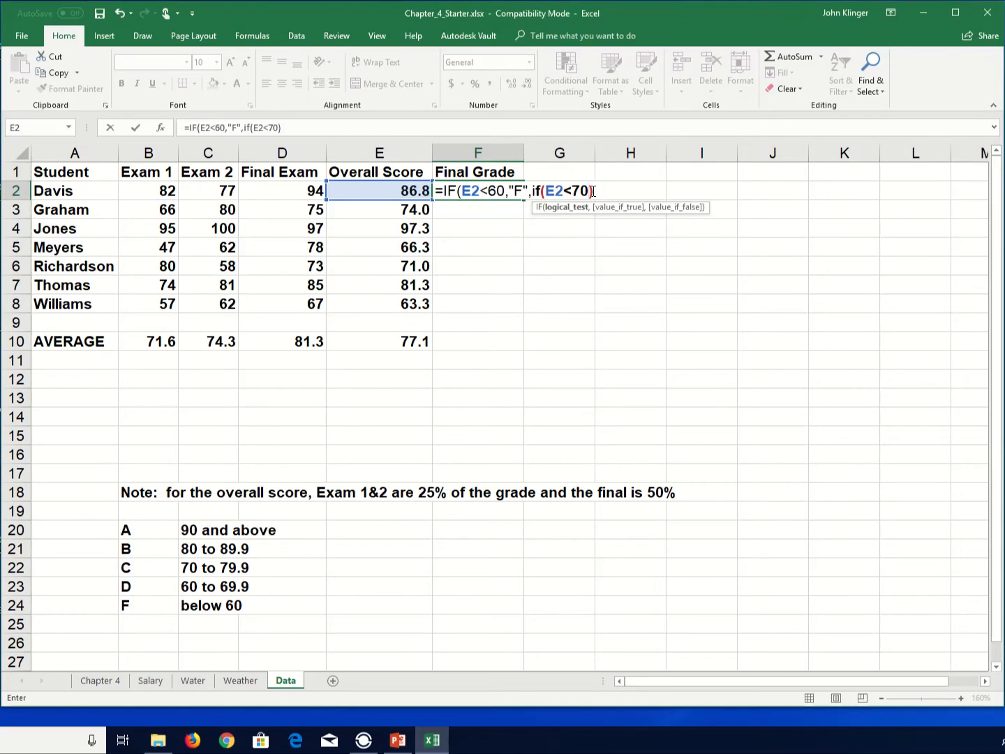
{"action": "type", "text": ","}
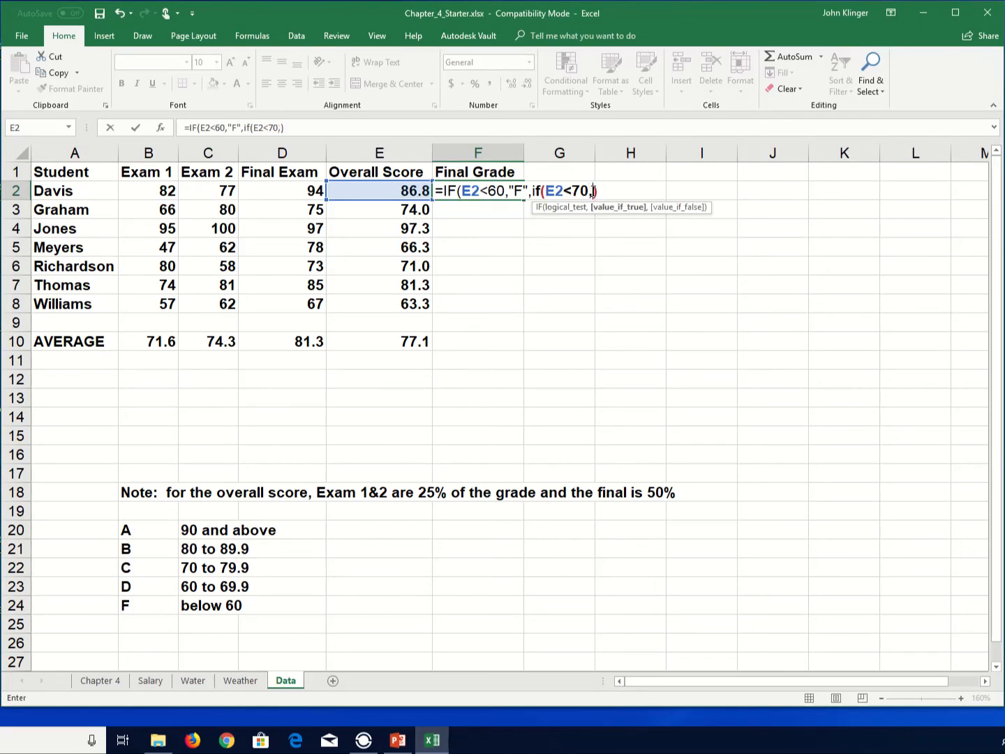
{"action": "type", "text": "\"D\"."}
{"action": "key", "text": "BackSpace"}
{"action": "type", "text": ","}
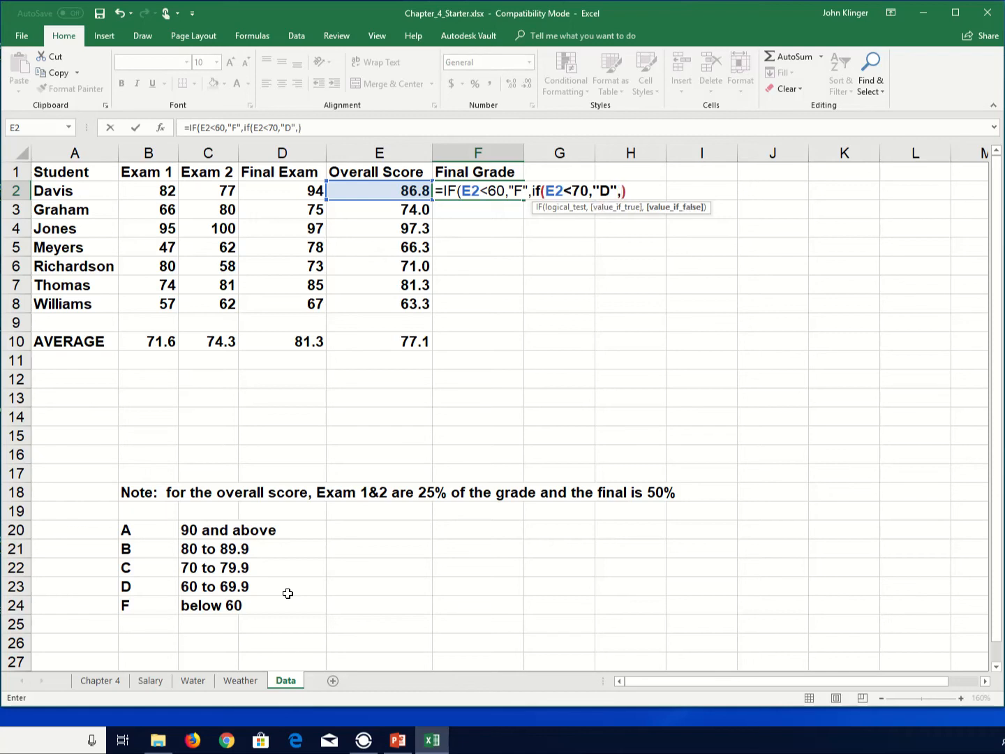
{"action": "type", "text": "\"Test\"))"}
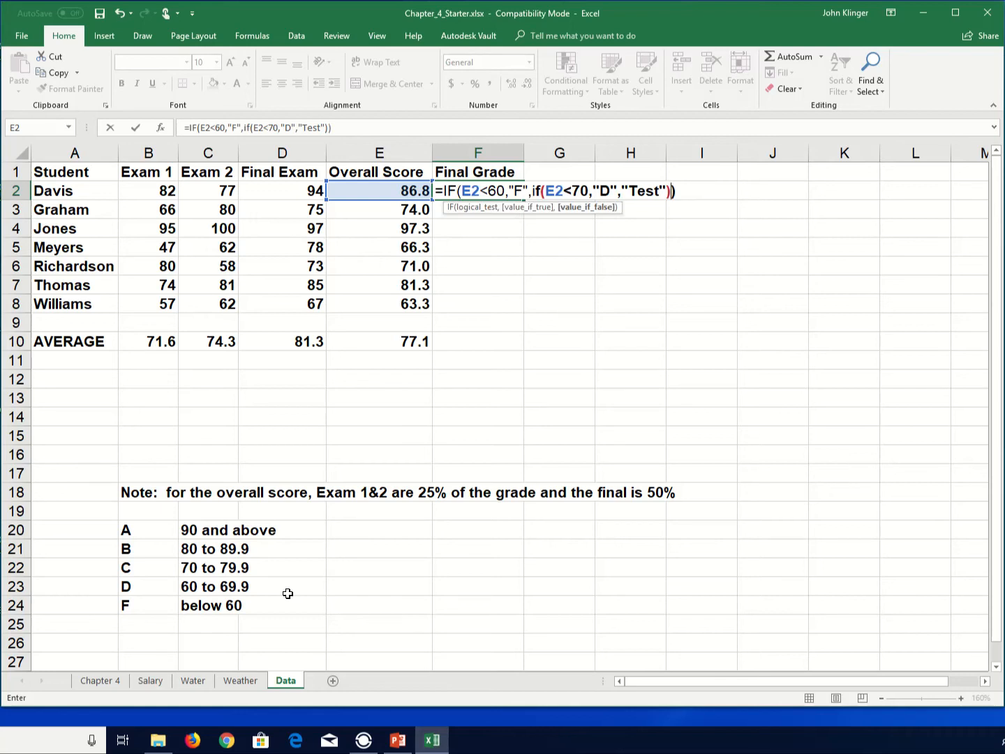
{"action": "key", "text": "Return"}
- Temporarily set Davis's Final Exam score to 50 to test the D grade, then undo it
{"action": "key", "text": "Up"}
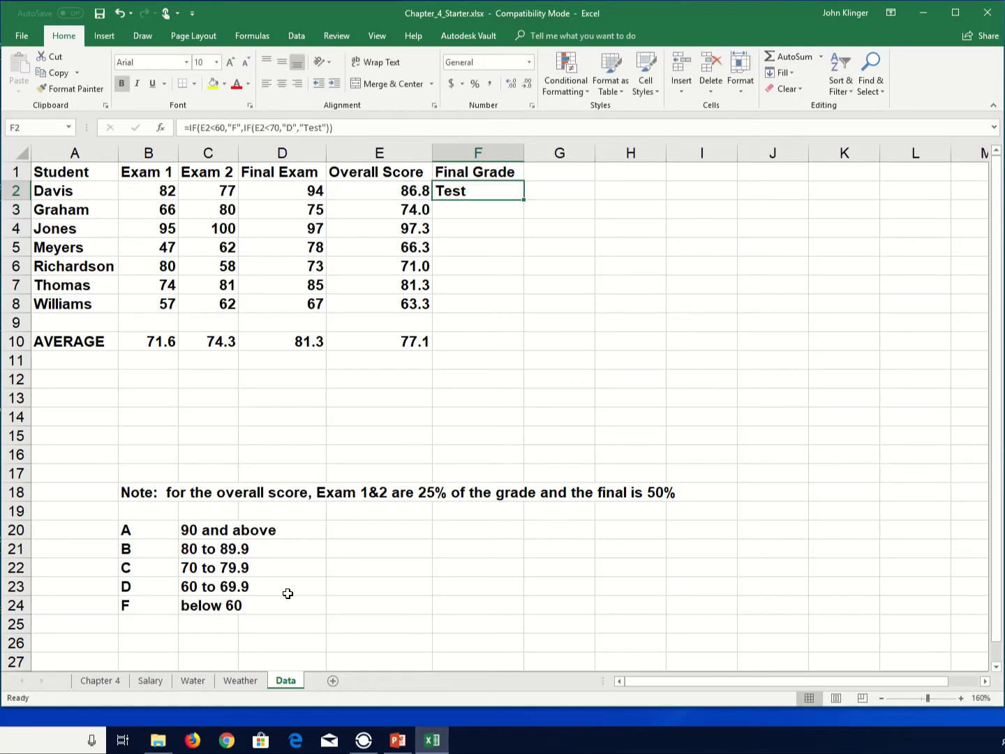
{"action": "key", "text": "Left"}
{"action": "key", "text": "Left"}
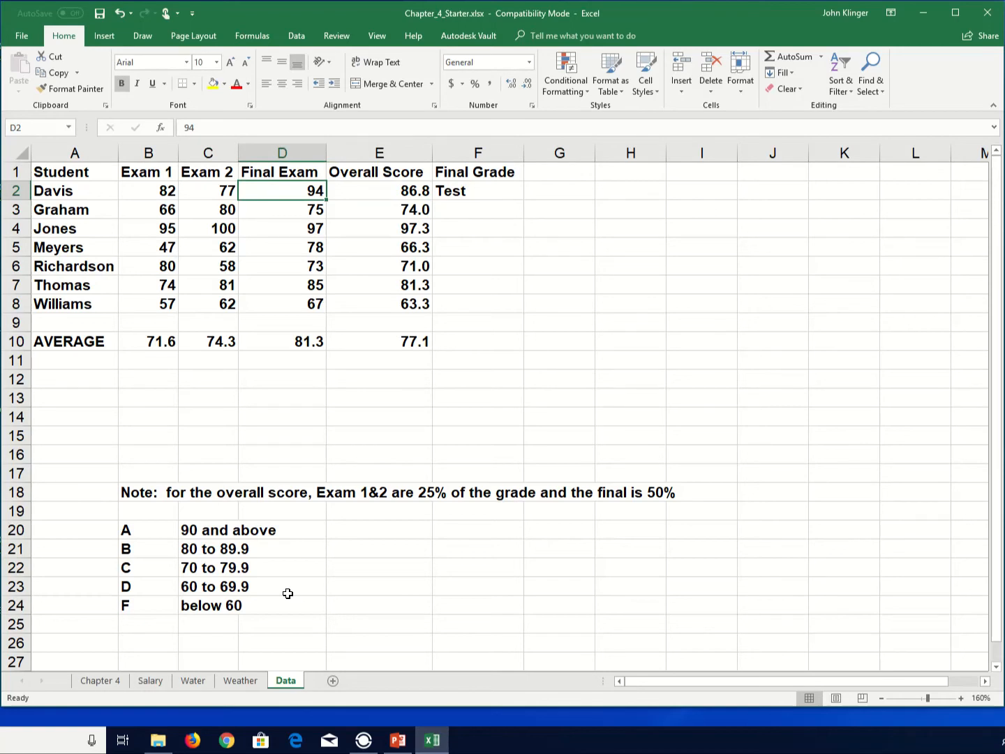
{"action": "type", "text": "50"}
{"action": "key", "text": "Return"}
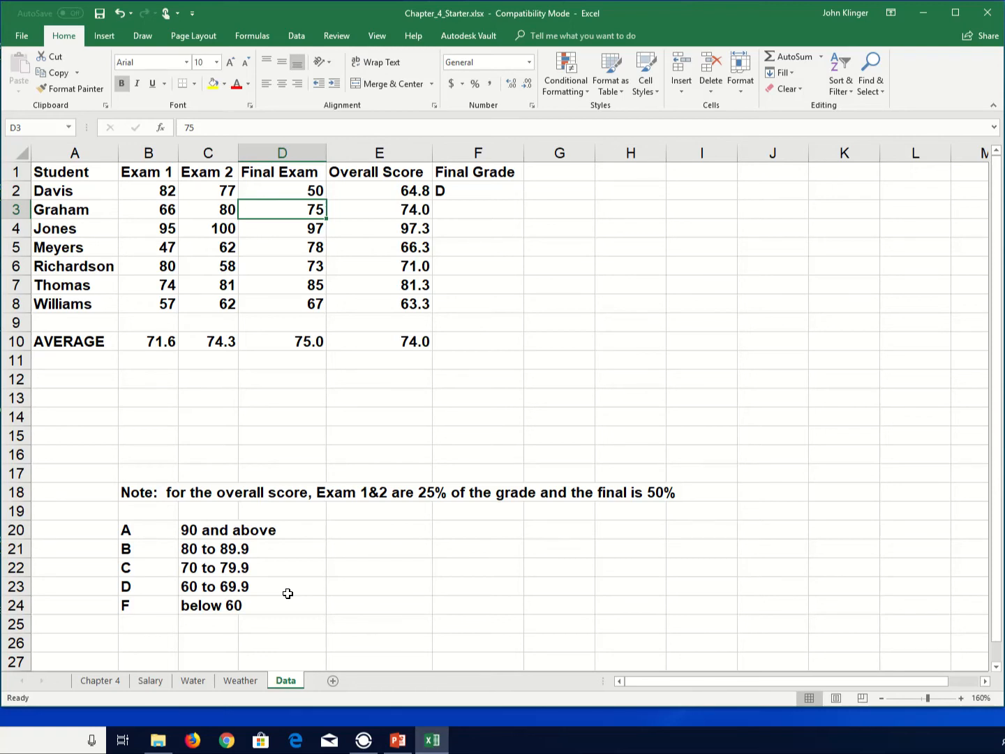
{"action": "key", "text": "ctrl+z"}
- Edit F2 and replace the "Test" value with a third nested IF checking whether E2<80
{"action": "key", "text": "Up"}
{"action": "key", "text": "Down"}
{"action": "key", "text": "Right"}
{"action": "key", "text": "Right"}
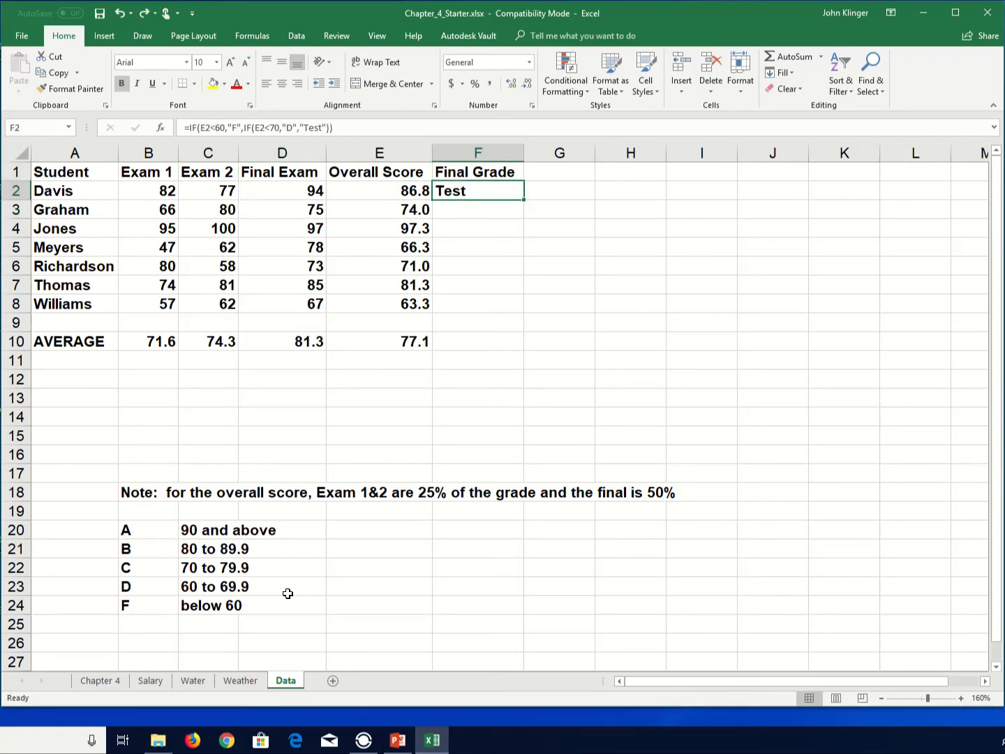
{"action": "key", "text": "F2"}
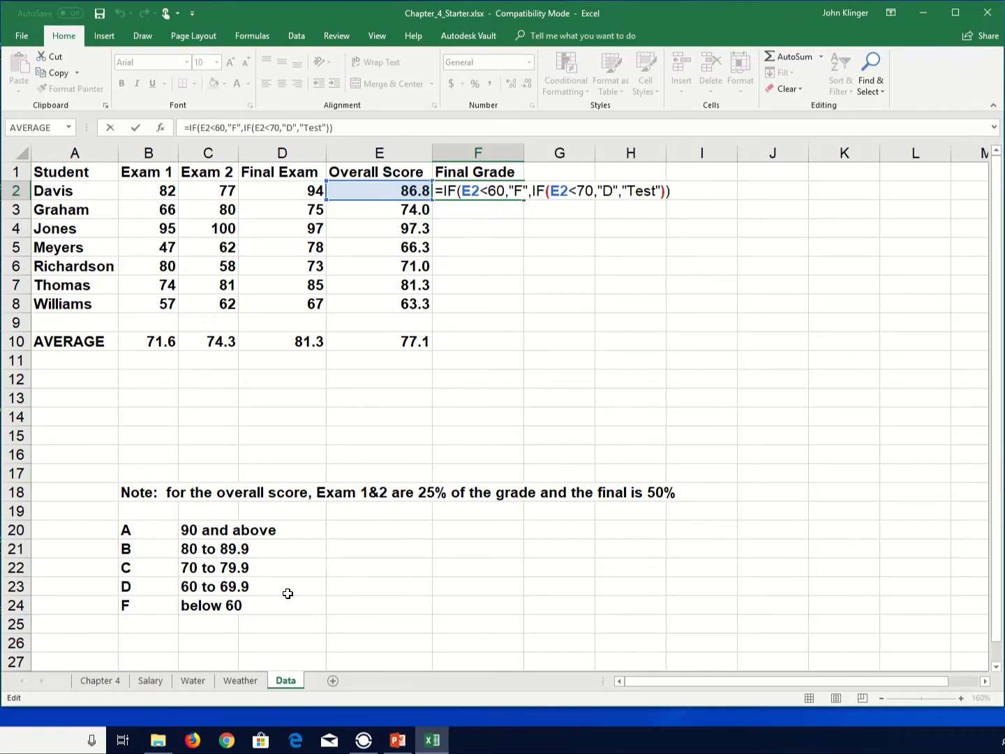
{"action": "key", "text": "Left"}
{"action": "key", "text": "Left"}
{"action": "key", "text": "Left"}
{"action": "key", "text": "shift+Left"}
{"action": "key", "text": "shift+Left"}
{"action": "key", "text": "shift+Left"}
{"action": "key", "text": "shift+Left"}
{"action": "key", "text": "shift+Left"}
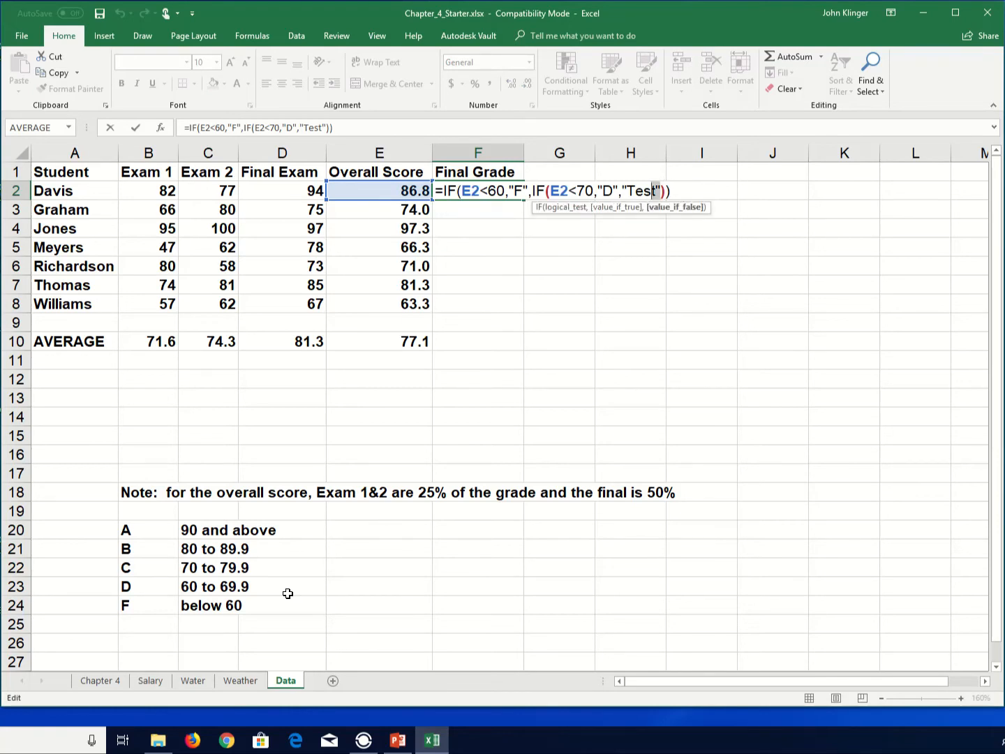
{"action": "type", "text": "if"}
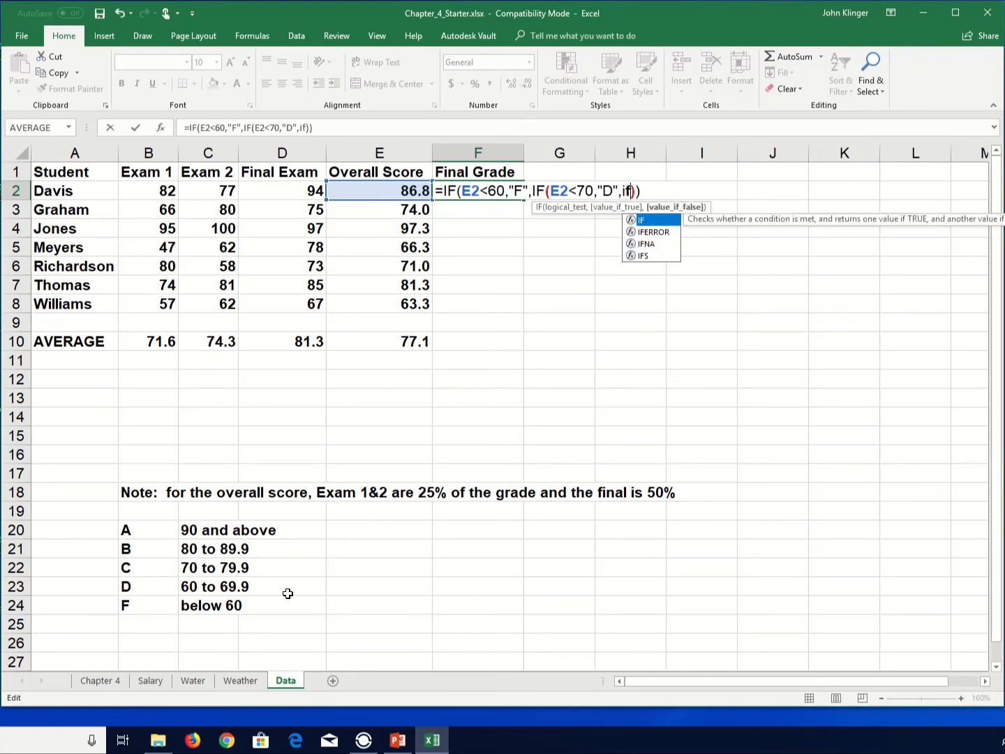
{"action": "type", "text": "("}
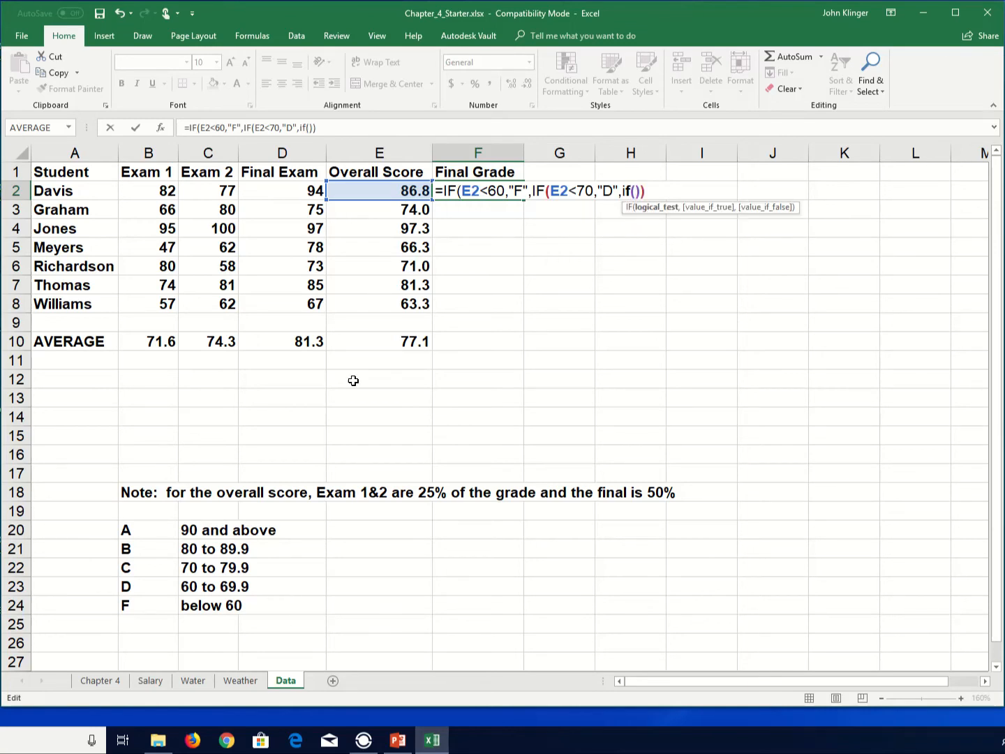
{"action": "left_click", "coordinate": [411, 194]}
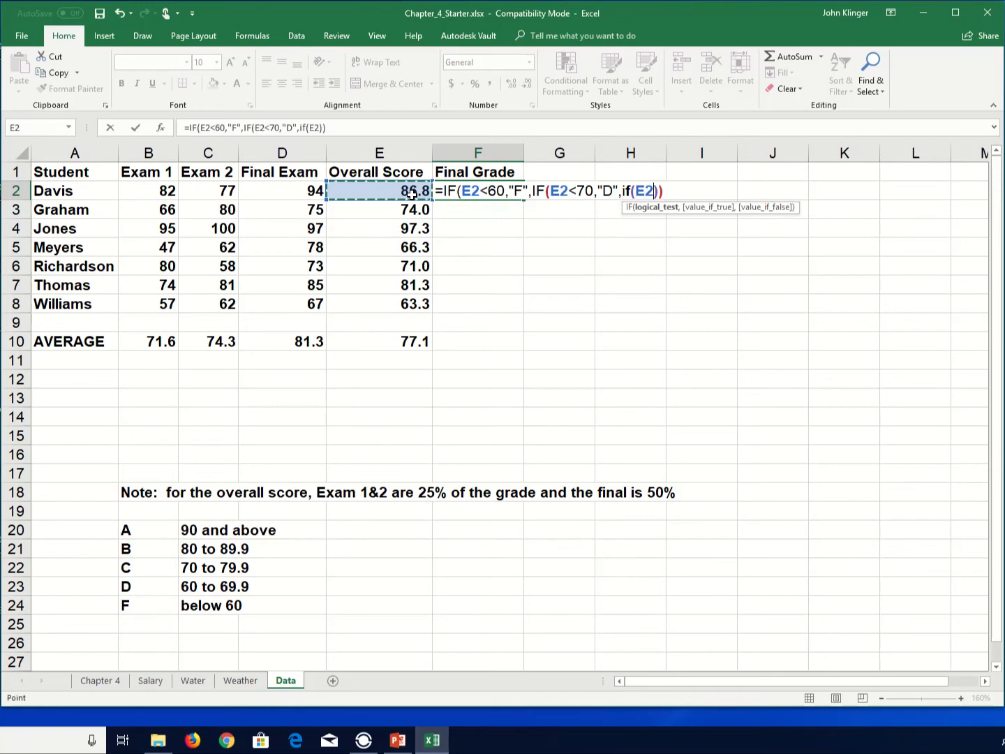
{"action": "type", "text": "<"}
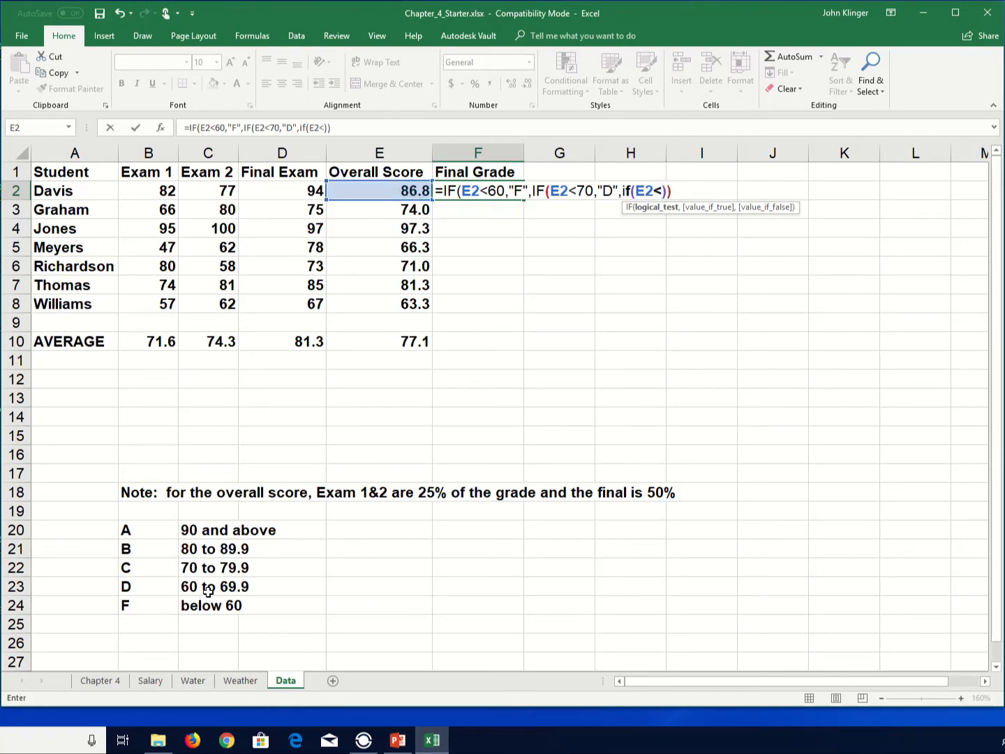
{"action": "type", "text": "80,"}
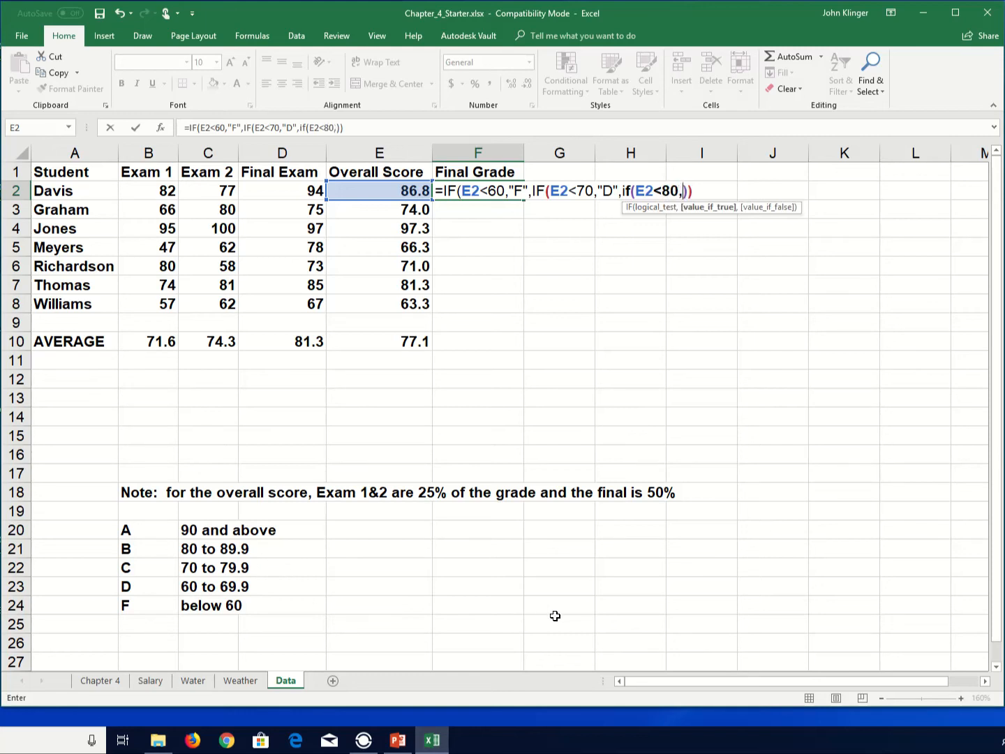
{"action": "type", "text": "\"C\","}
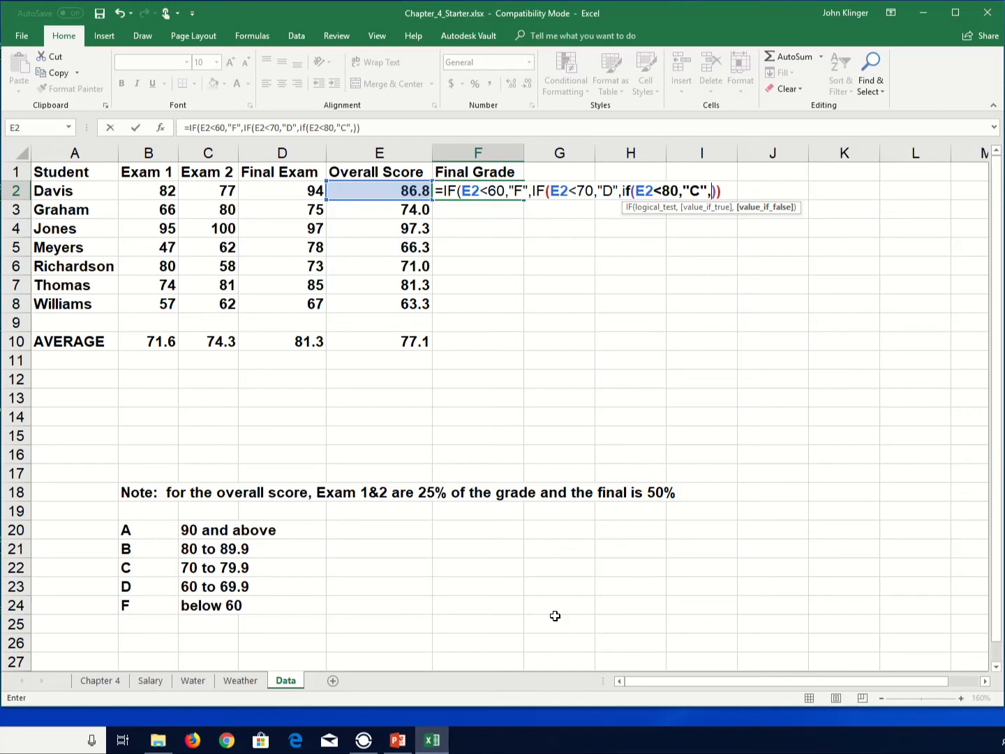
{"action": "type", "text": "\"test\")"}
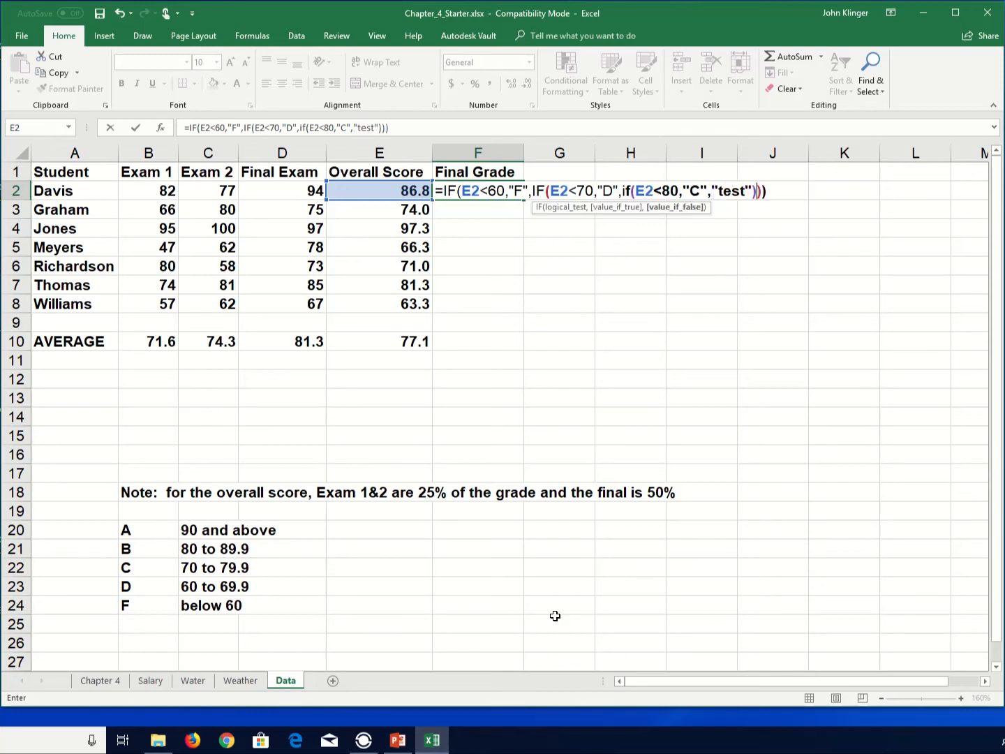
- Complete the third nested IF in F2 so it returns "C" when true and "test" otherwise
{"action": "key", "text": "Left"}
{"action": "key", "text": "Left"}
{"action": "key", "text": "Return"}
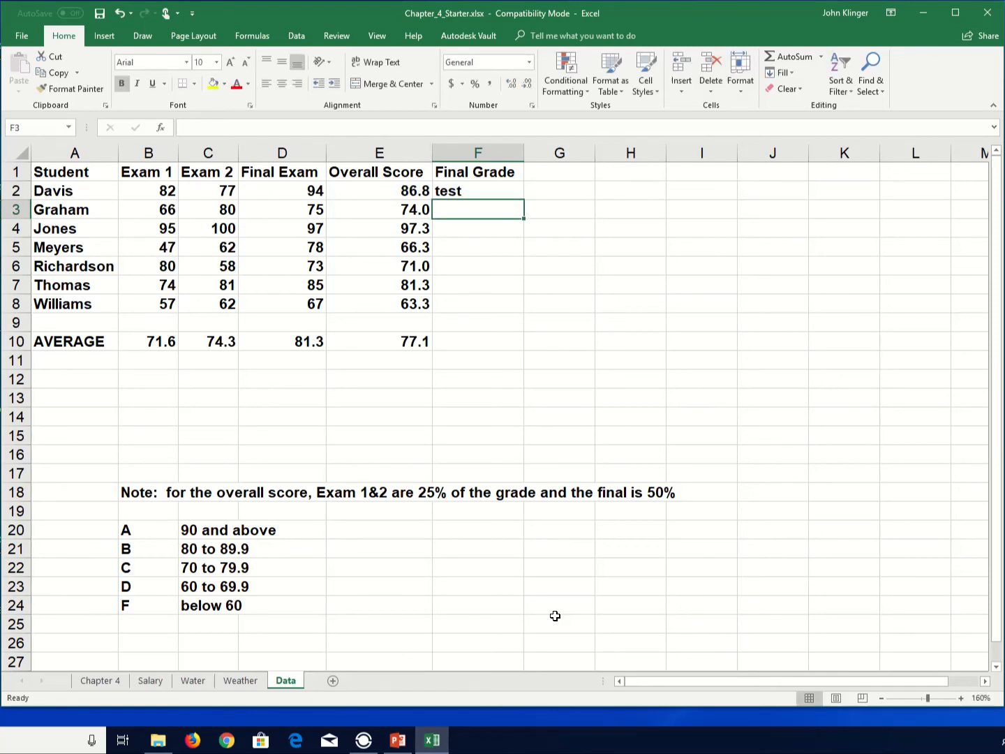
- Temporarily set Davis's Final Exam score to 70 to test the C grade, then undo it
{"action": "left_click", "coordinate": [310, 195]}
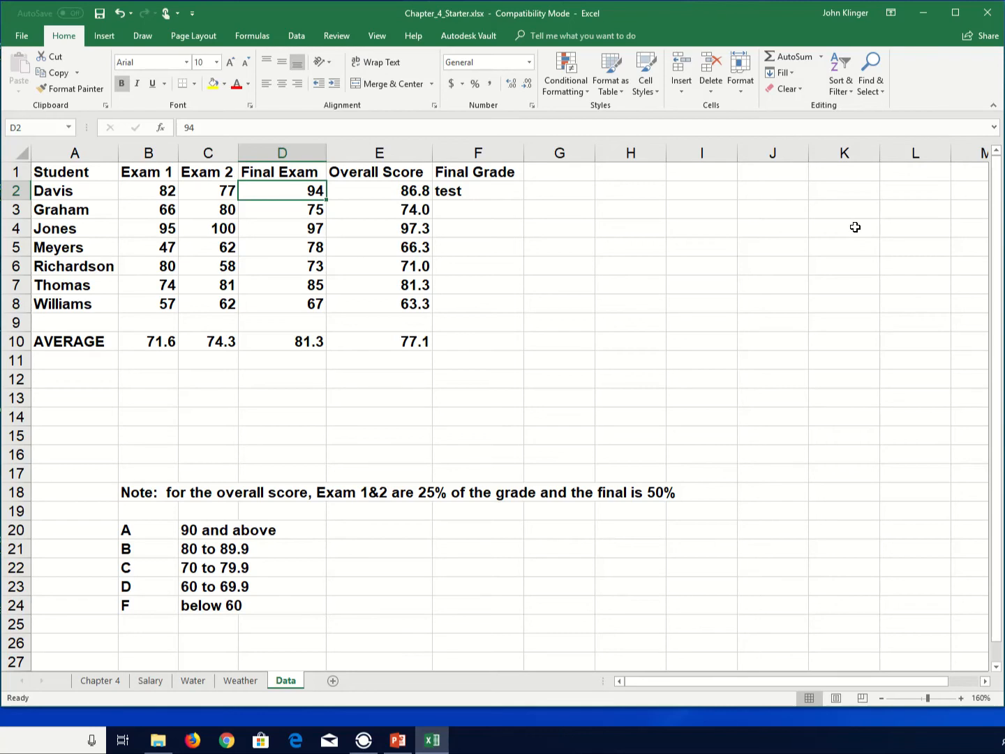
{"action": "type", "text": "70"}
{"action": "key", "text": "Return"}
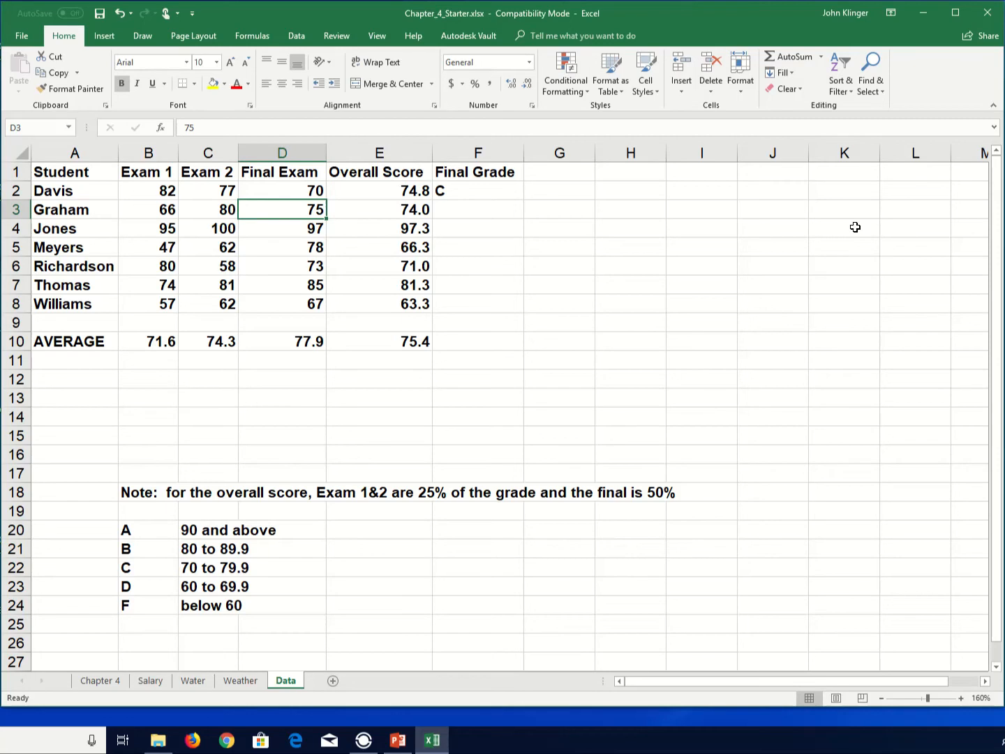
{"action": "key", "text": "Up"}
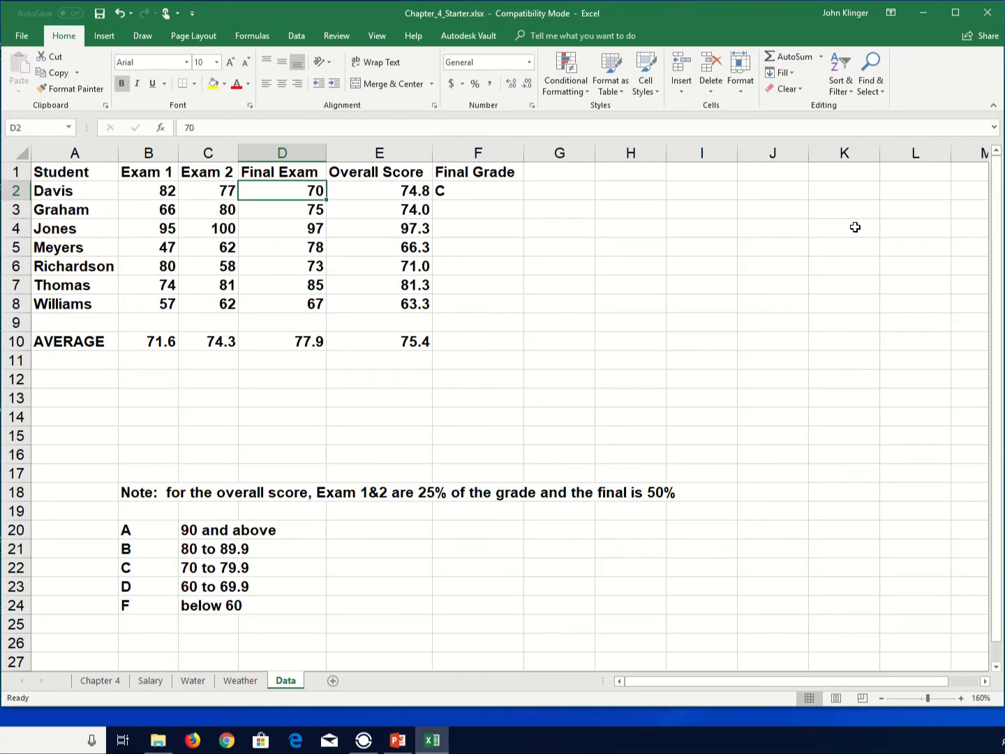
{"action": "key", "text": "ctrl+z"}
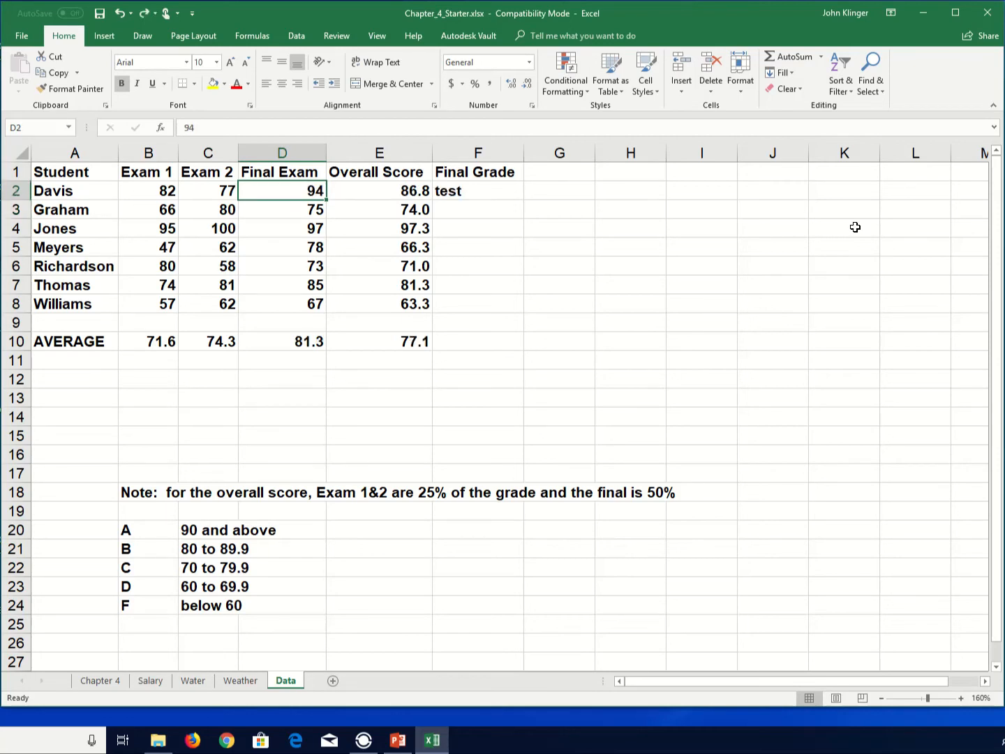
- Edit F2 and replace the "test" value with a fourth nested IF checking whether E2<90
{"action": "key", "text": "Right"}
{"action": "key", "text": "Right"}
{"action": "key", "text": "F2"}
{"action": "key", "text": "Left"}
{"action": "key", "text": "Left"}
{"action": "key", "text": "Left"}
{"action": "key", "text": "Left"}
{"action": "key", "text": "shift+Left"}
{"action": "key", "text": "shift+Left"}
{"action": "key", "text": "shift+Left"}
{"action": "key", "text": "shift+Left"}
{"action": "key", "text": "shift+Left"}
{"action": "key", "text": "shift+Left"}
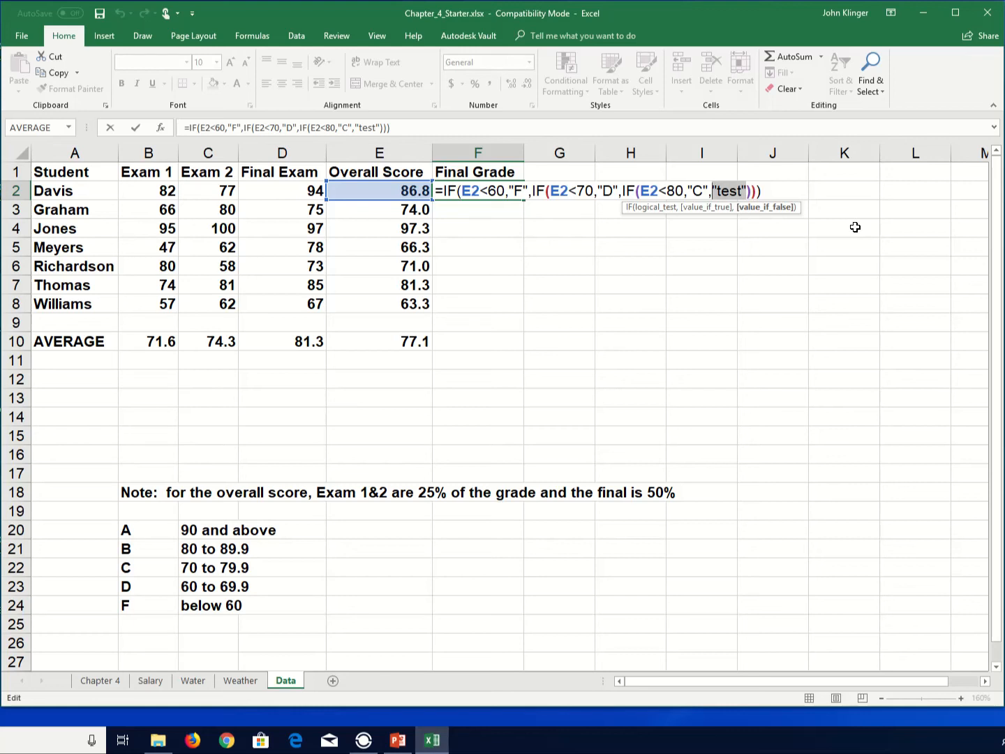
{"action": "type", "text": "if("}
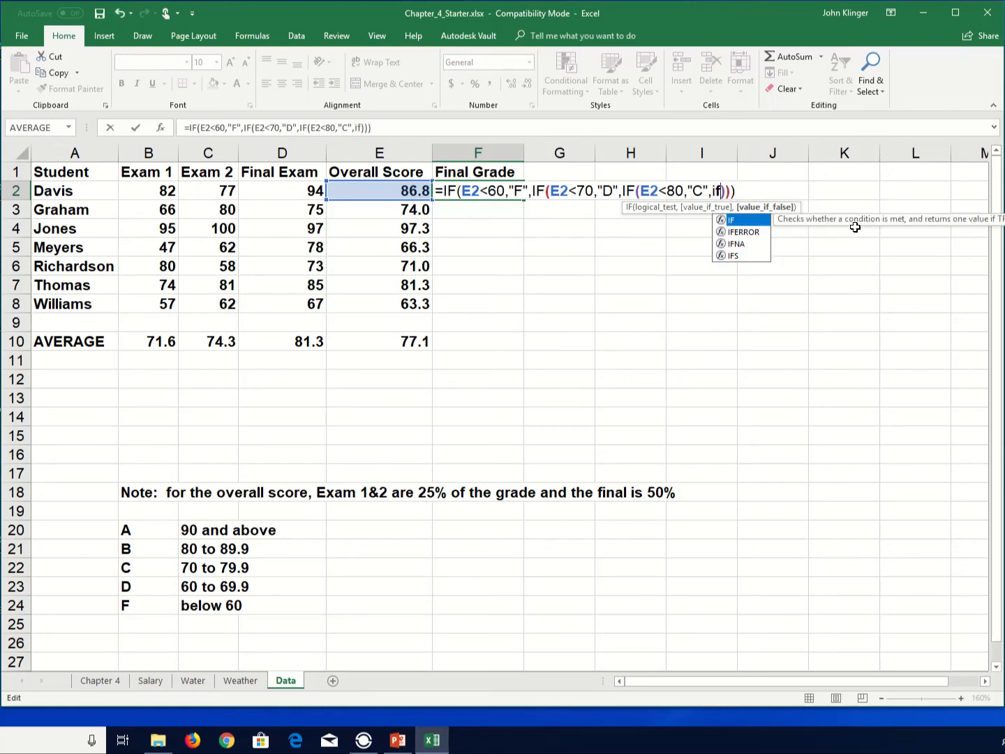
{"action": "left_click", "coordinate": [402, 190]}
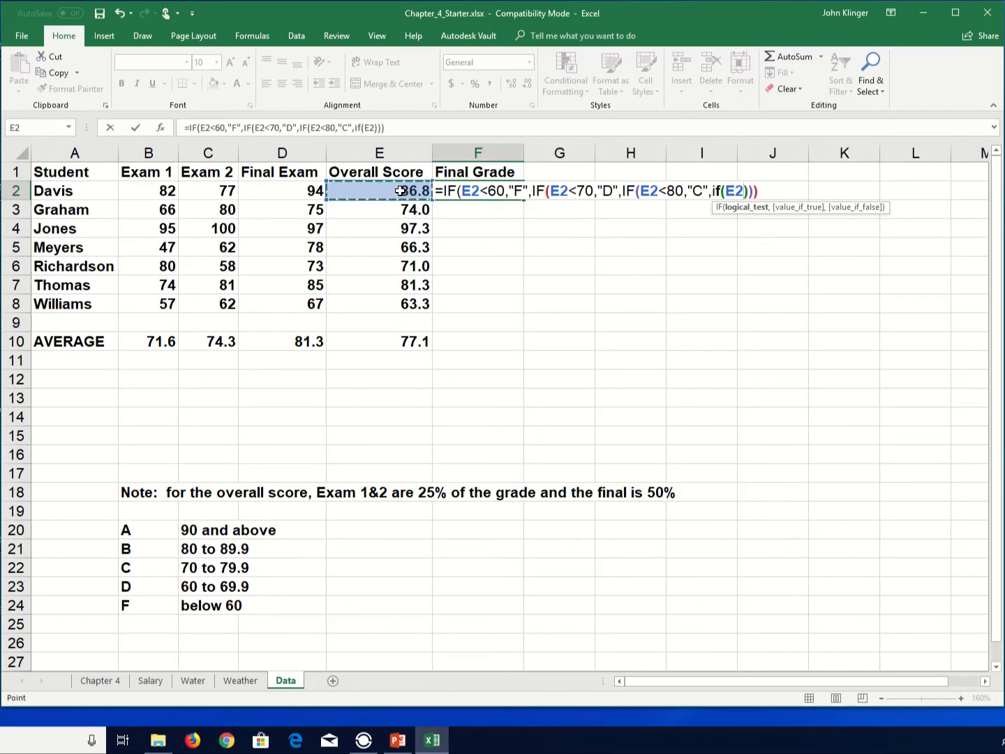
{"action": "type", "text": "<"}
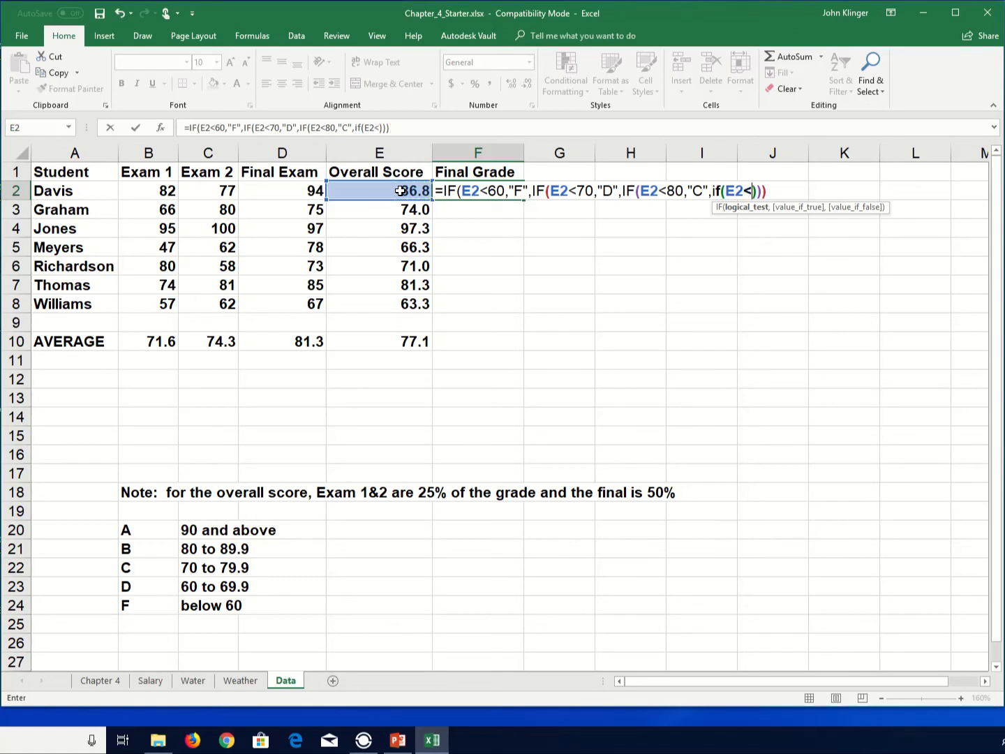
{"action": "type", "text": "90,"}
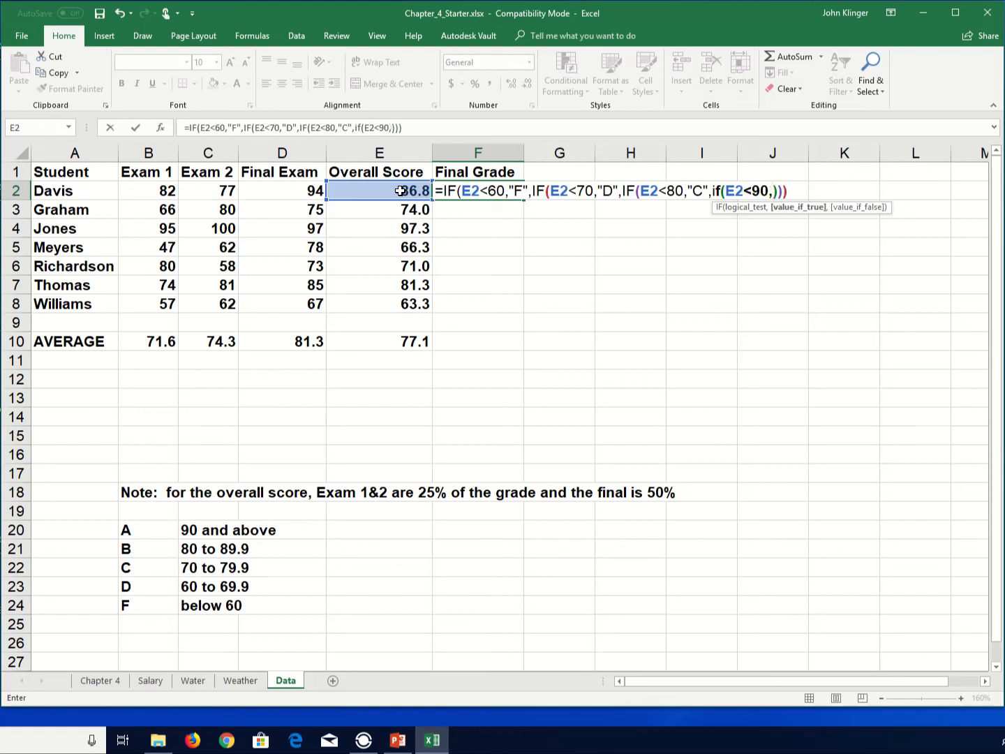
{"action": "type", "text": "\"B\","}
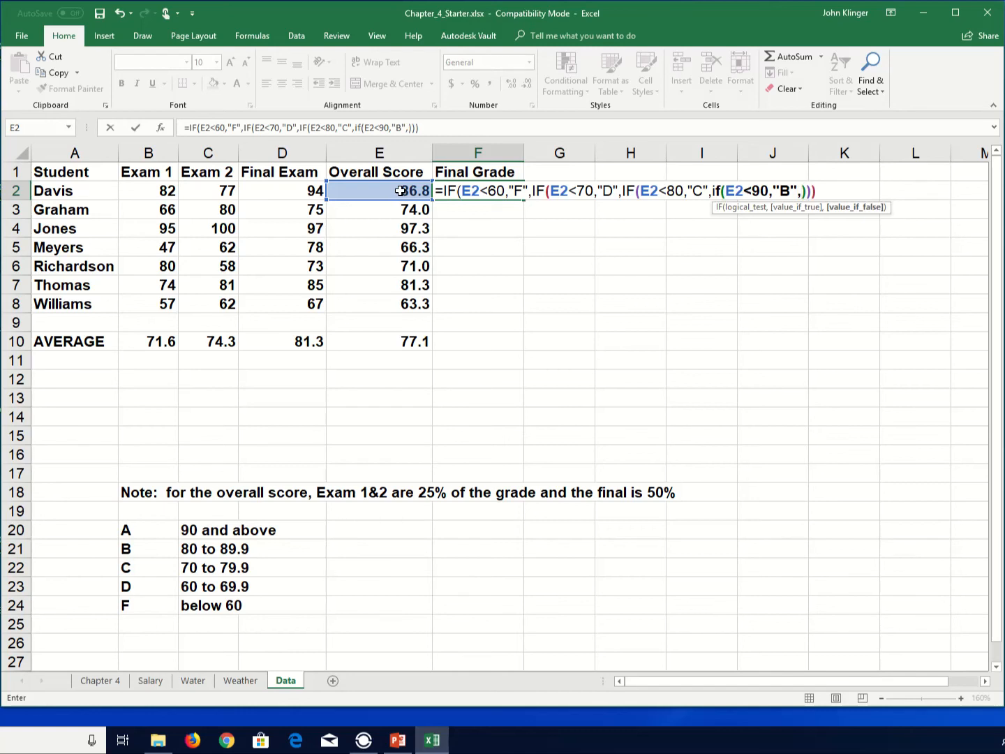
{"action": "type", "text": "\"A\")"}
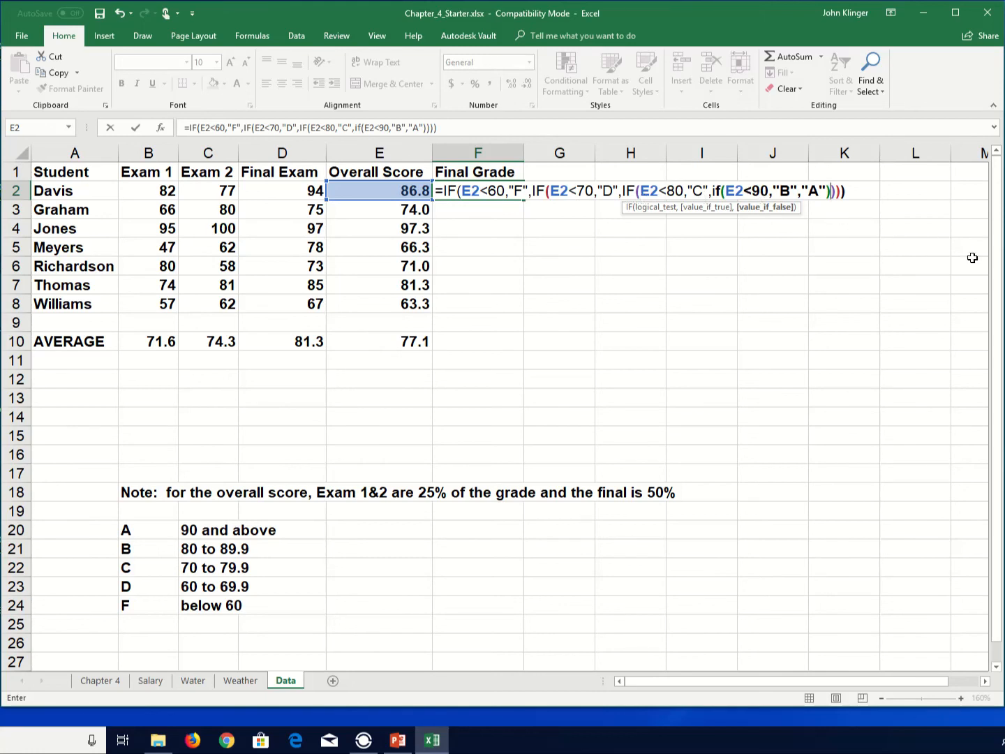
- Complete the innermost IF in F2 so it returns "B" when true and "A" otherwise
{"action": "key", "text": "Return"}
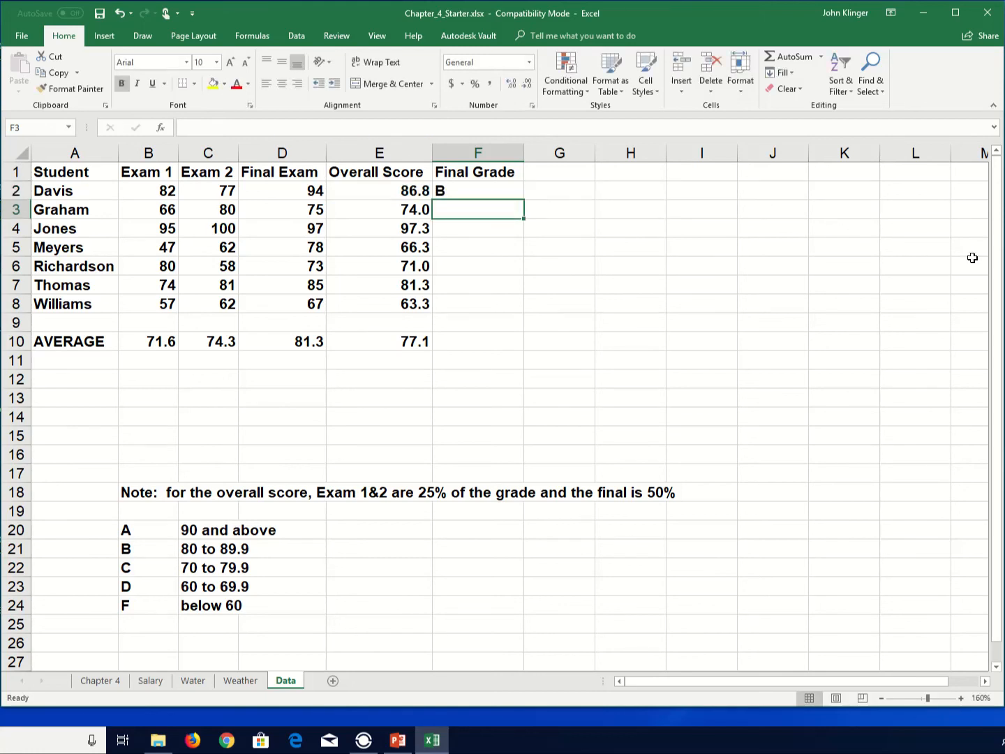
- Fill the Final Grade formula from F2 down through F8 for all students
{"action": "left_click", "coordinate": [510, 191]}
{"action": "left_click_drag", "start_coordinate": [523, 199], "coordinate": [510, 316]}
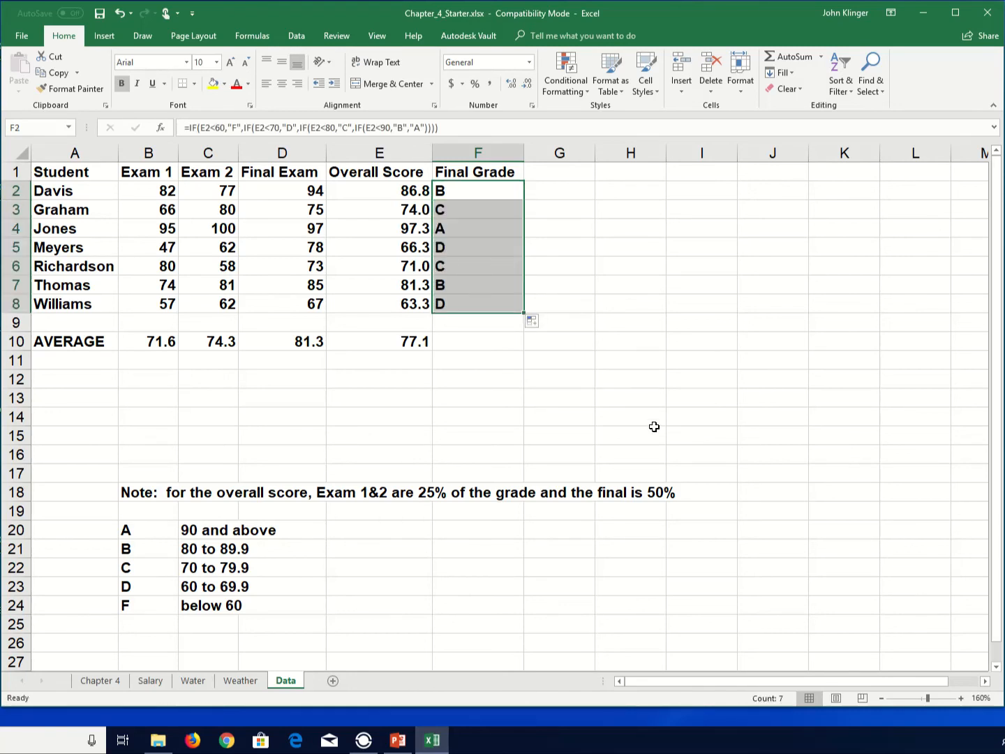
{"action": "left_click", "coordinate": [532, 321]}
{"action": "left_click", "coordinate": [486, 287]}
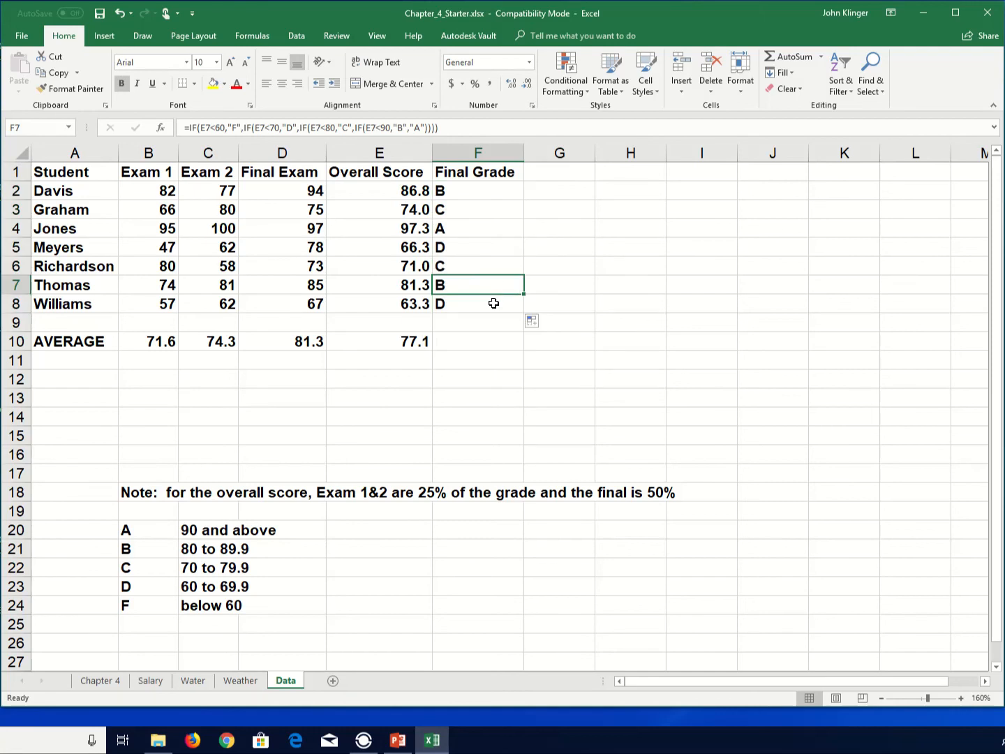
{"action": "left_click", "coordinate": [472, 308]}
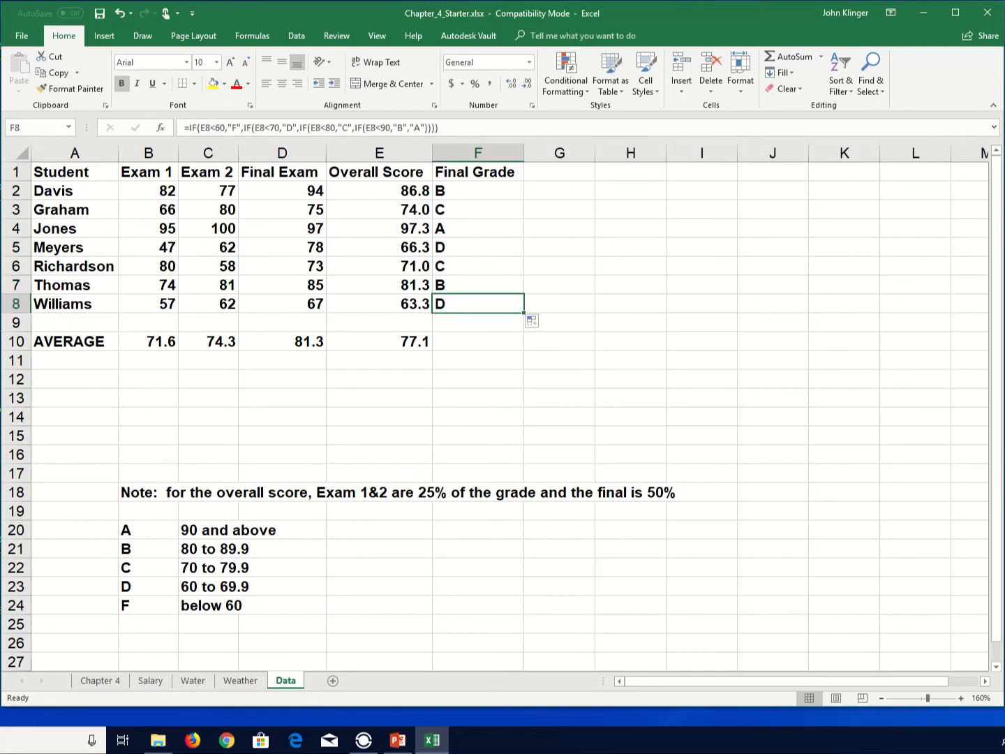
- Set Williams's Final Exam score to 0 and then to 50 to test the F grade
{"action": "key", "text": "Up"}
{"action": "key", "text": "Up"}
{"action": "key", "text": "Up"}
{"action": "key", "text": "Up"}
{"action": "key", "text": "Up"}
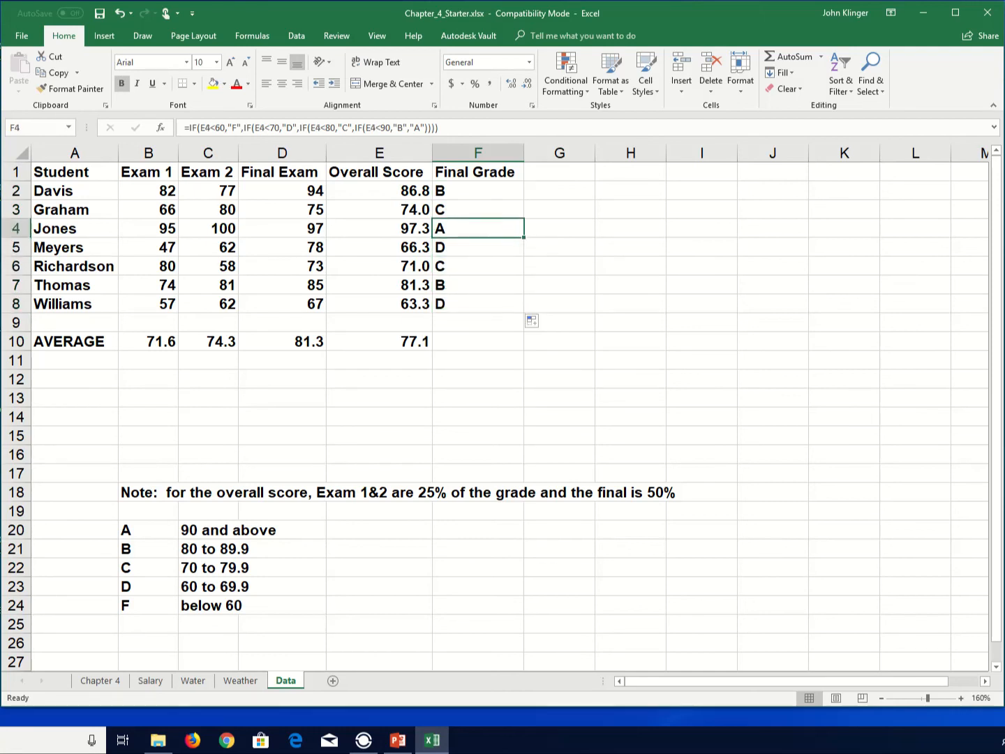
{"action": "key", "text": "Down"}
{"action": "key", "text": "Down"}
{"action": "key", "text": "Down"}
{"action": "key", "text": "Down"}
{"action": "key", "text": "Down"}
{"action": "key", "text": "Left"}
{"action": "key", "text": "Left"}
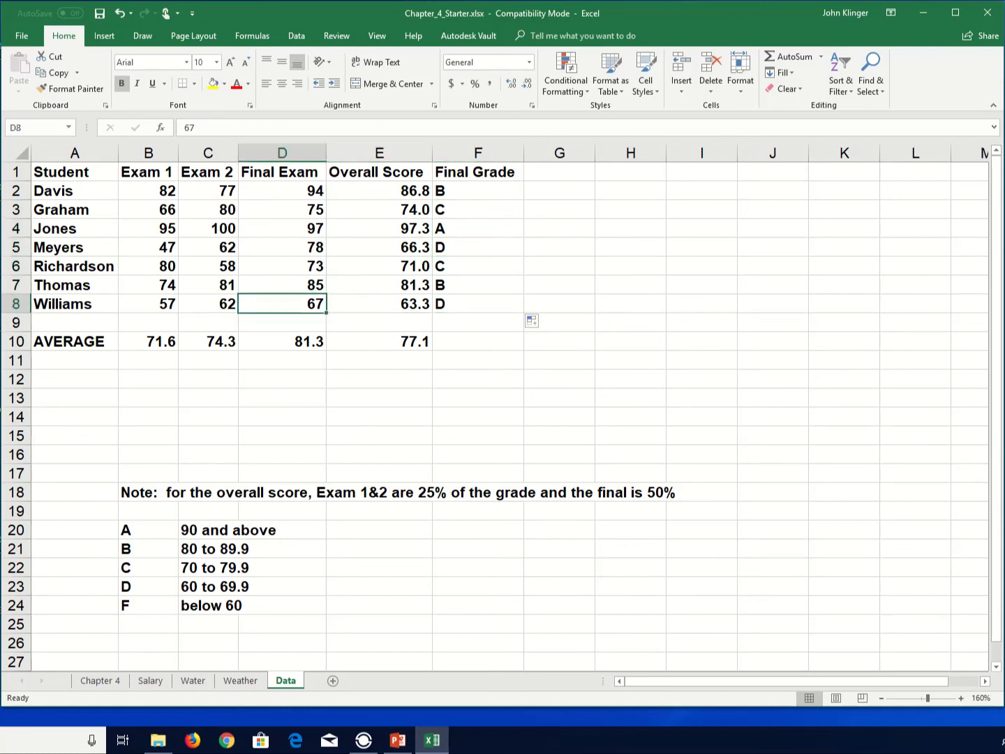
{"action": "type", "text": "0"}
{"action": "key", "text": "Return"}
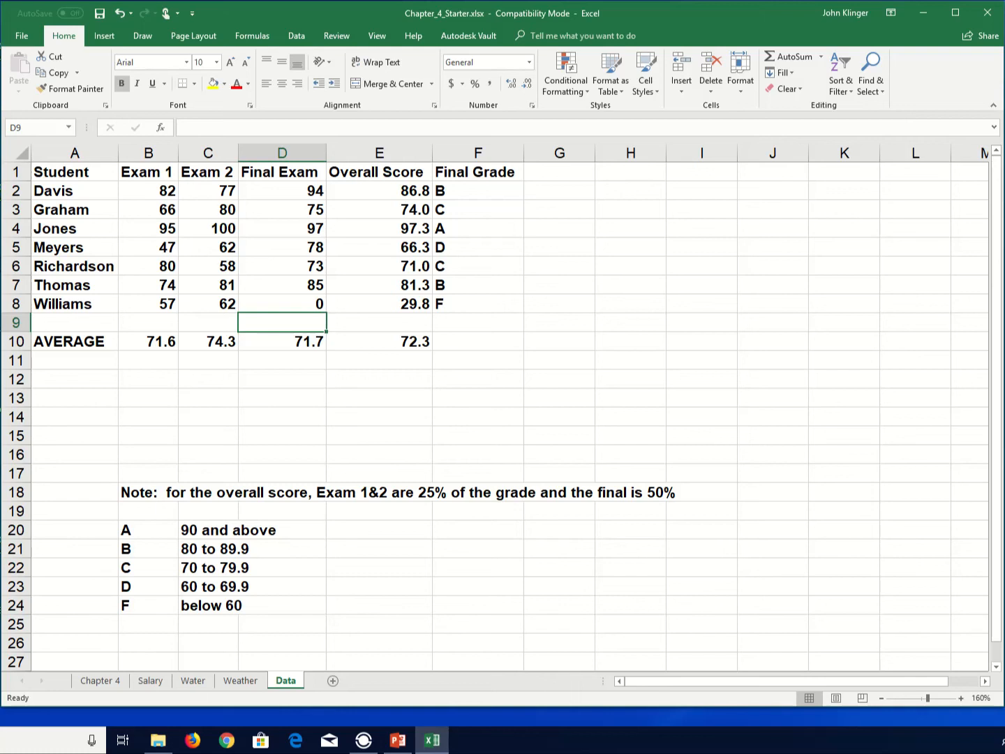
{"action": "key", "text": "Up"}
{"action": "type", "text": "50"}
{"action": "key", "text": "Return"}
- Open F2's nested IF formula for editing
{"action": "double_click", "coordinate": [442, 191]}
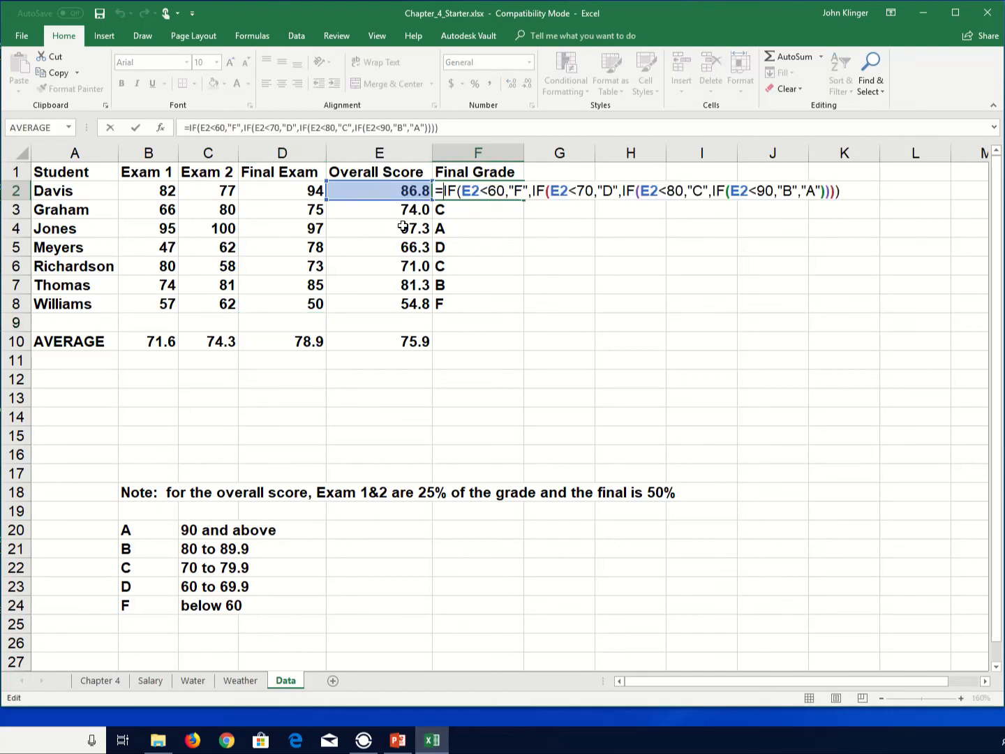